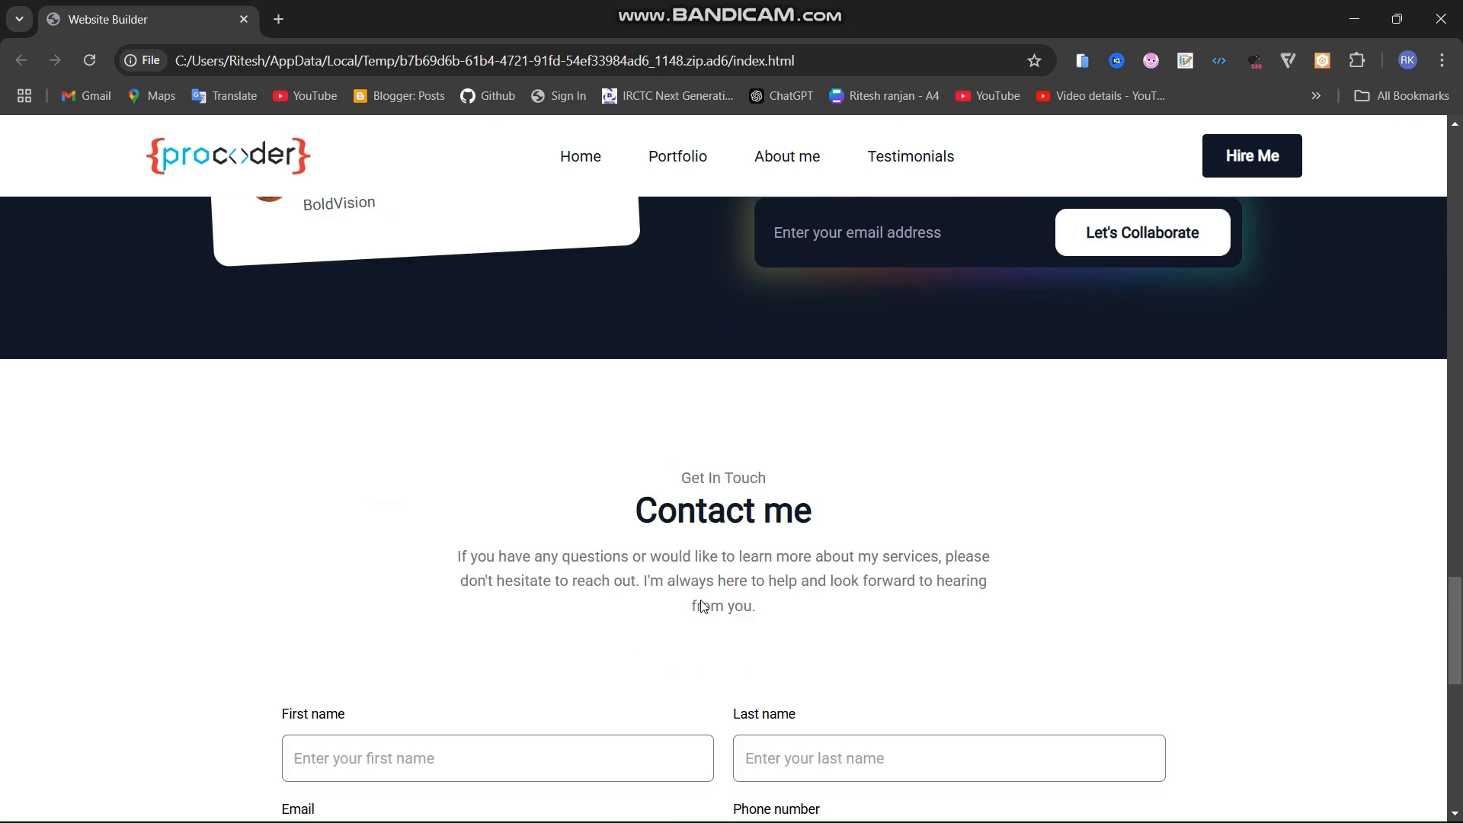
# Review the finished portfolio page from the hero section through about, expertise, testimonials and contact form to the footer
pyautogui.scroll(20, 702, 606)
pyautogui.scroll(15, 702, 606)
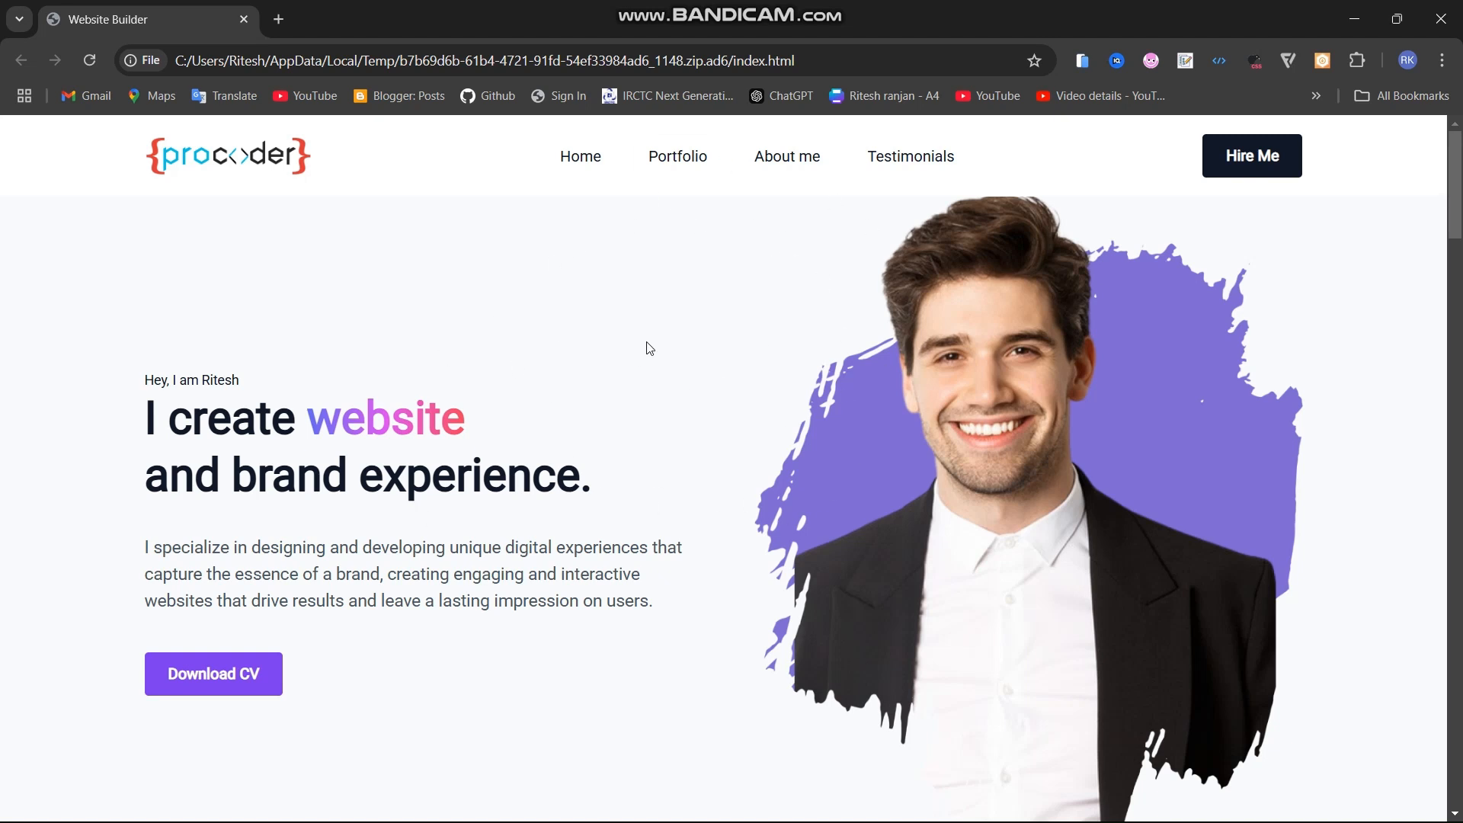
pyautogui.scroll(-12, 752, 440)
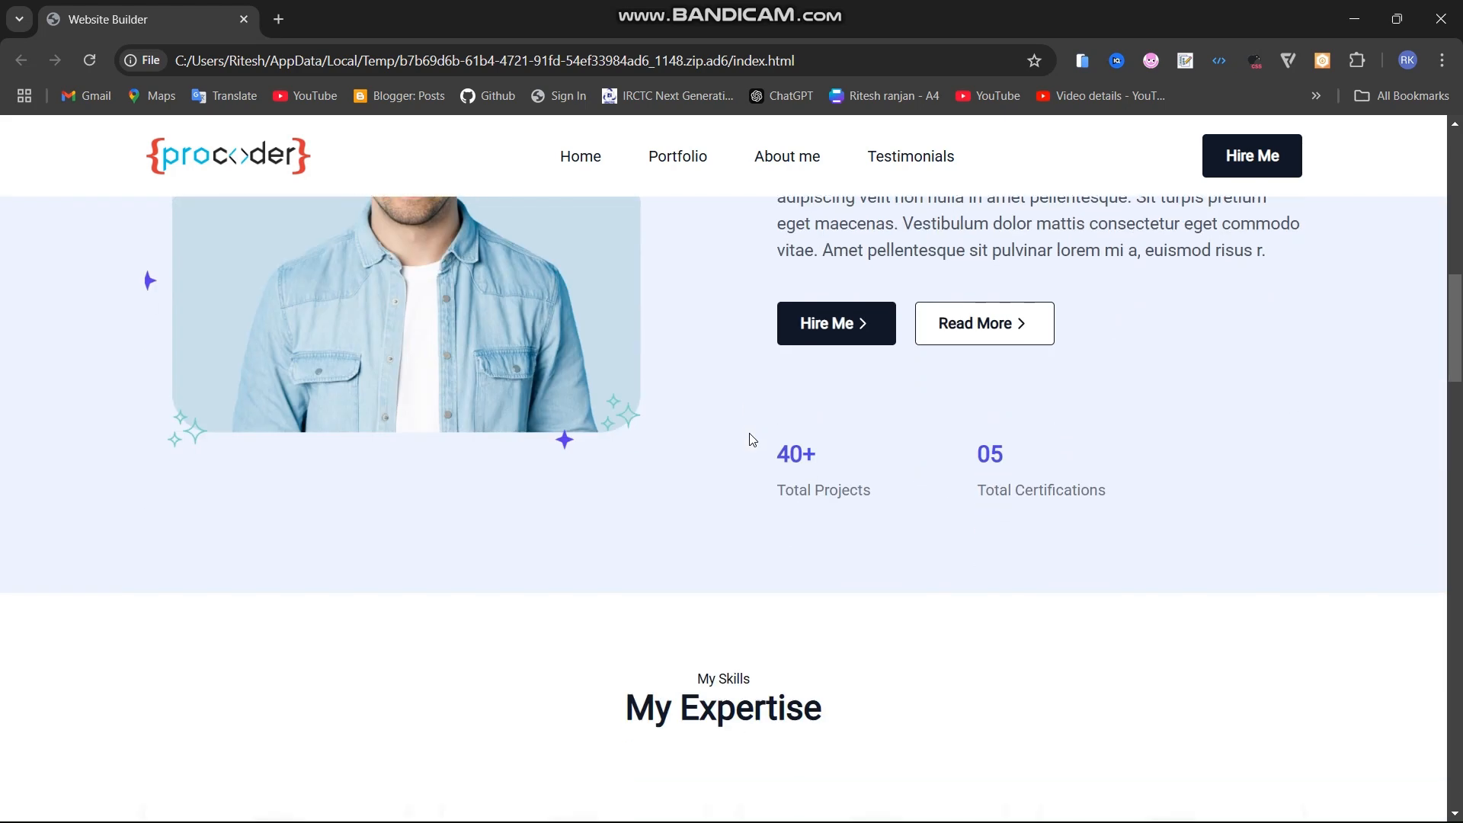
pyautogui.scroll(2, 752, 440)
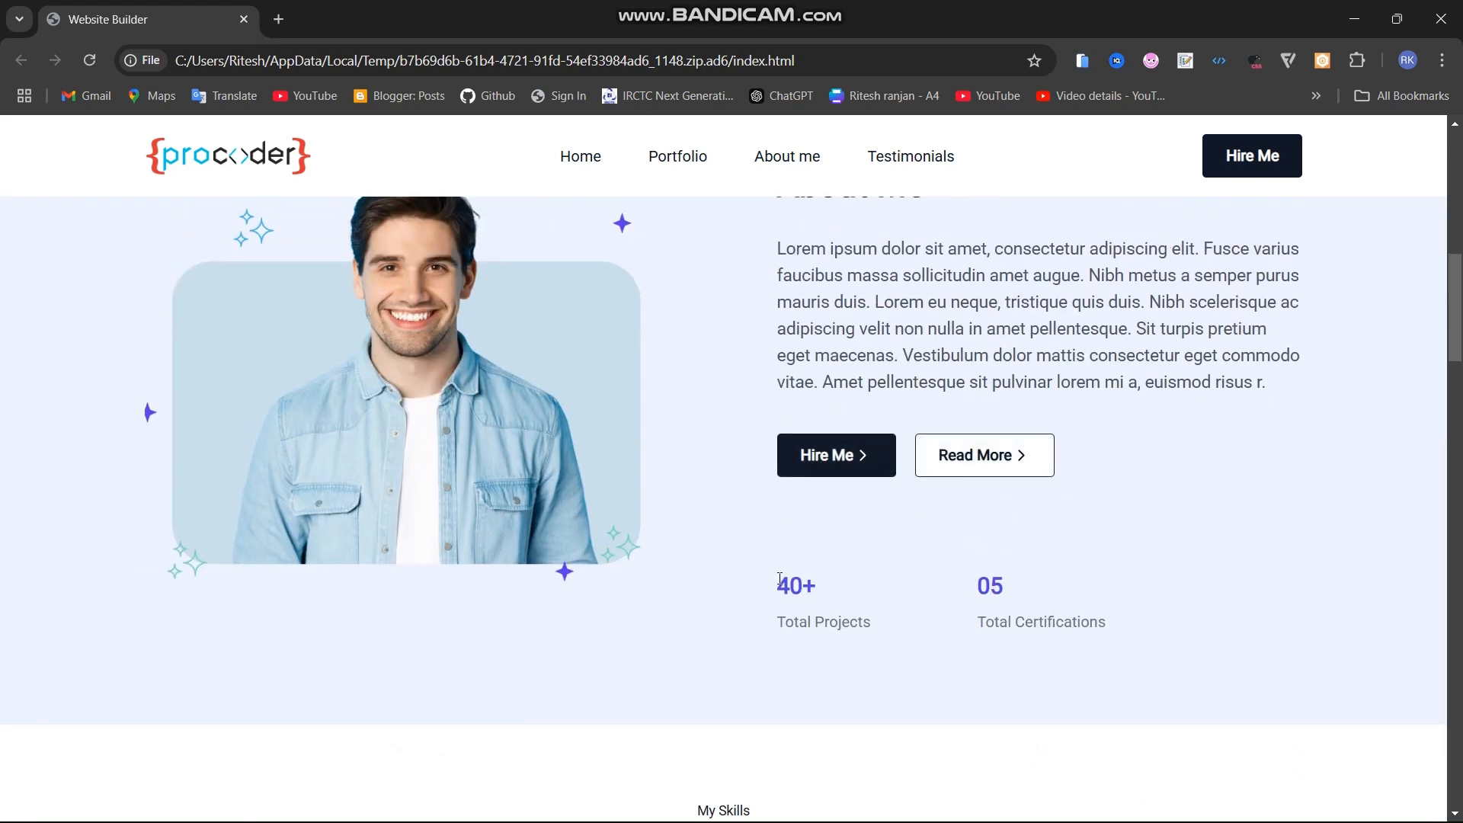
pyautogui.scroll(-5, 781, 583)
pyautogui.scroll(-4, 779, 580)
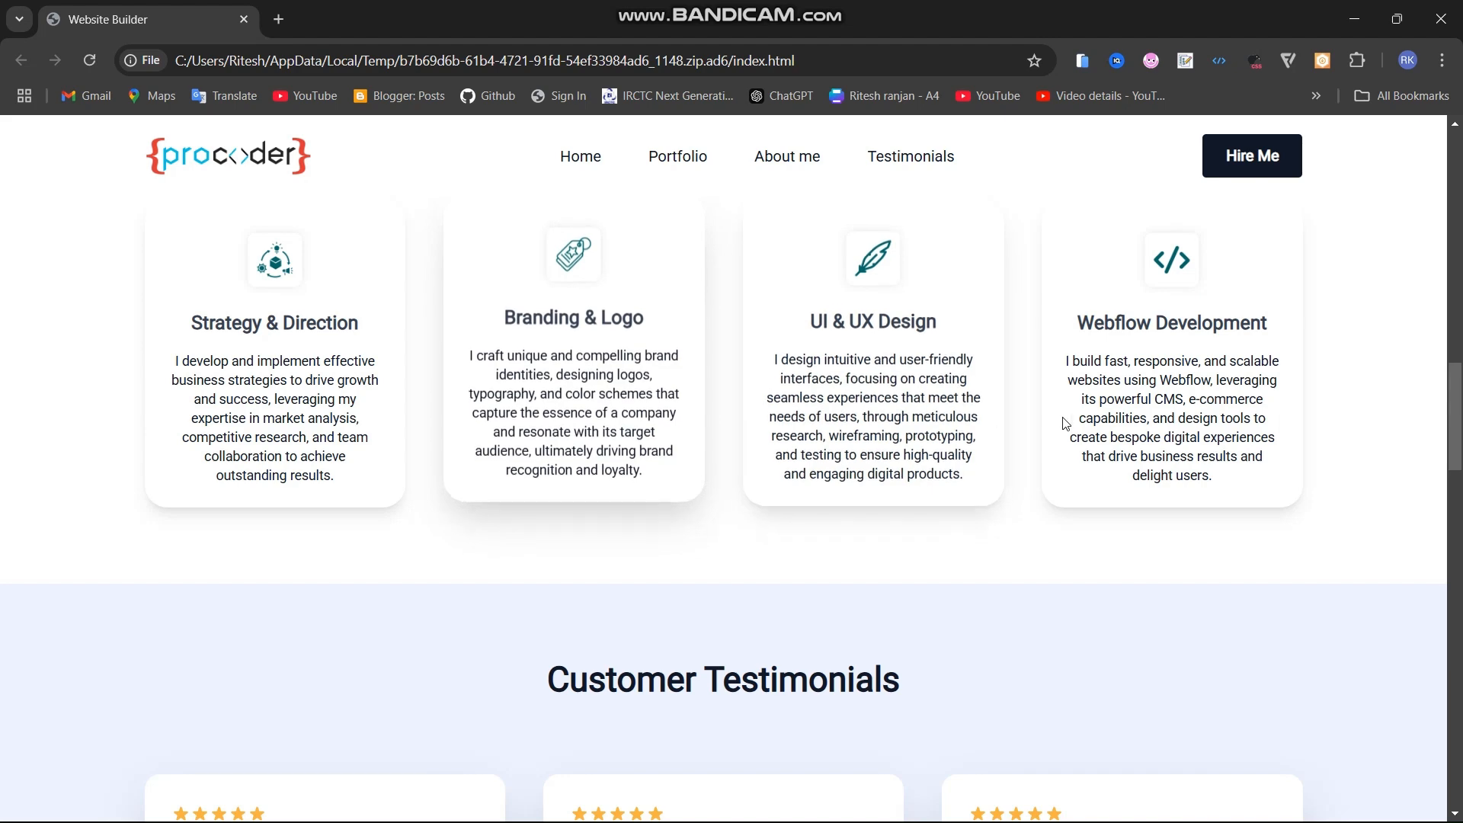
pyautogui.scroll(-5, 705, 671)
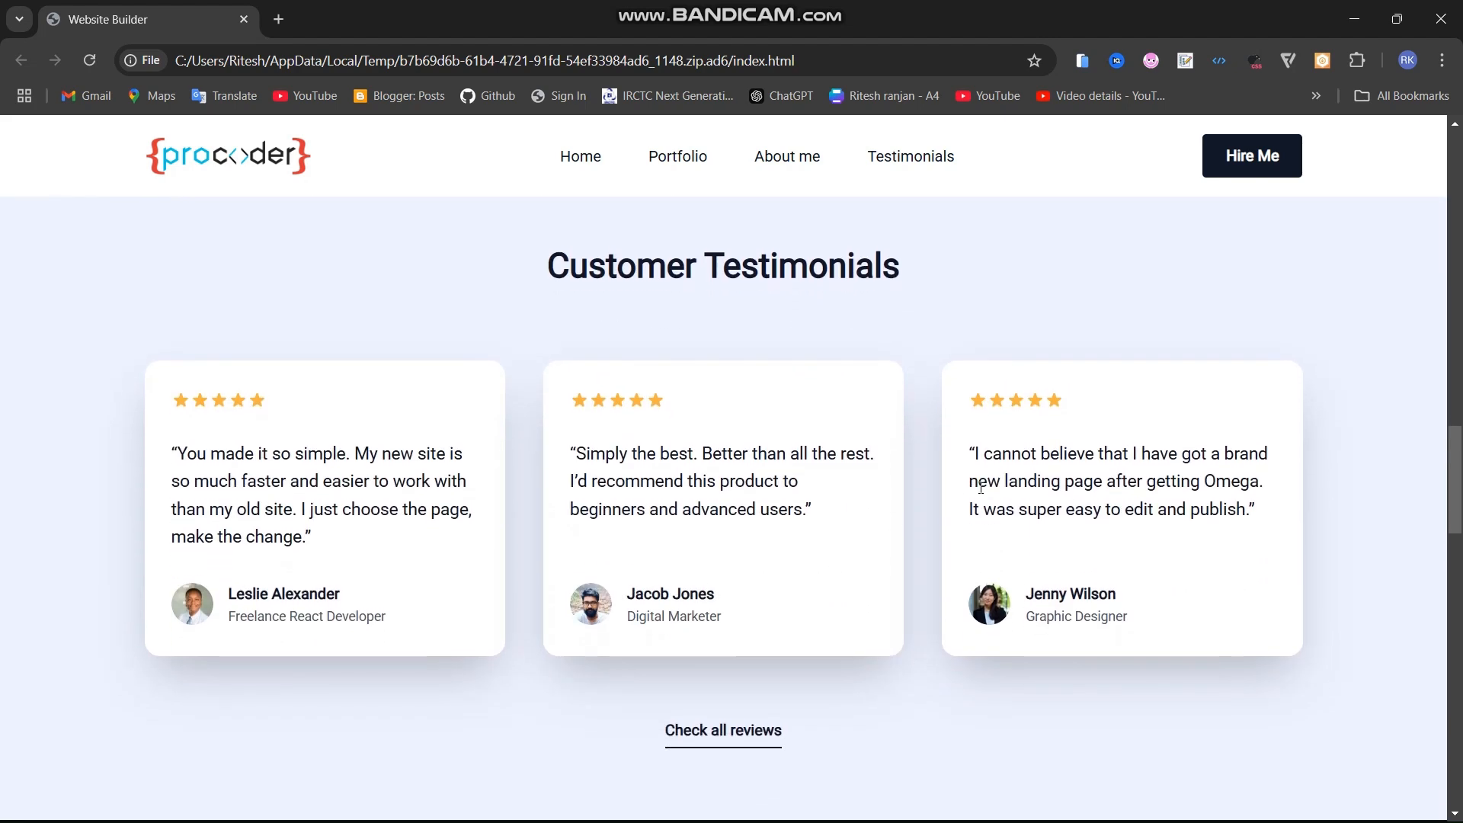
pyautogui.scroll(-10, 806, 676)
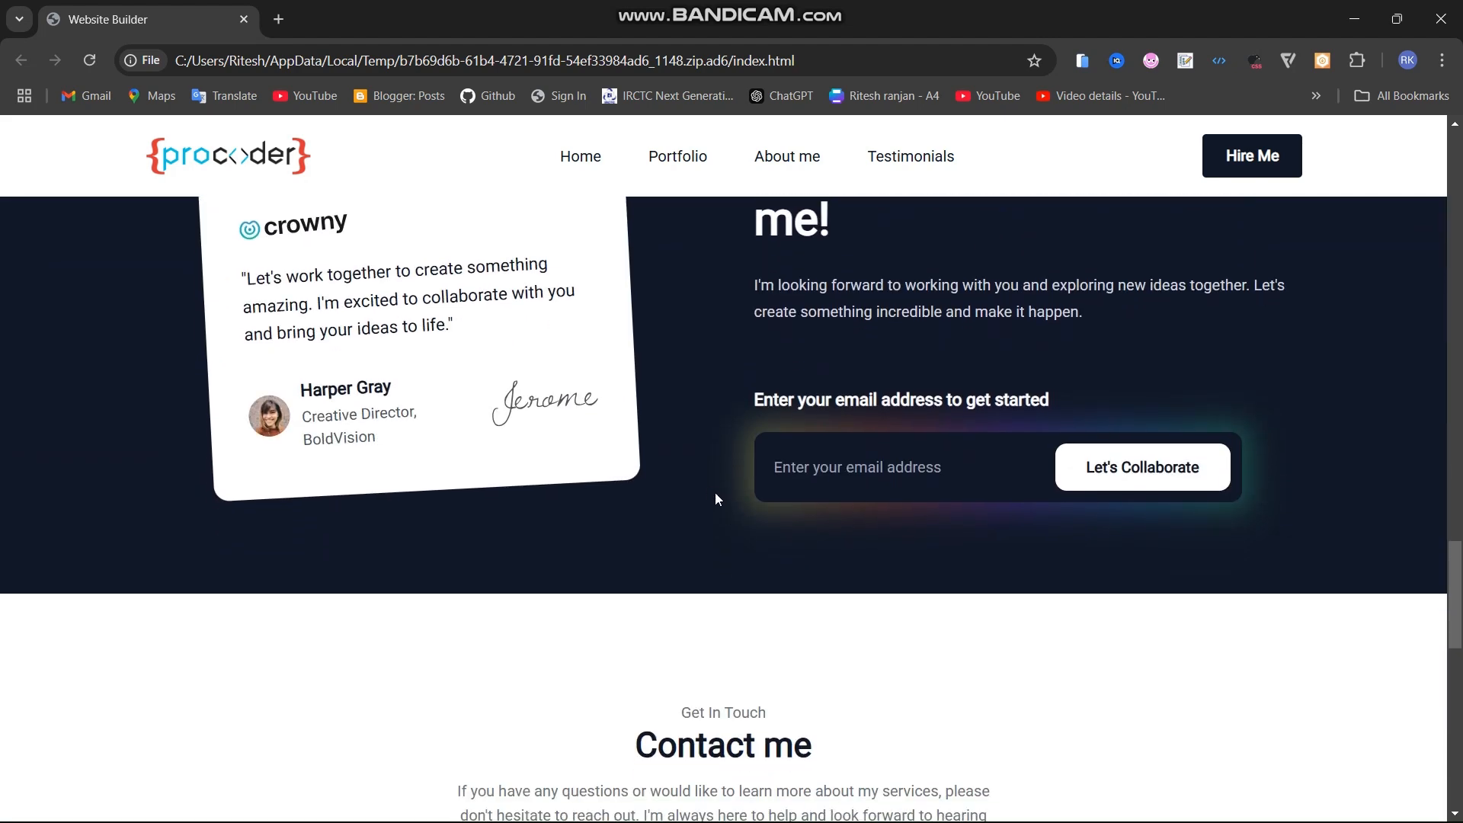
pyautogui.click(818, 468)
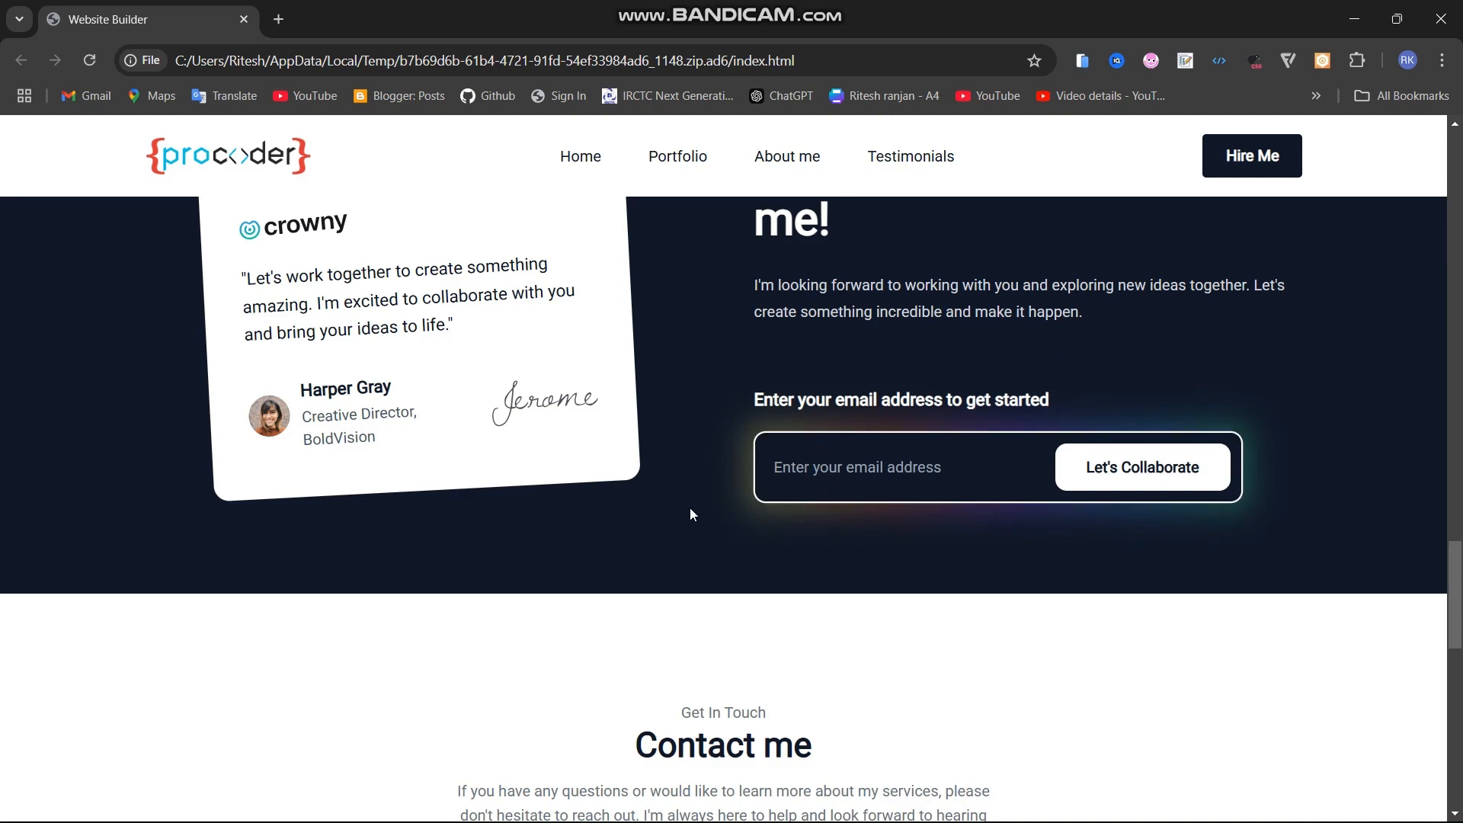
pyautogui.scroll(-15, 690, 515)
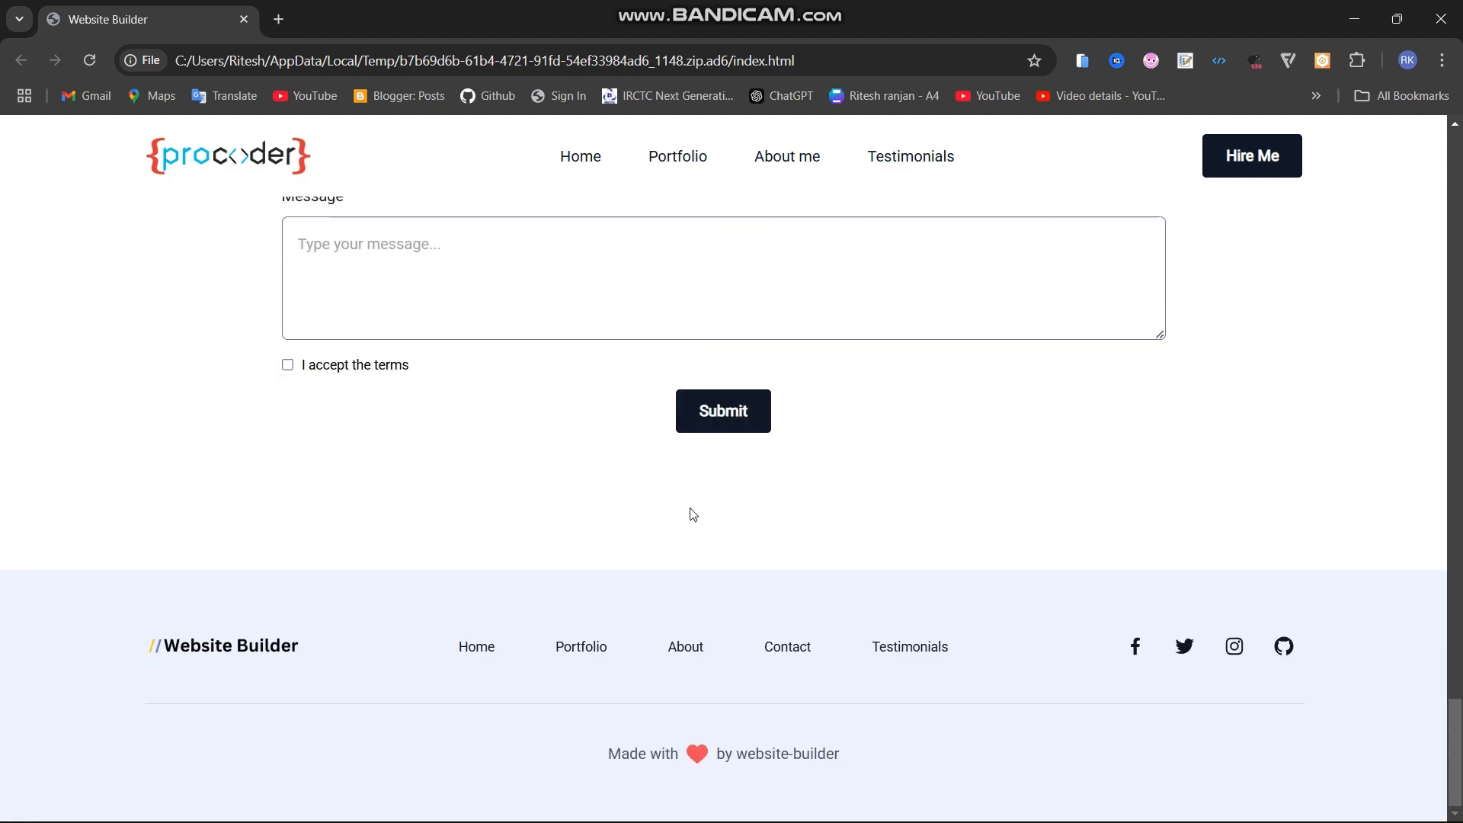
pyautogui.scroll(20, 693, 514)
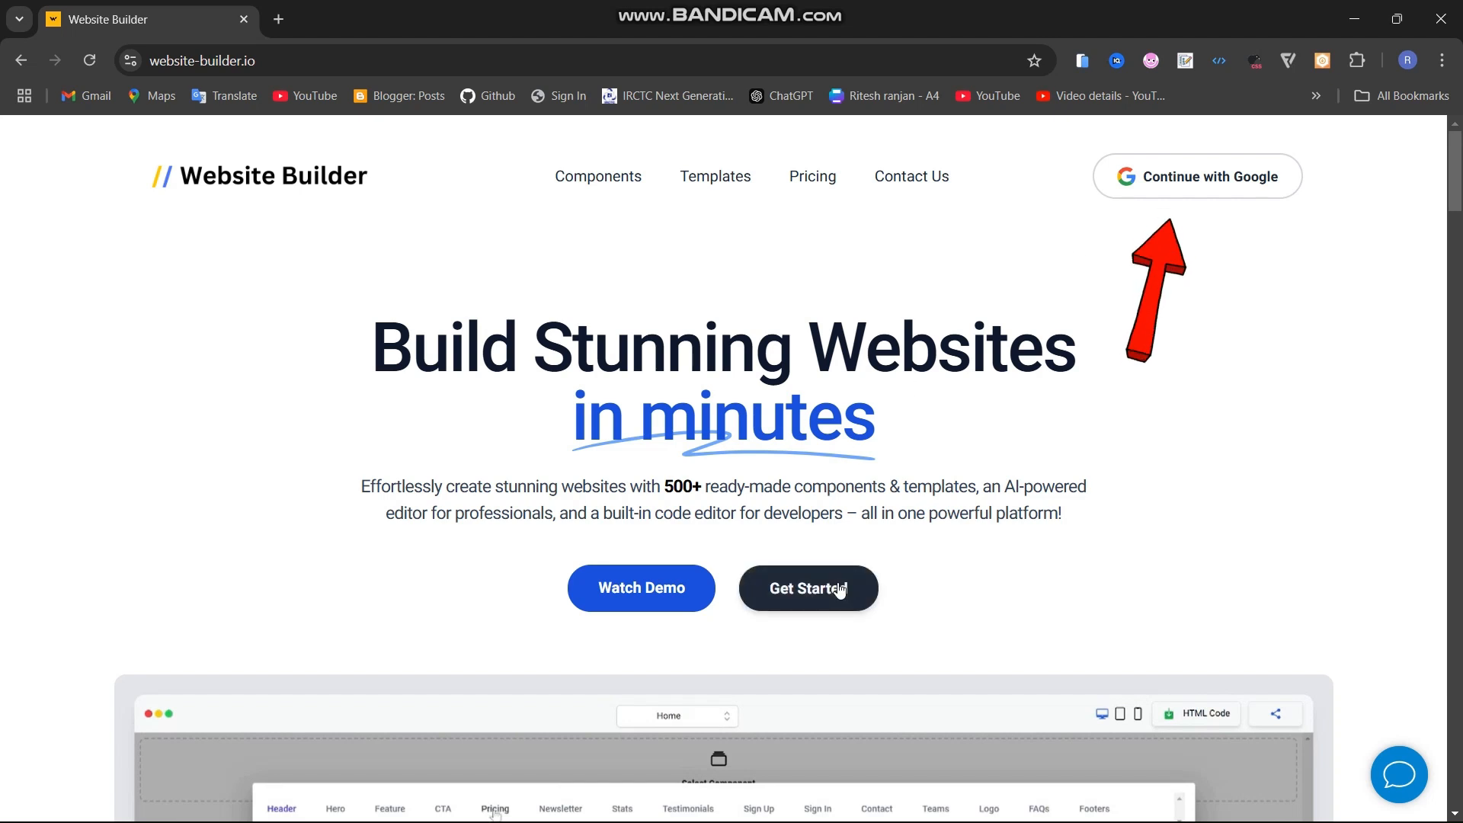
# Sign in to website-builder.io with the Google account and open the projects dashboard
pyautogui.click(1226, 185)
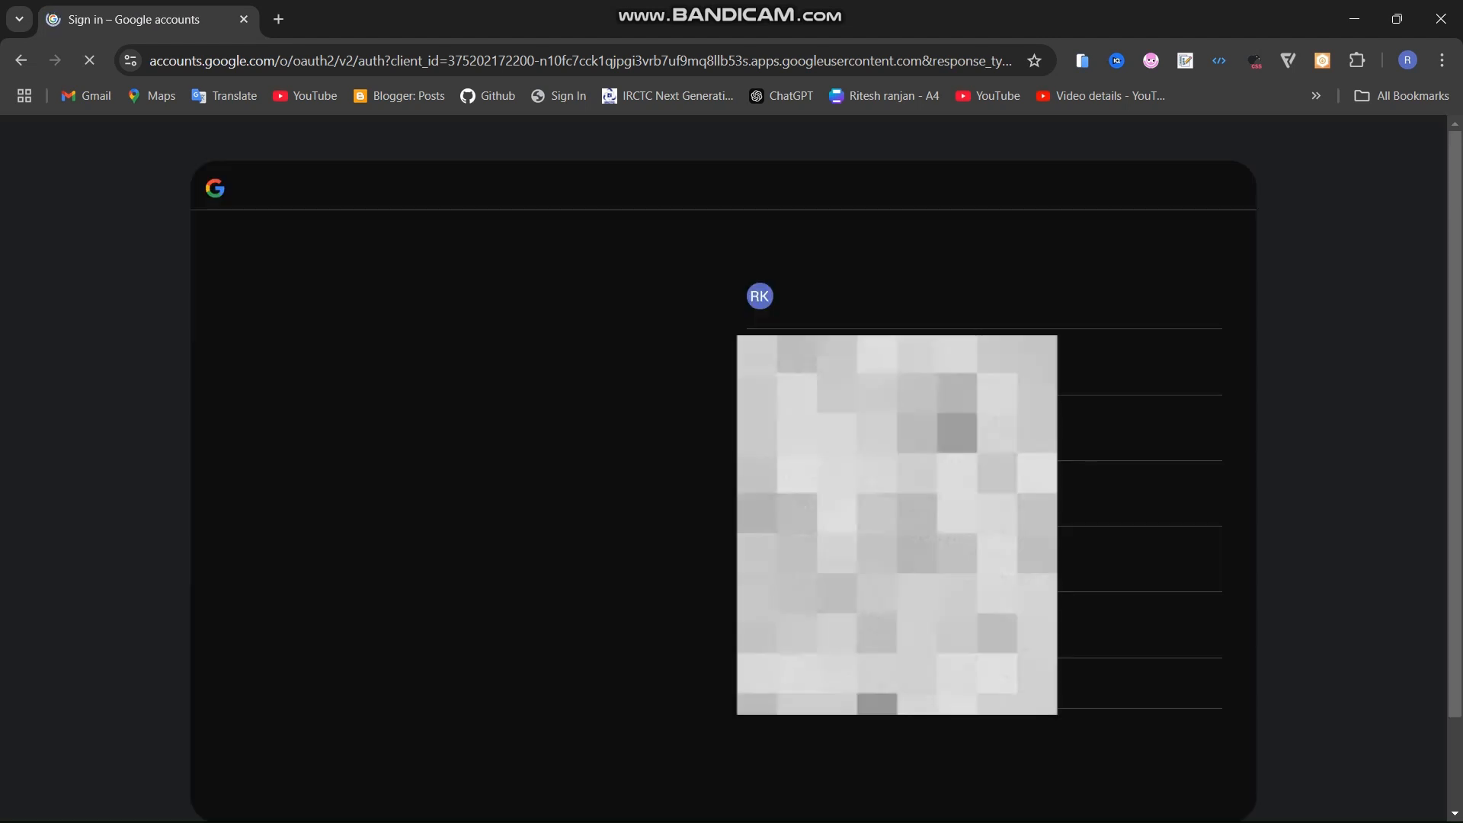
pyautogui.click(867, 292)
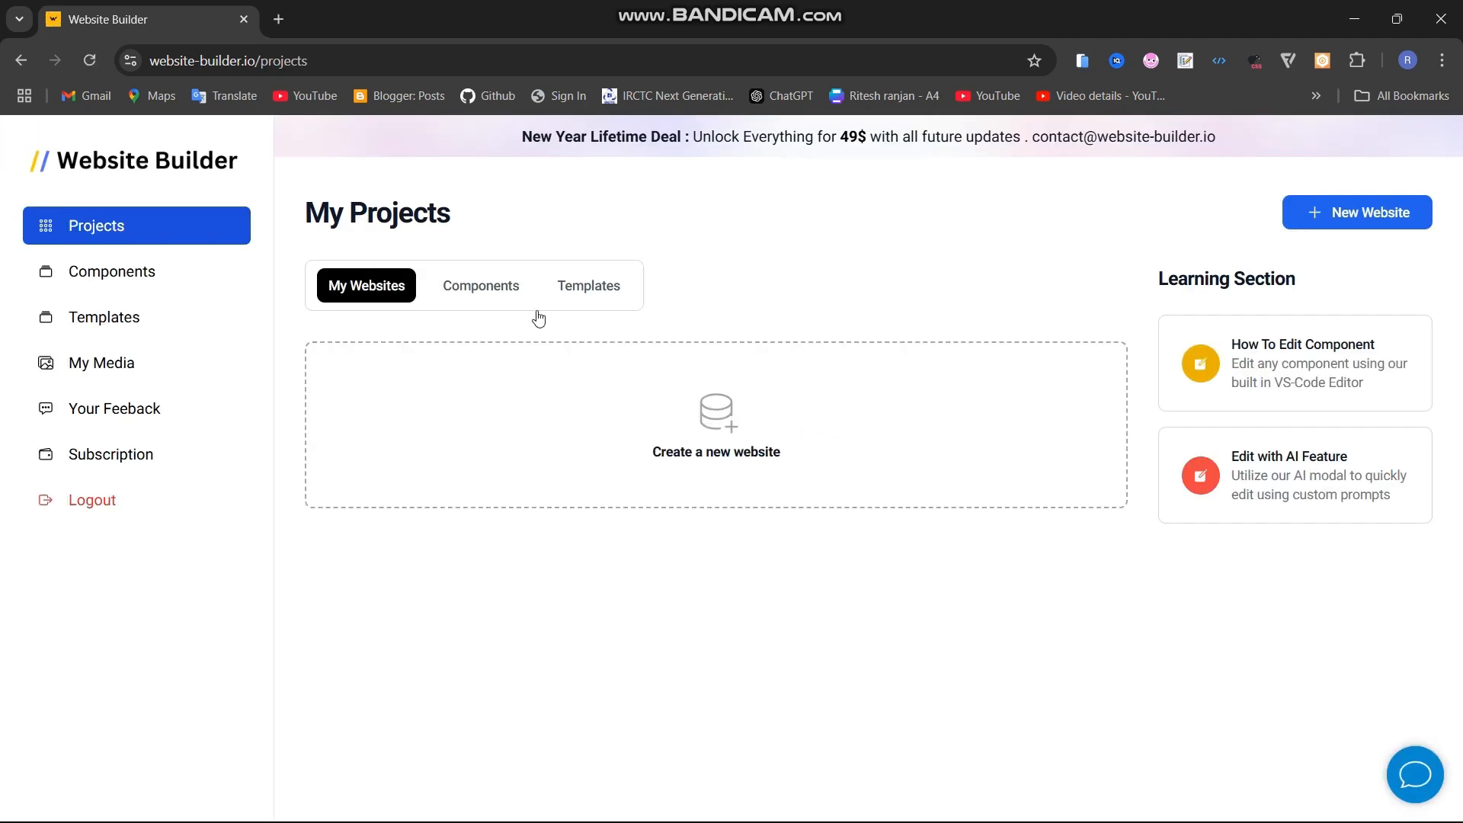
pyautogui.click(135, 169)
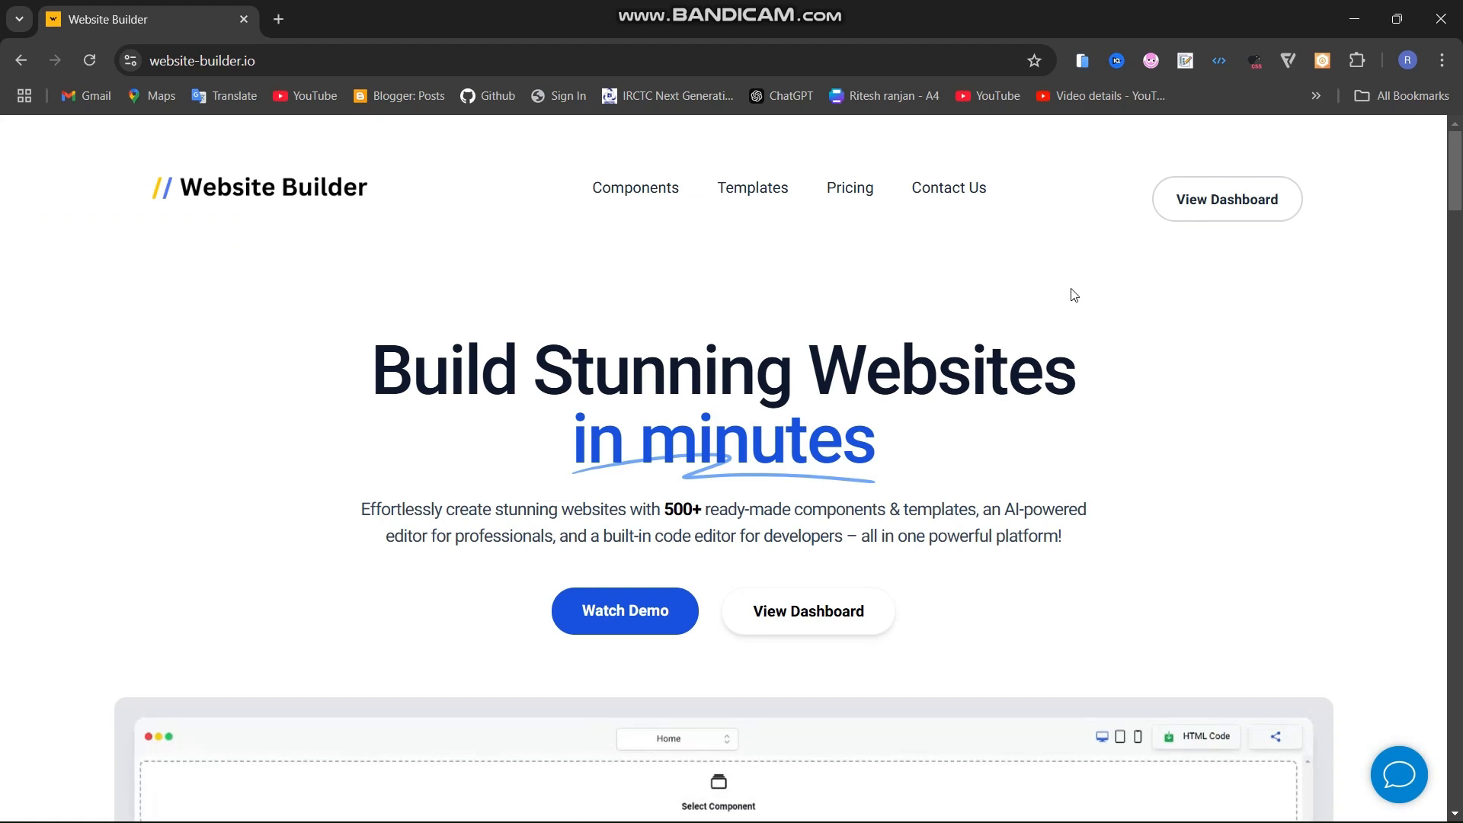
pyautogui.click(1193, 203)
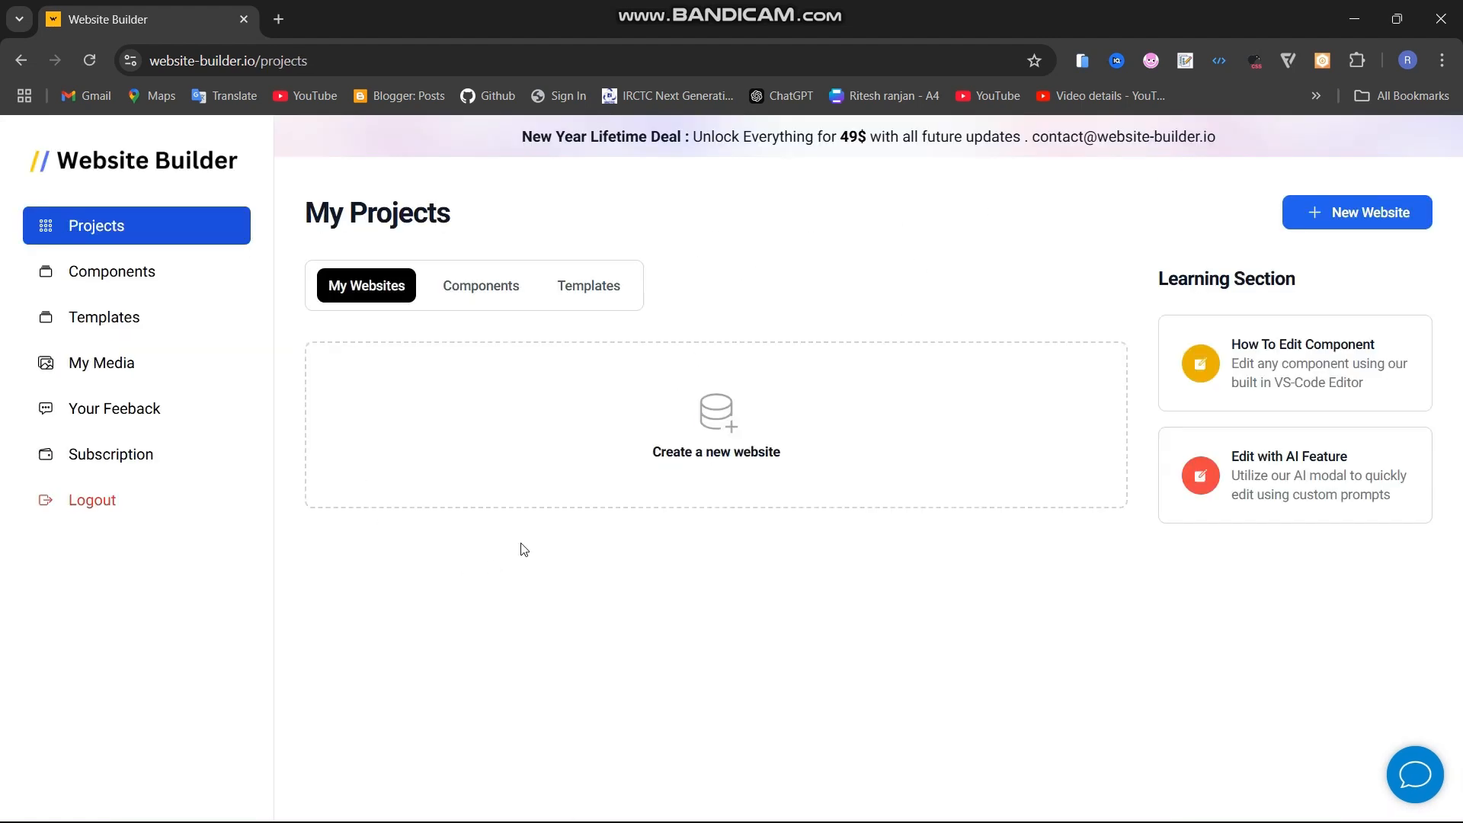
# Open the component library and browse the Hero, Feature, CTA, Pricing and Newsletter categories
pyautogui.click(137, 278)
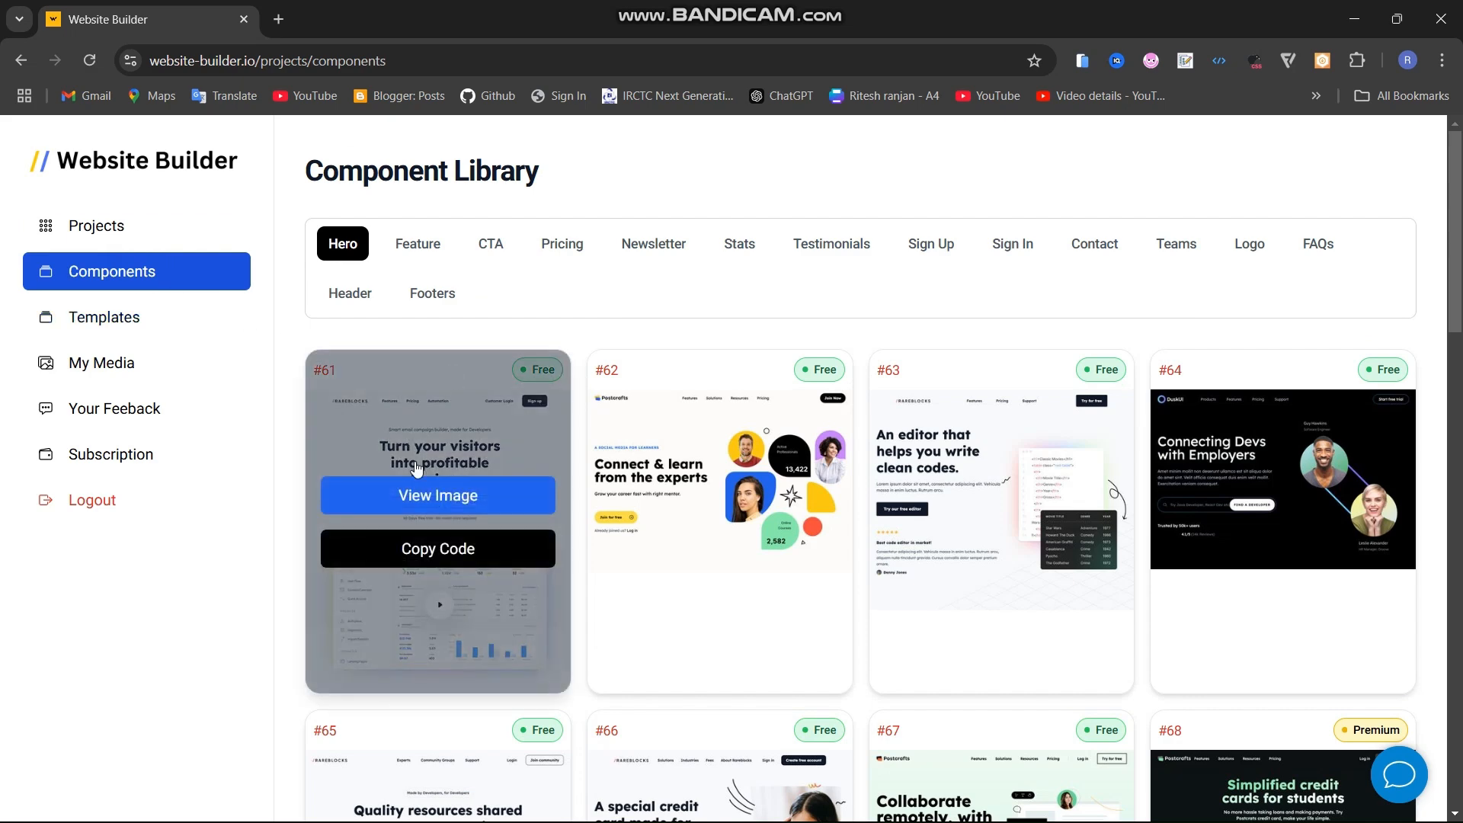
pyautogui.moveTo(503, 441)
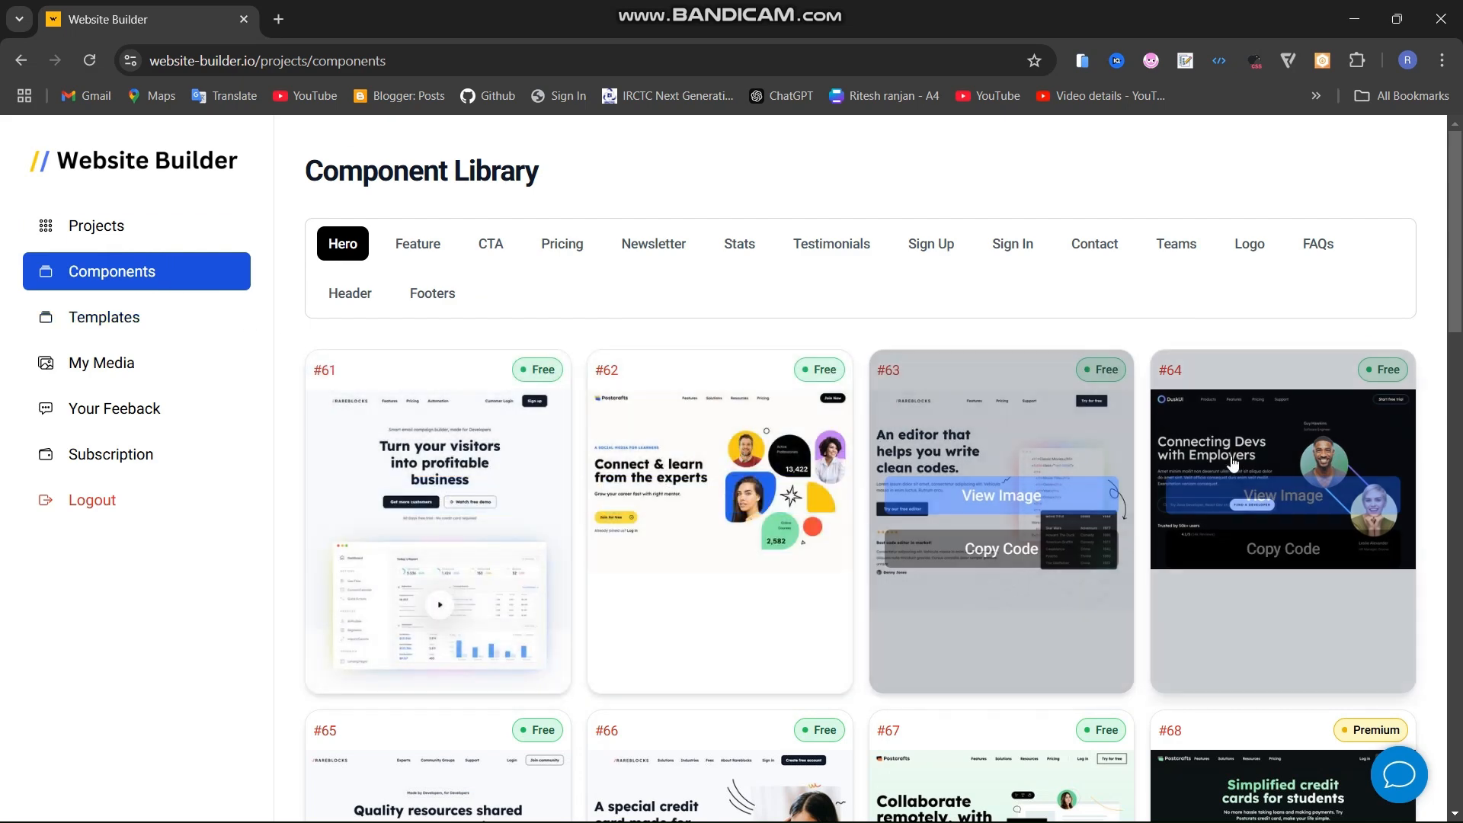
pyautogui.click(412, 250)
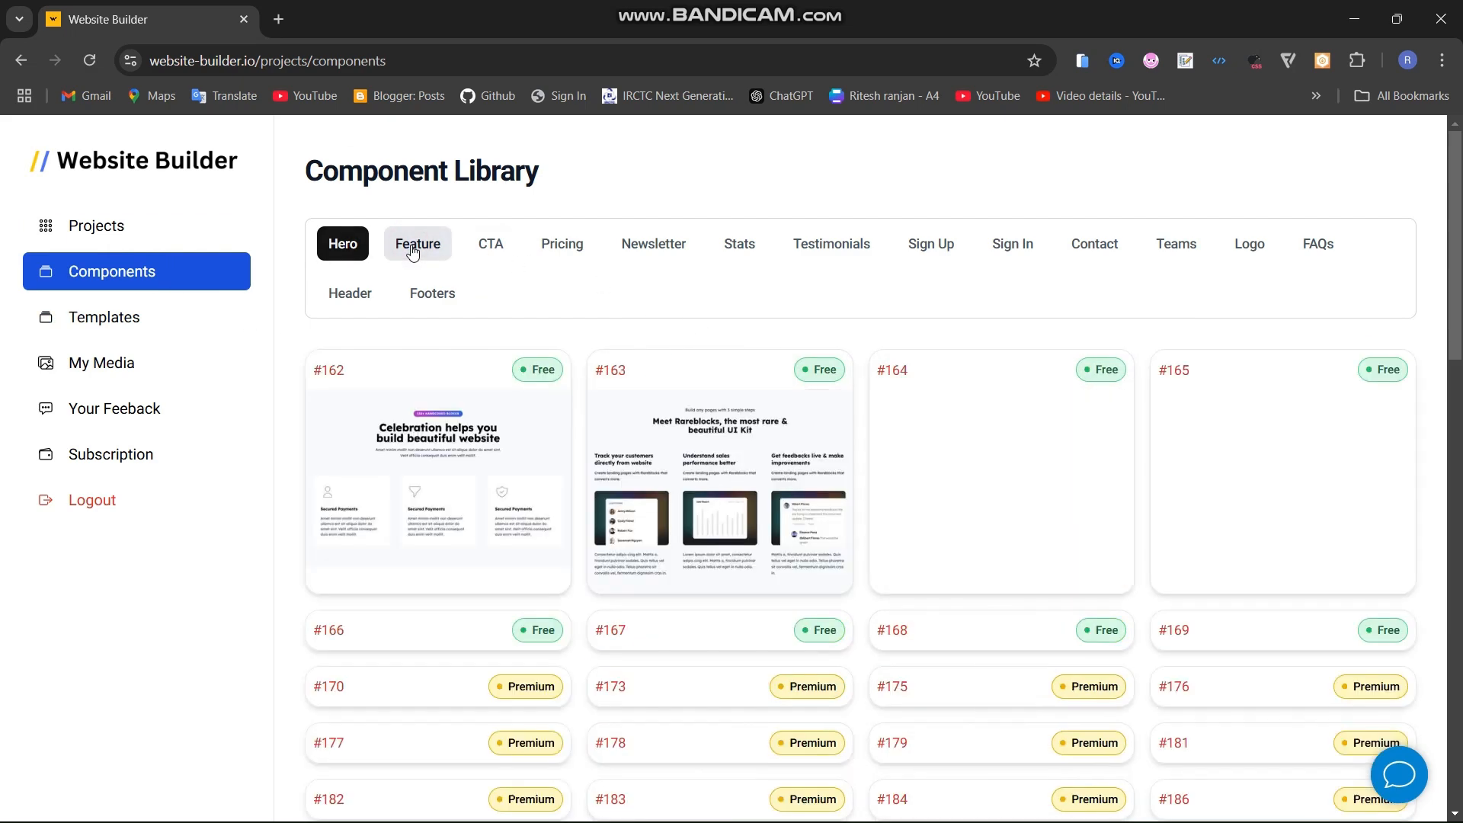
pyautogui.moveTo(611, 469)
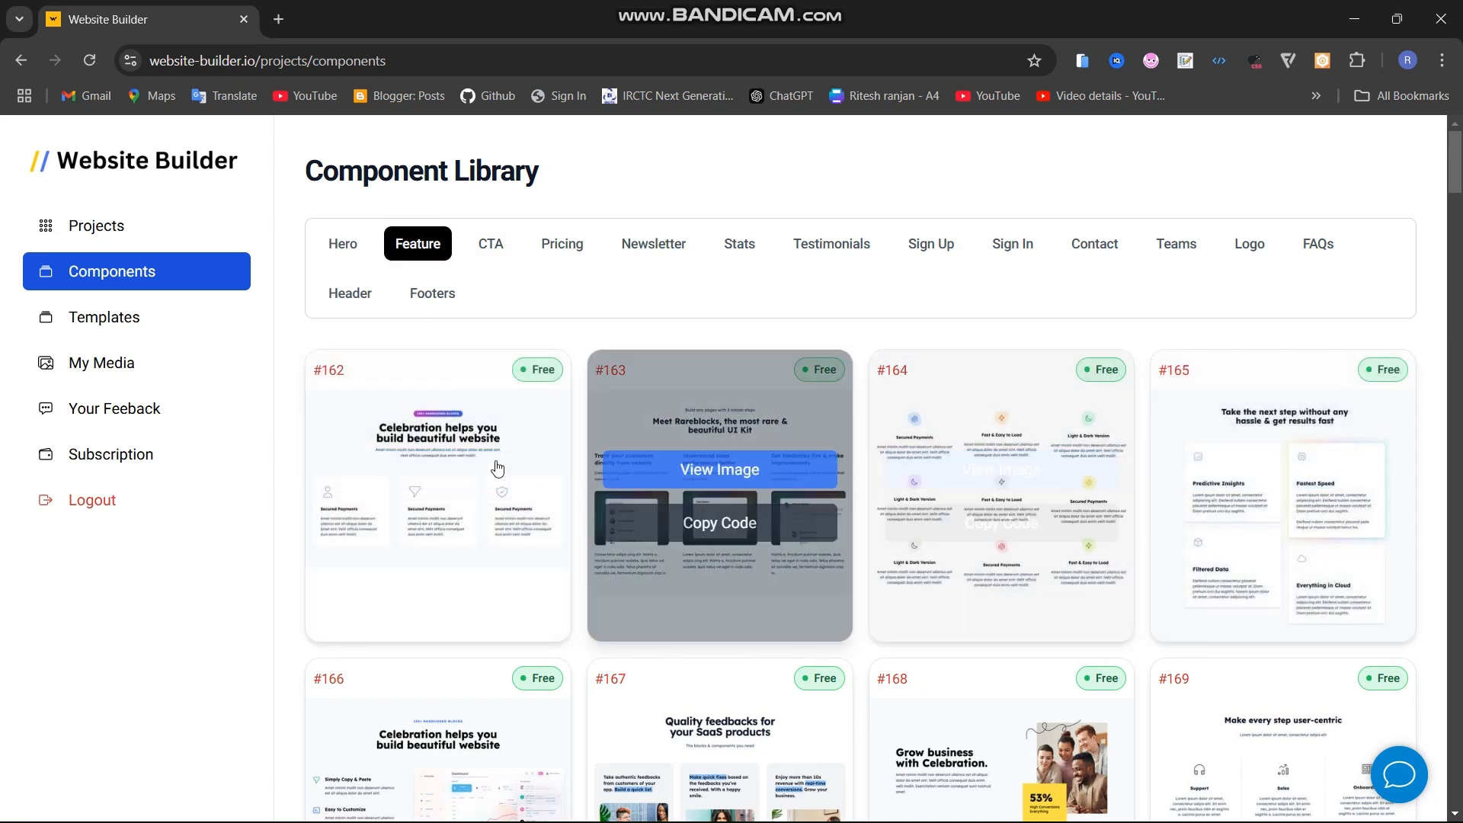
pyautogui.click(505, 249)
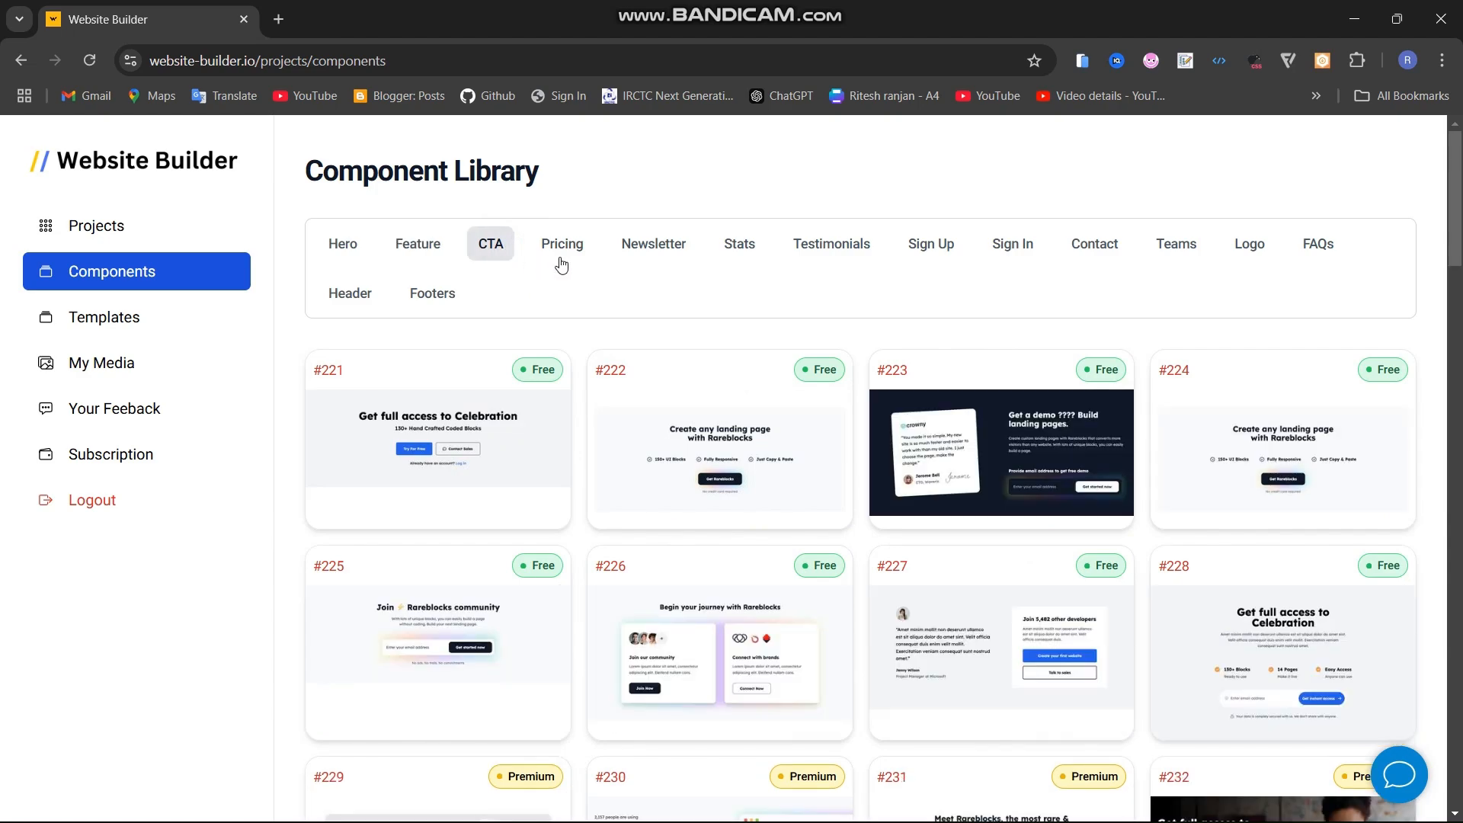
pyautogui.click(563, 247)
pyautogui.moveTo(395, 501)
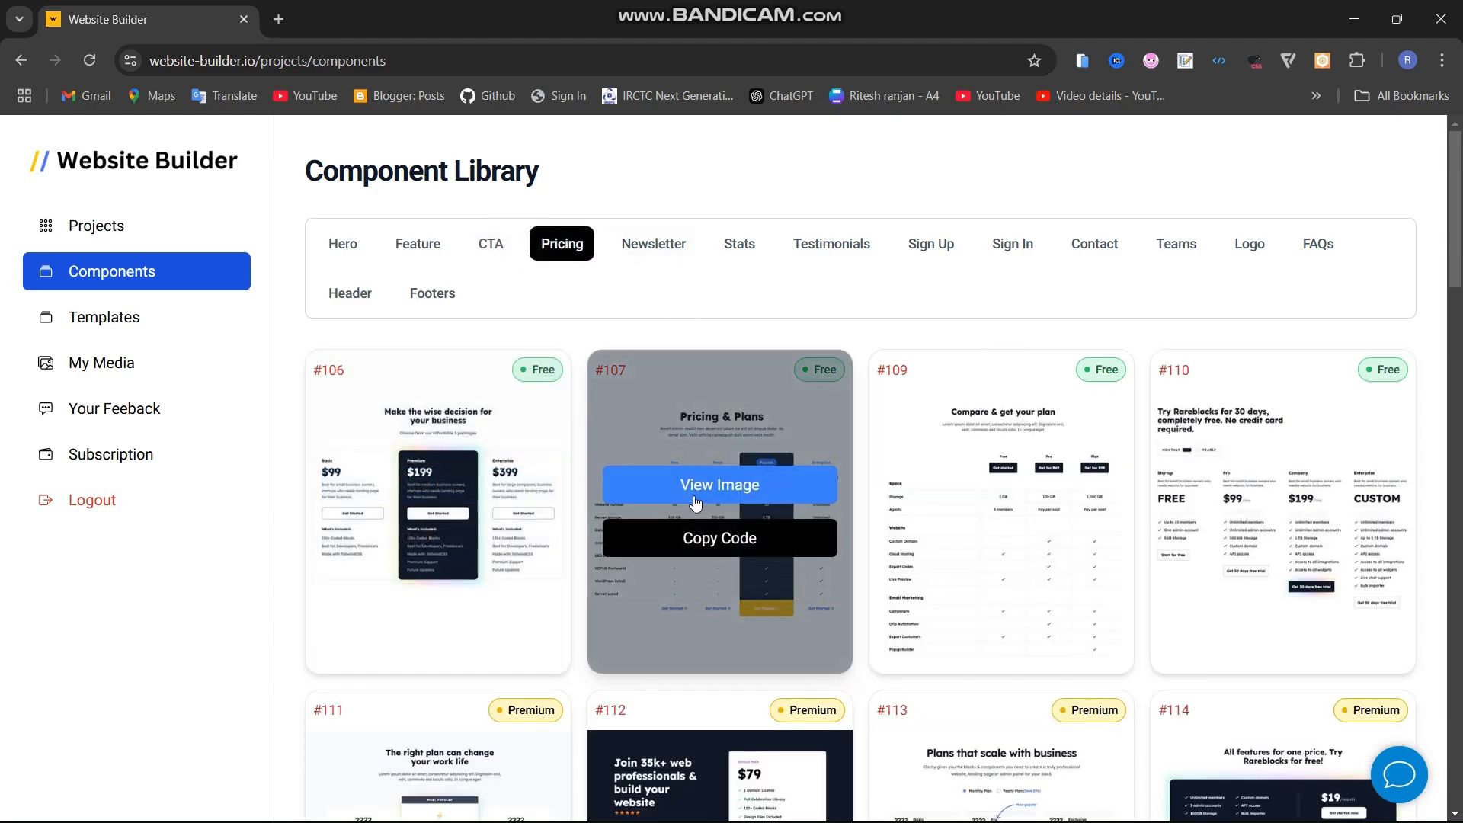
pyautogui.scroll(-1, 758, 596)
pyautogui.scroll(-10, 759, 596)
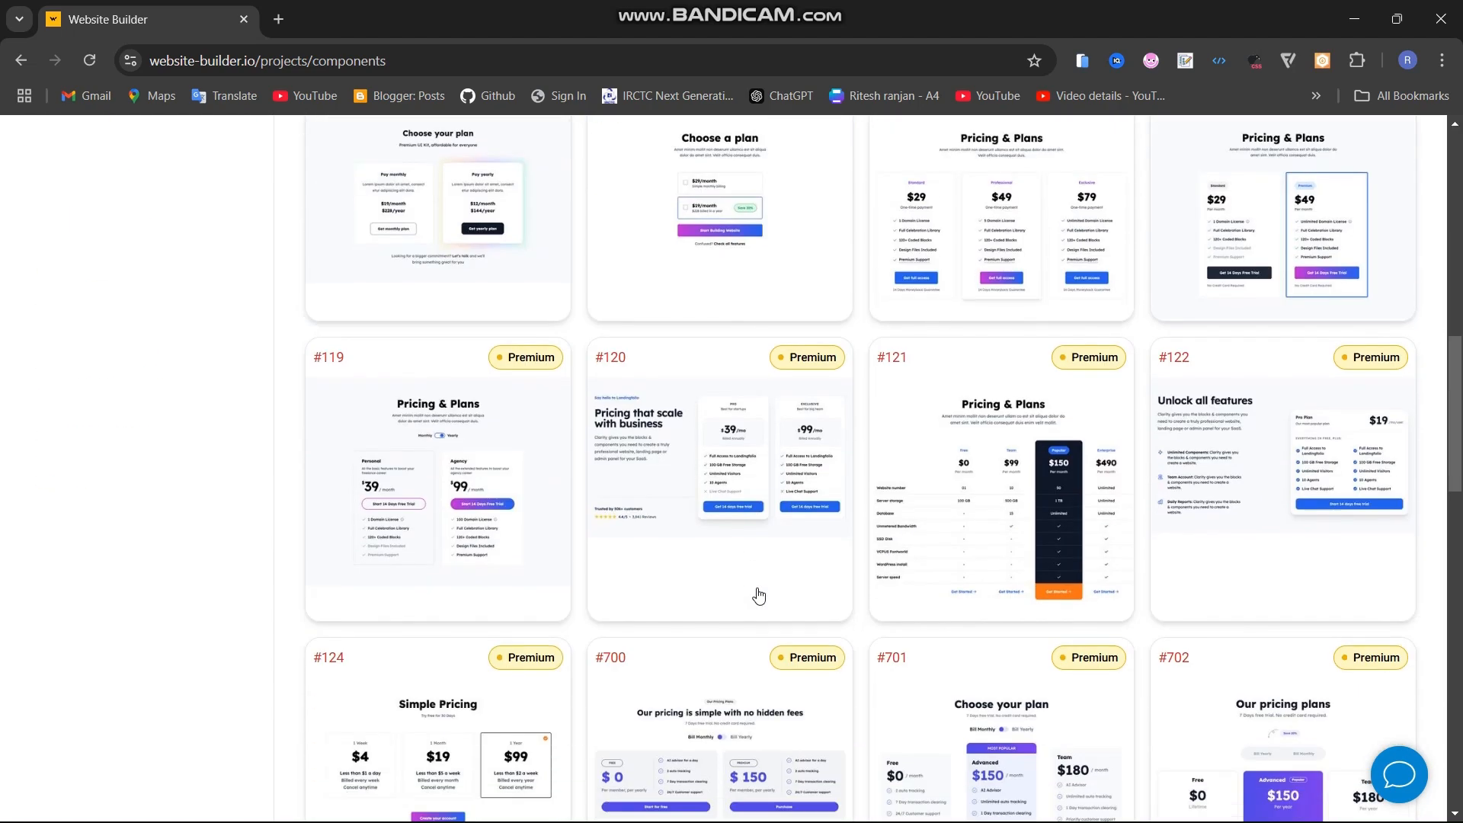
pyautogui.scroll(10, 758, 594)
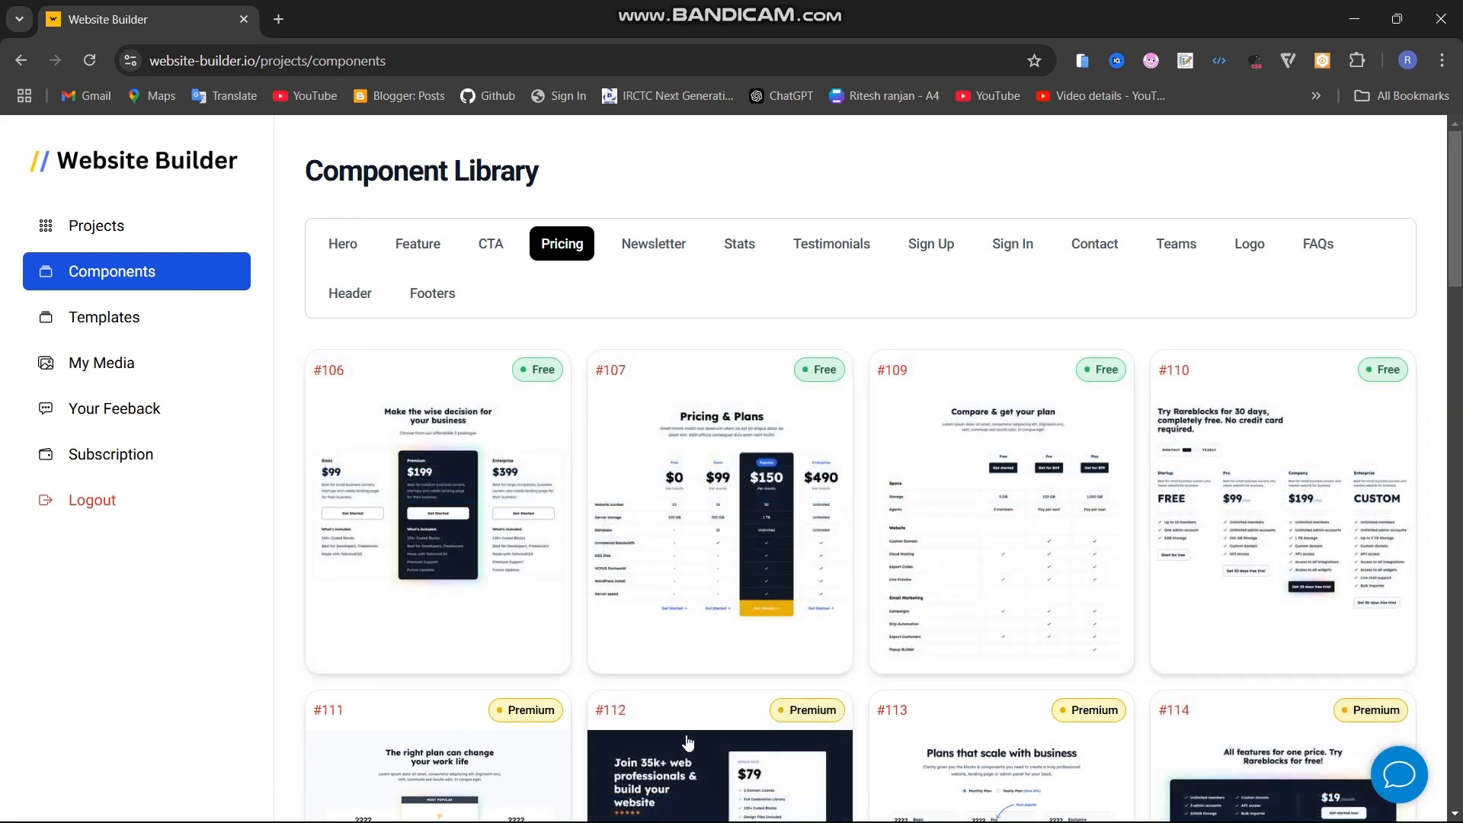
pyautogui.click(654, 243)
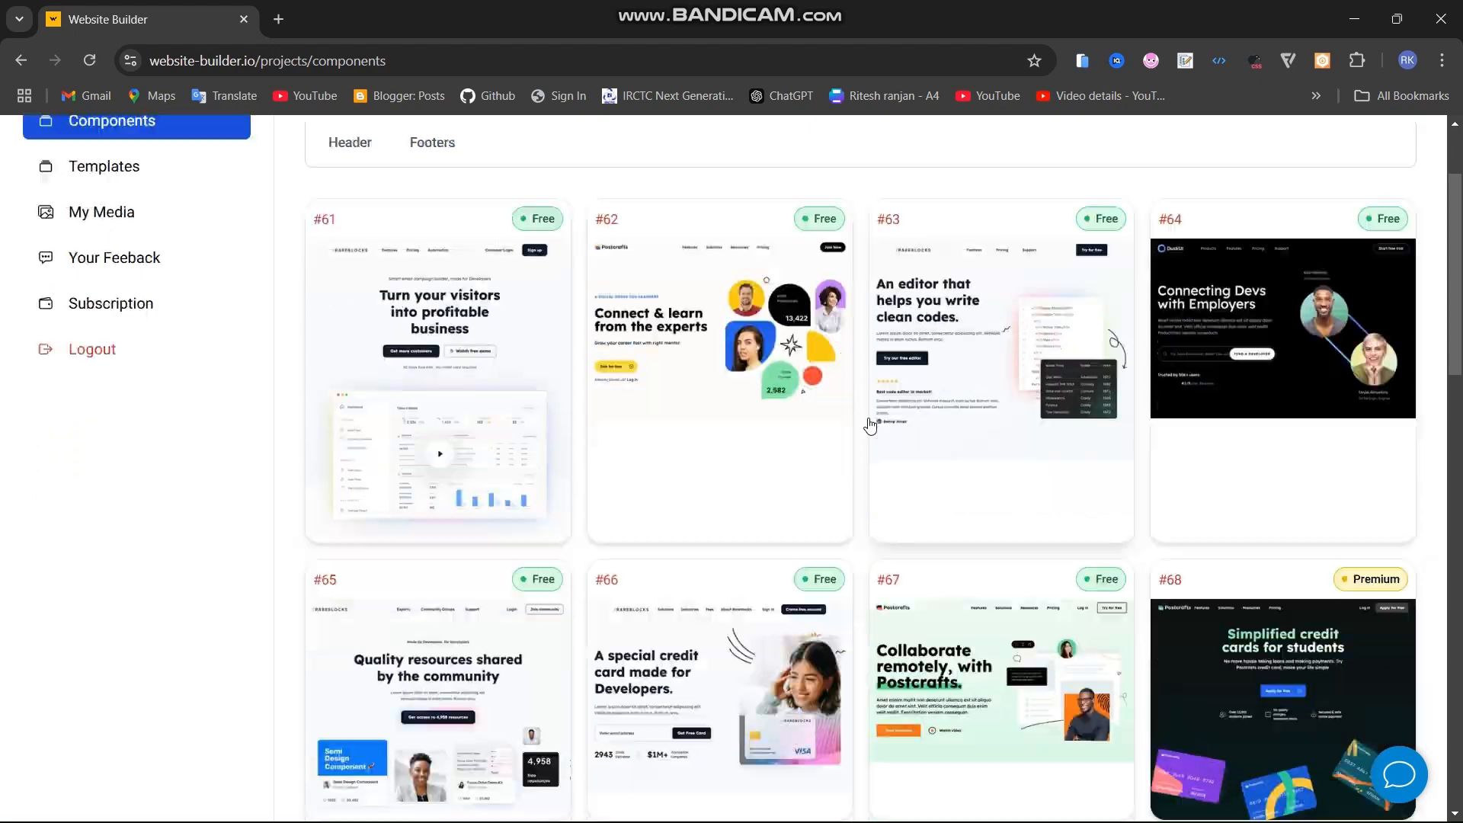
# Examine the free and premium Hero components in the component library
pyautogui.scroll(-3, 871, 426)
pyautogui.scroll(4, 871, 426)
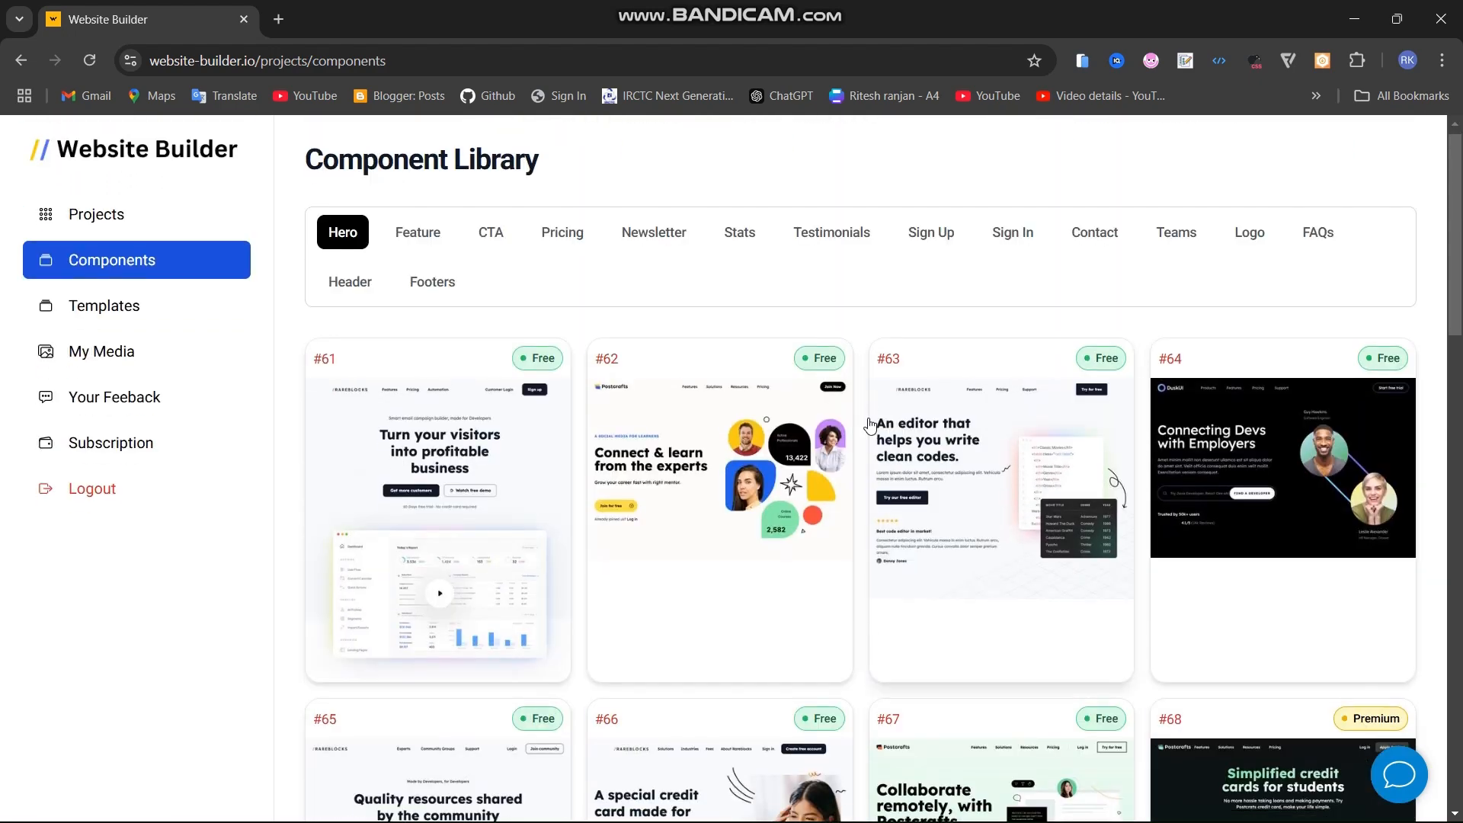
pyautogui.scroll(-5, 870, 426)
pyautogui.scroll(5, 870, 426)
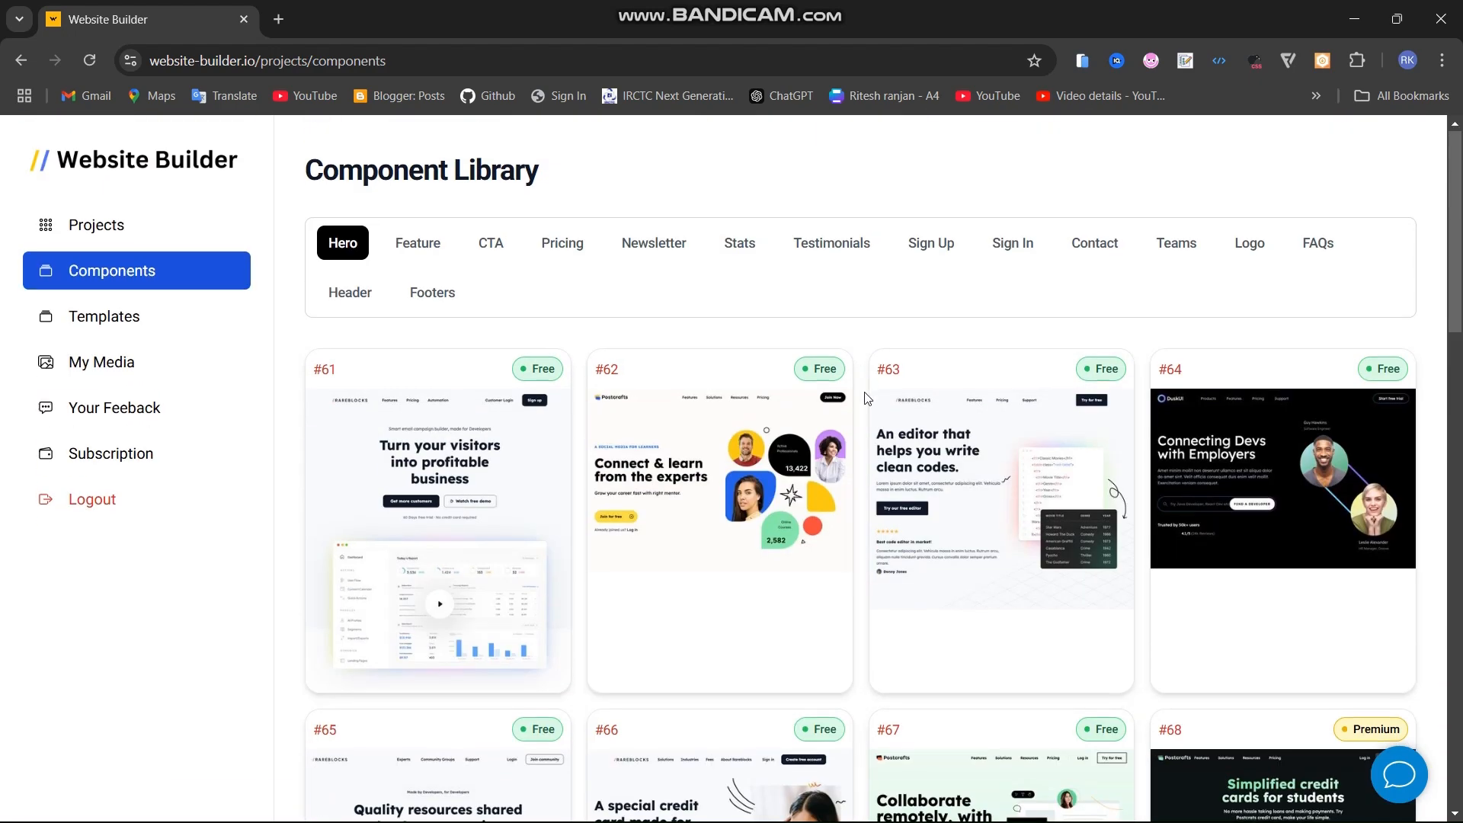
pyautogui.scroll(-4, 861, 371)
pyautogui.scroll(-6, 791, 675)
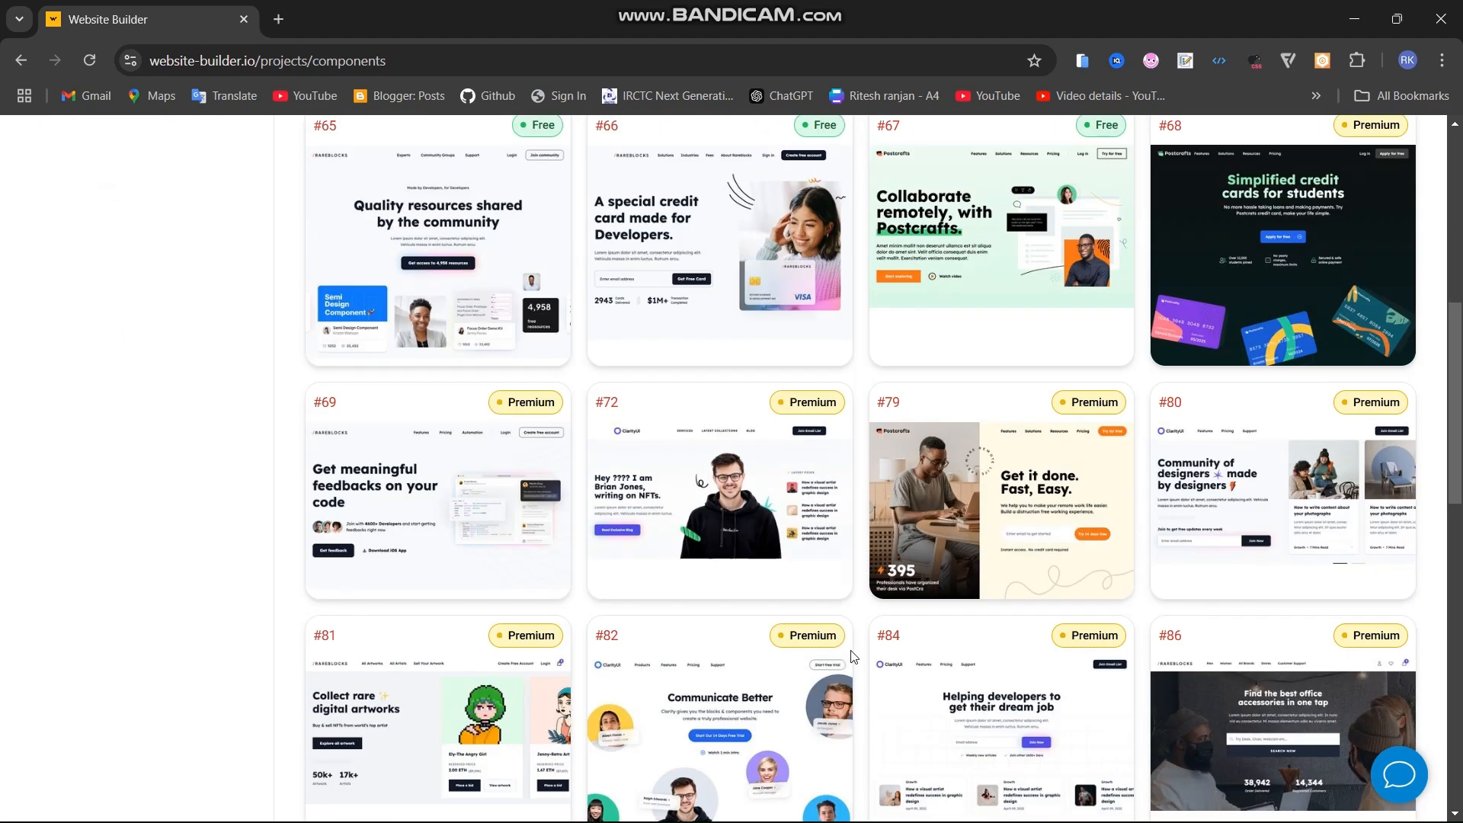
pyautogui.scroll(-3, 837, 698)
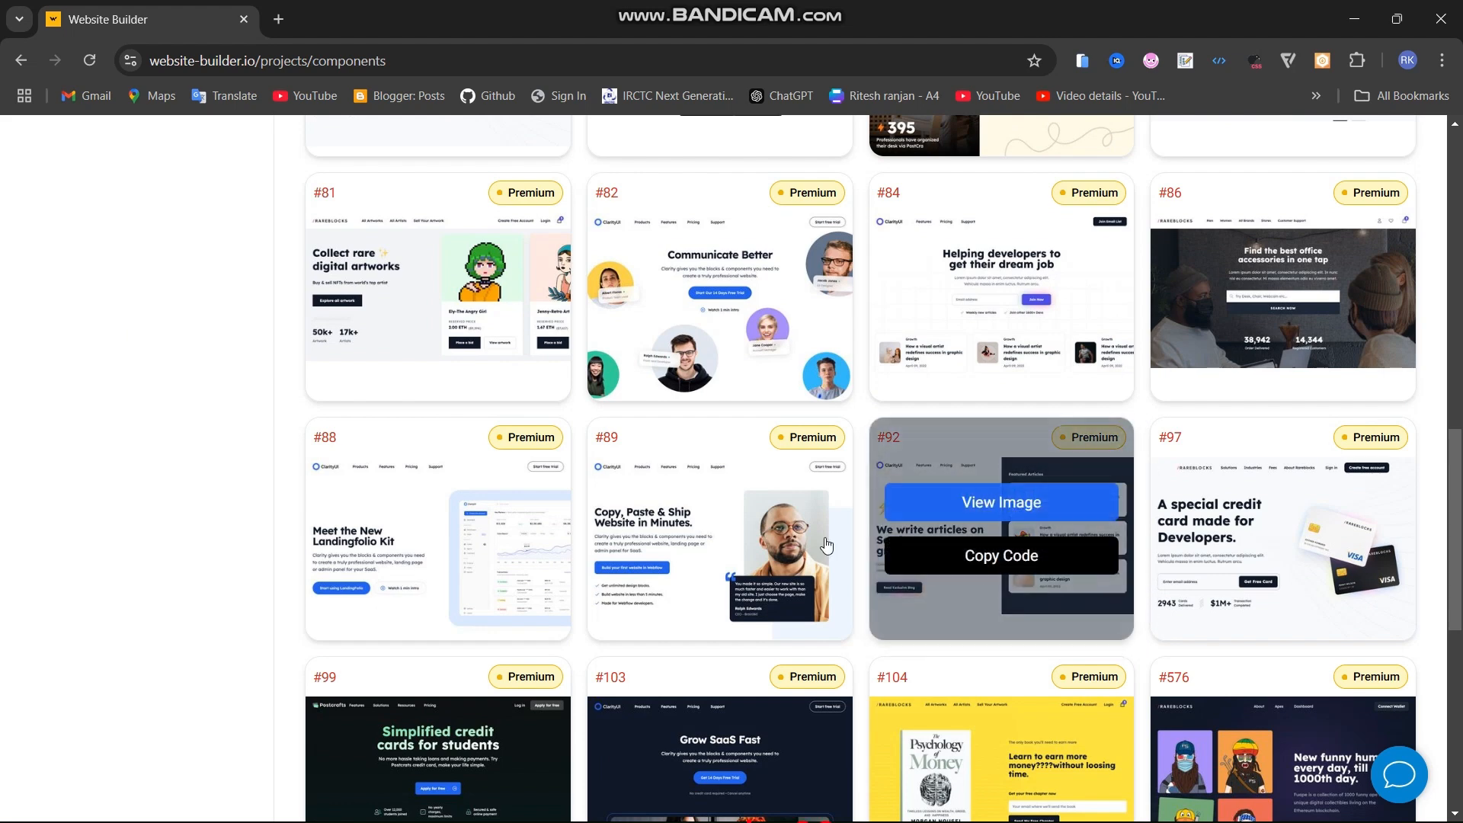
pyautogui.scroll(10, 602, 525)
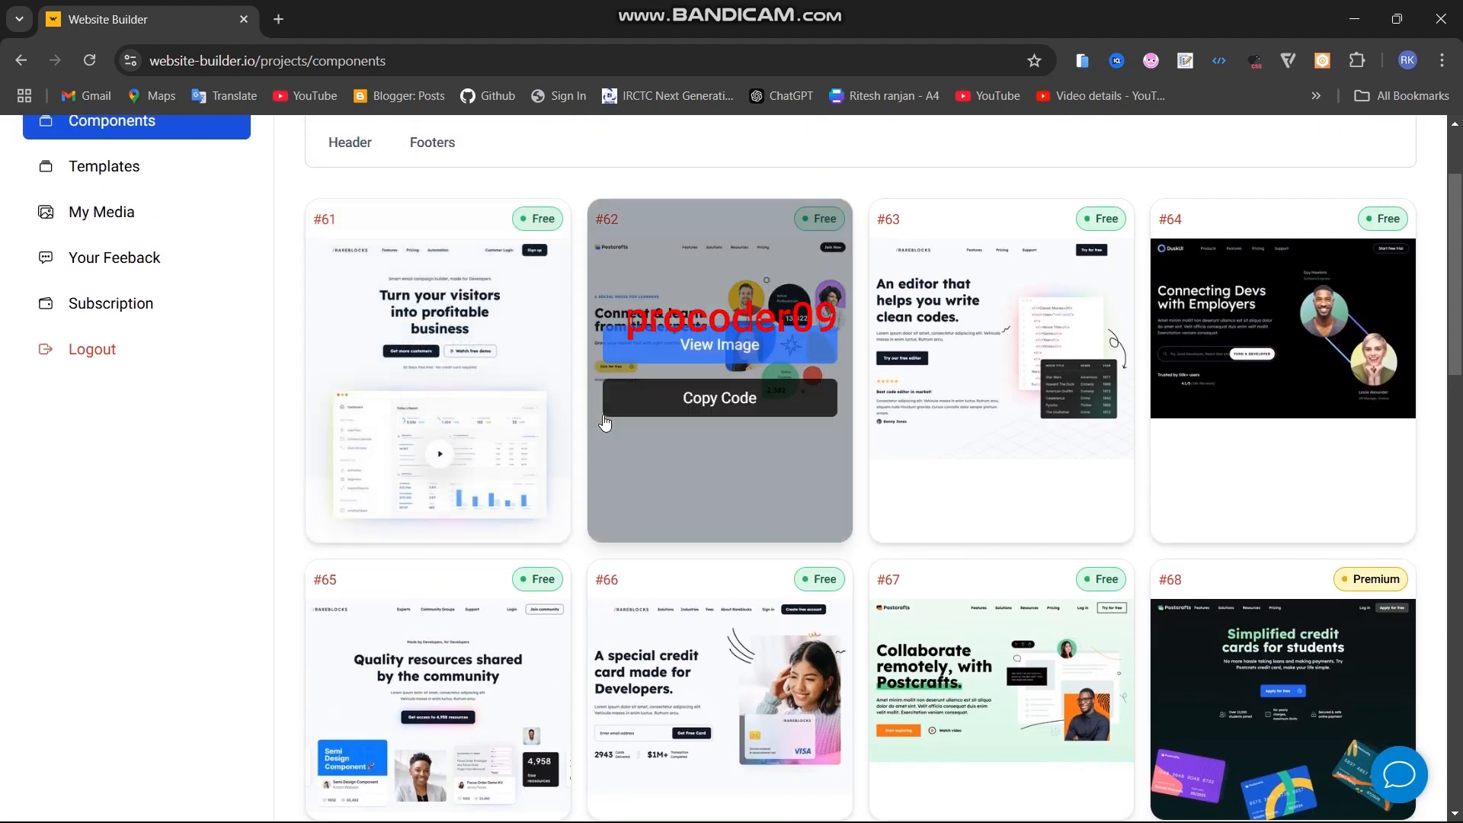
pyautogui.scroll(2, 604, 422)
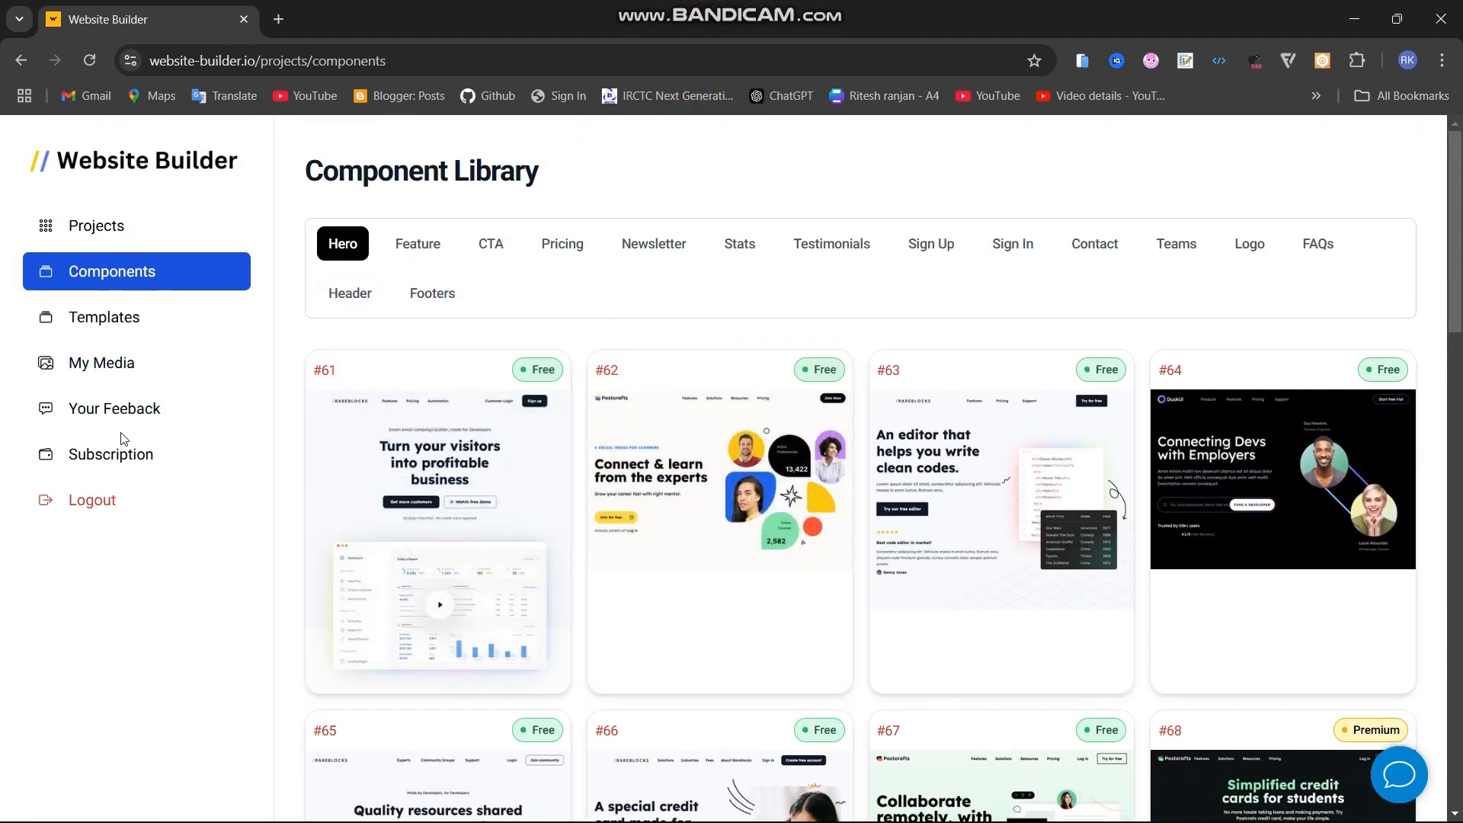
# Open the subscription page and examine the price of the Lifetime Access plan
pyautogui.click(131, 456)
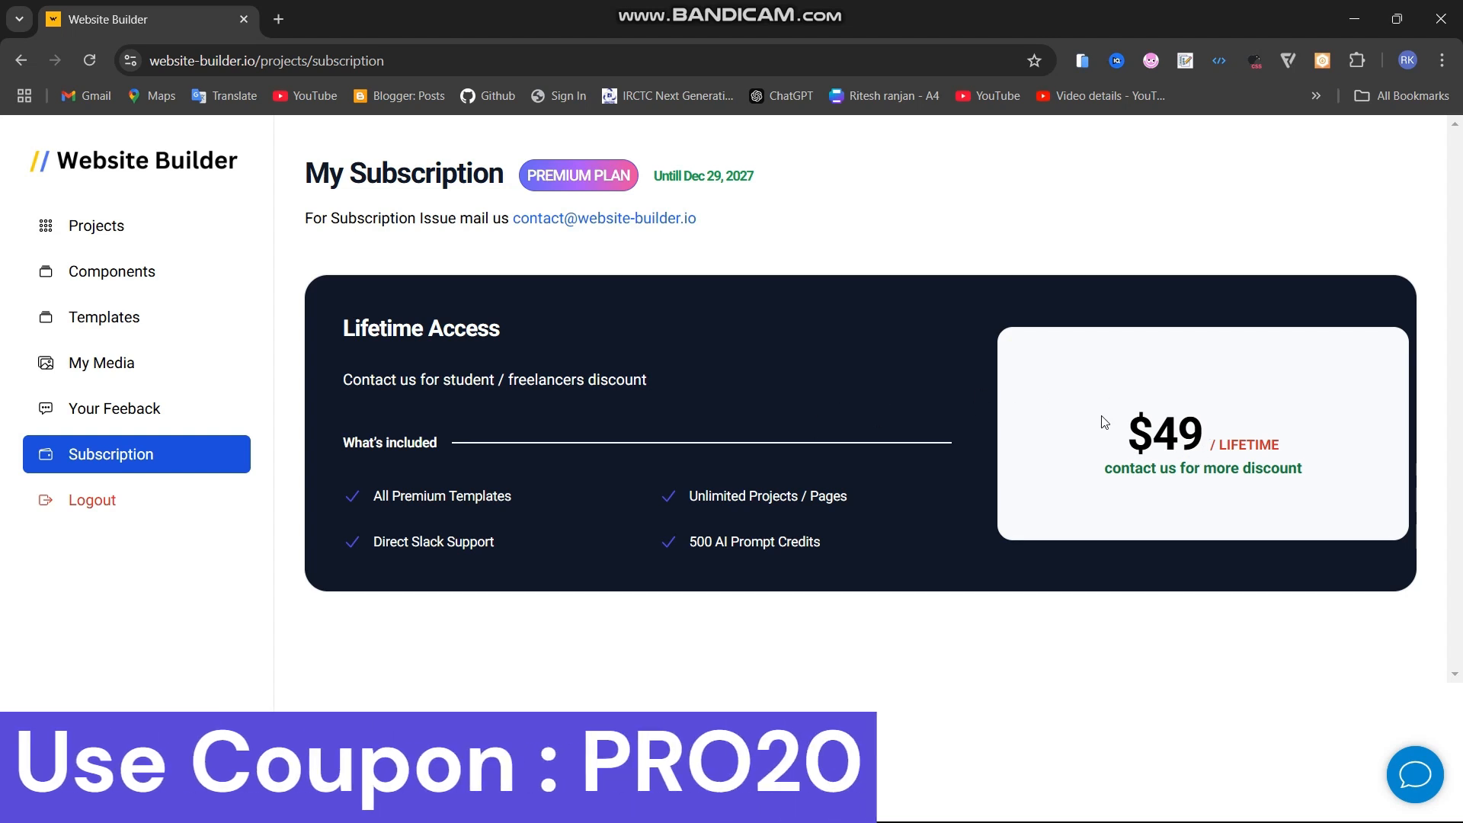
pyautogui.moveTo(1127, 435); pyautogui.dragTo(1182, 430)
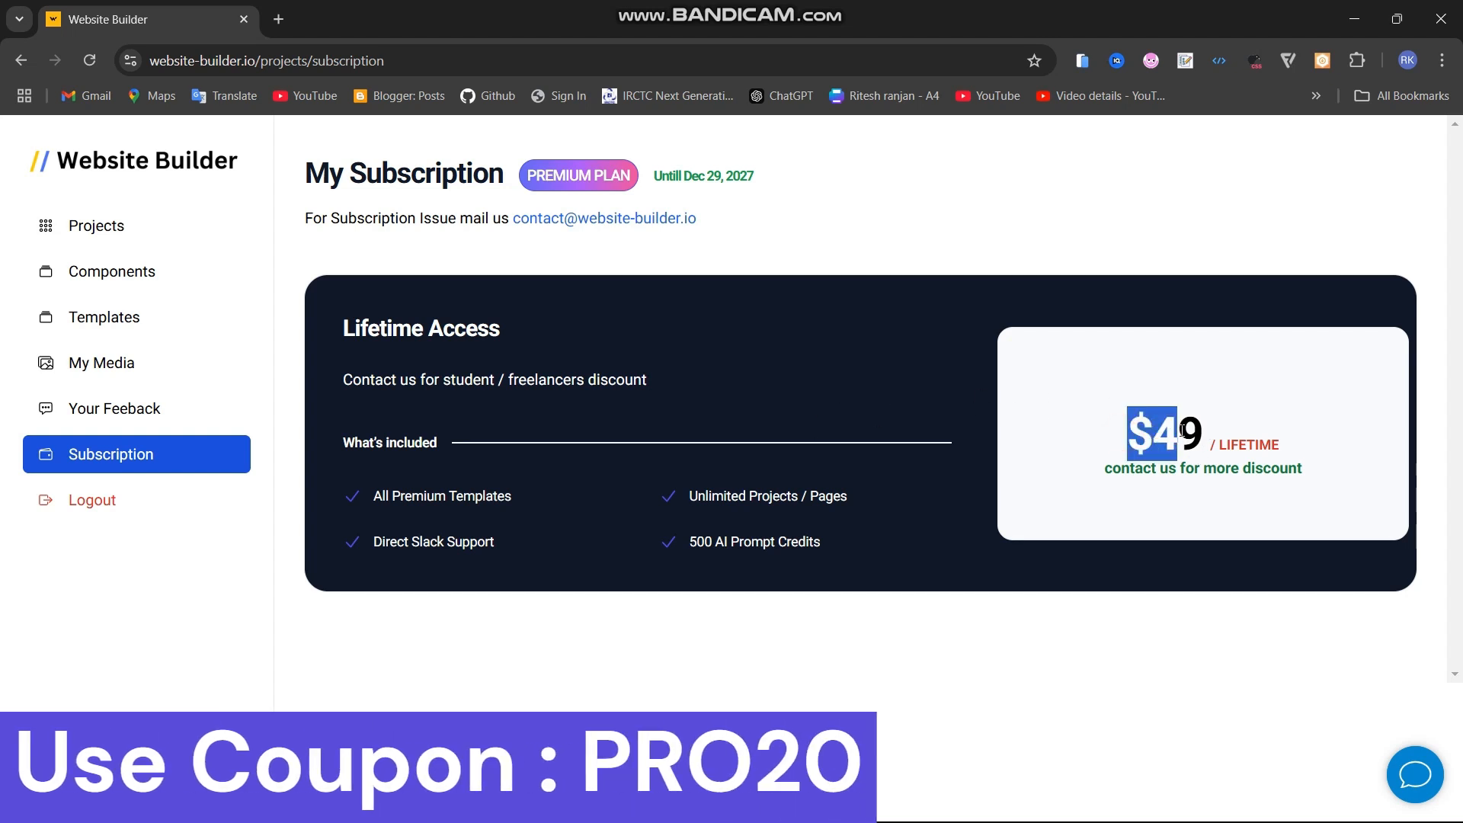
pyautogui.click(1084, 416)
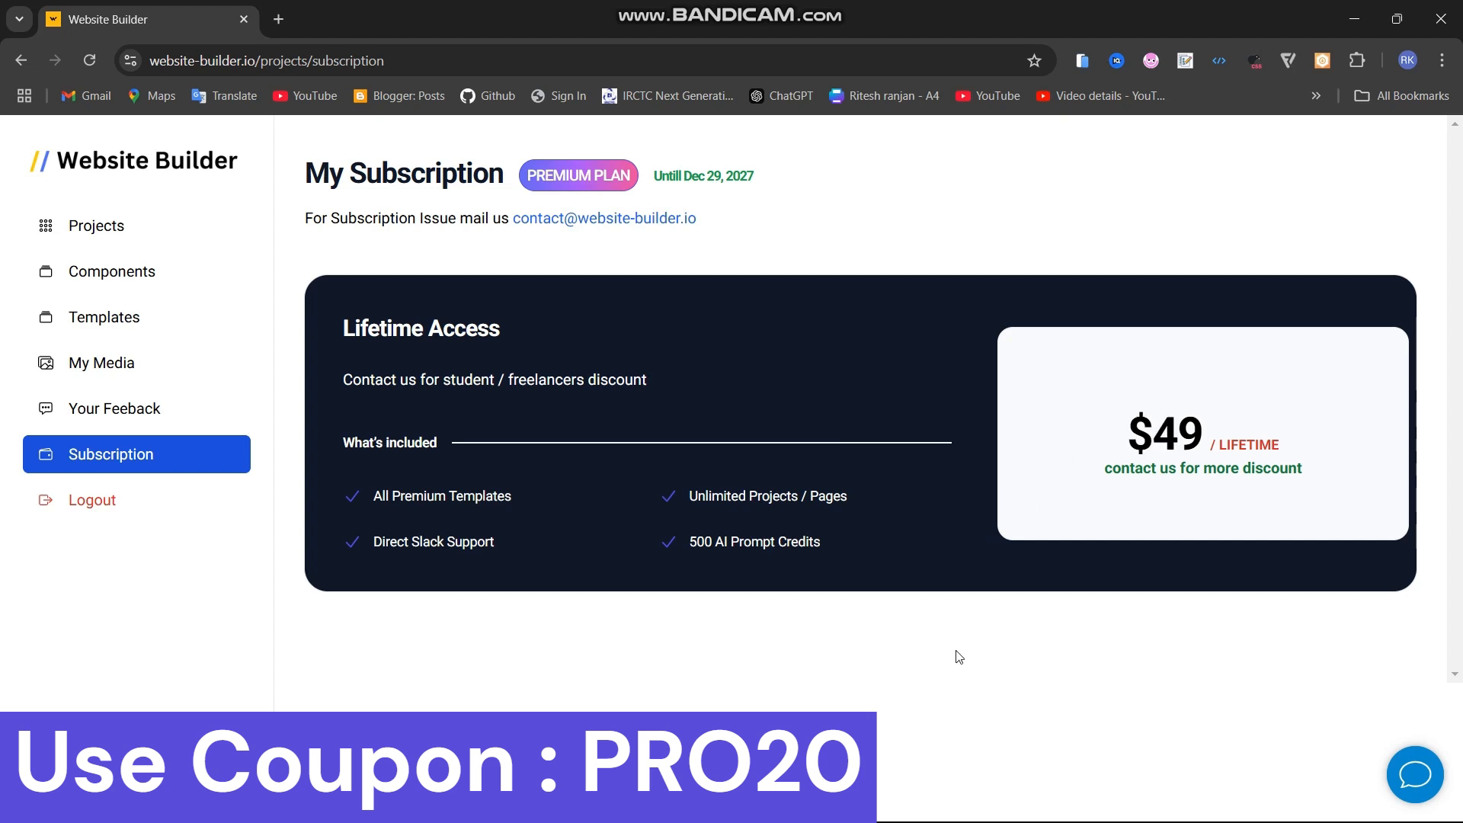
pyautogui.moveTo(1127, 435); pyautogui.dragTo(1300, 444)
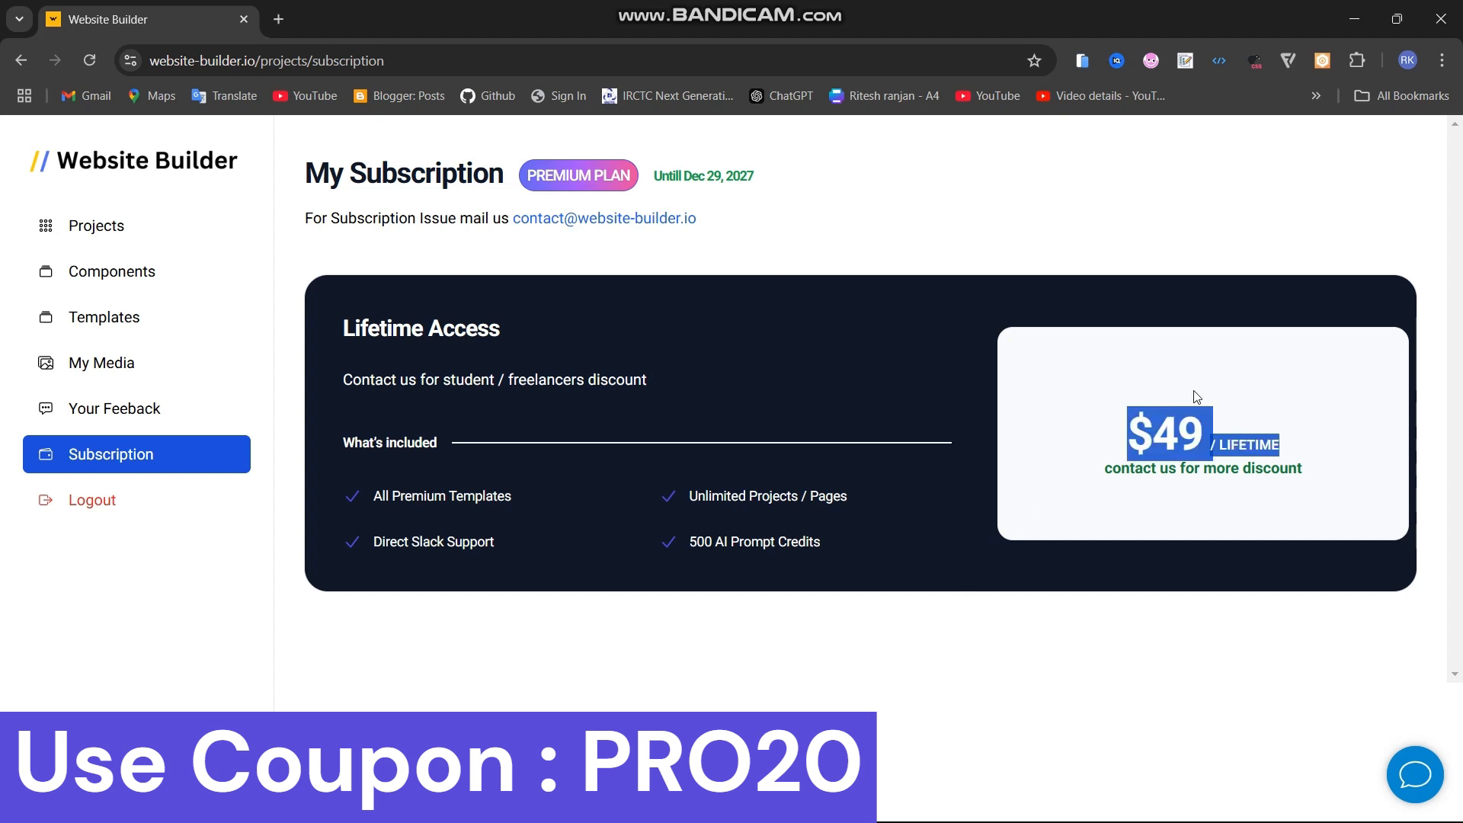
pyautogui.click(1150, 378)
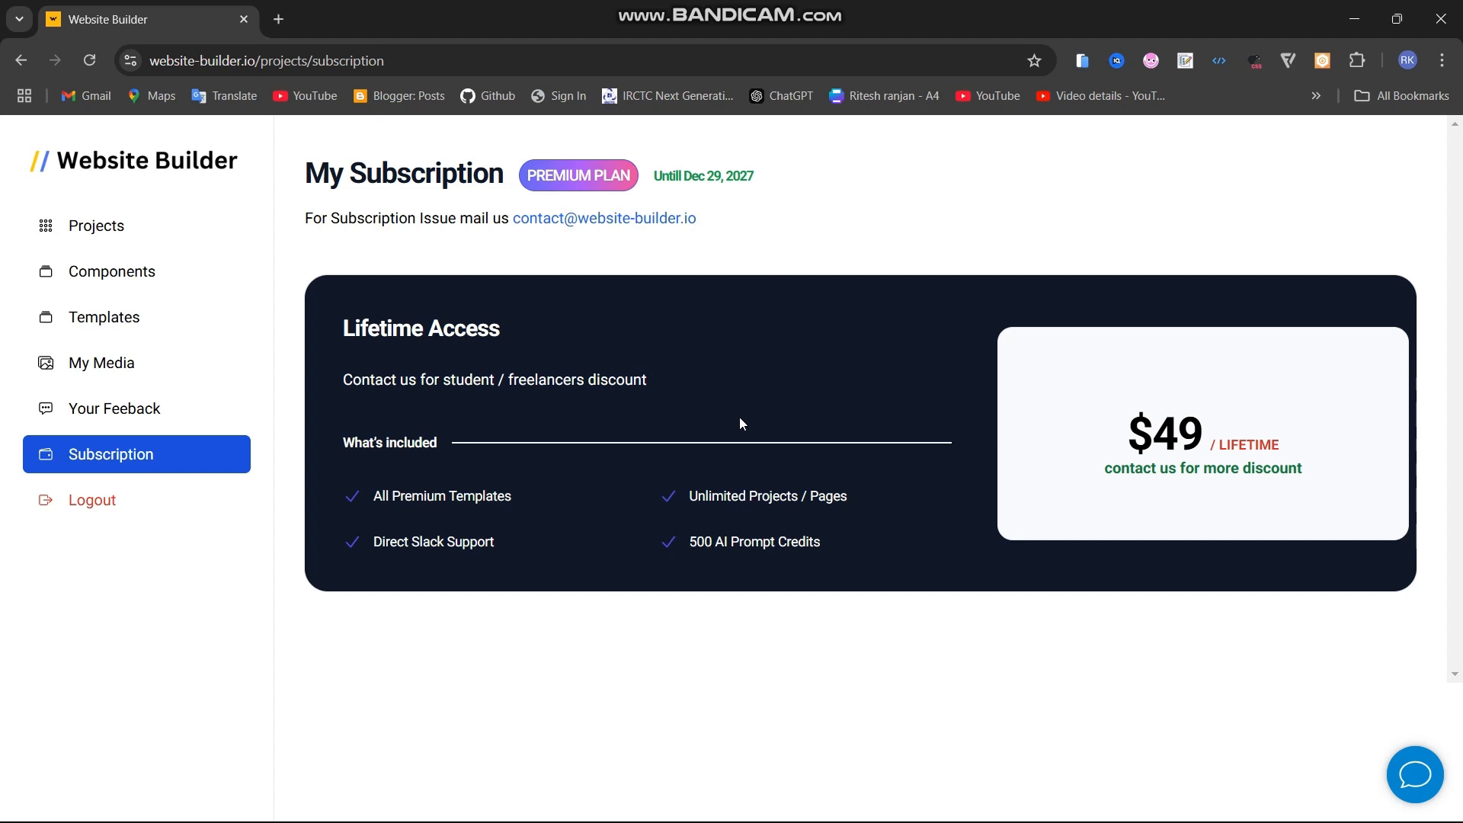
# Read through the features included in the Lifetime Access plan, such as premium templates and AI prompt credits
pyautogui.moveTo(694, 498); pyautogui.dragTo(757, 558)
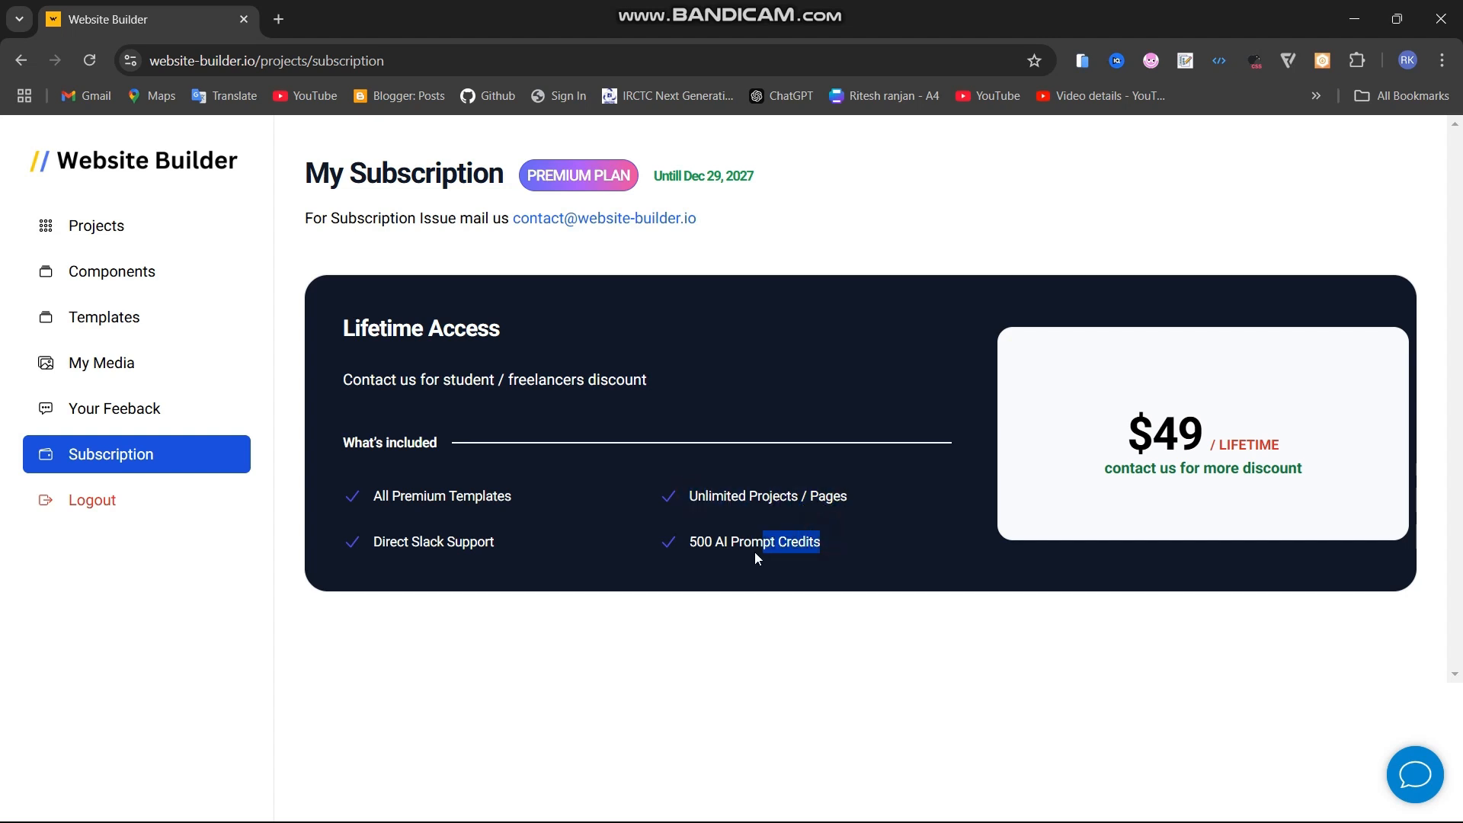
pyautogui.click(712, 563)
pyautogui.moveTo(510, 492); pyautogui.dragTo(385, 496)
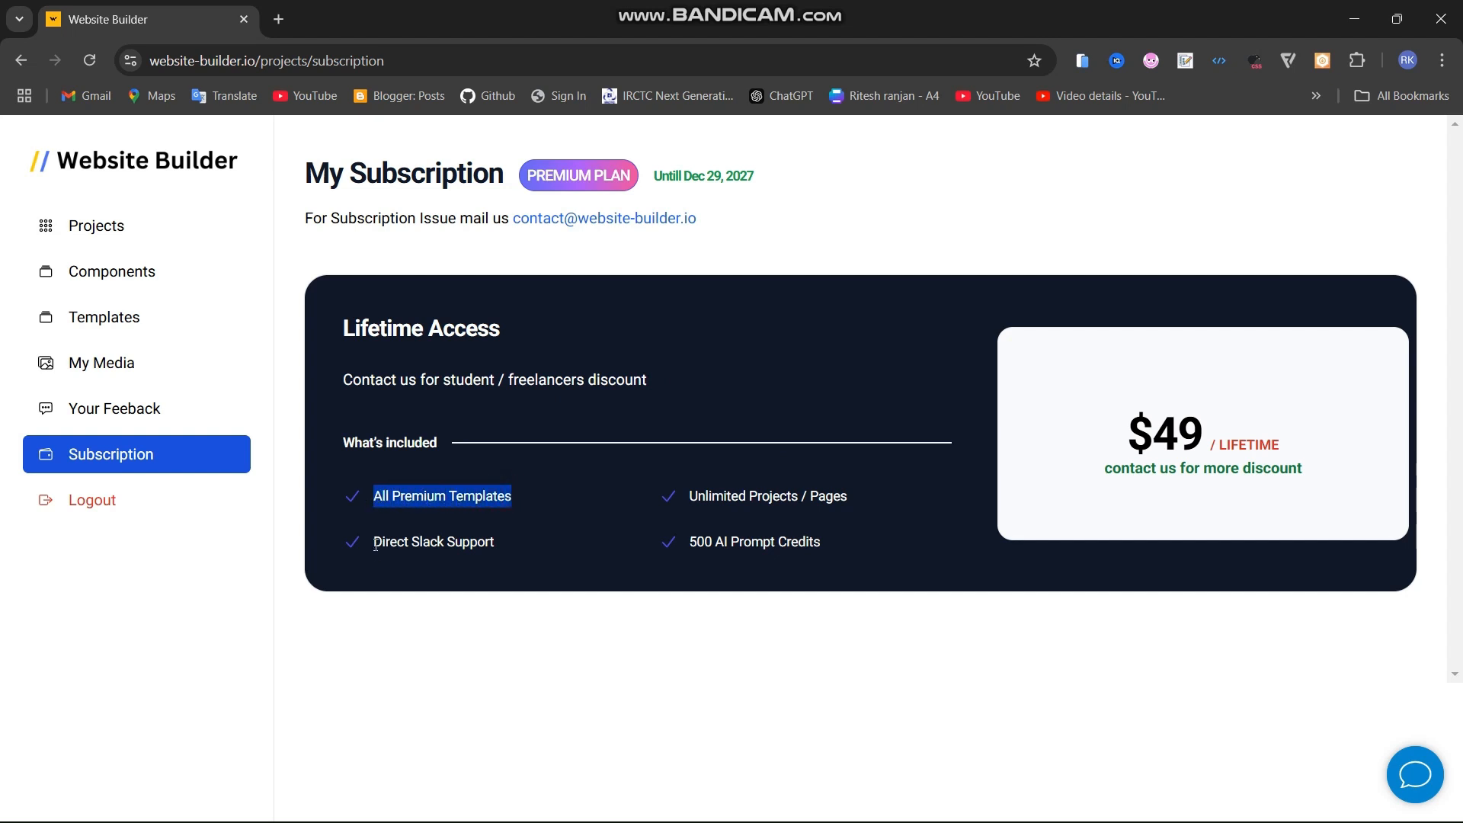
# Review the lifetime price shown for the Lifetime Access plan on the subscription page
pyautogui.click(456, 564)
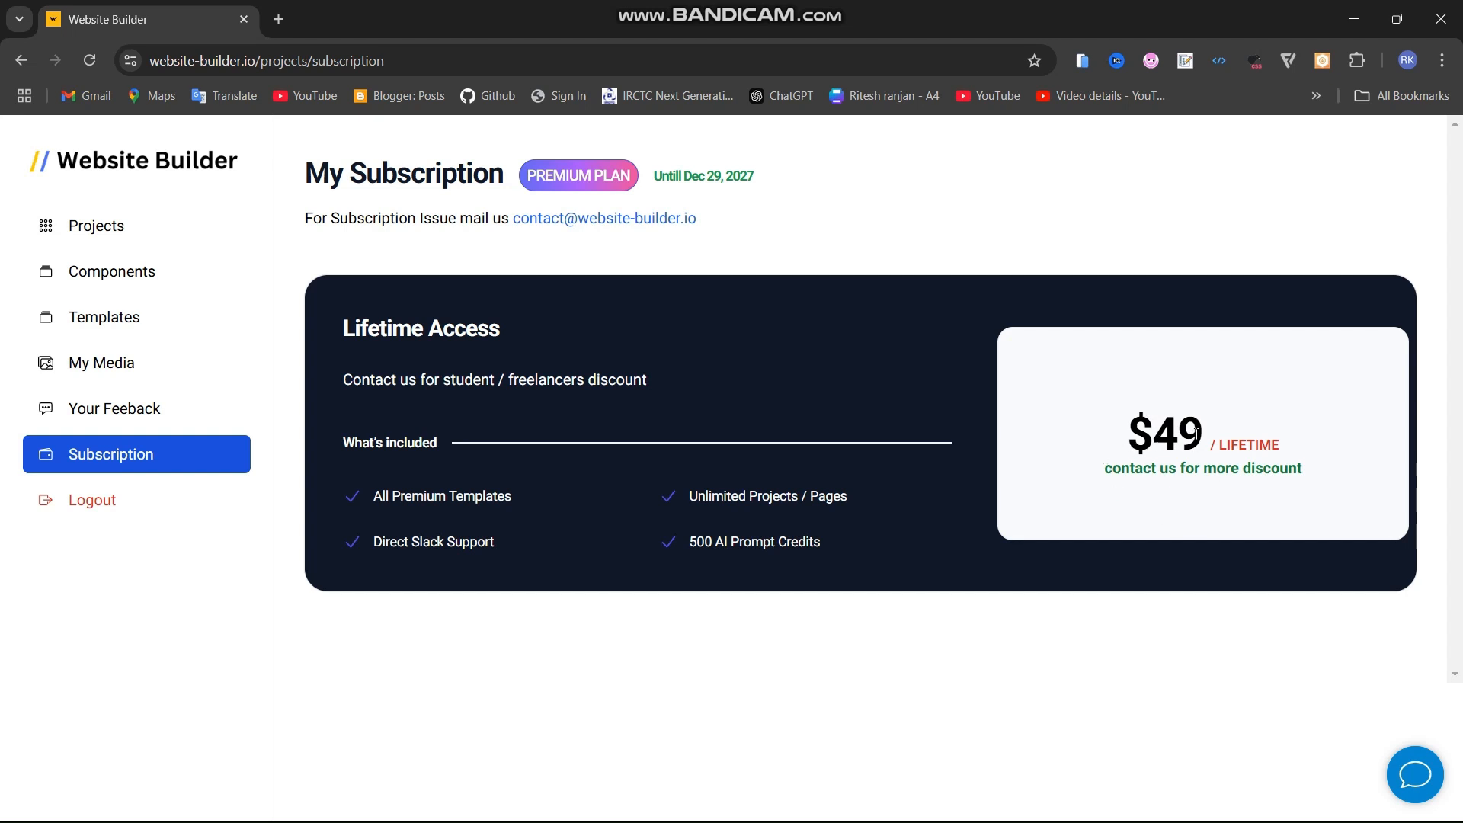
pyautogui.moveTo(1198, 433); pyautogui.dragTo(1134, 441)
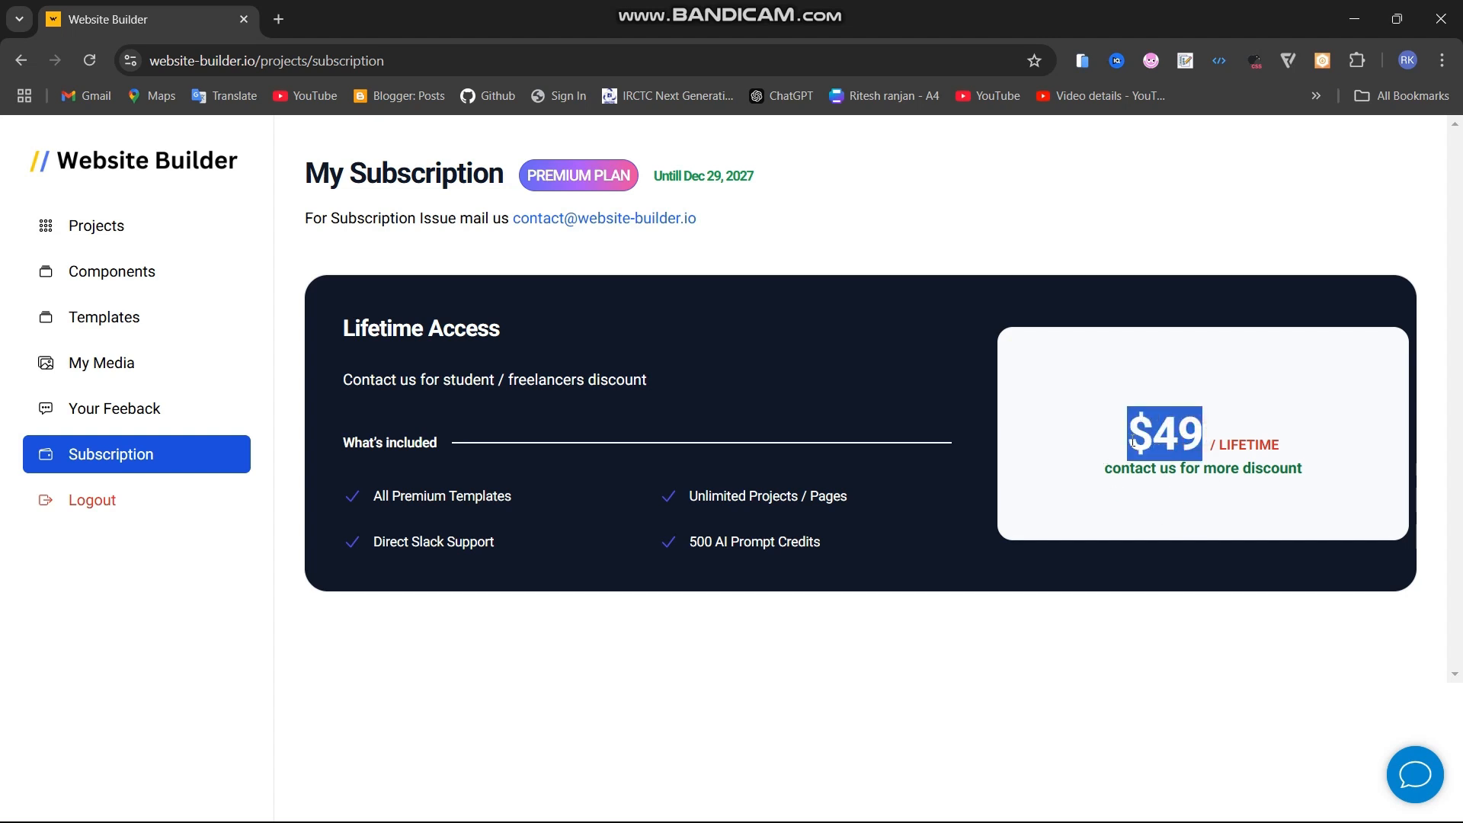
pyautogui.click(1158, 349)
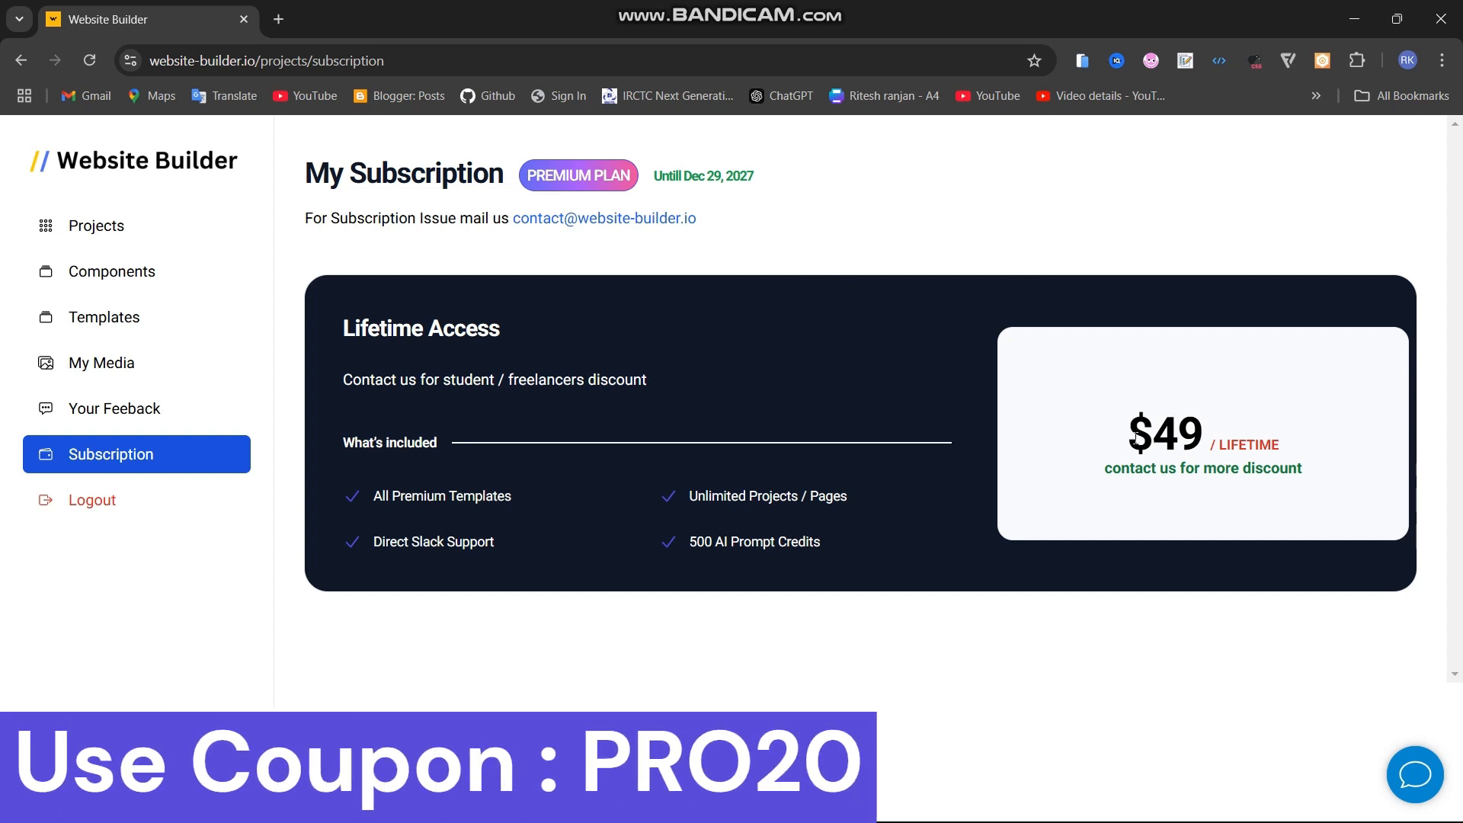
pyautogui.moveTo(1137, 438); pyautogui.dragTo(1220, 446)
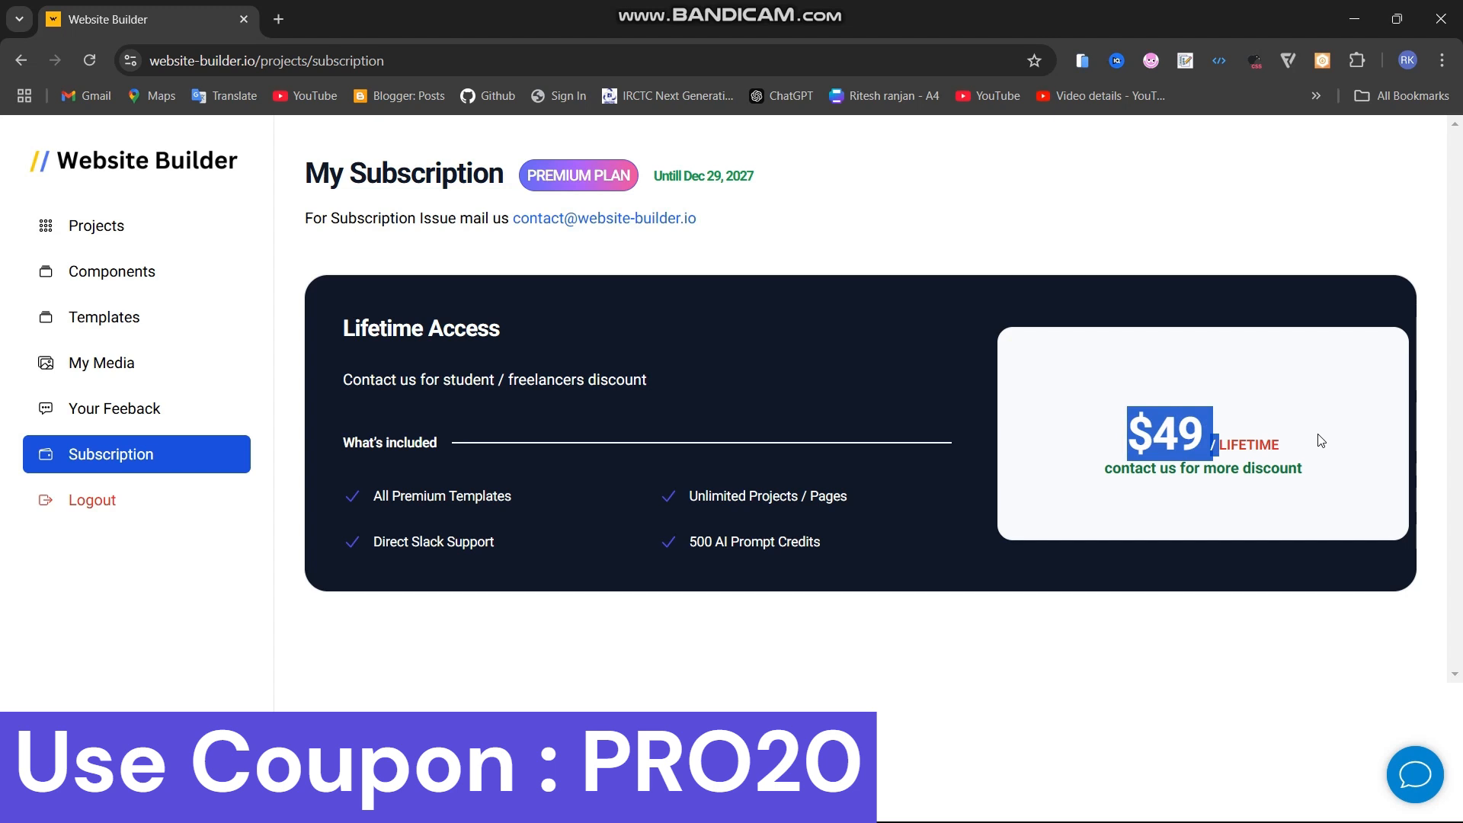
pyautogui.moveTo(1317, 441); pyautogui.dragTo(1133, 443)
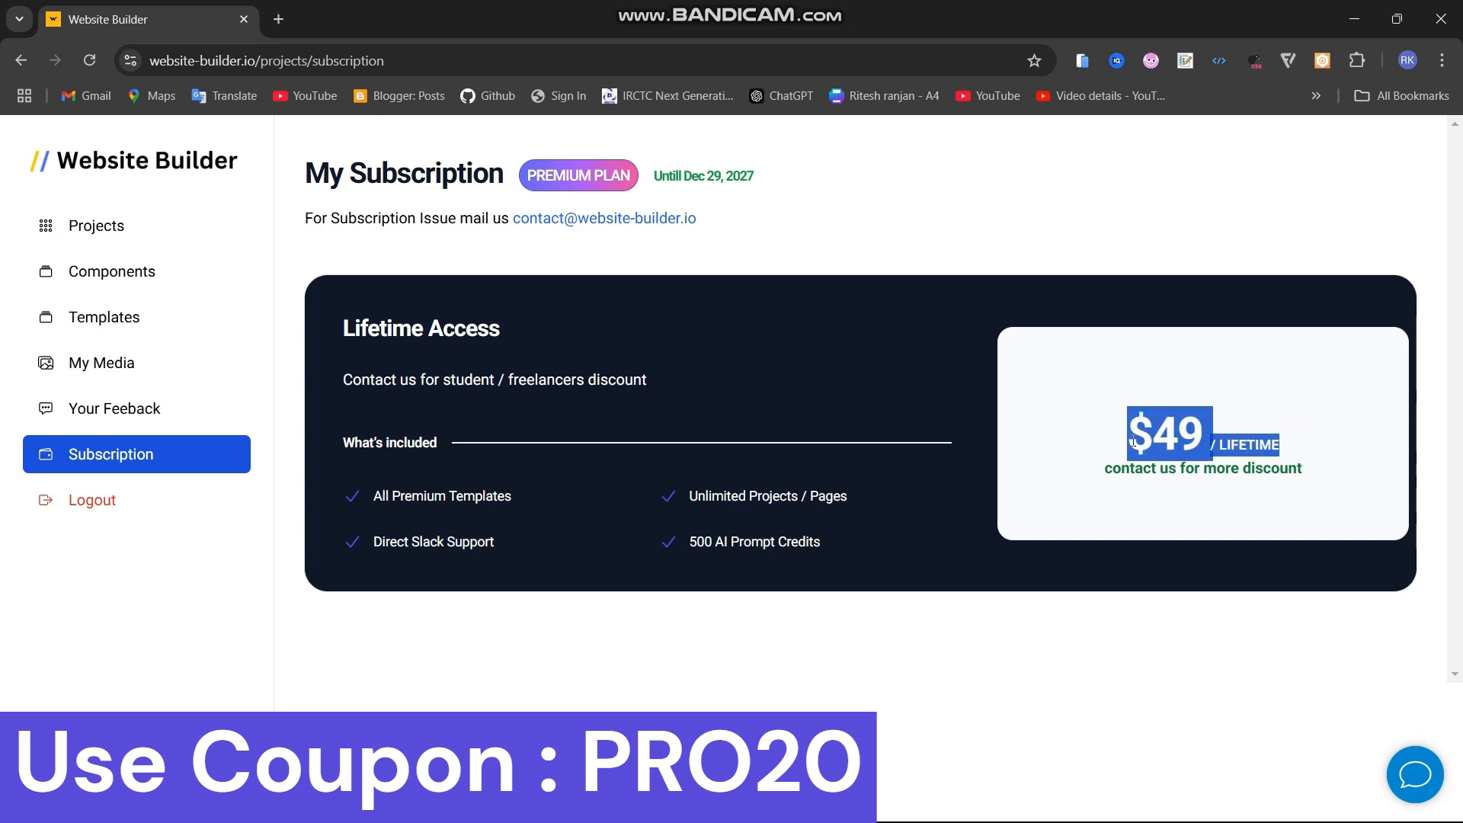
pyautogui.click(1108, 394)
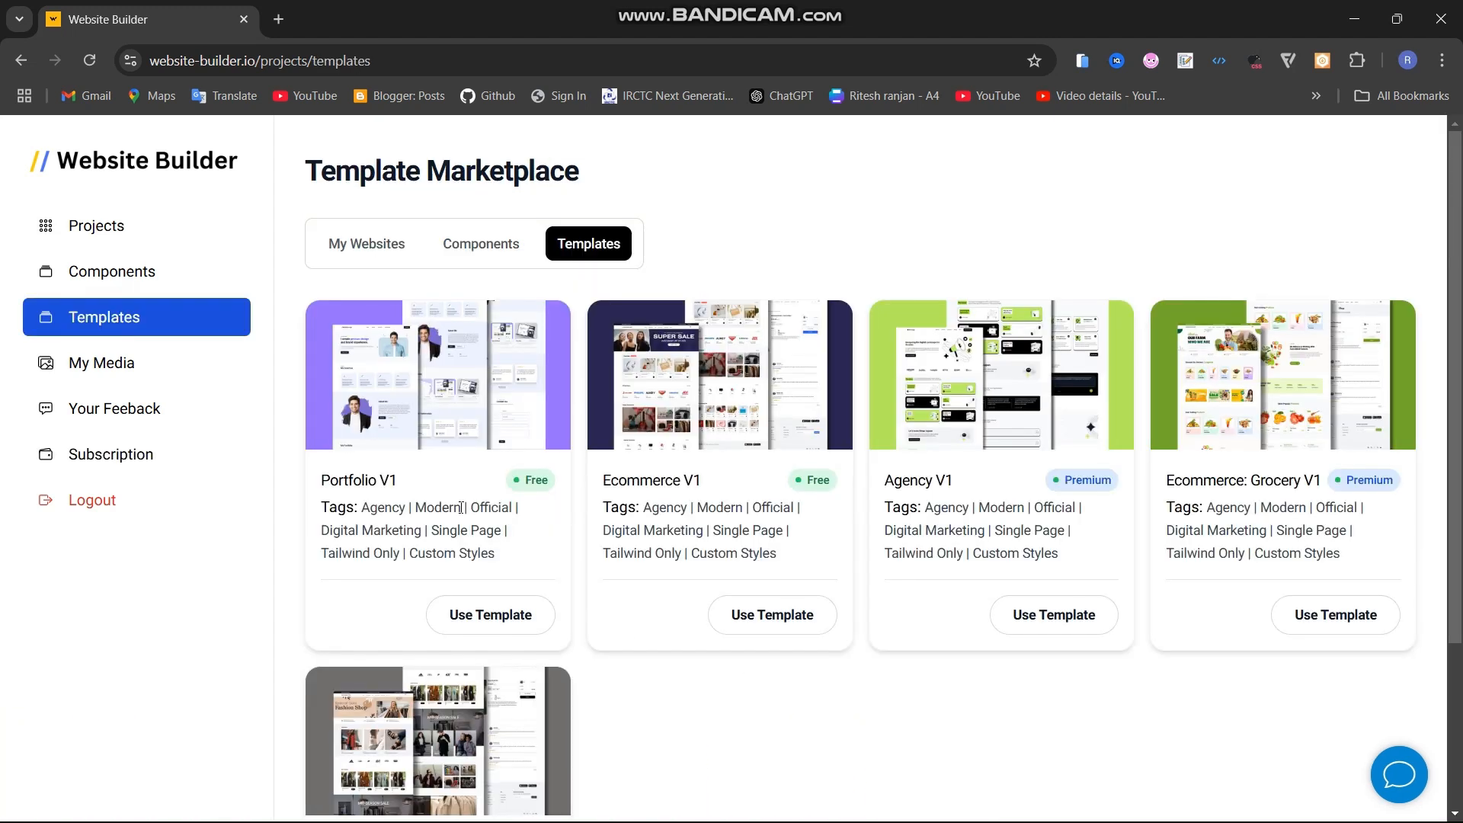
# Browse the template marketplace and create a new website named "Procoder09 website" from the free Portfolio V1 template
pyautogui.scroll(-1, 485, 503)
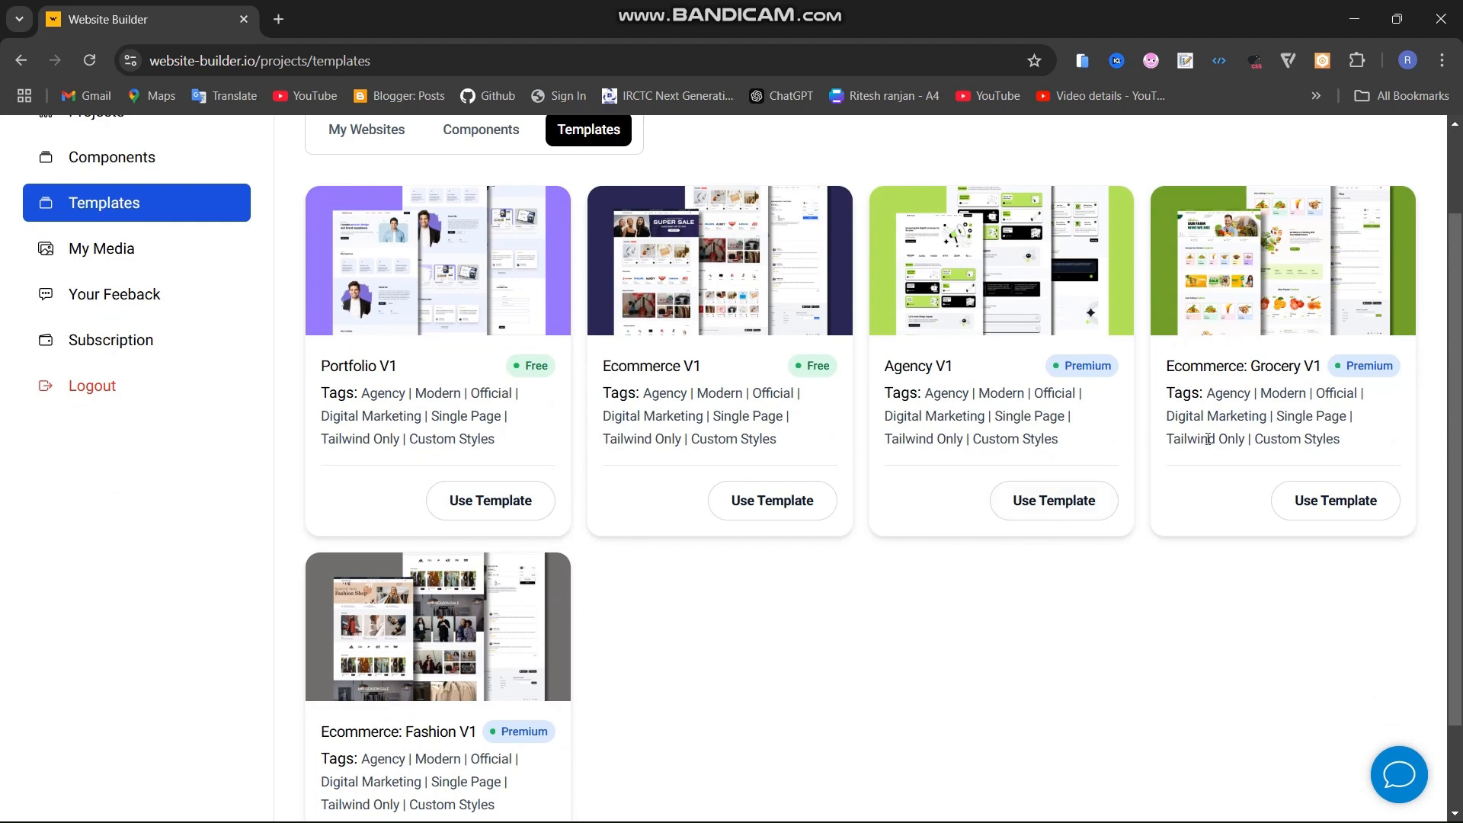
pyautogui.scroll(2, 554, 564)
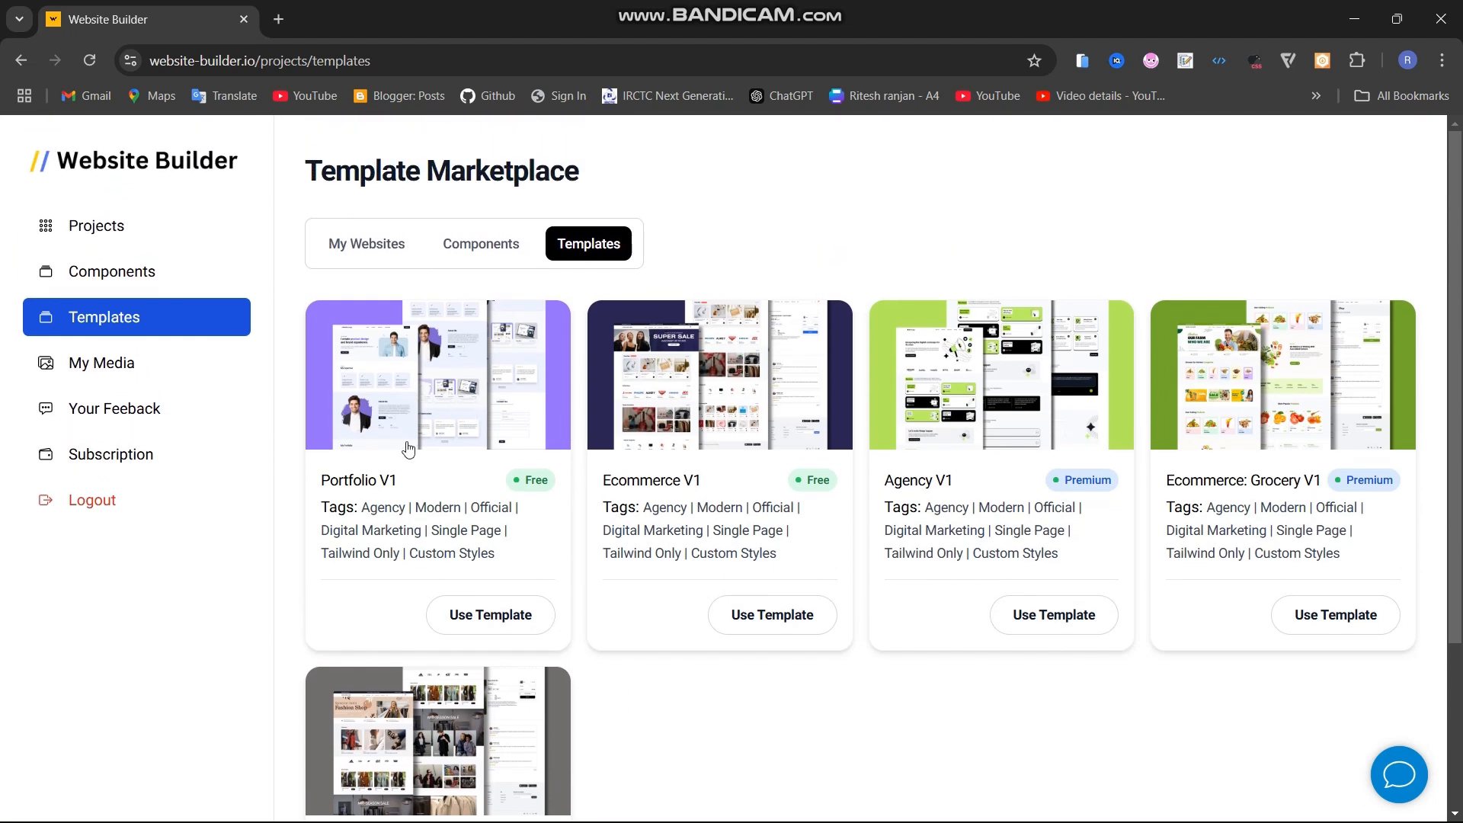
pyautogui.click(494, 621)
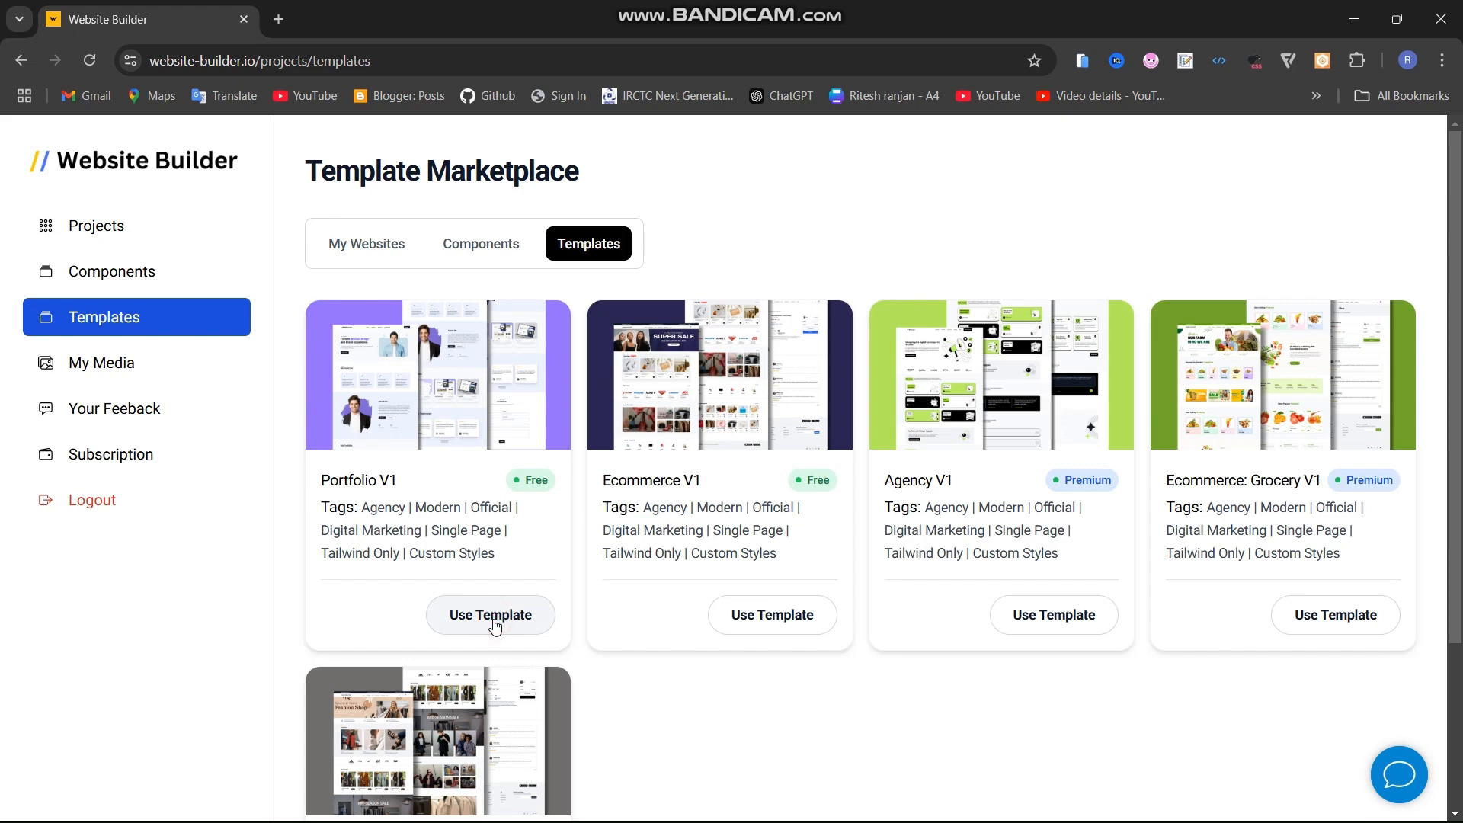
pyautogui.click(494, 621)
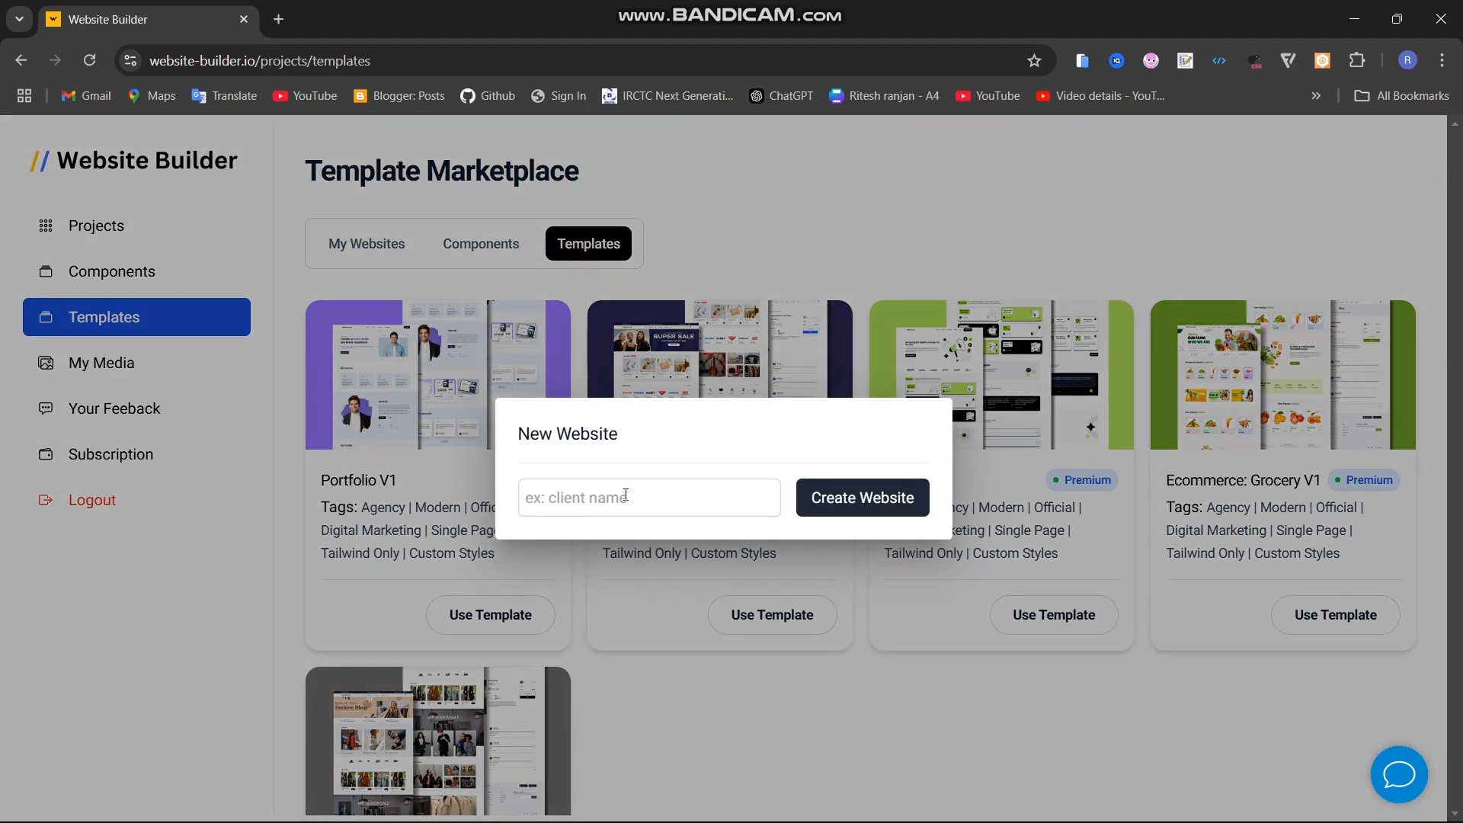
pyautogui.write('Procoder09 website')
pyautogui.click(864, 515)
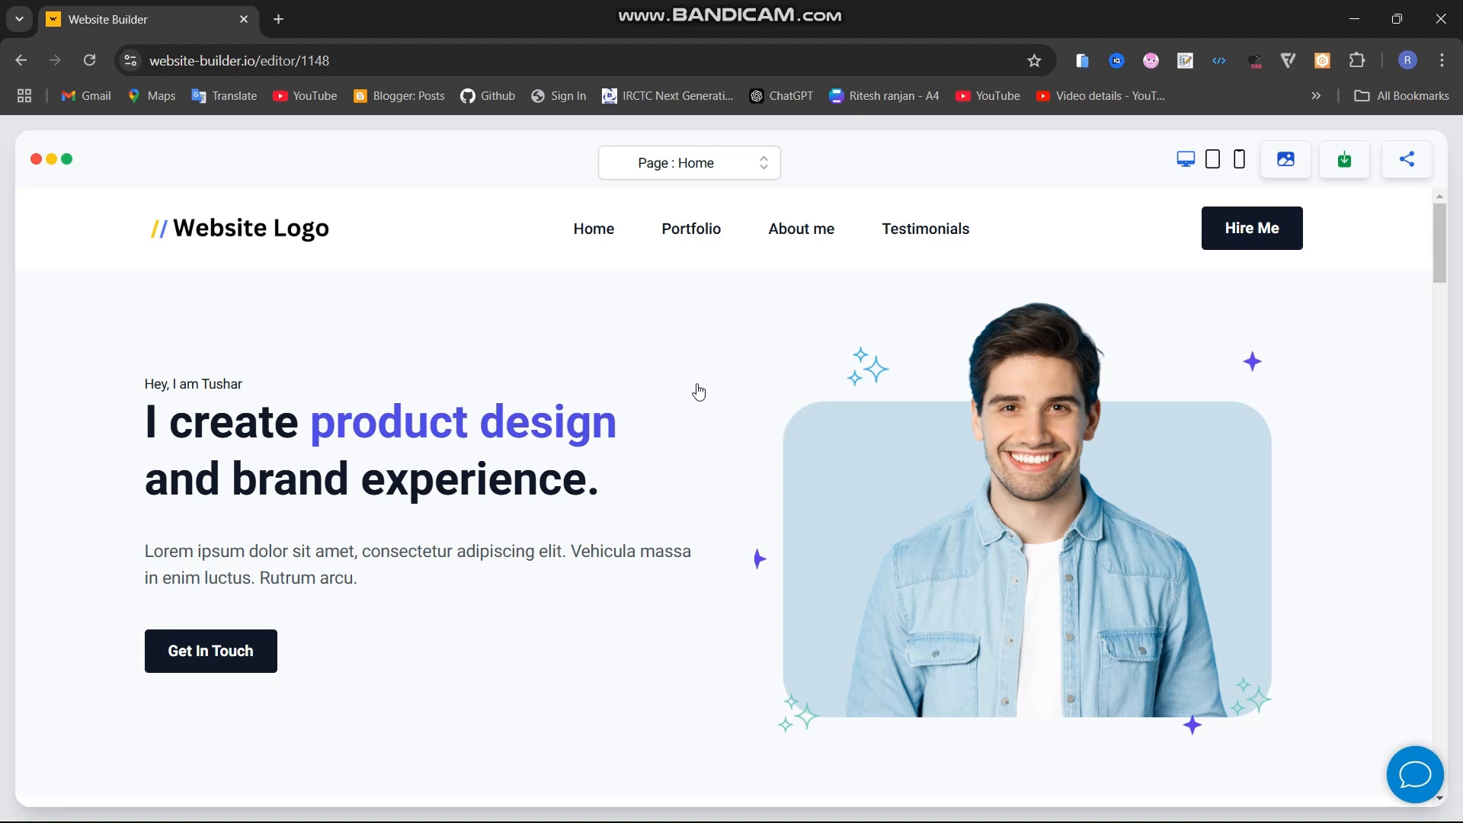
# Check which options the editor's page selector offers for the new website
pyautogui.click(761, 167)
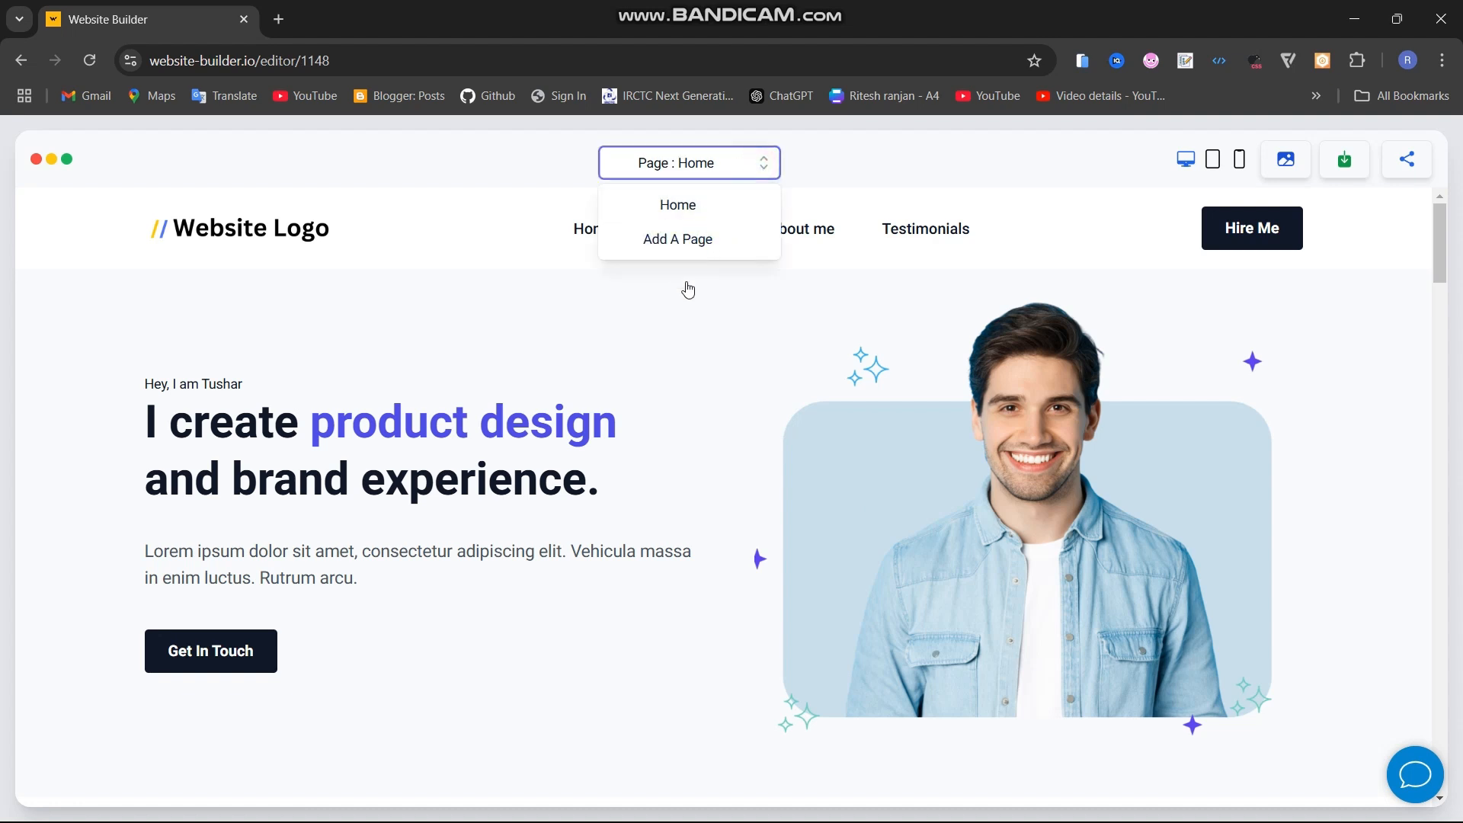
pyautogui.click(689, 327)
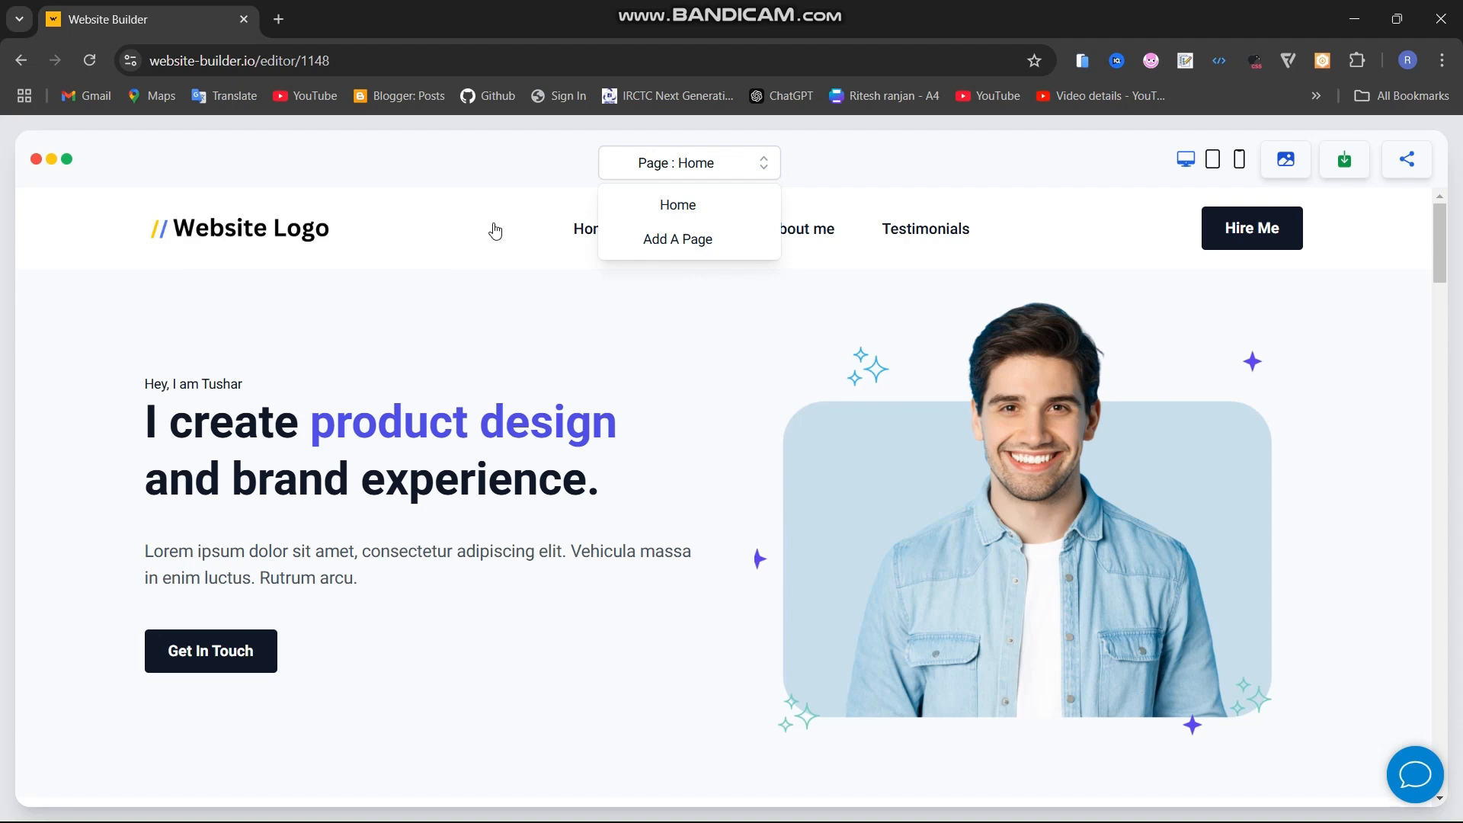
pyautogui.click(640, 182)
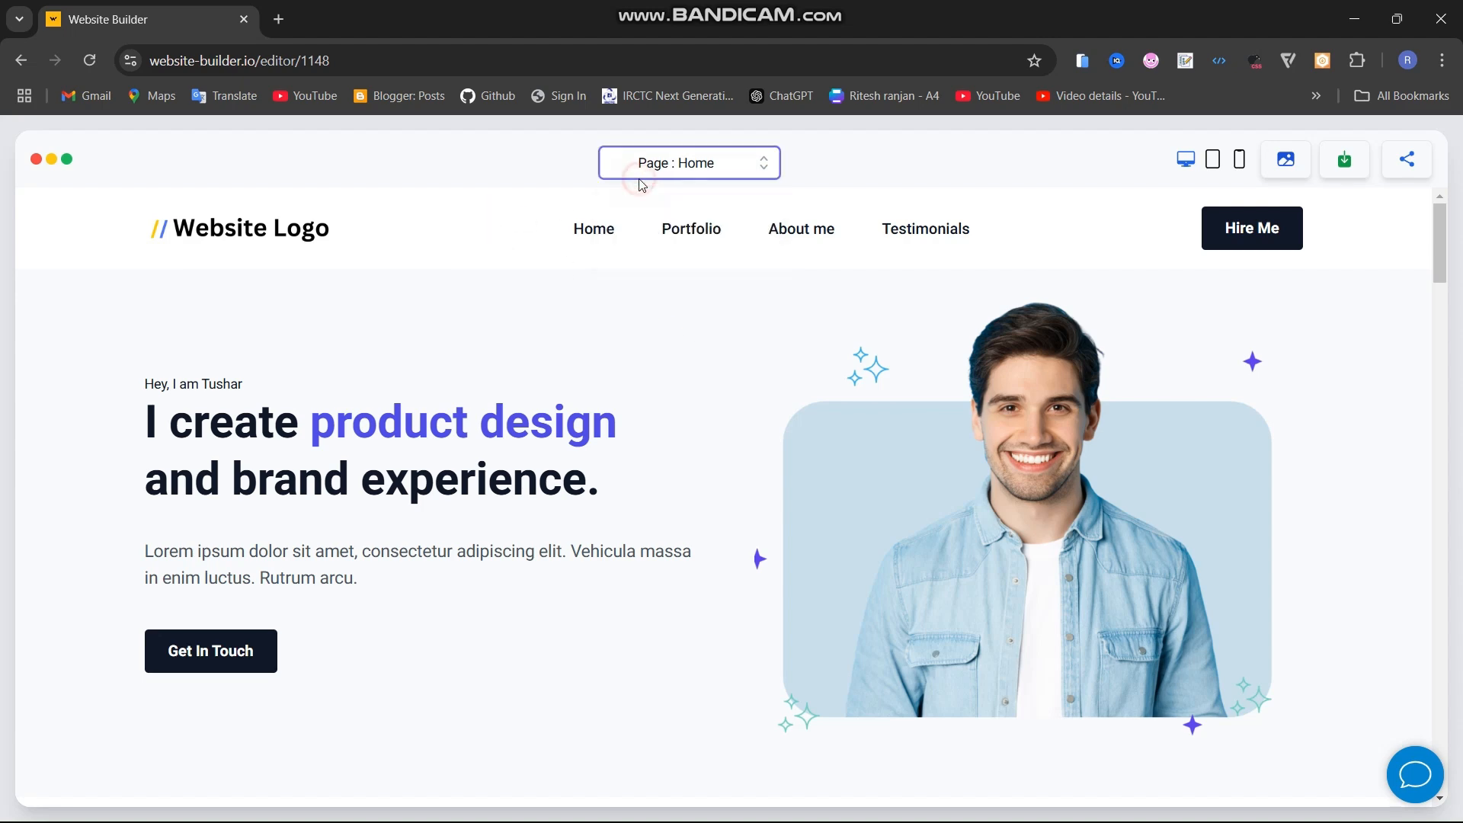
# Look through the template's Home page sections, from the hero down to About Me and My Portfolio
pyautogui.scroll(-5, 698, 527)
pyautogui.scroll(-15, 698, 528)
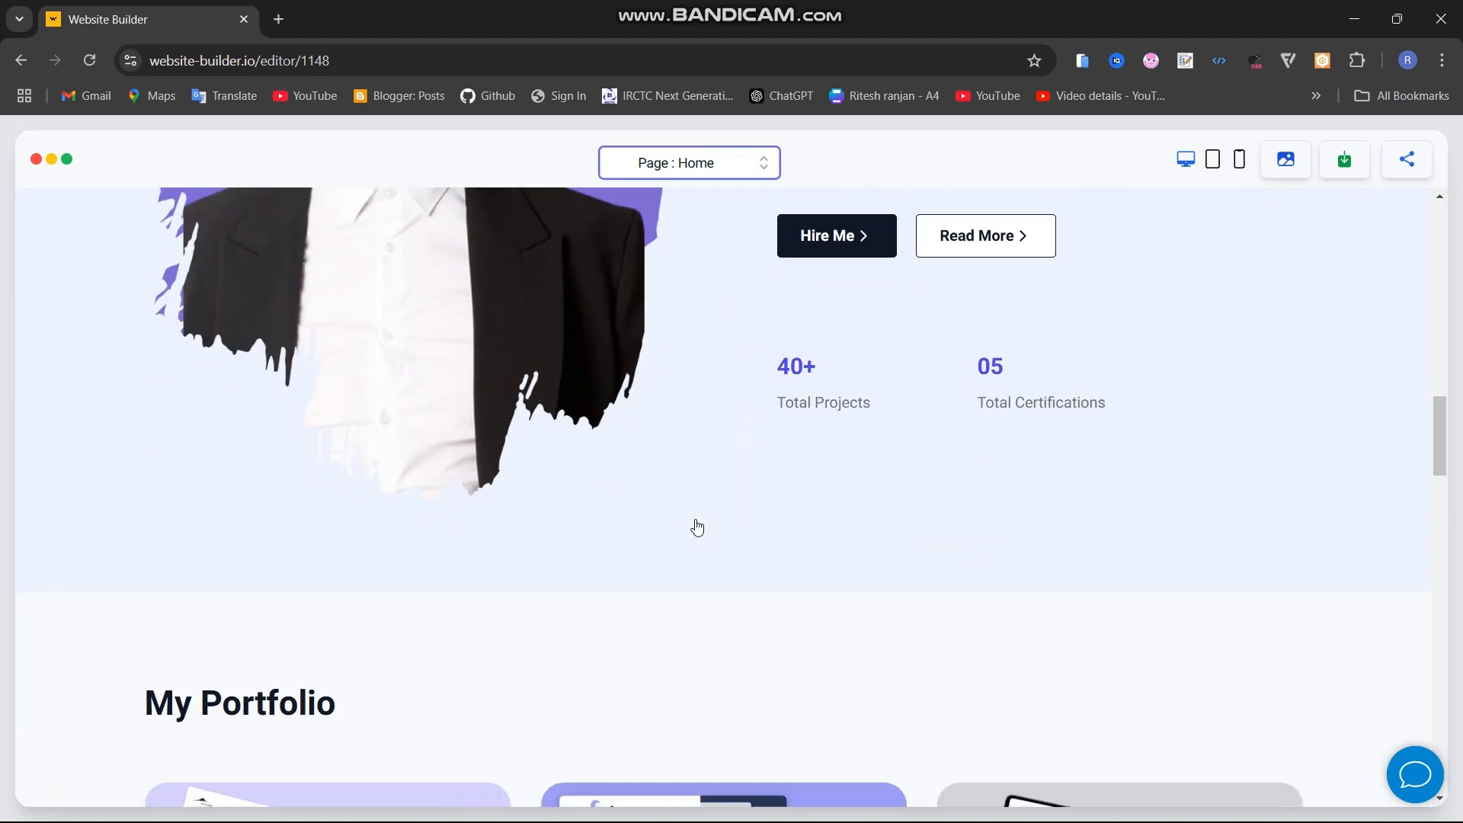
pyautogui.scroll(8, 698, 528)
pyautogui.scroll(10, 694, 526)
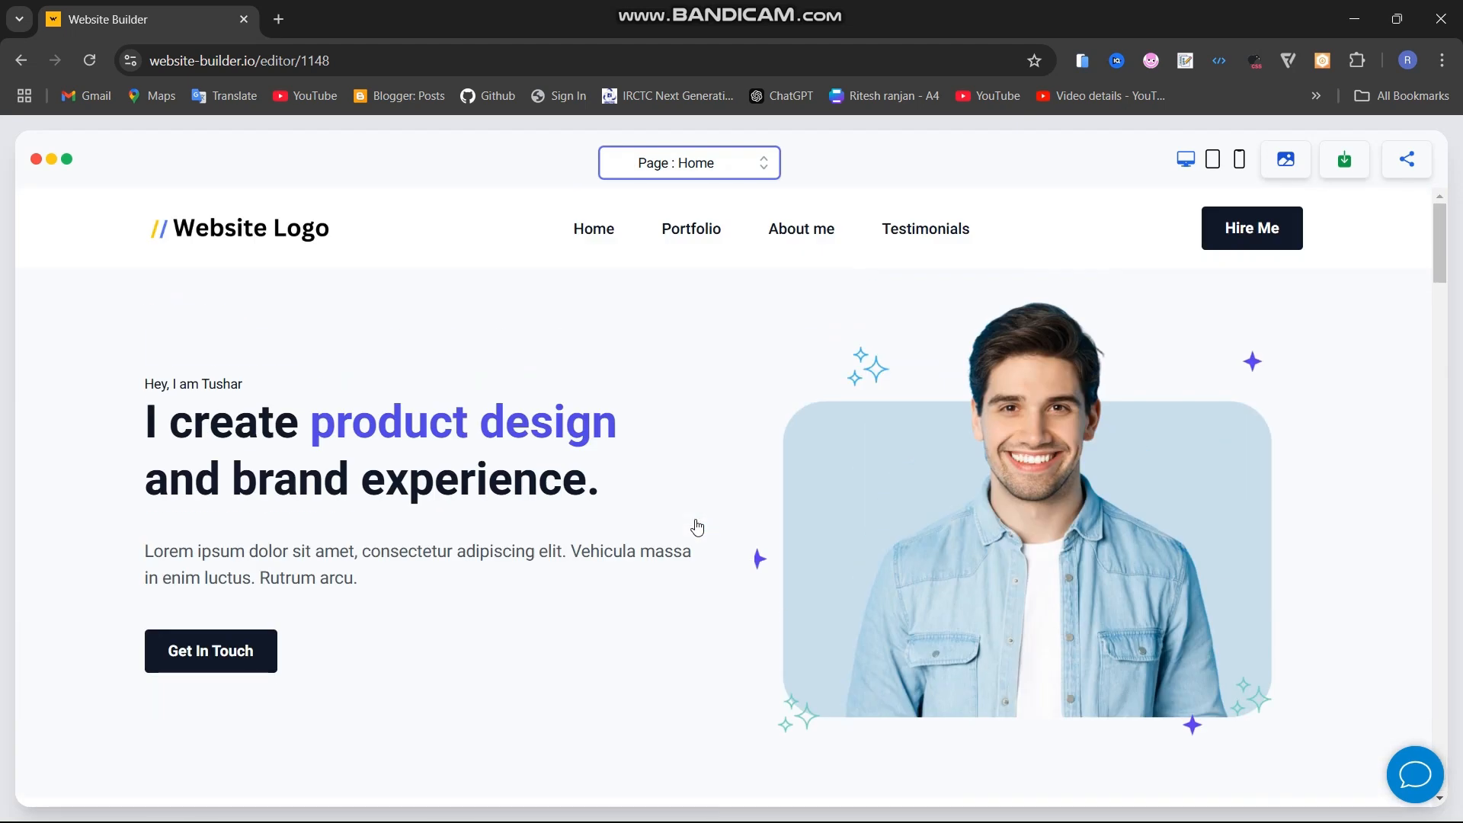
pyautogui.scroll(-3, 711, 639)
pyautogui.scroll(-15, 710, 639)
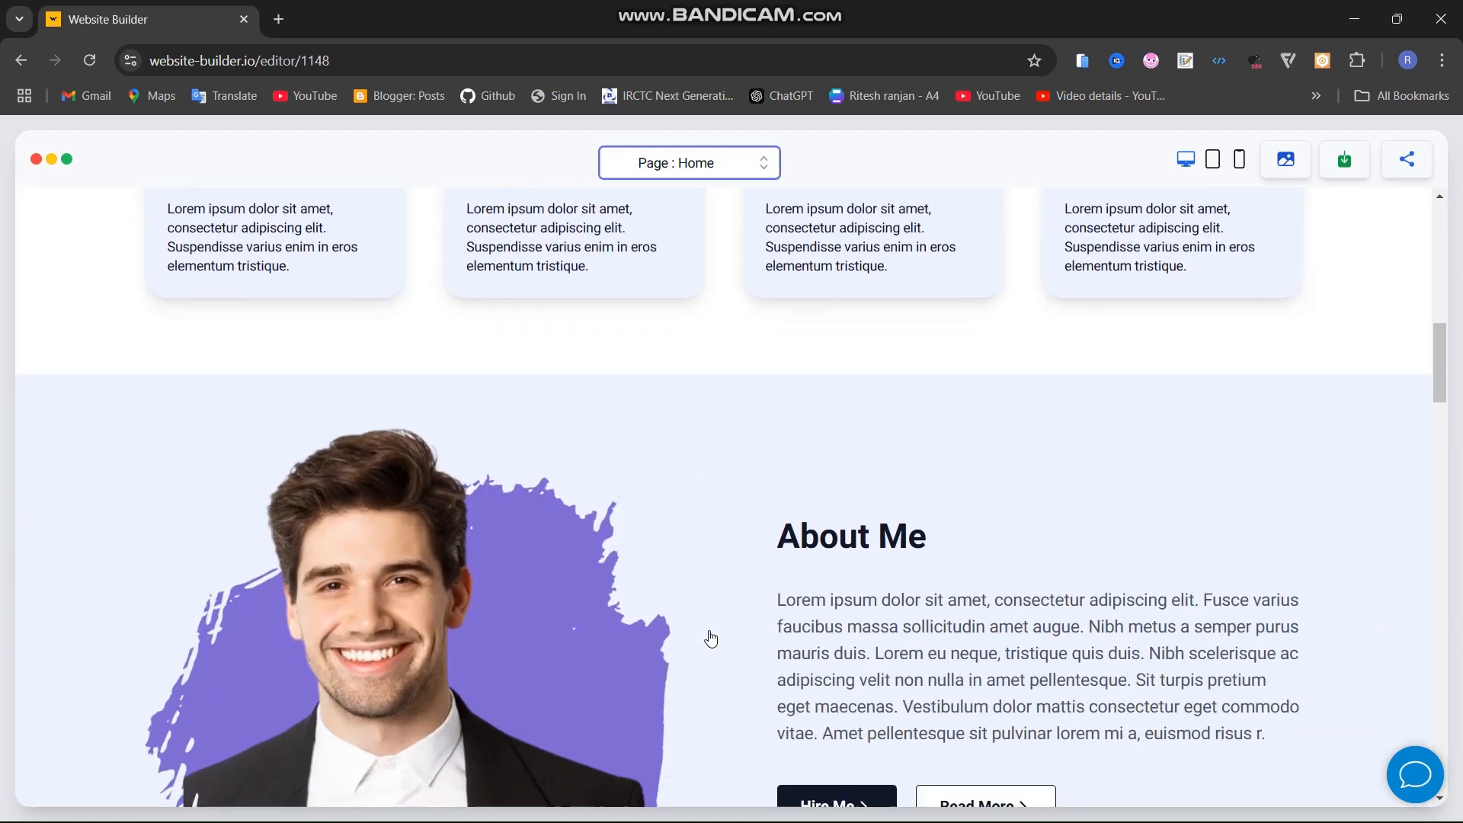
pyautogui.scroll(5, 710, 638)
pyautogui.scroll(10, 710, 639)
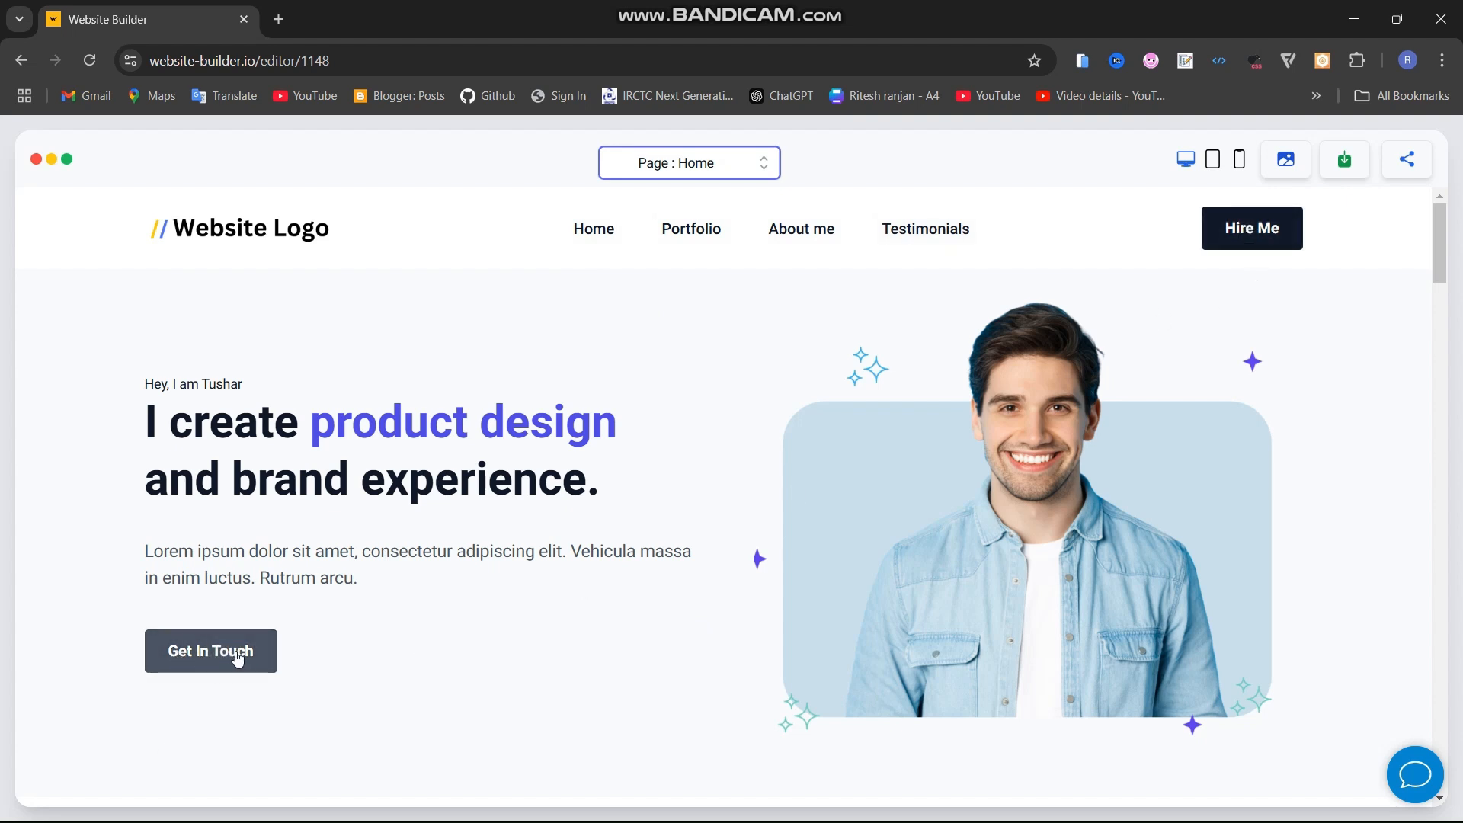
# Use AI Edit on the hero section with the prompt: change the background color of "Get in Touch" button to voilet and also the text to "Download CV"
pyautogui.click(205, 640)
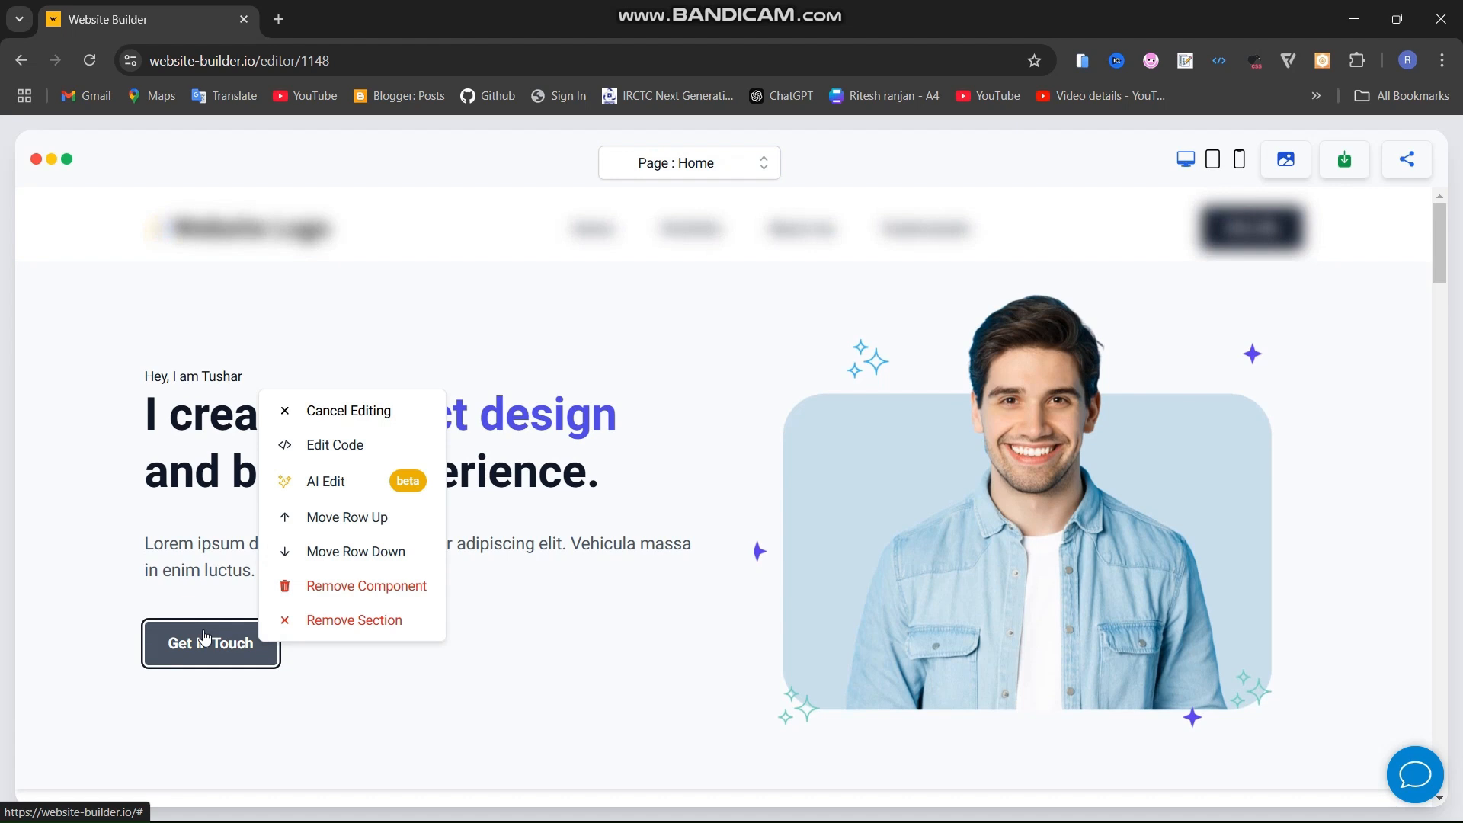
pyautogui.click(330, 484)
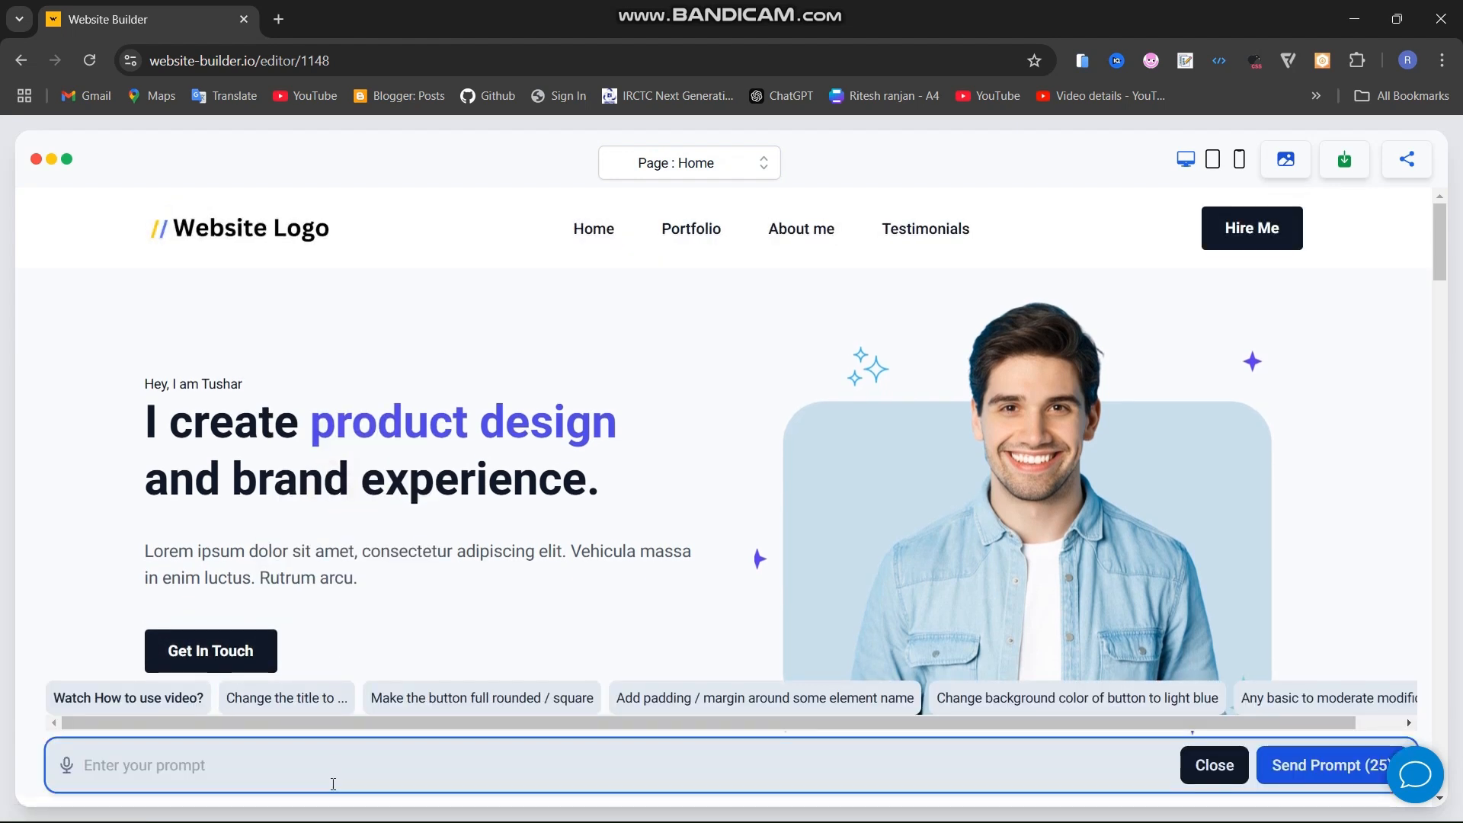
pyautogui.write('chnage')
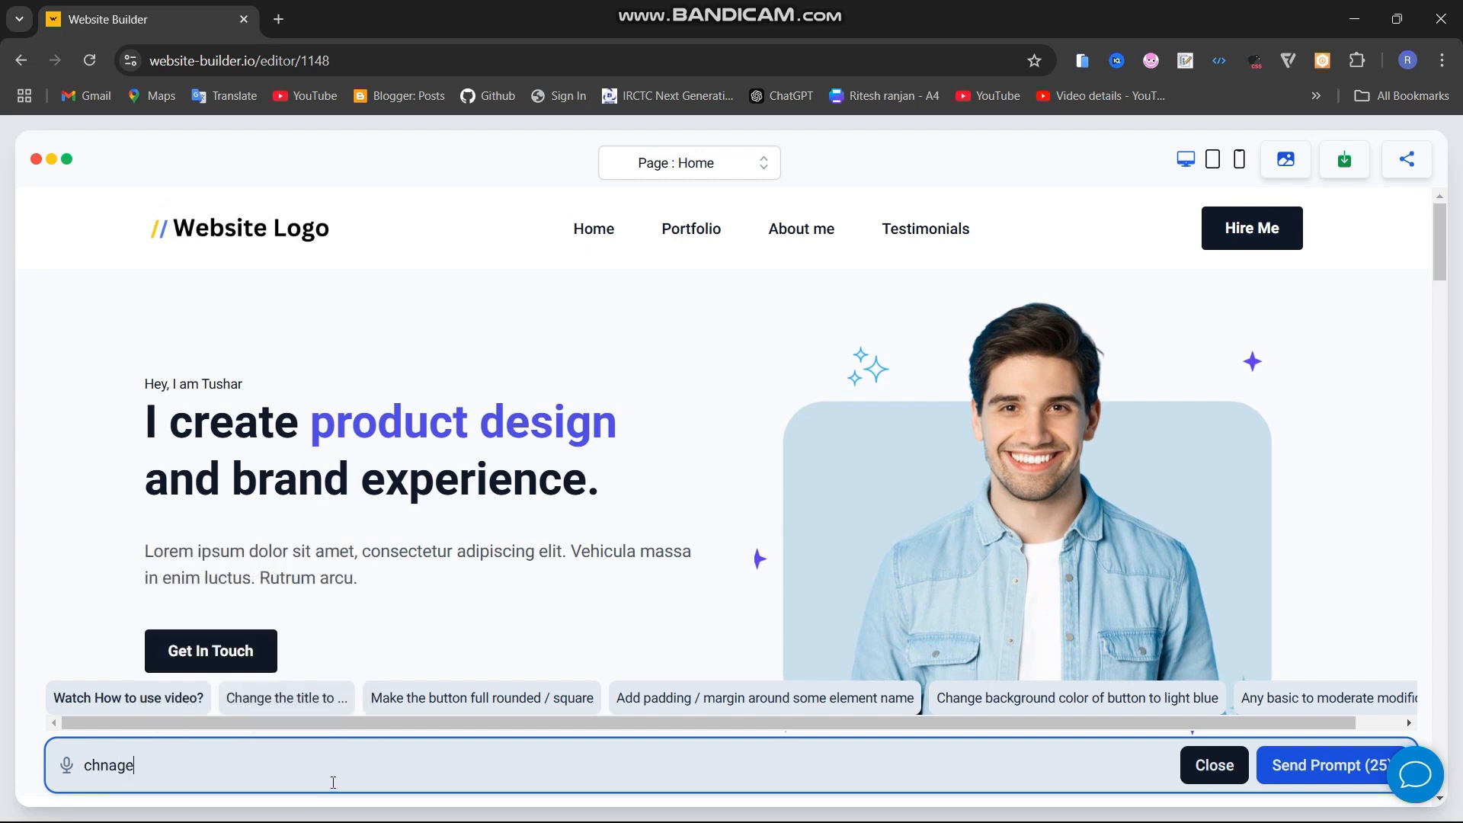
pyautogui.press('BackSpace')
pyautogui.press('BackSpace')
pyautogui.write('ange ')
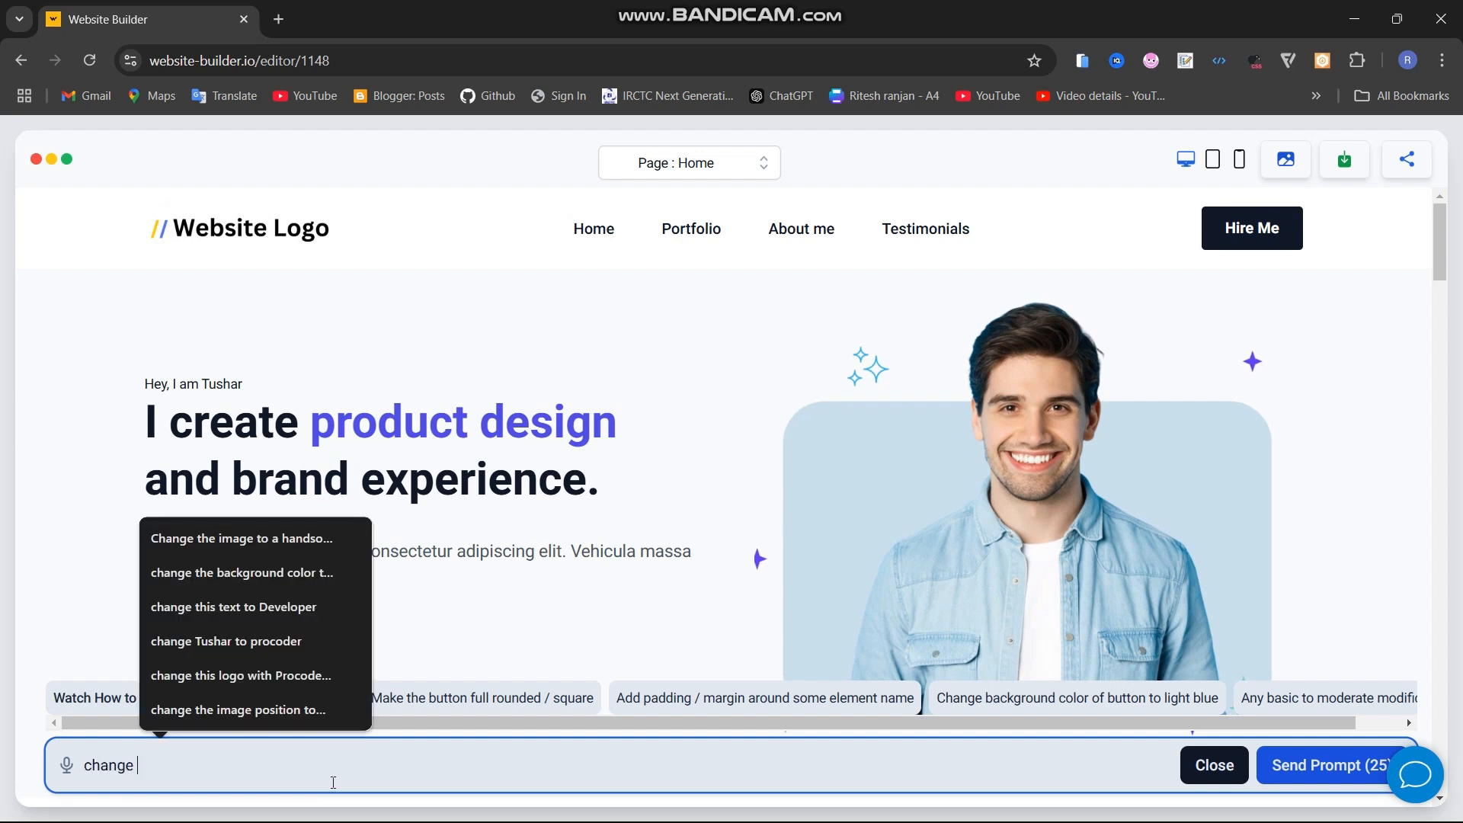
pyautogui.write('the backgro')
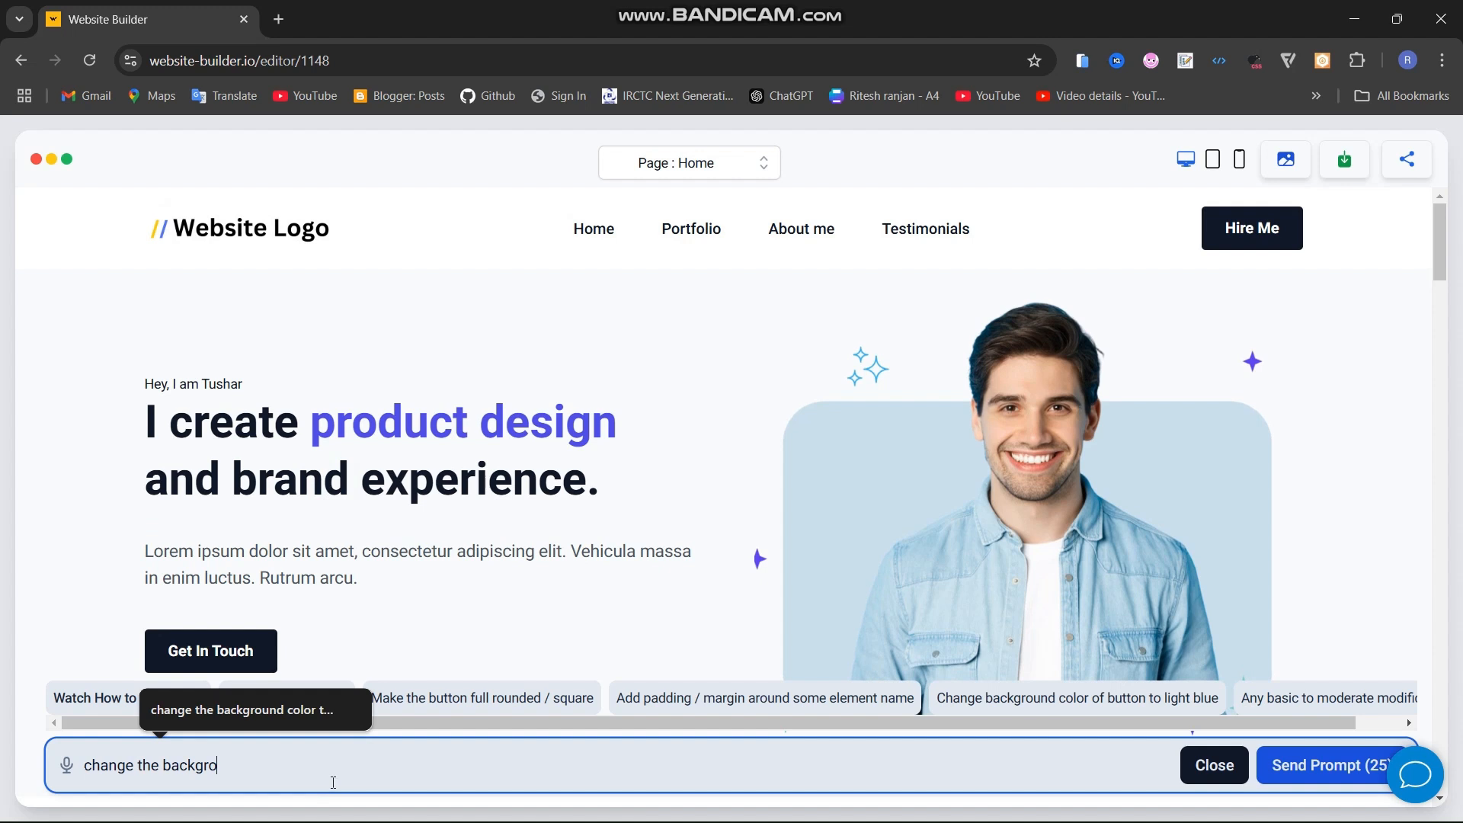
pyautogui.write('und color of ')
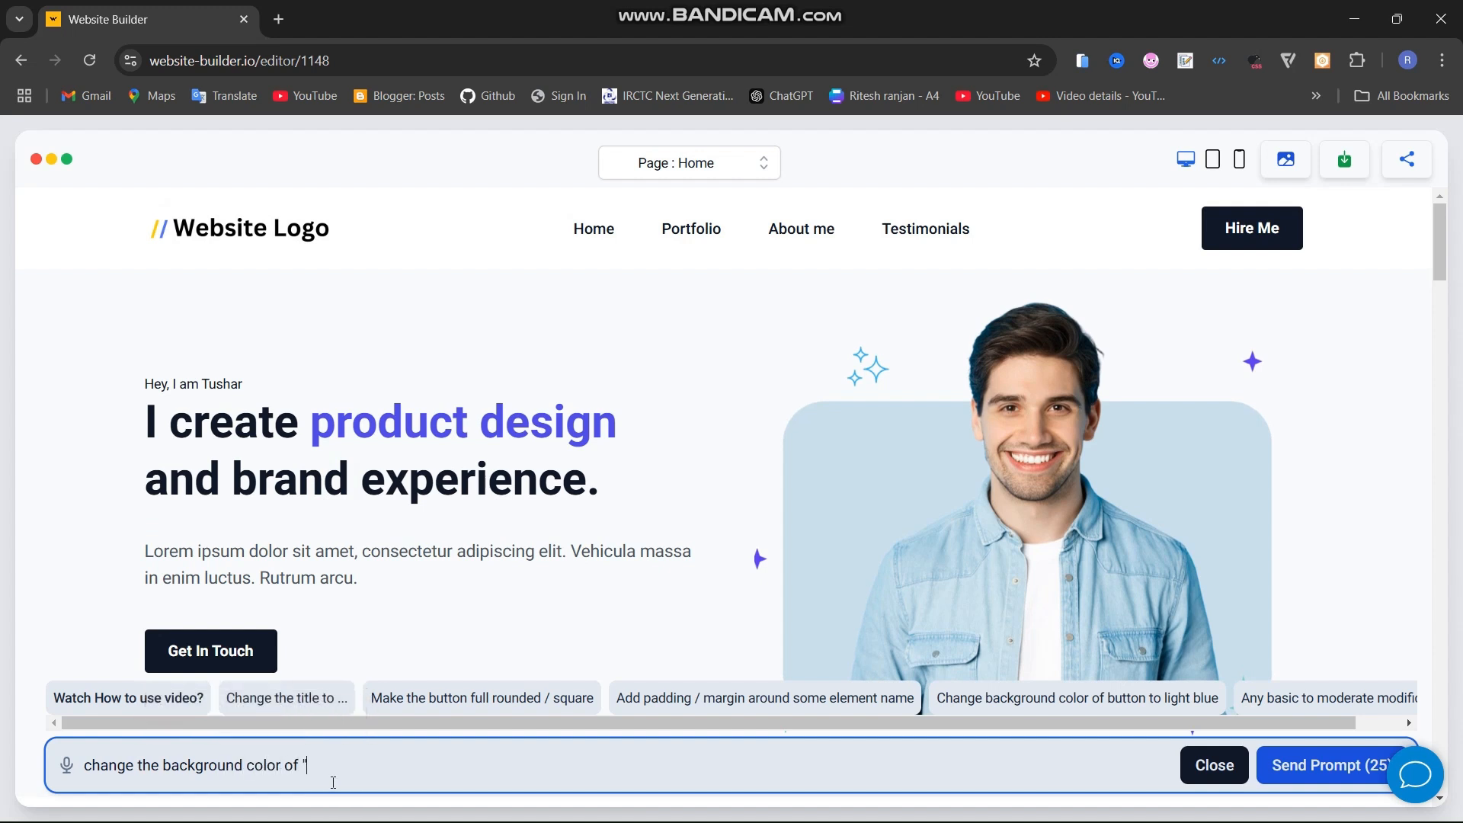
pyautogui.write('"Get in Touch" button to voile')
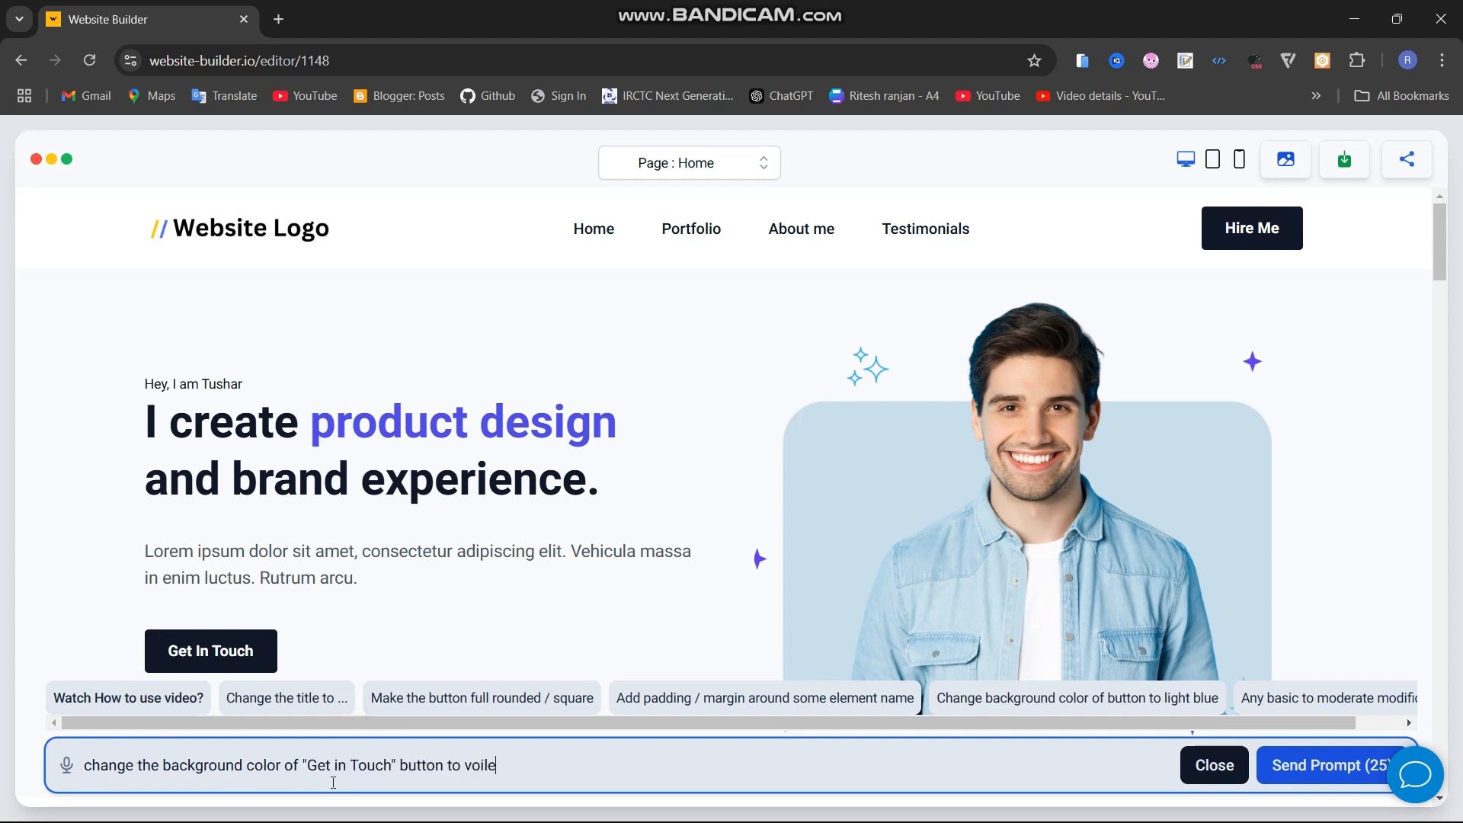
pyautogui.write('t and also the')
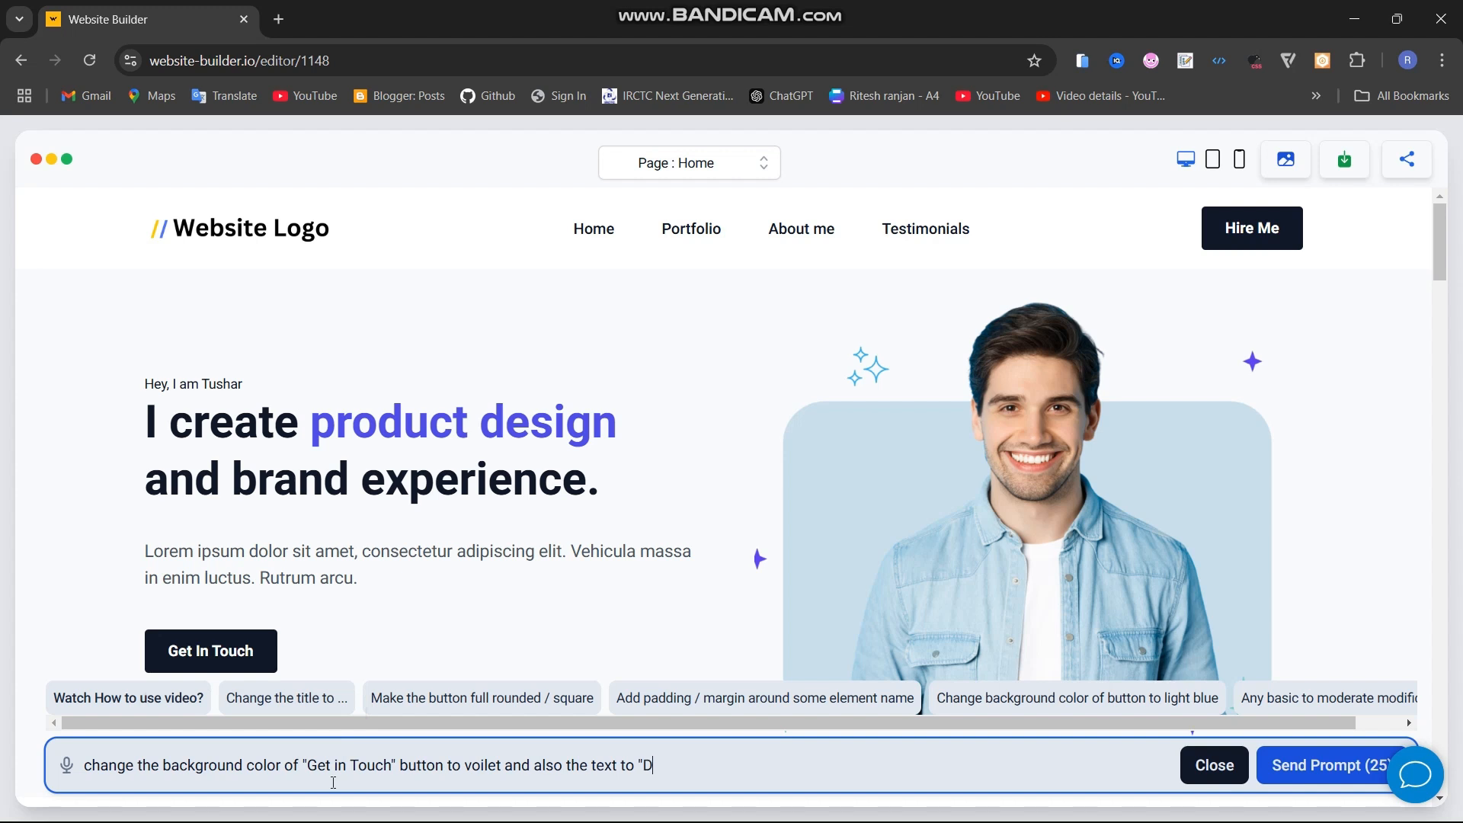
pyautogui.write('text to "Download CV"')
pyautogui.press('Return')
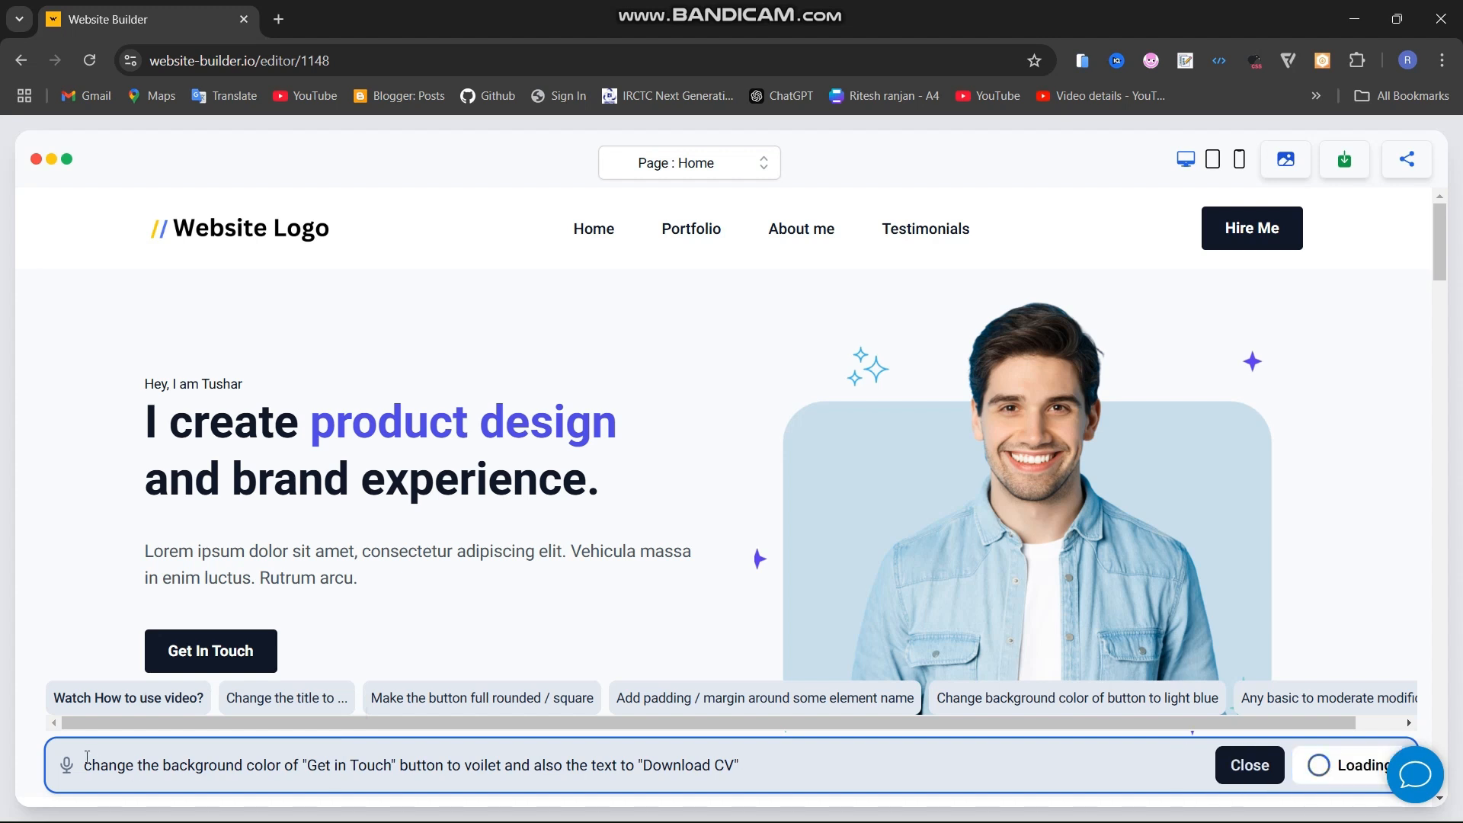
pyautogui.scroll(-2, 489, 622)
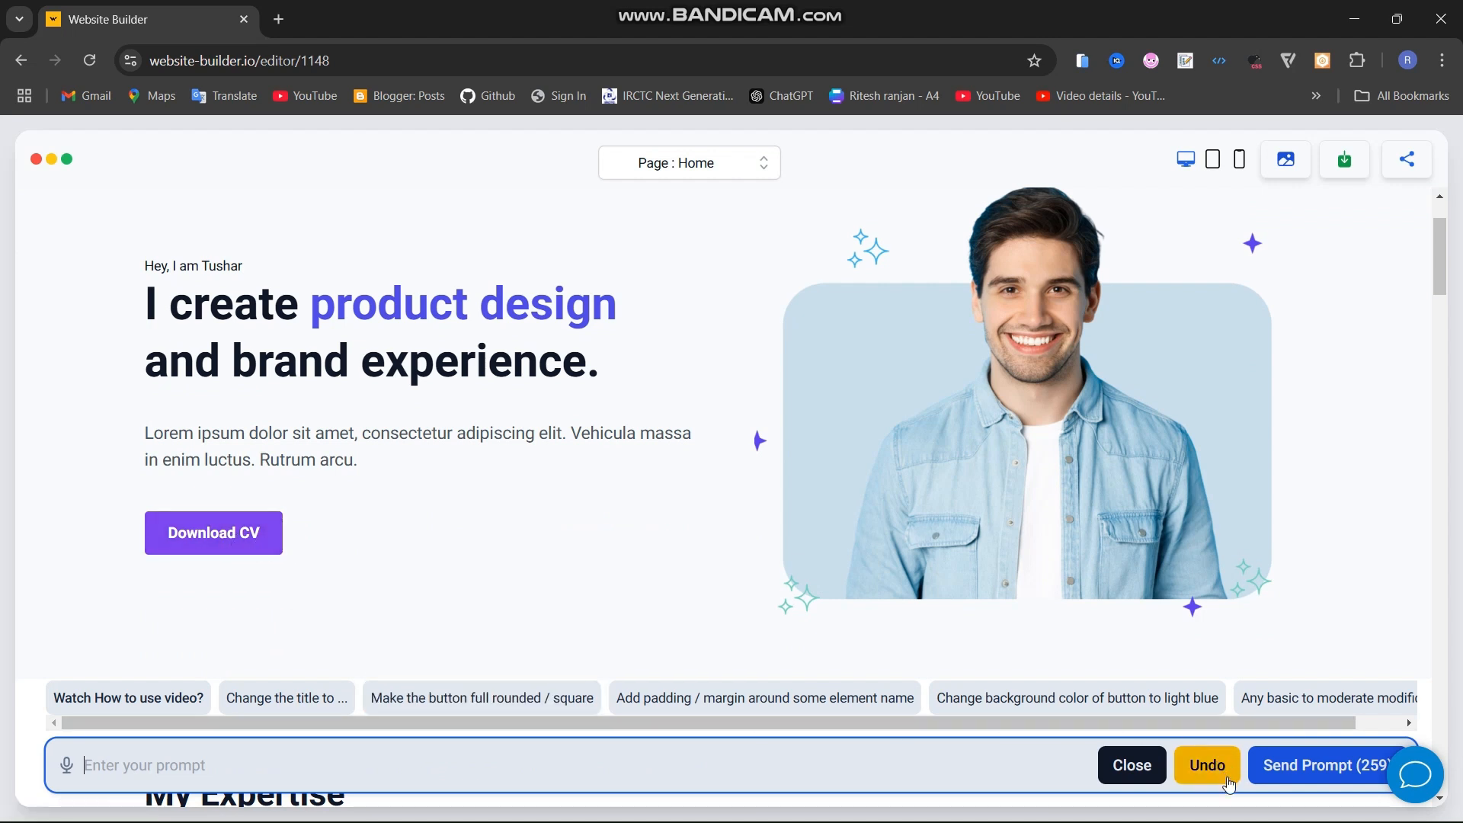
# Undo the AI edit of the hero button, resend the same prompt and close the AI editor
pyautogui.click(1202, 772)
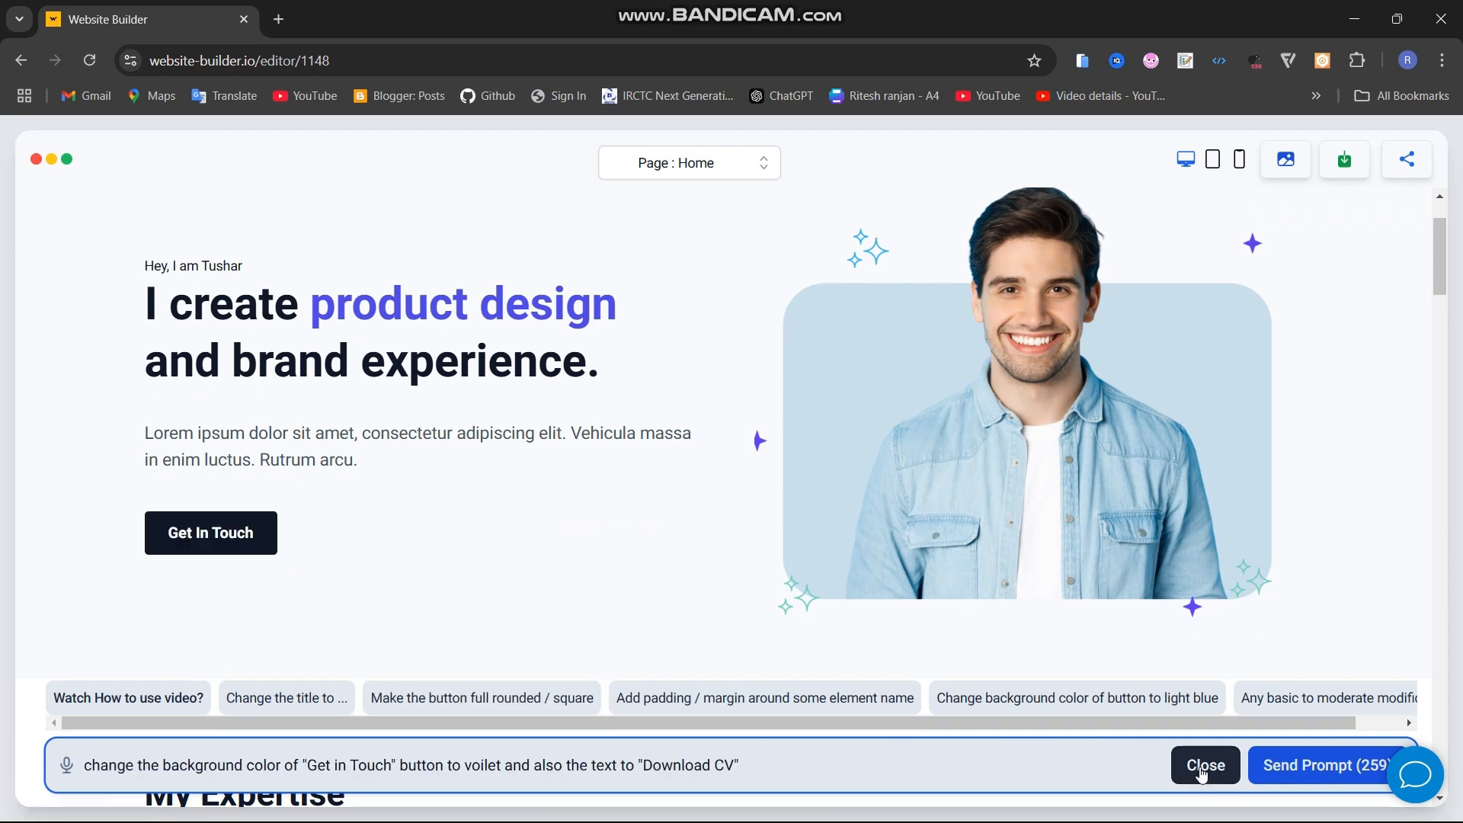
pyautogui.click(1302, 772)
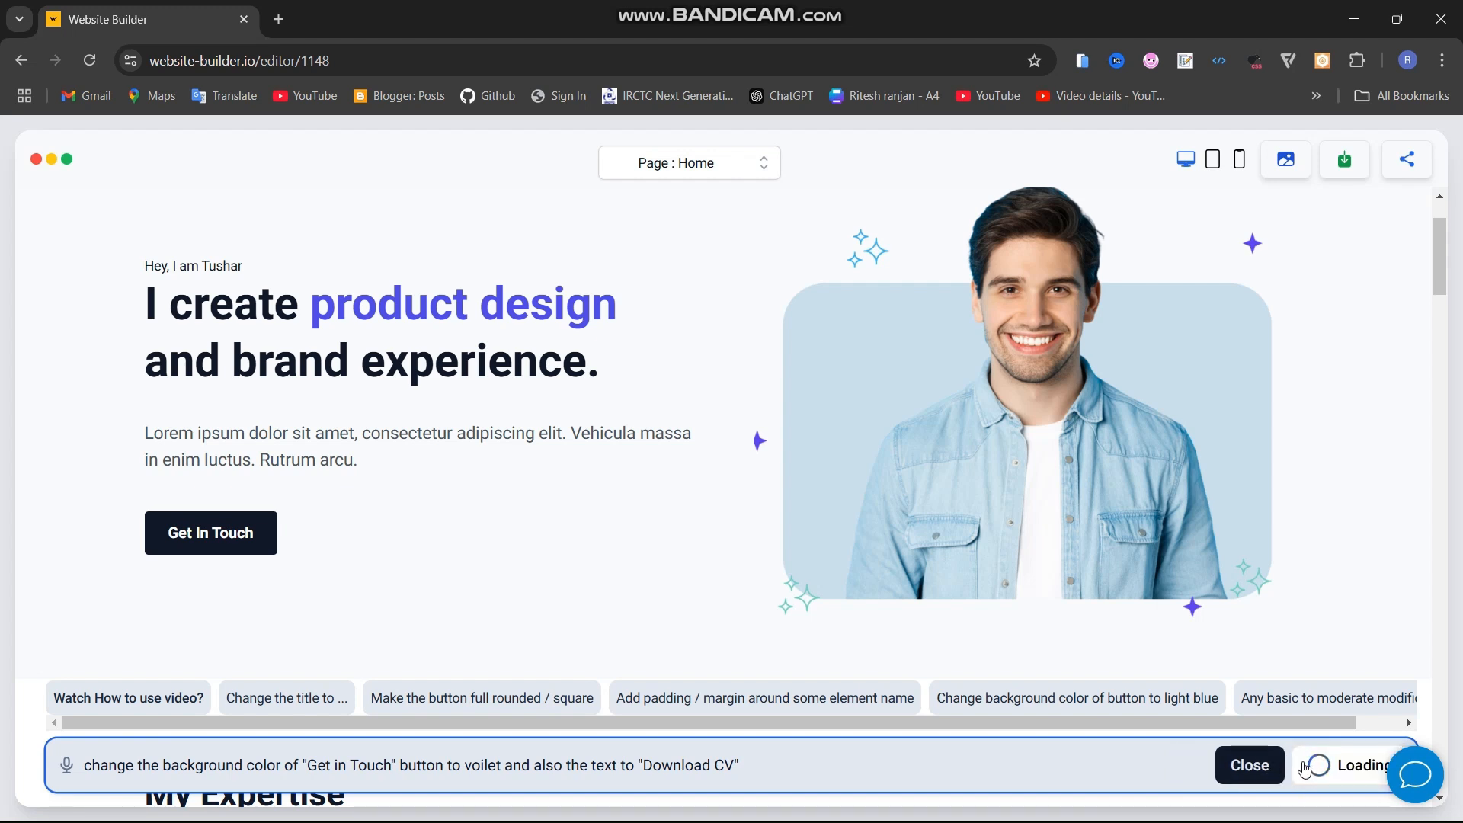
pyautogui.click(1130, 781)
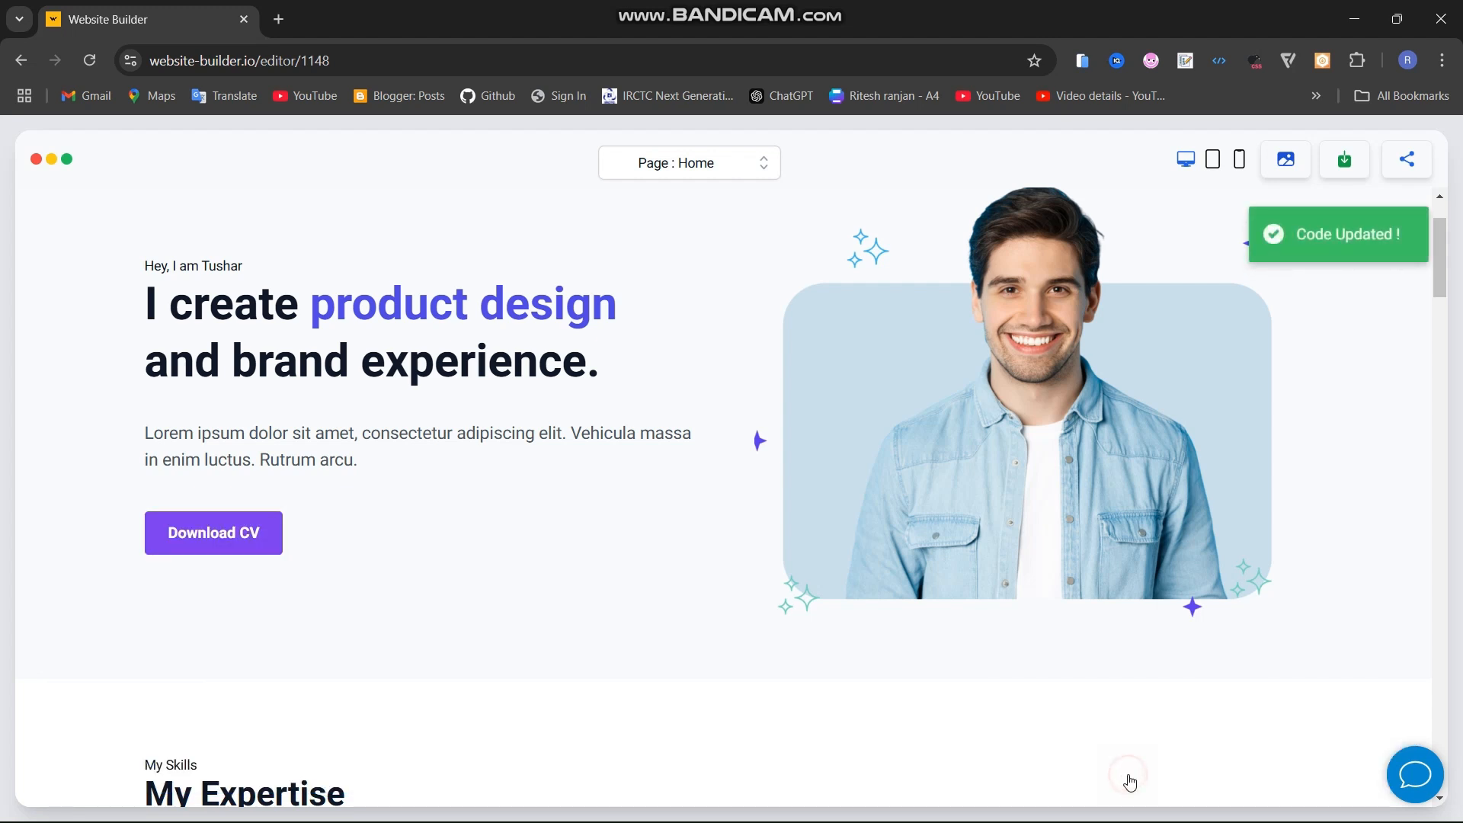
# Edit the hero section's code to replace the name in the "Hey, I am" greeting with the site owner's first name
pyautogui.scroll(1, 278, 536)
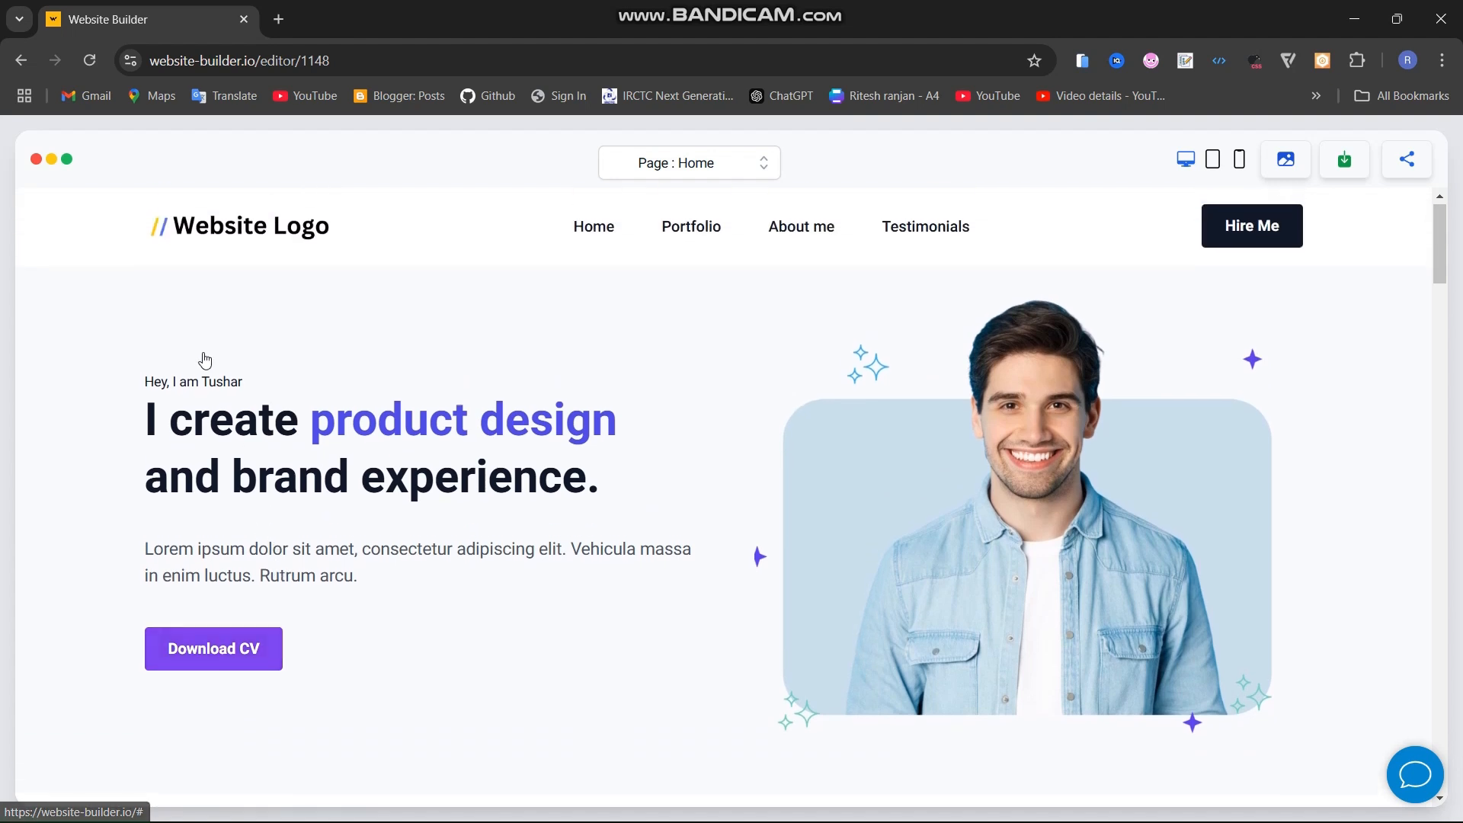
pyautogui.click(229, 383)
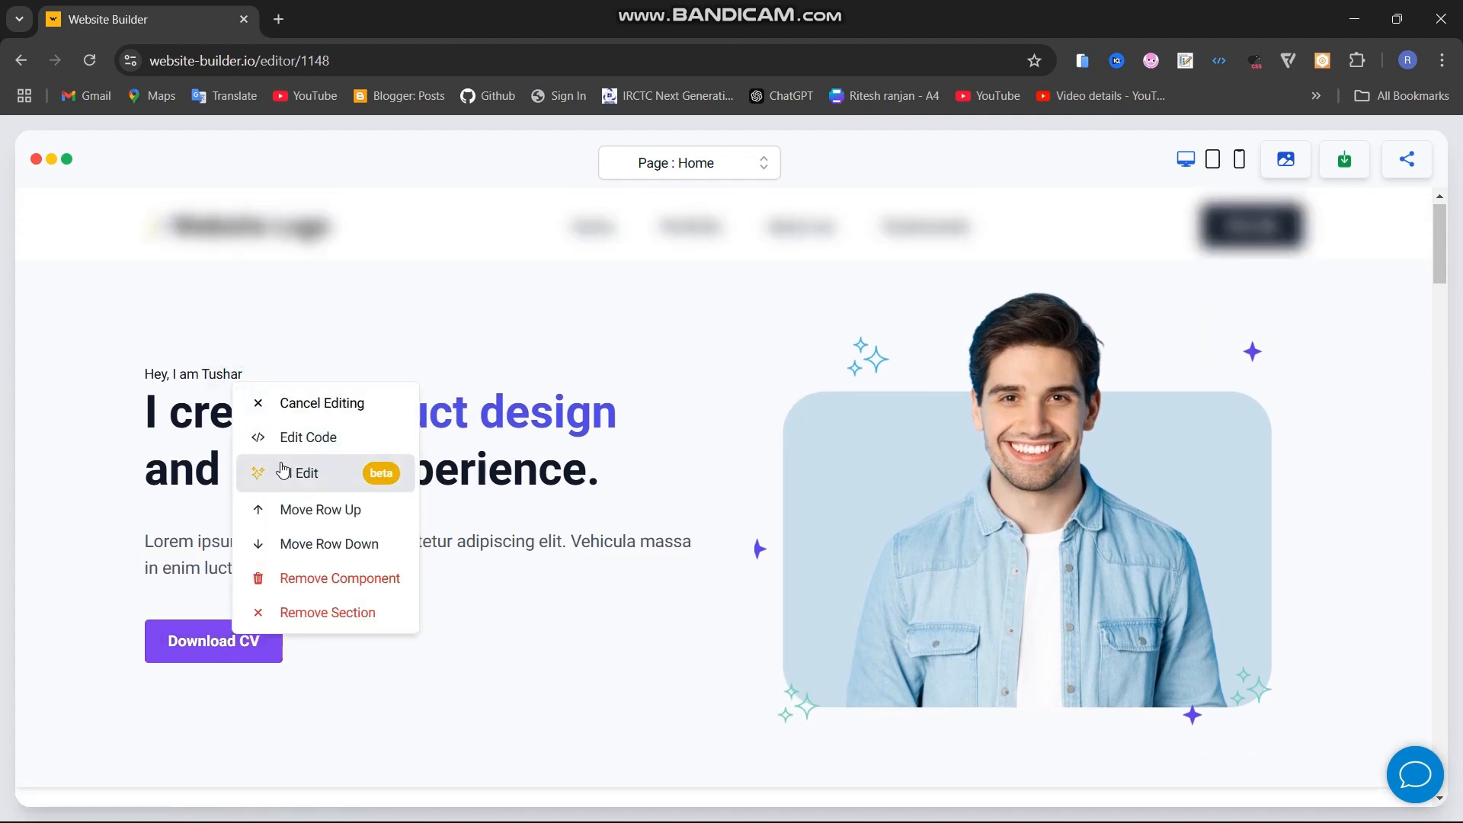
pyautogui.click(314, 450)
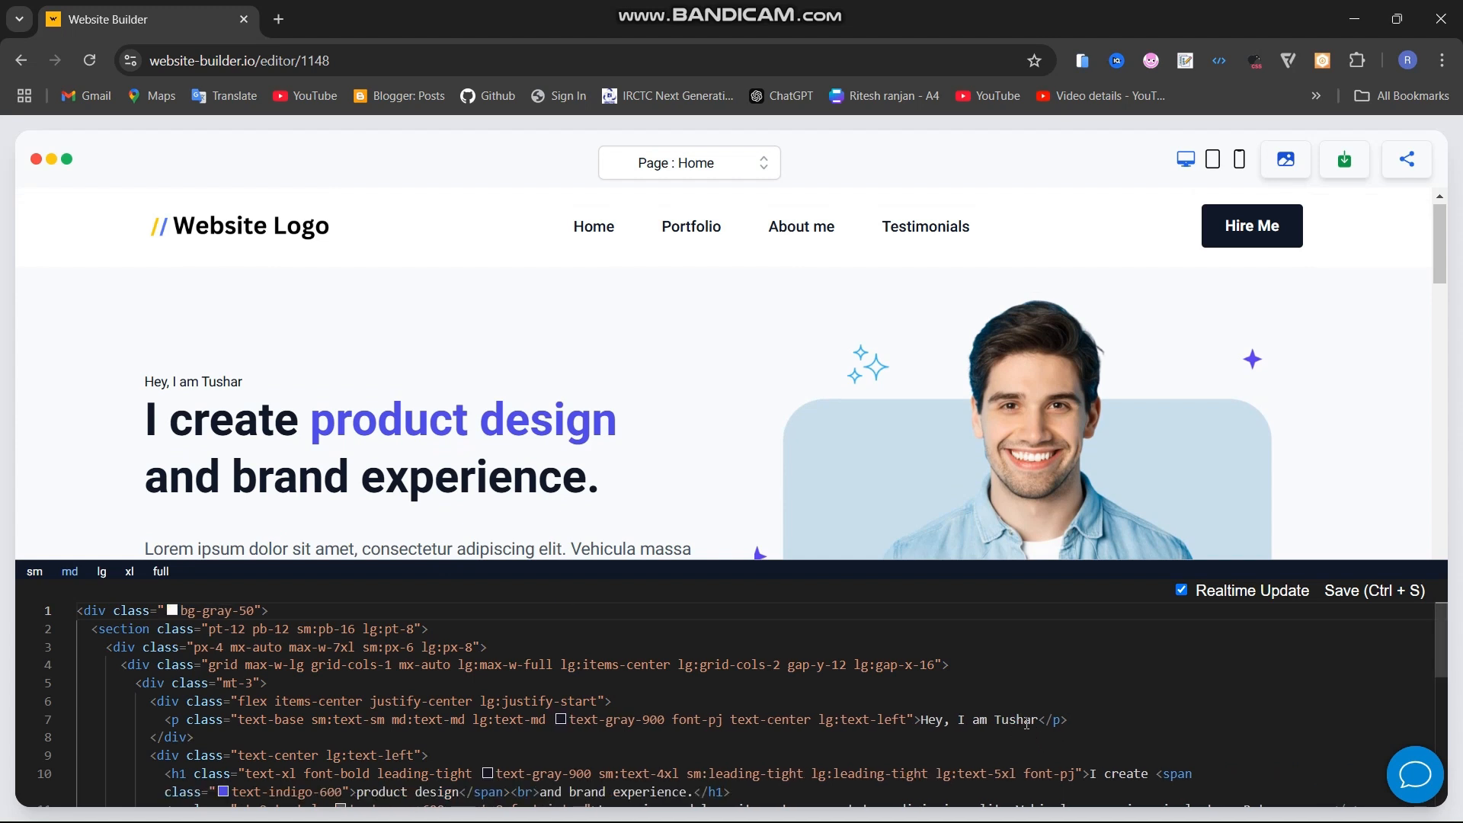
pyautogui.click(1038, 720)
pyautogui.press('BackSpace')
pyautogui.press('BackSpace')
pyautogui.press('BackSpace')
pyautogui.press('BackSpace')
pyautogui.press('BackSpace')
pyautogui.press('BackSpace')
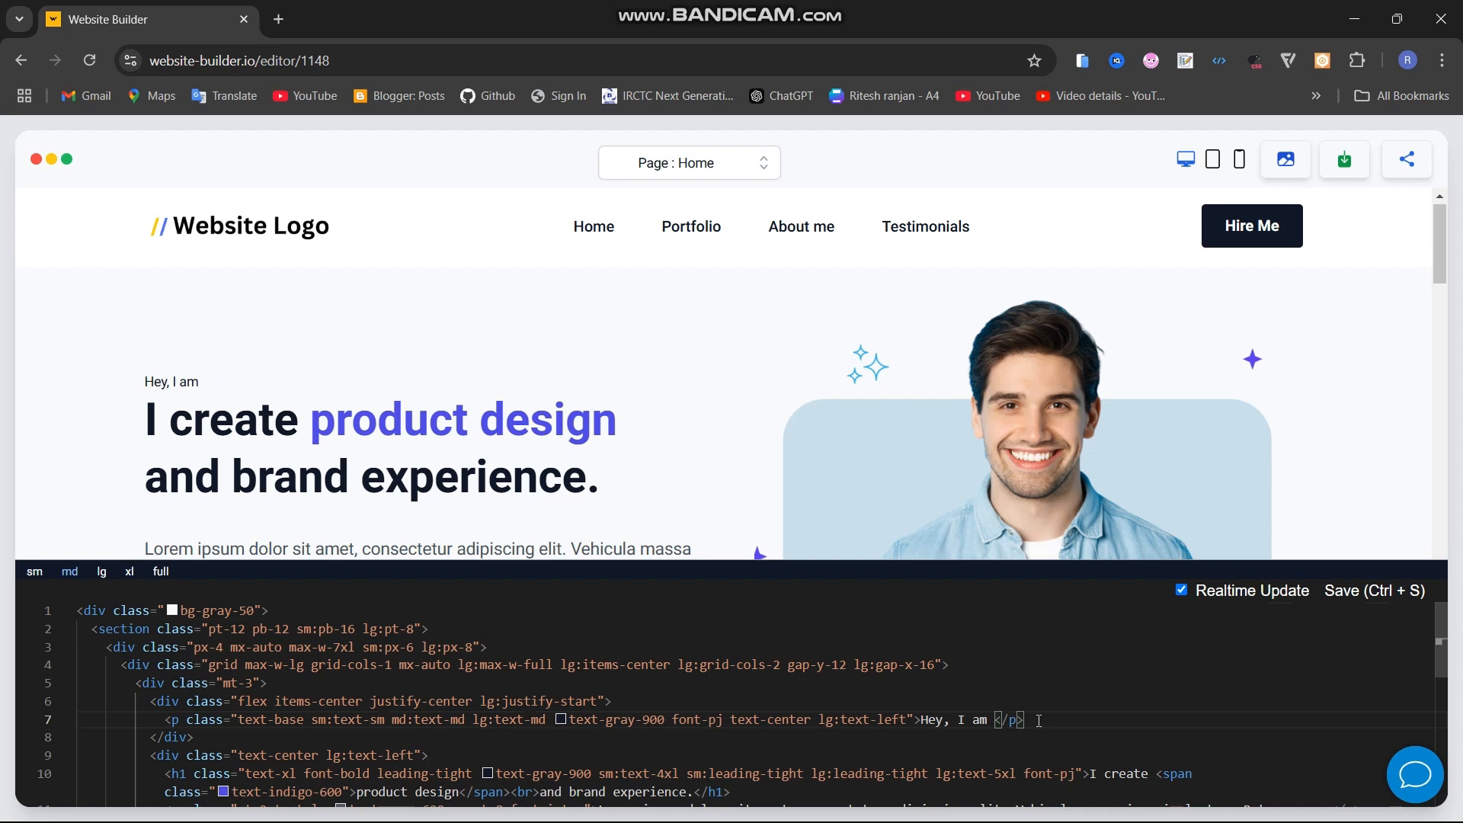
pyautogui.write('Ritesh')
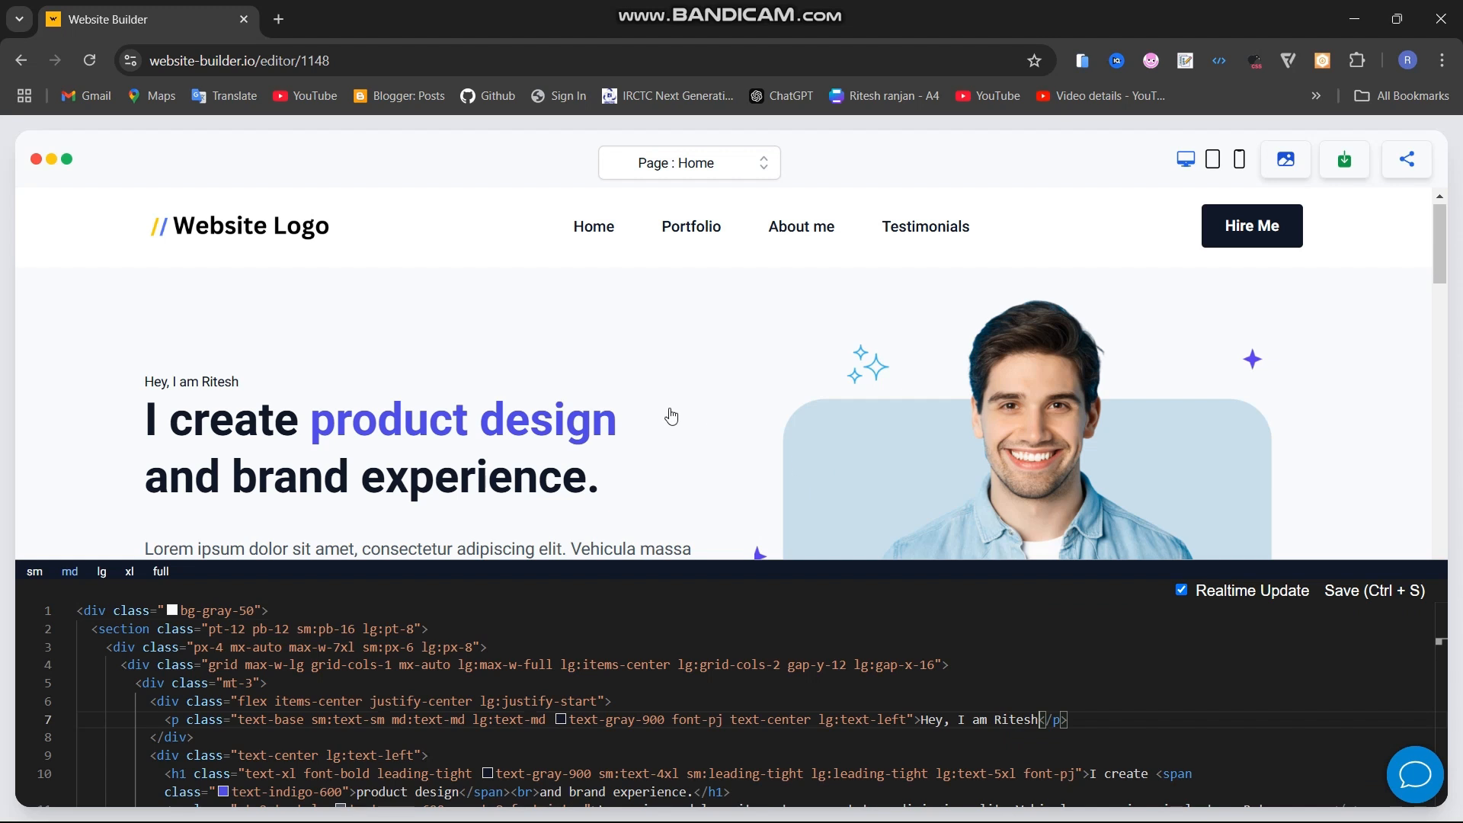
pyautogui.click(644, 403)
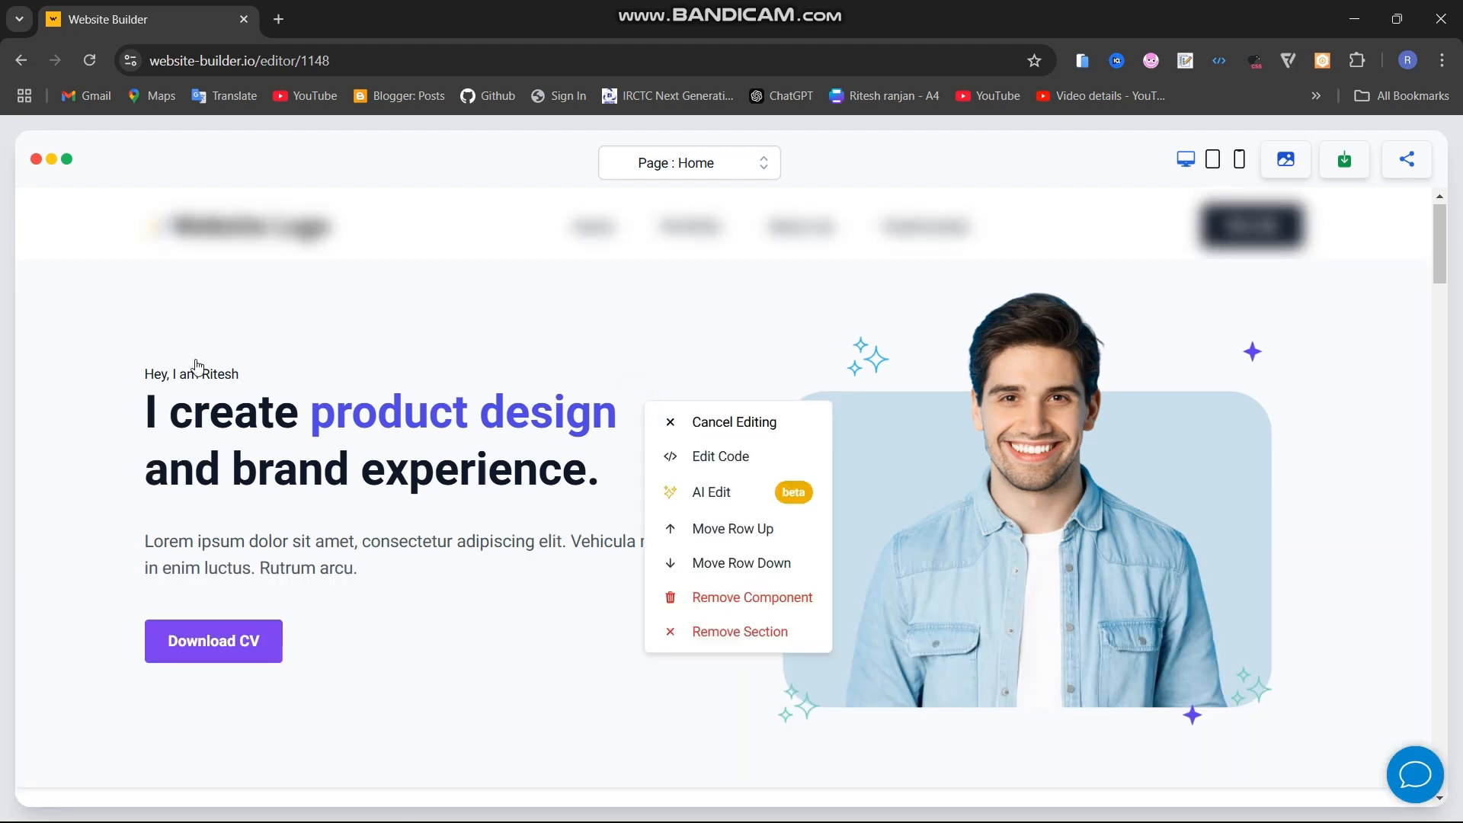
pyautogui.click(249, 358)
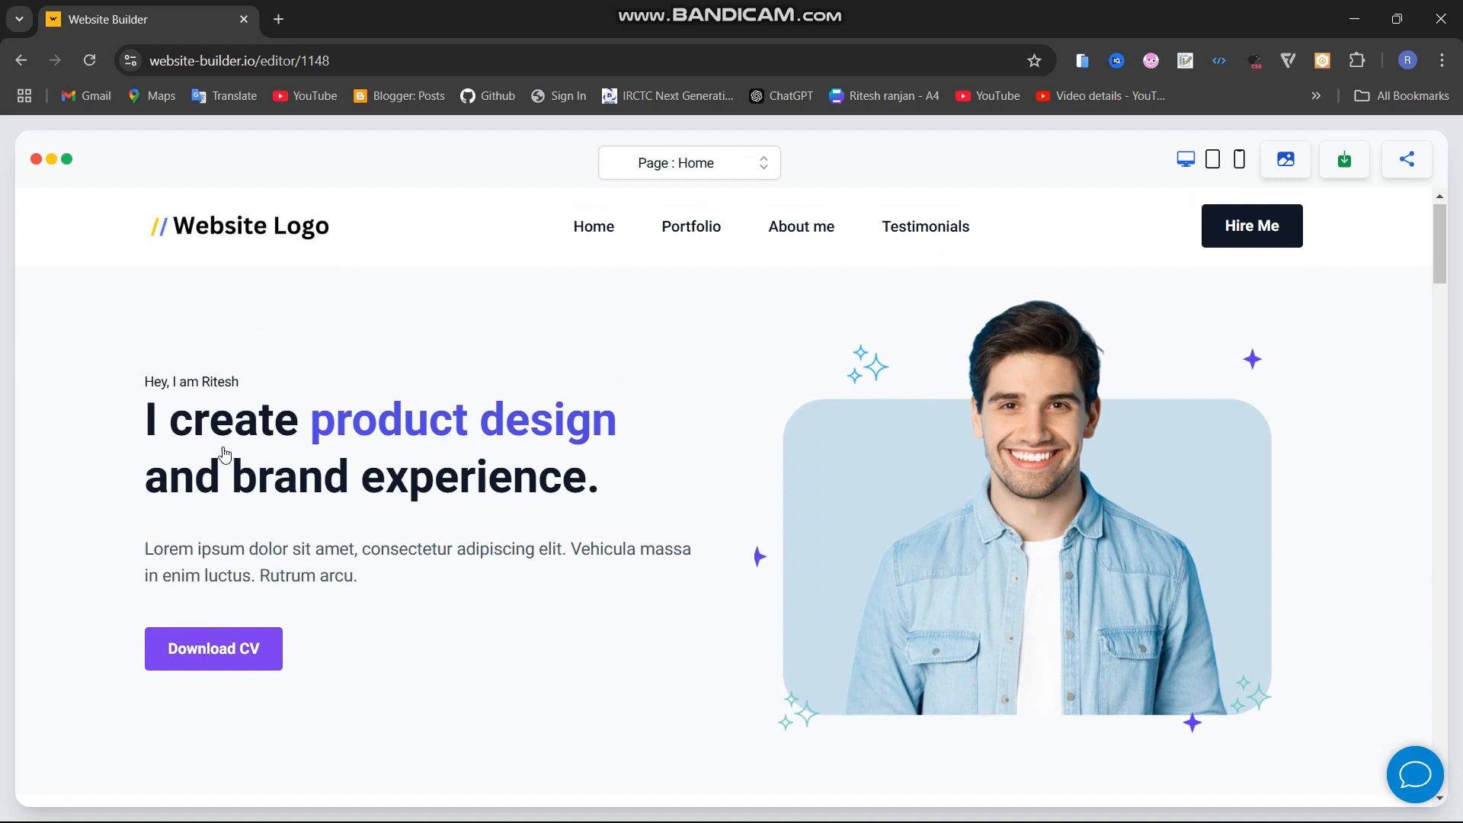
# Use AI Edit on the hero section with the prompt: change the text "product design" into "website"
pyautogui.click(420, 431)
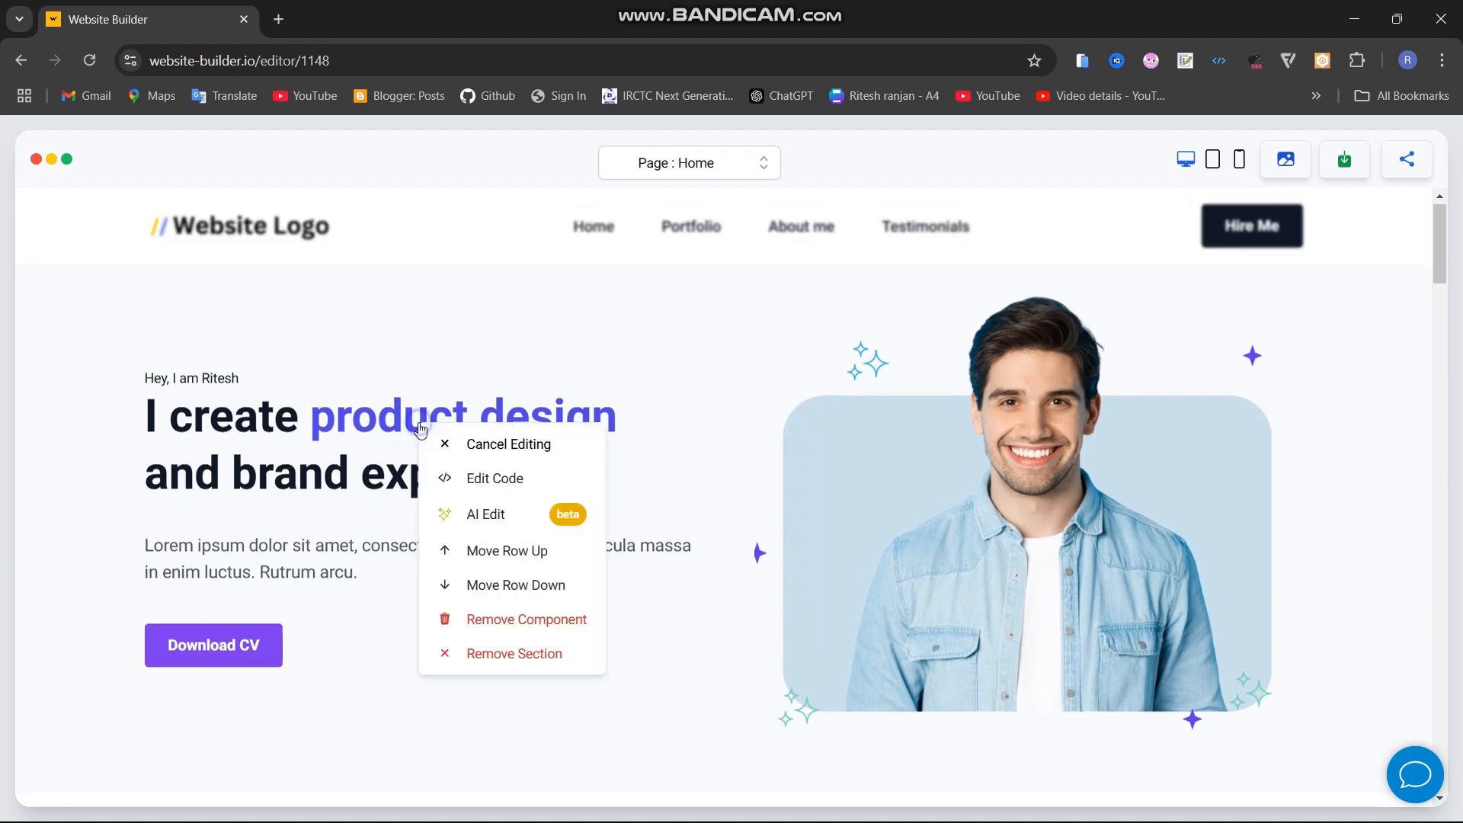
pyautogui.click(481, 514)
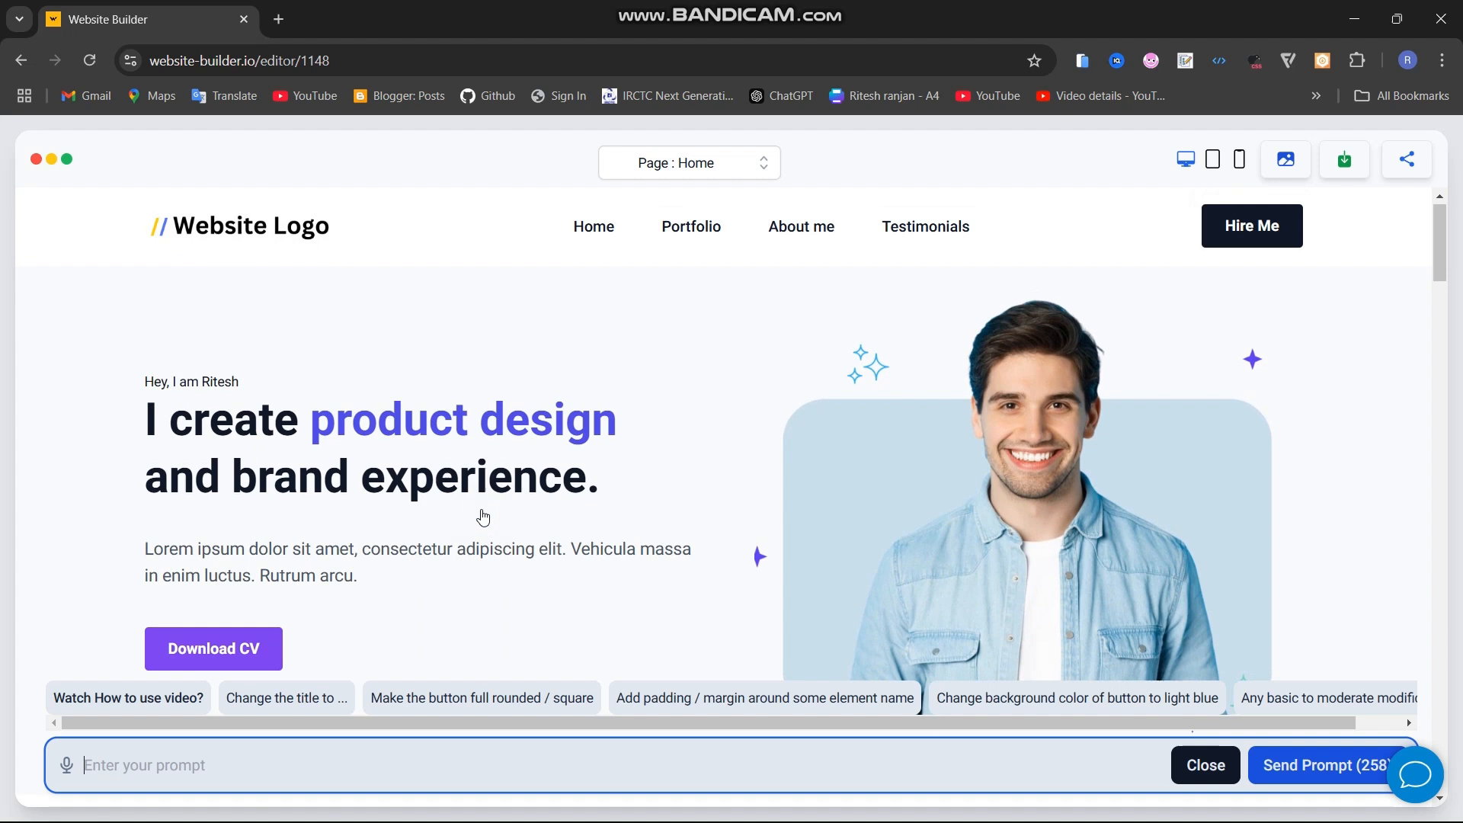
pyautogui.click(404, 756)
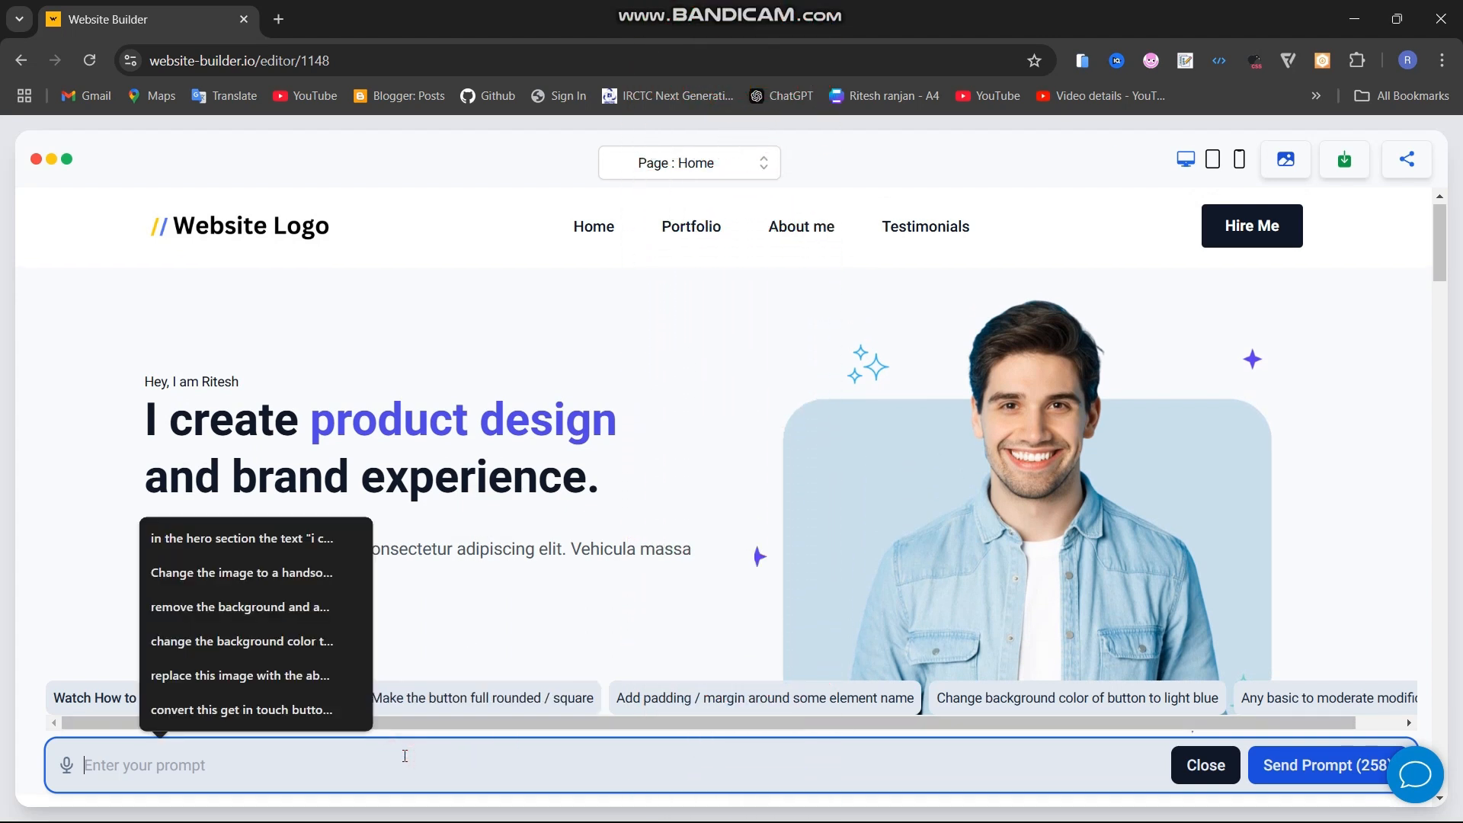
pyautogui.write('change')
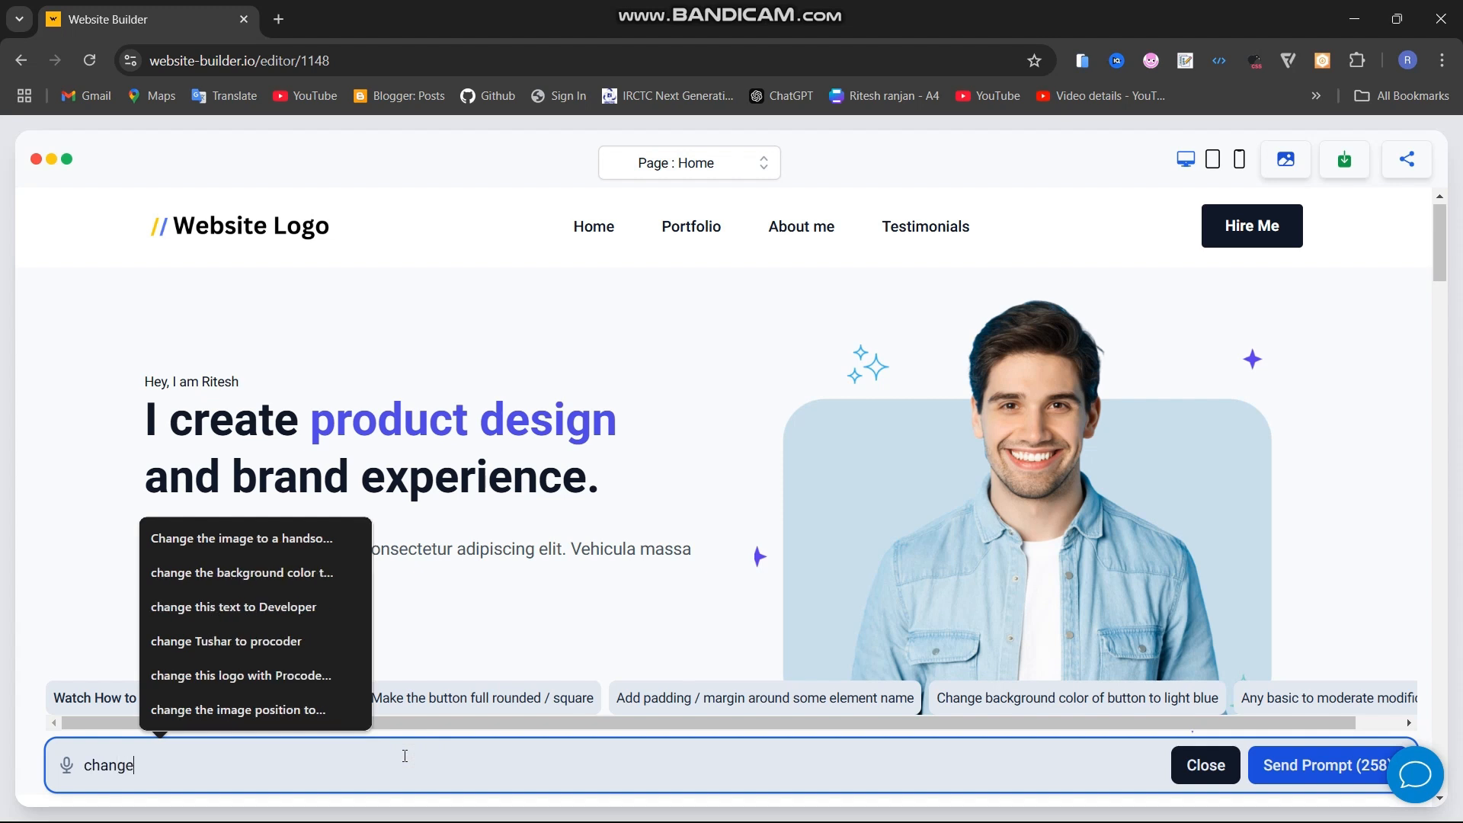
pyautogui.write(' tthehe text ')
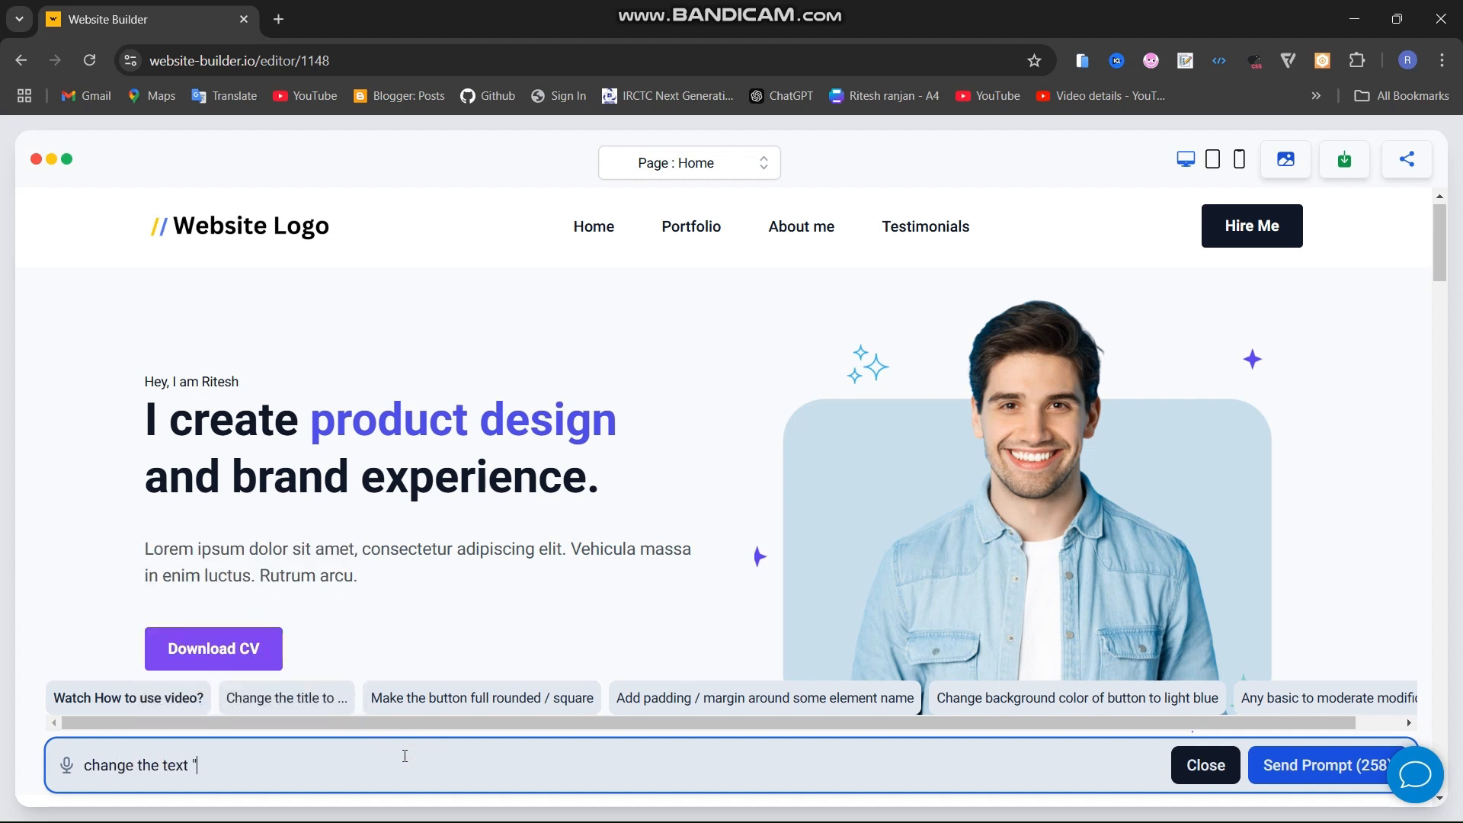
pyautogui.write('"product design" into "website"')
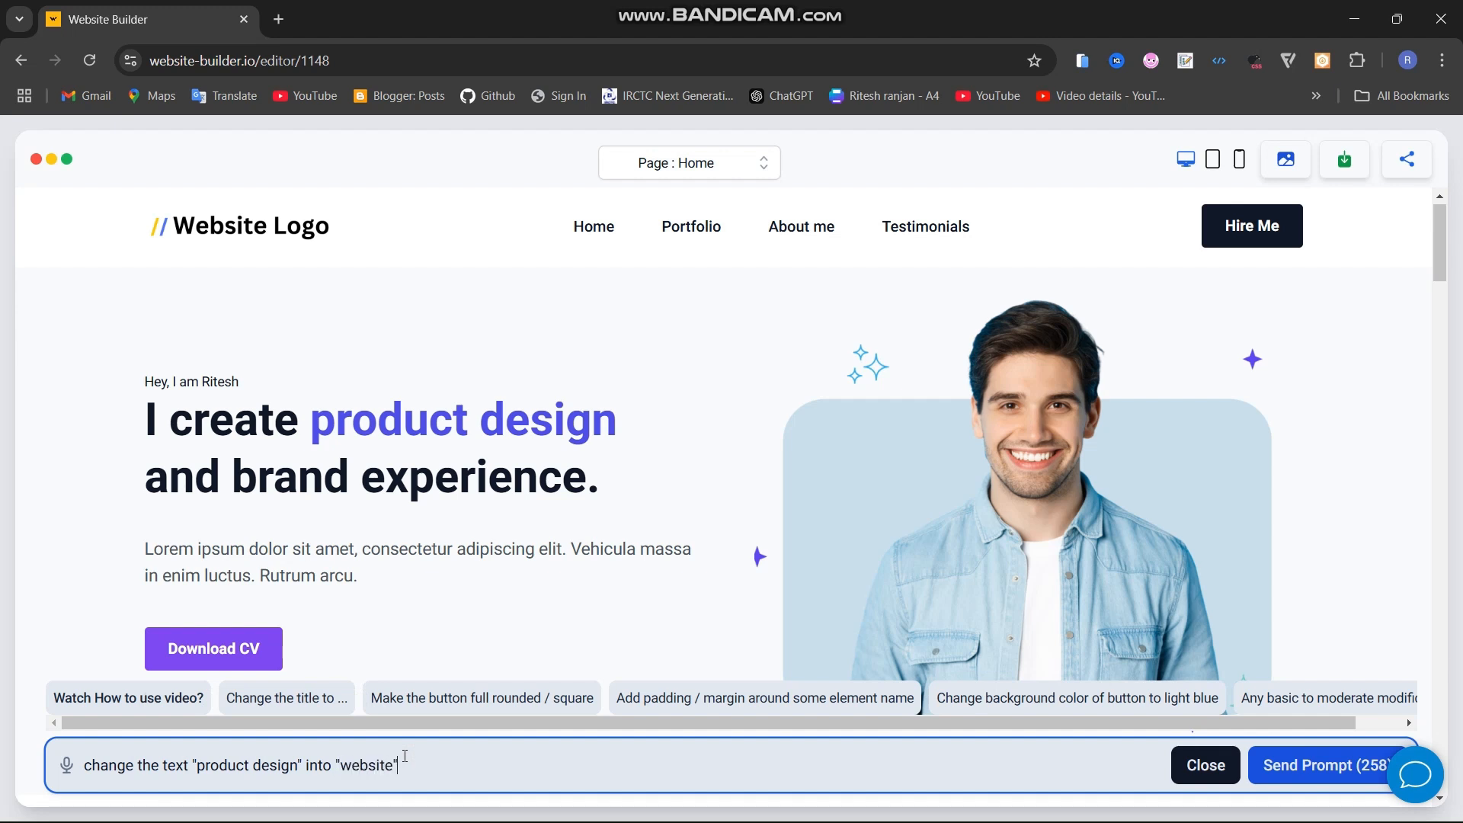
pyautogui.press('Return')
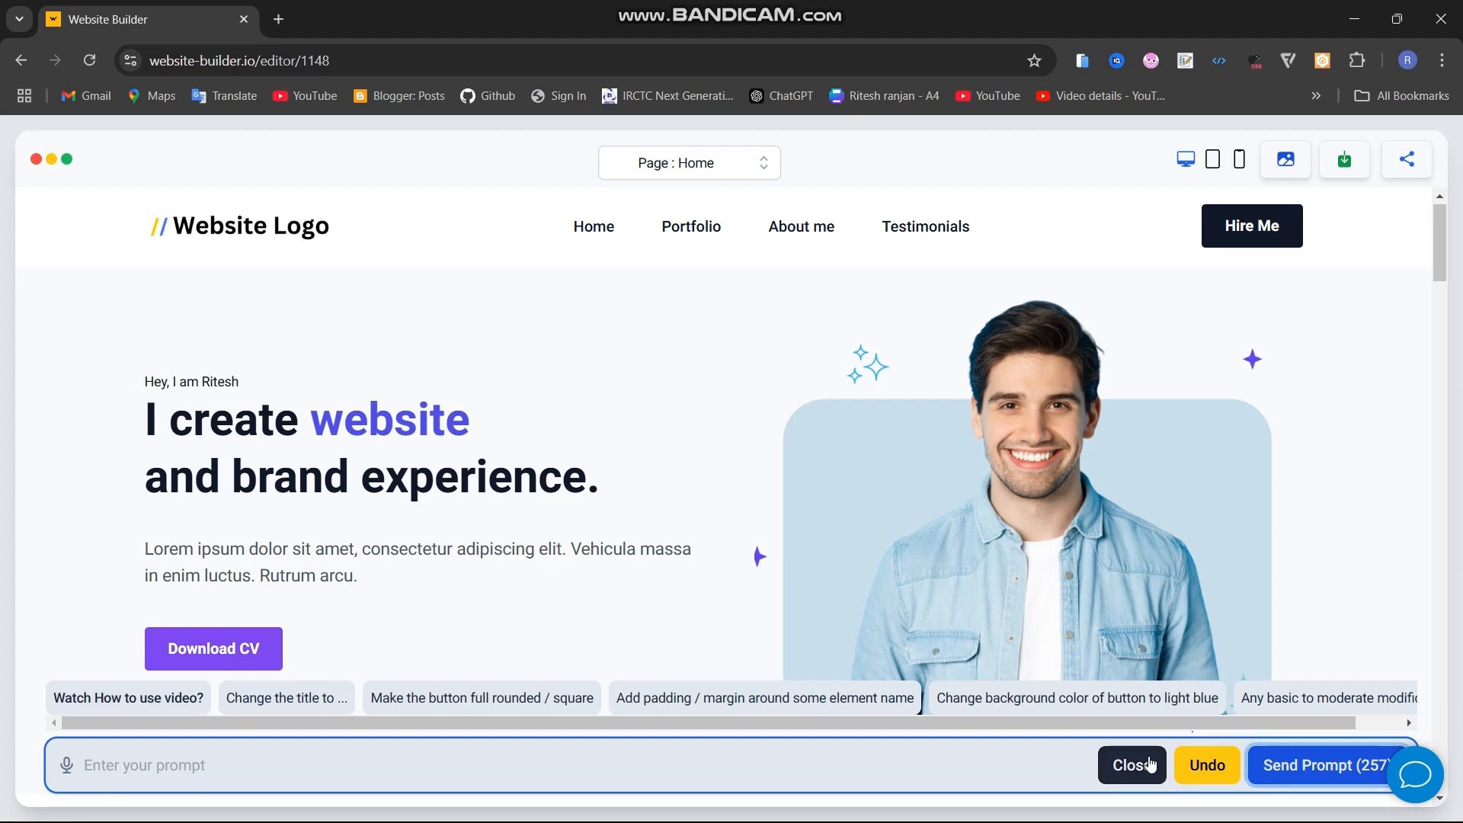
pyautogui.click(1127, 769)
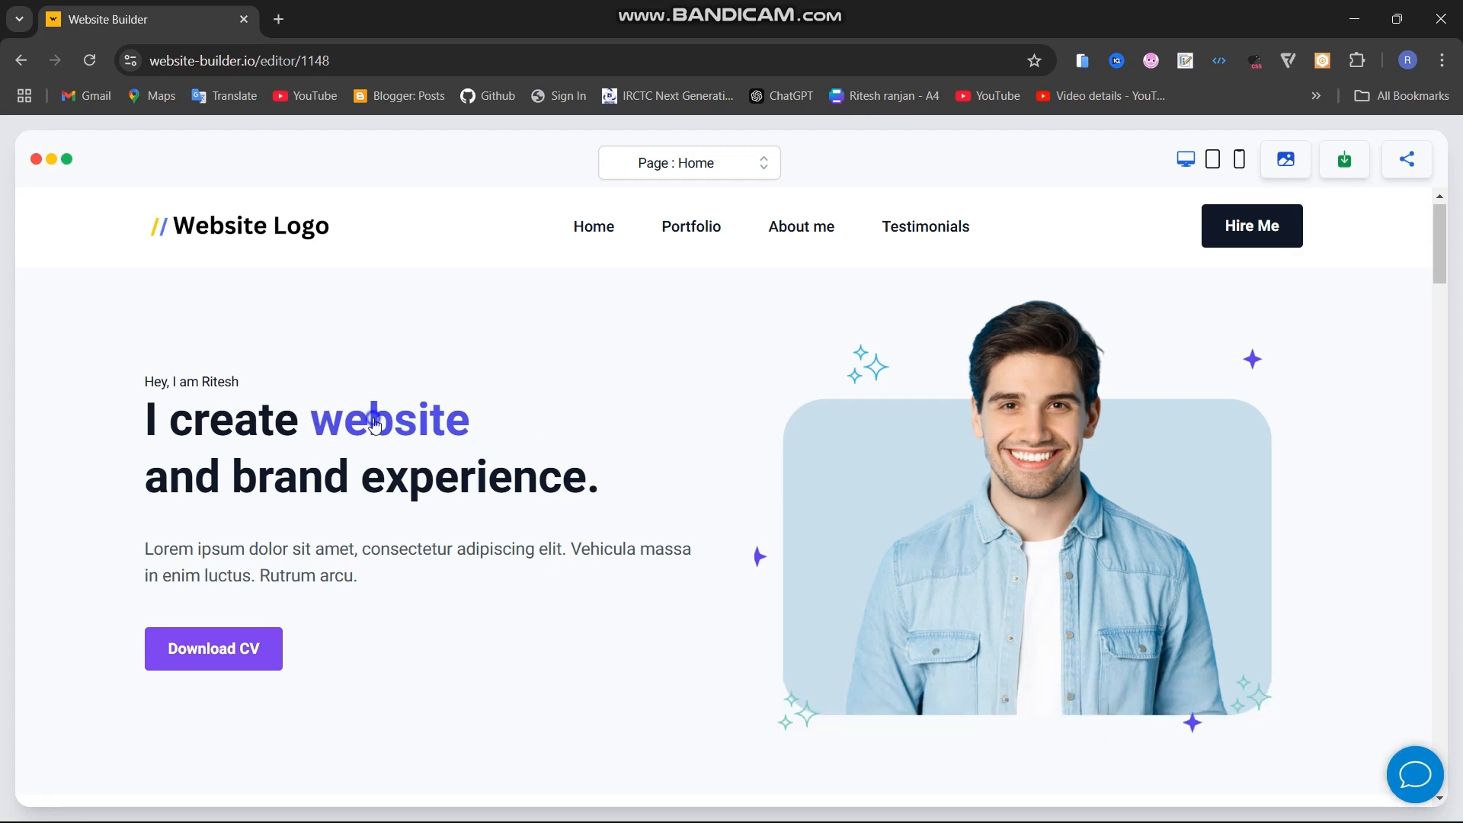
# AI-edit the hero, prompting: in hero section "i create website" i want a different rgb gradient animation moving from right to left in "website" text only
pyautogui.click(375, 415)
pyautogui.click(440, 509)
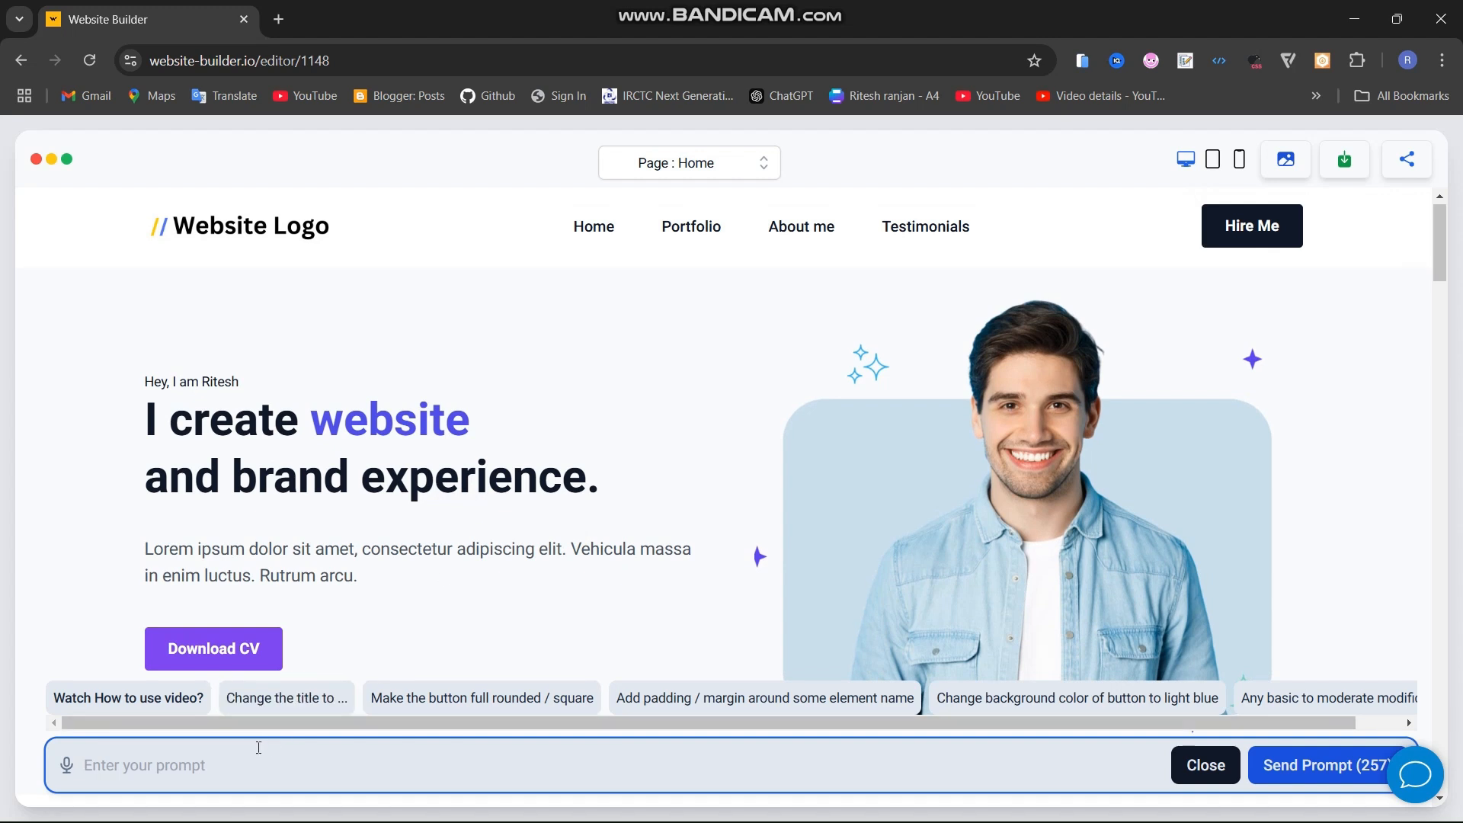
pyautogui.click(259, 748)
pyautogui.write('in hero section "i create website" i want a ')
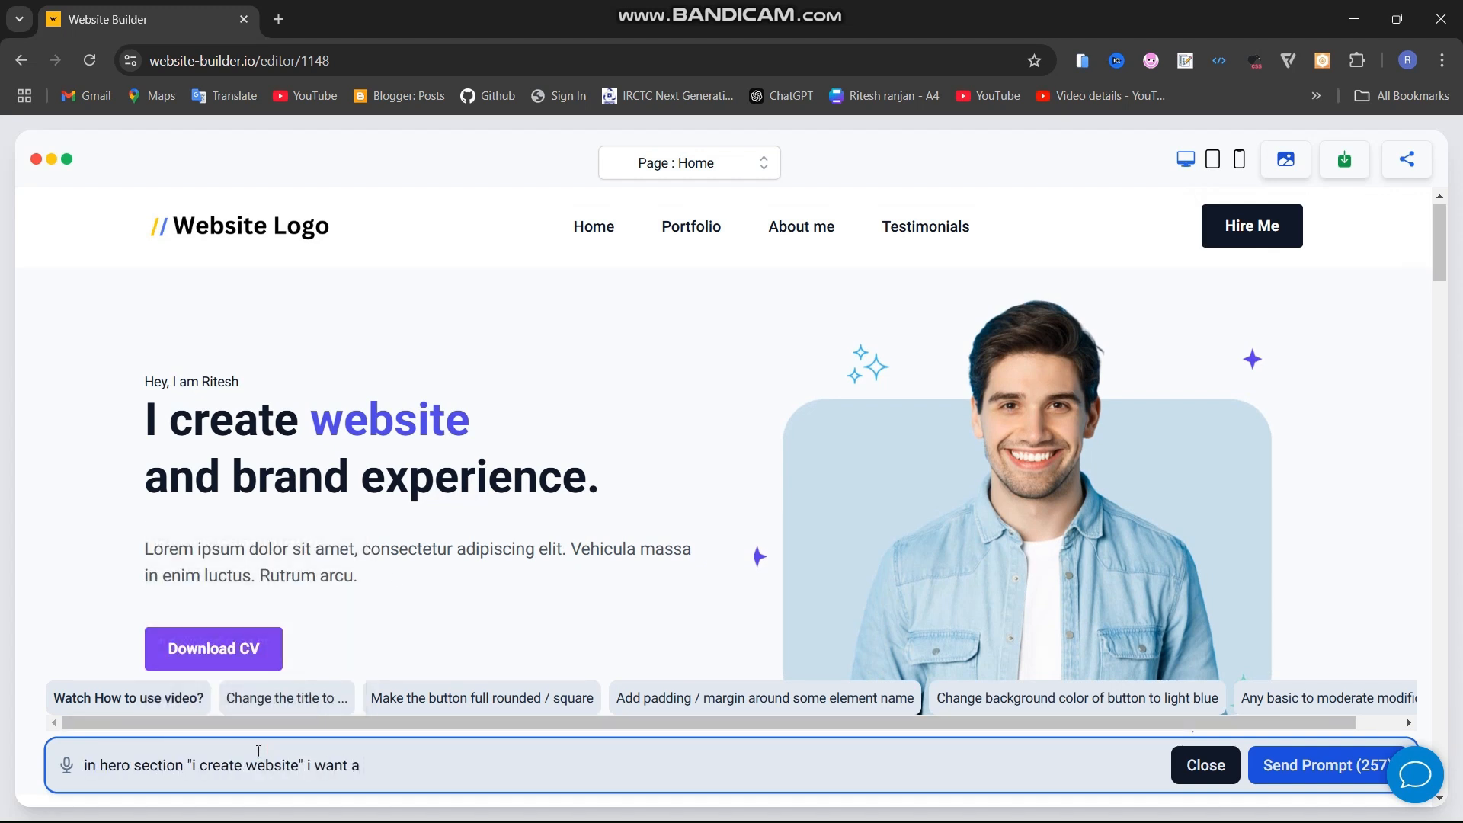
pyautogui.write('different rgb gradient animation moving from right to left in d')
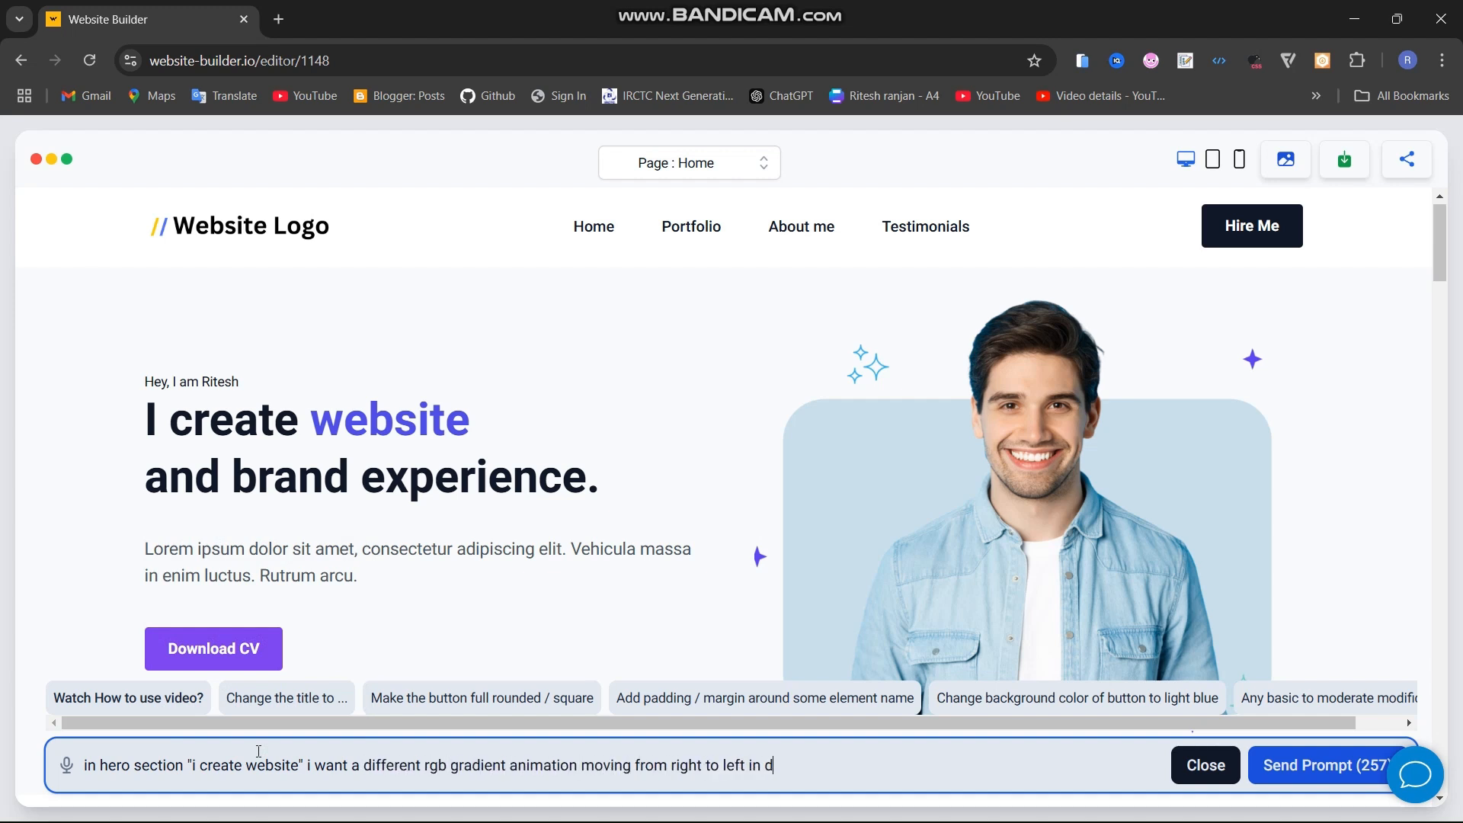
pyautogui.press('BackSpace')
pyautogui.write('"website " text only')
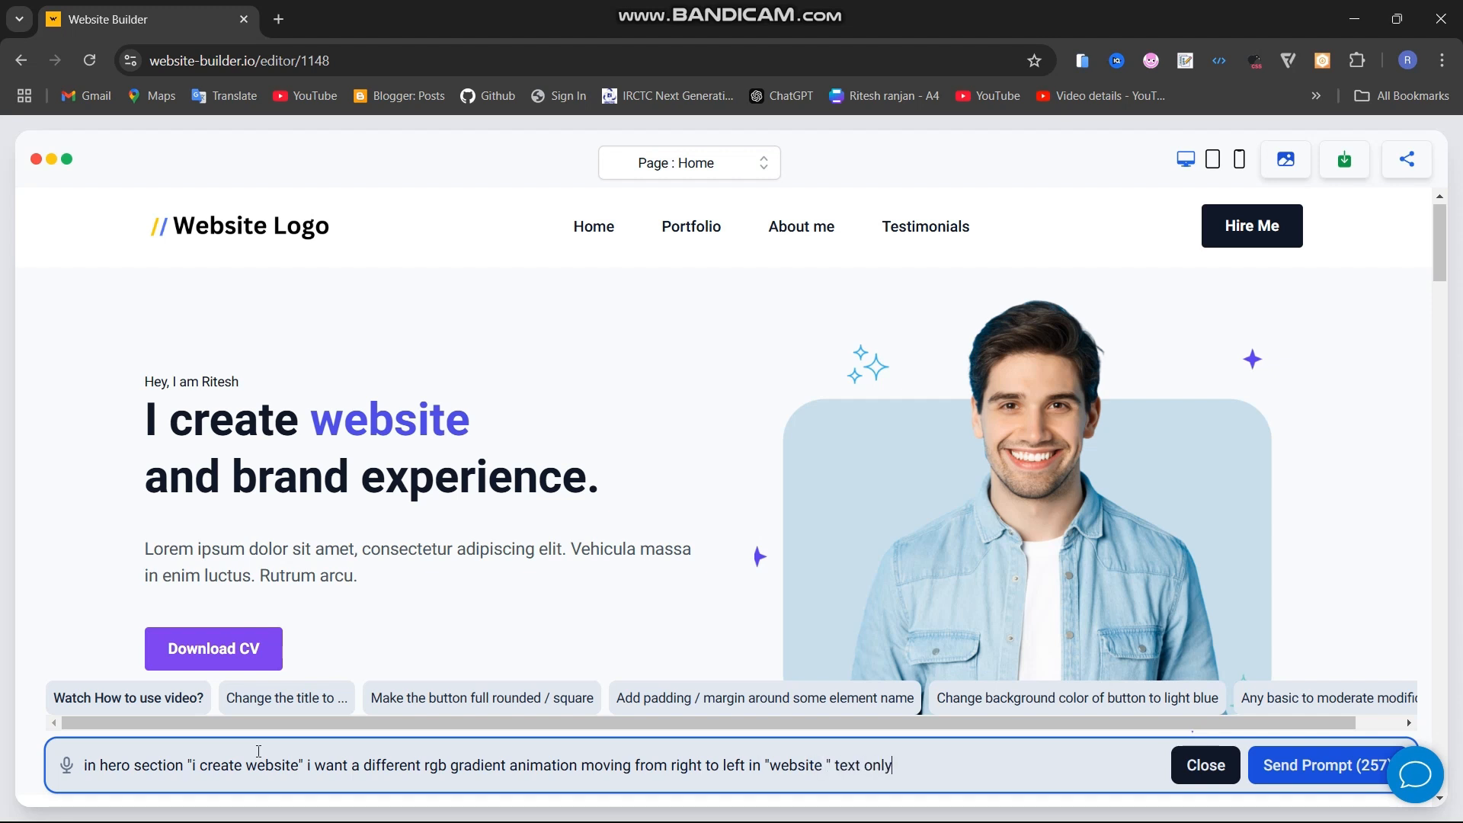
pyautogui.press('Return')
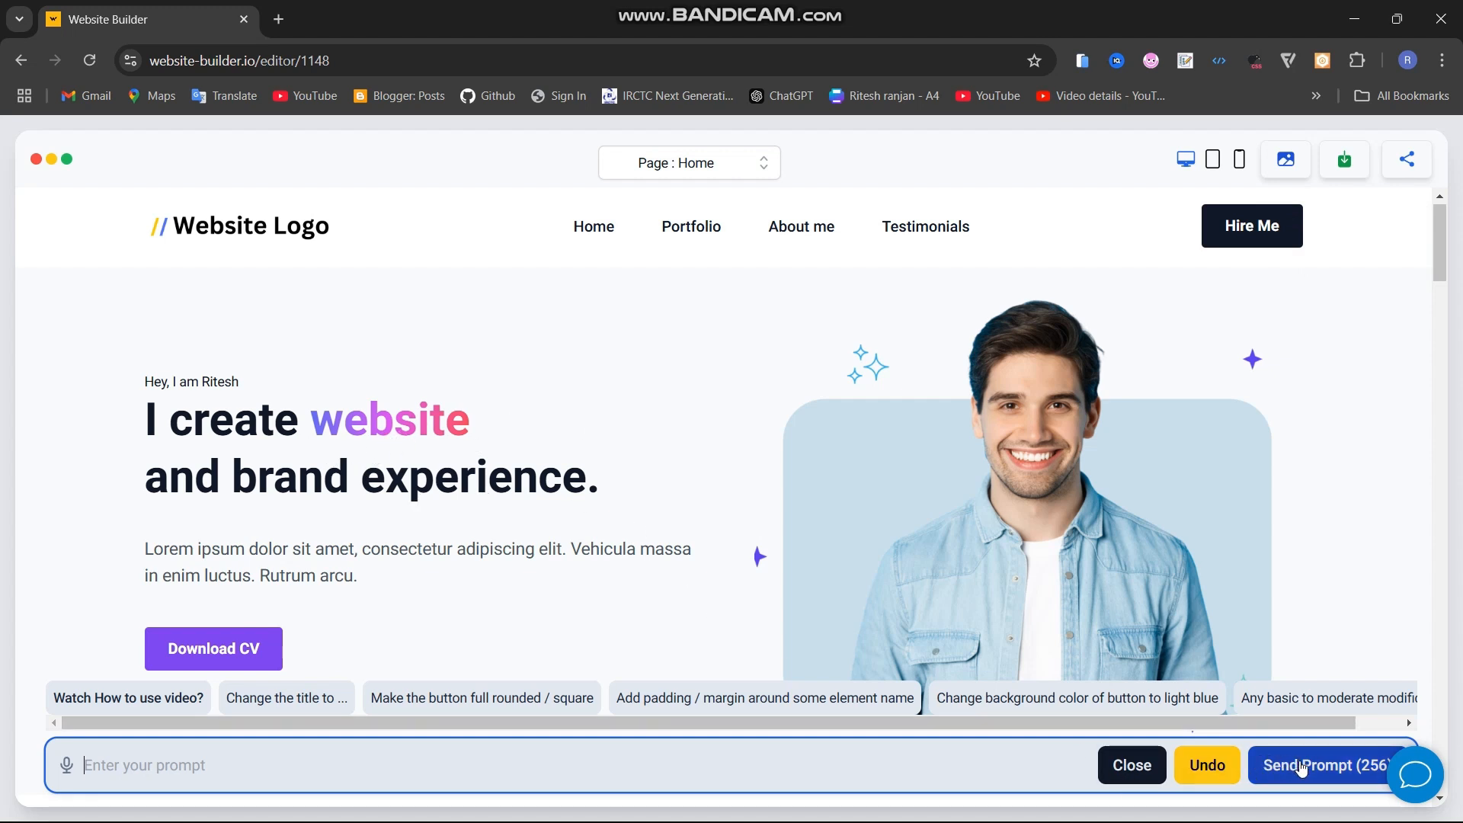
pyautogui.click(1134, 769)
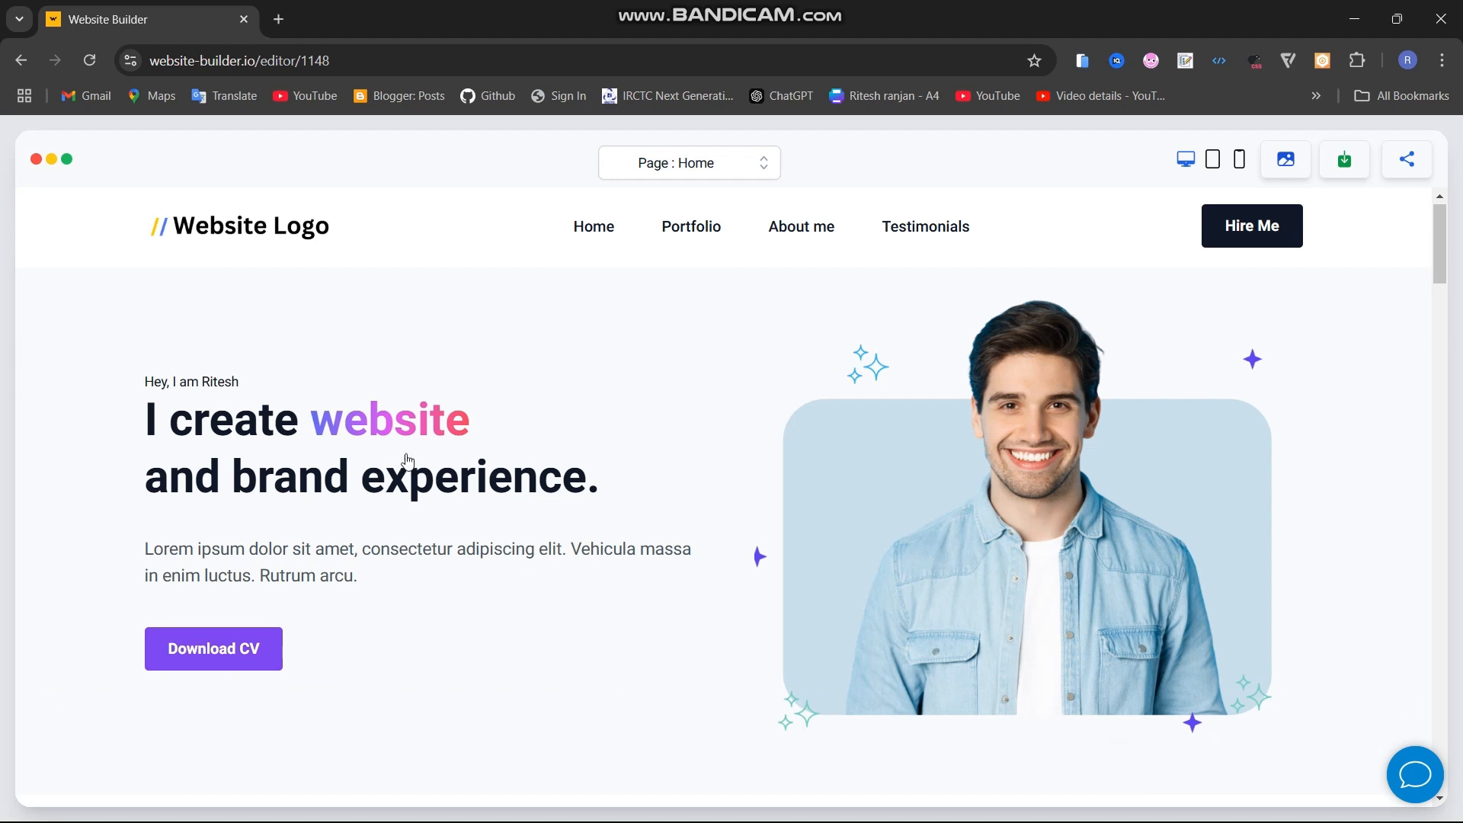
# Use AI Edit on the hero section with the prompt: instead of this lorem ipsum write actual text
pyautogui.scroll(-2, 452, 564)
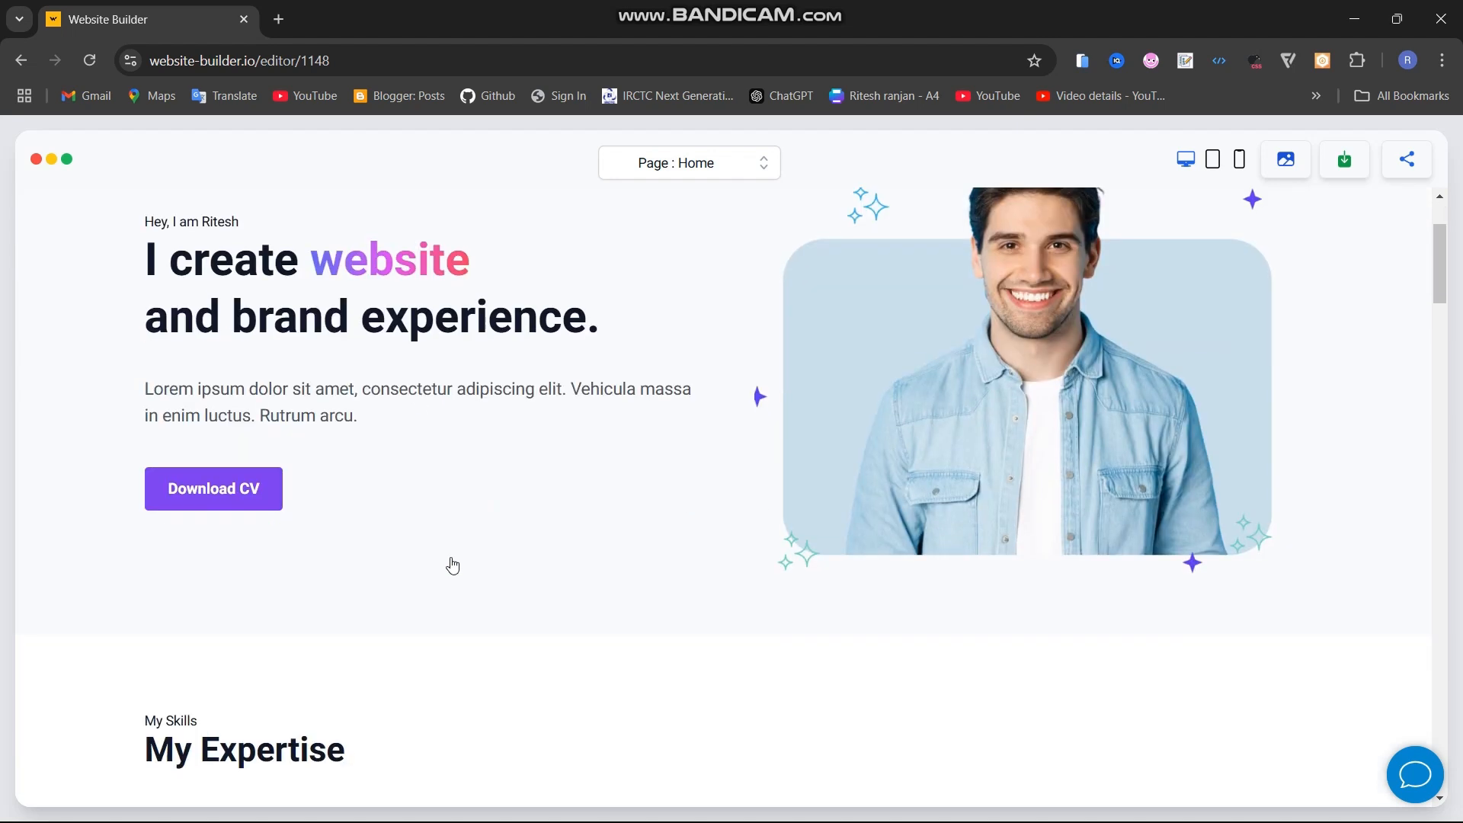
pyautogui.scroll(-1, 451, 563)
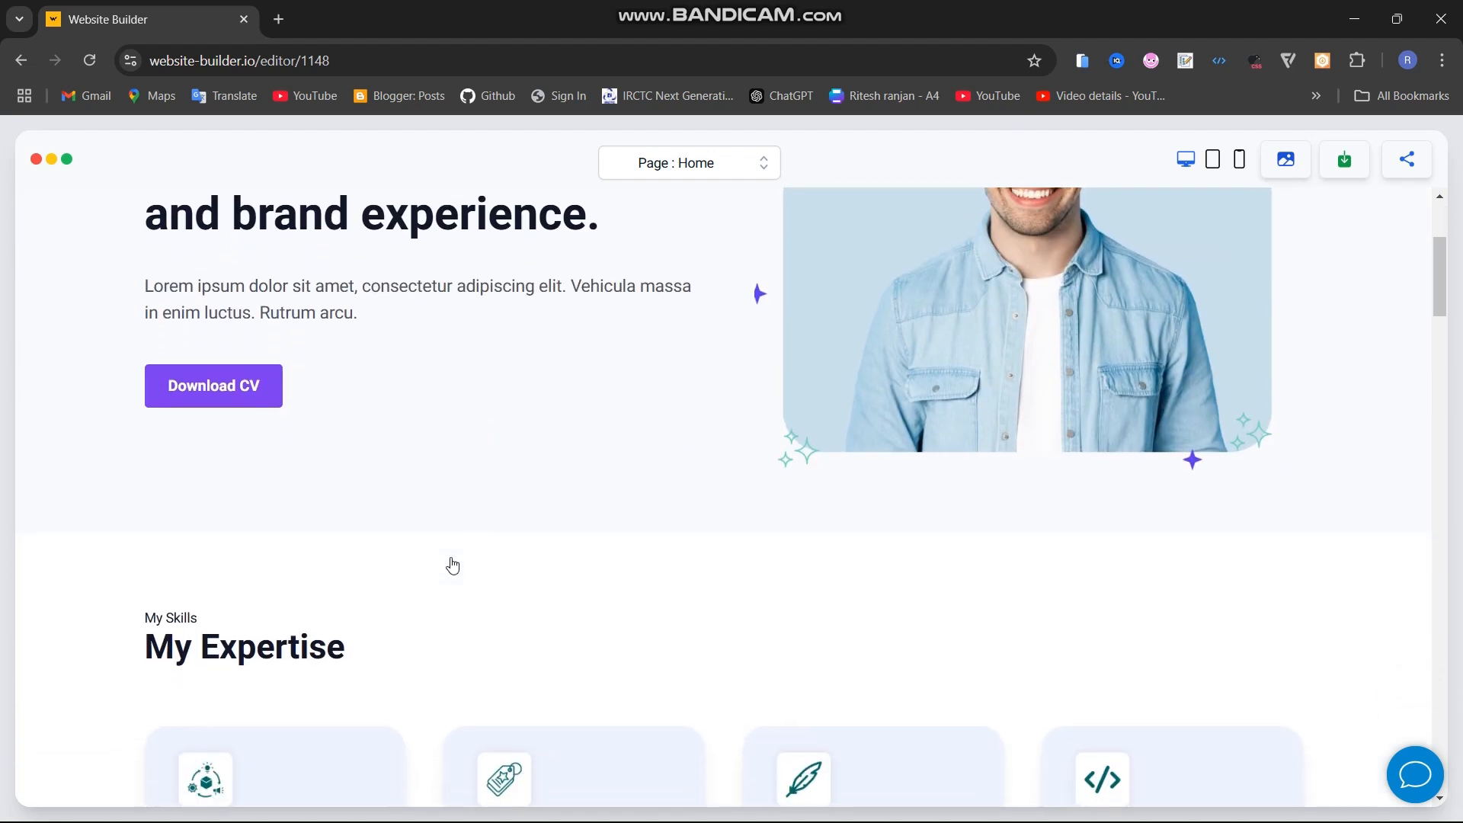
pyautogui.click(238, 288)
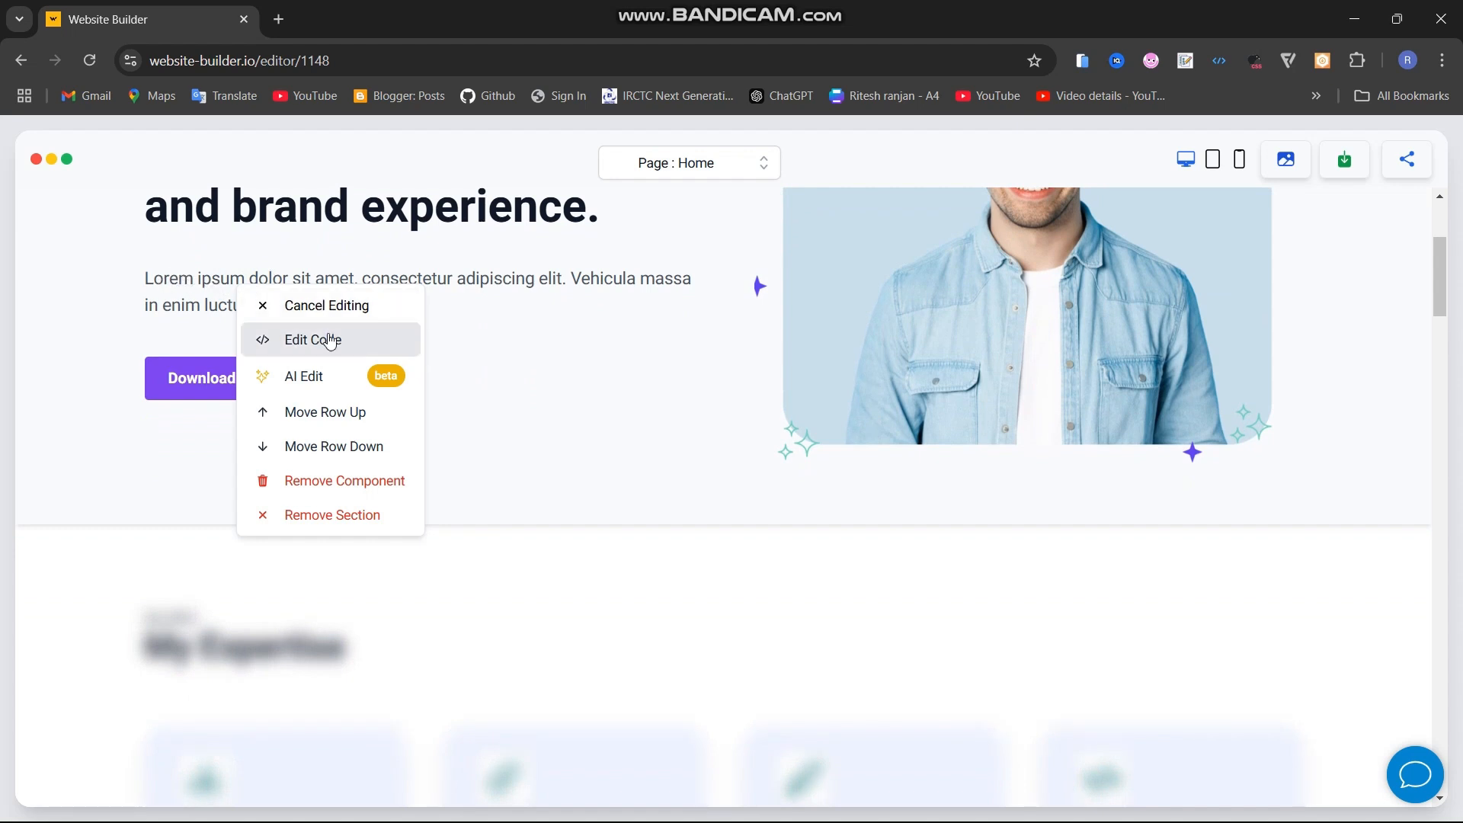
pyautogui.click(310, 376)
pyautogui.click(307, 748)
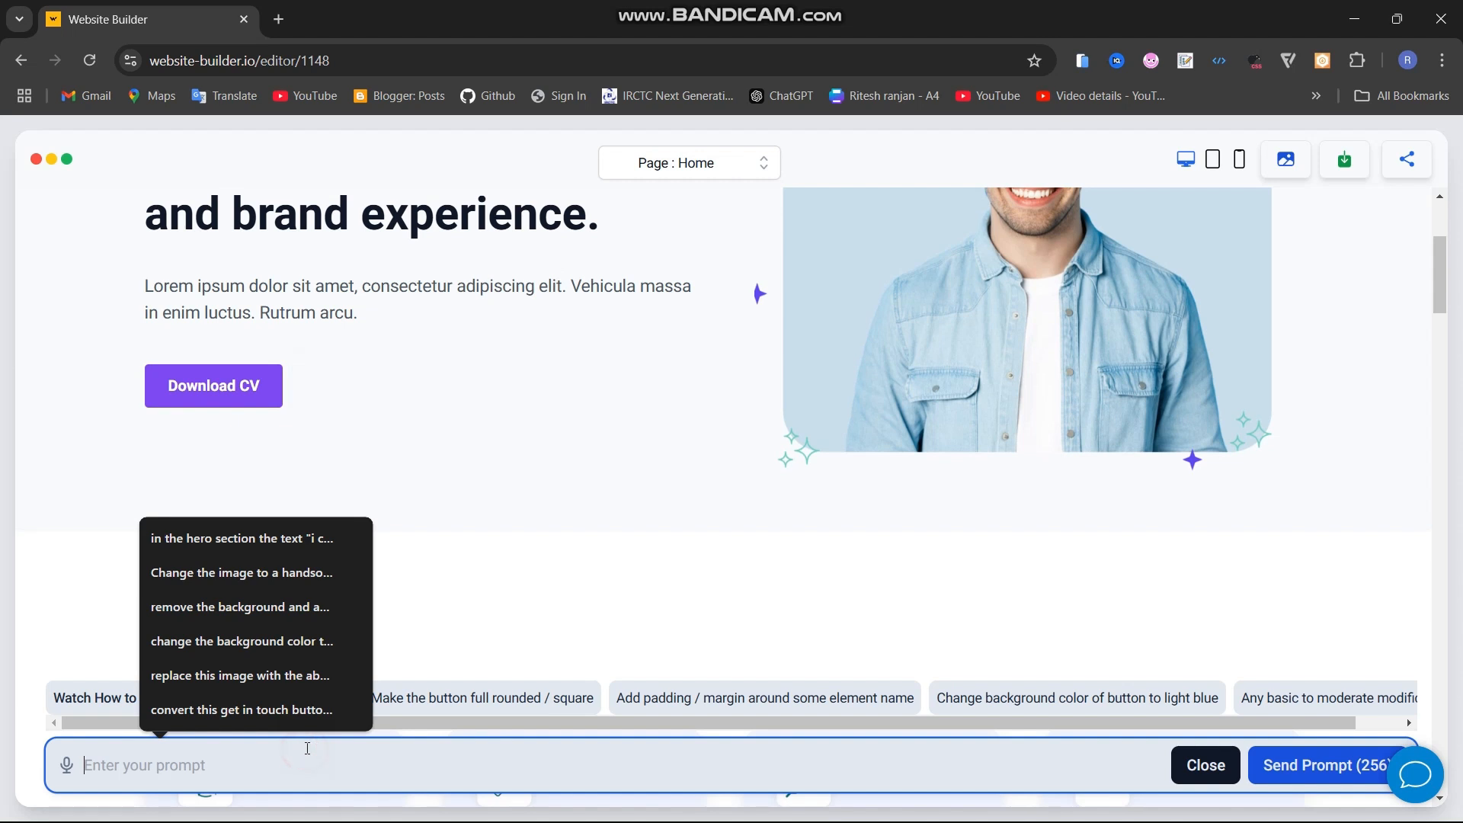
pyautogui.write('instead of ')
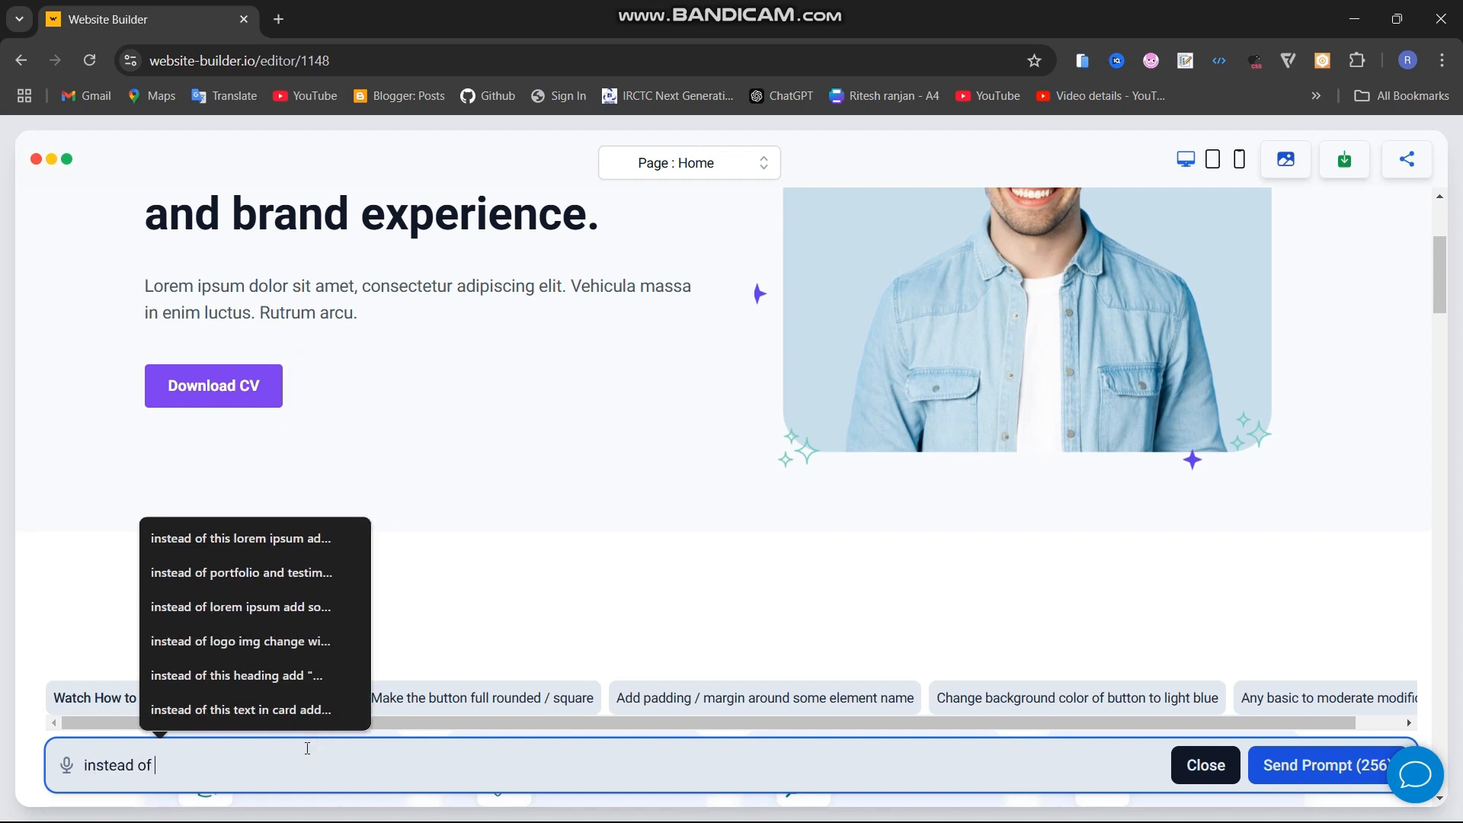
pyautogui.write('this lorem i')
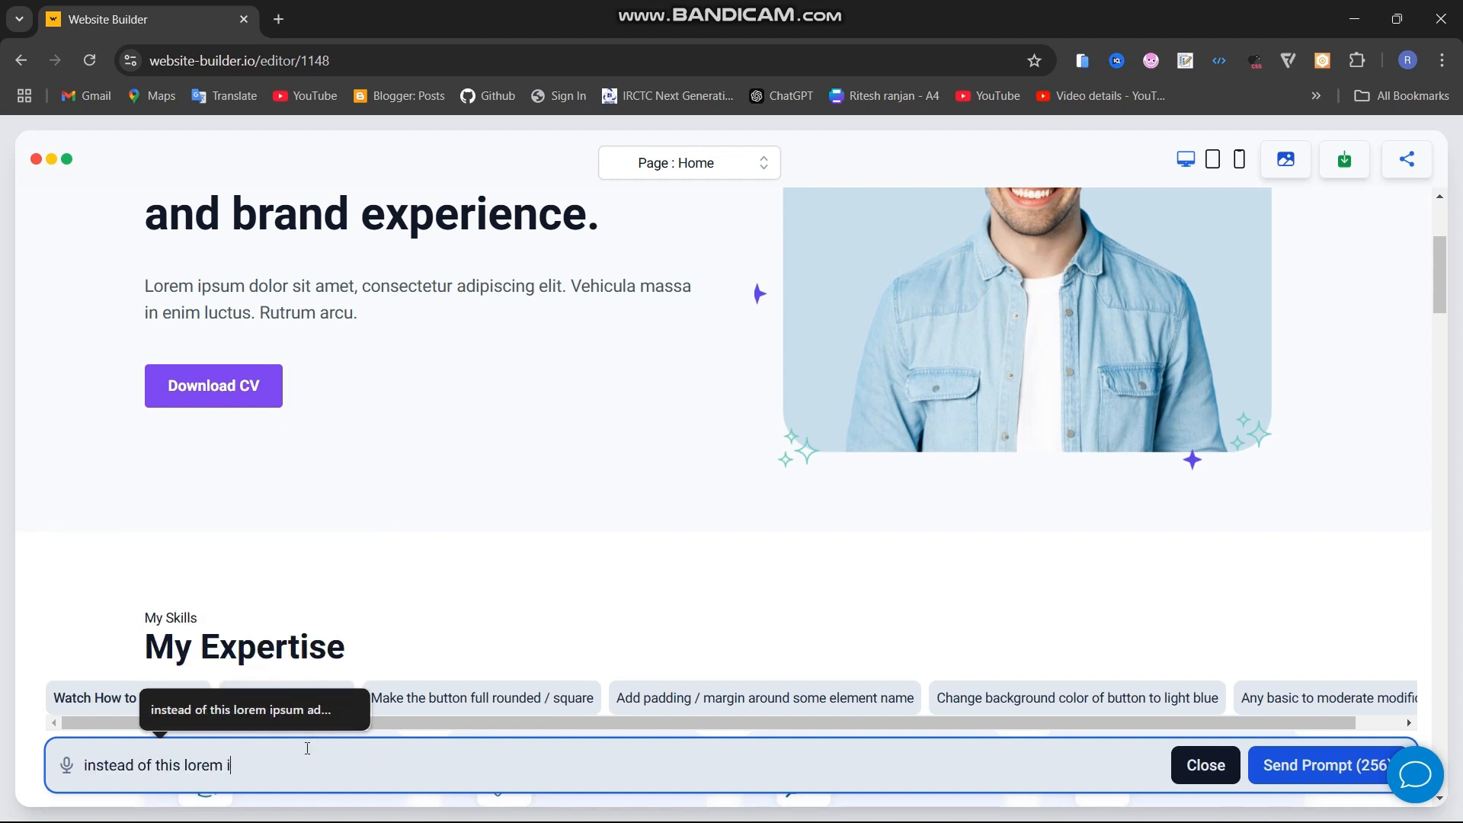
pyautogui.write('psum write actual')
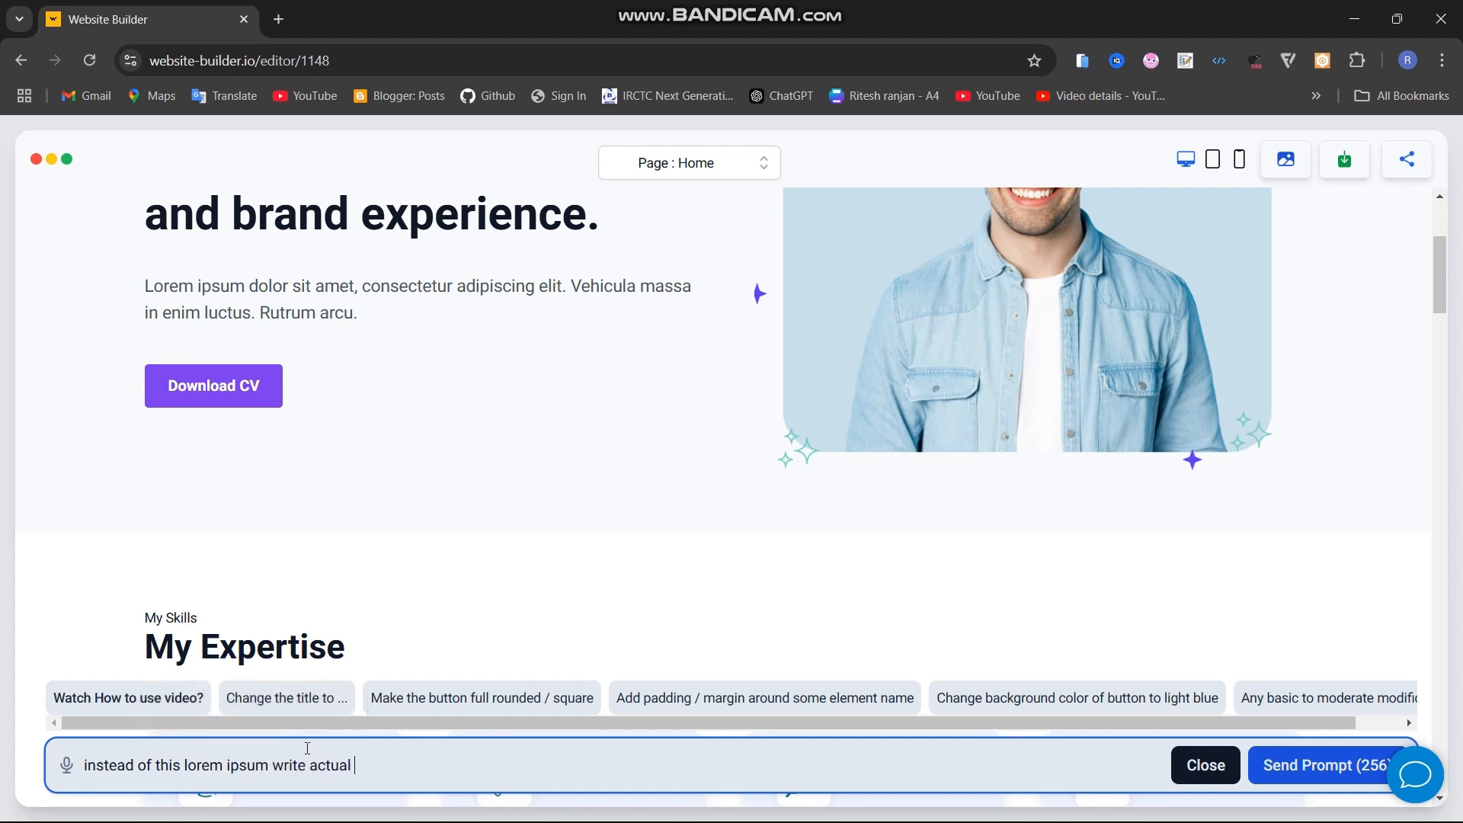
pyautogui.write(' text')
pyautogui.press('Return')
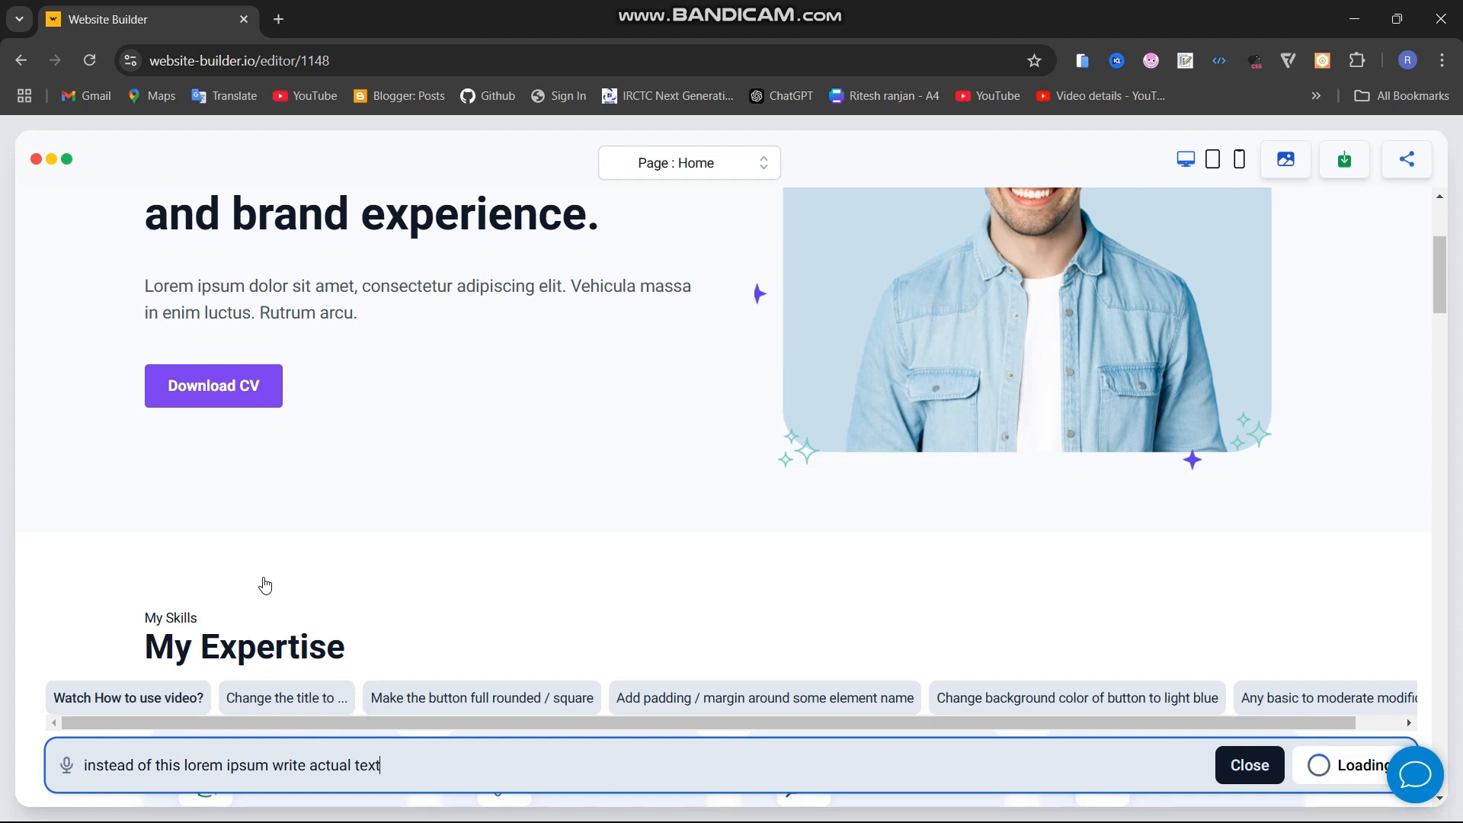
pyautogui.scroll(3, 252, 335)
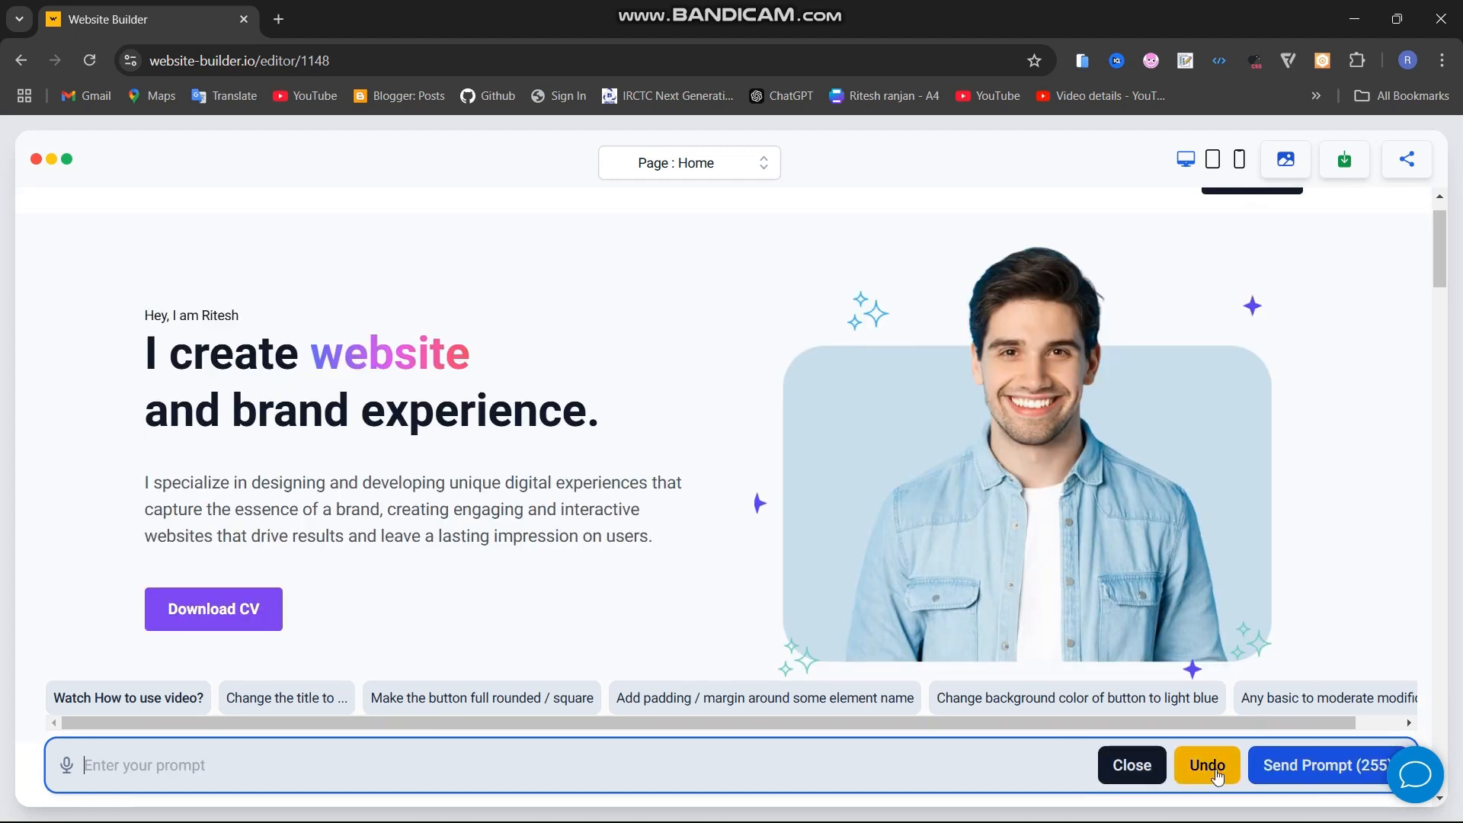
pyautogui.click(1132, 767)
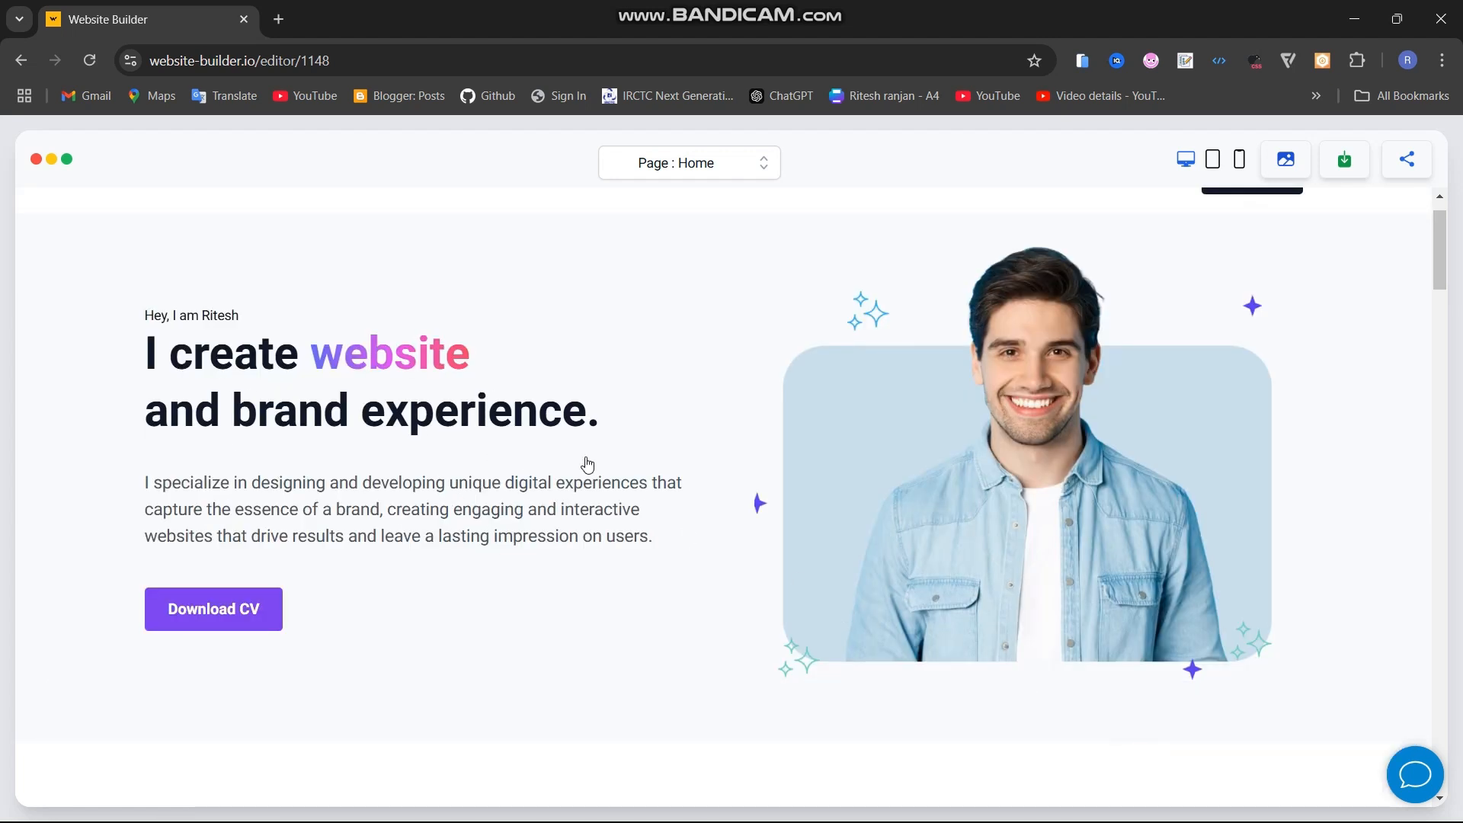
# Review the Home page from the edited hero section through the My Expertise cards to About Me
pyautogui.scroll(-5, 904, 587)
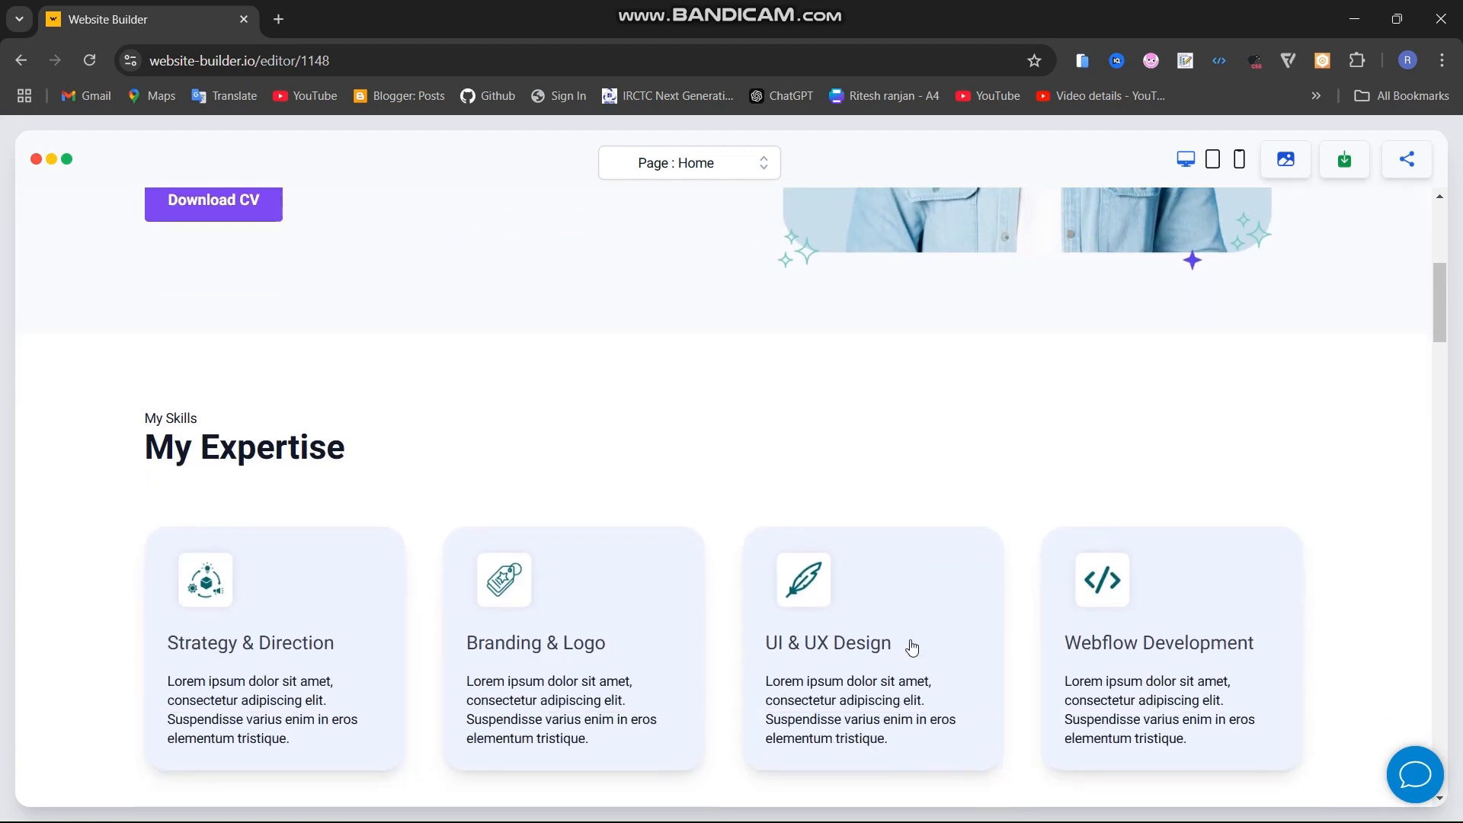
pyautogui.scroll(5, 907, 533)
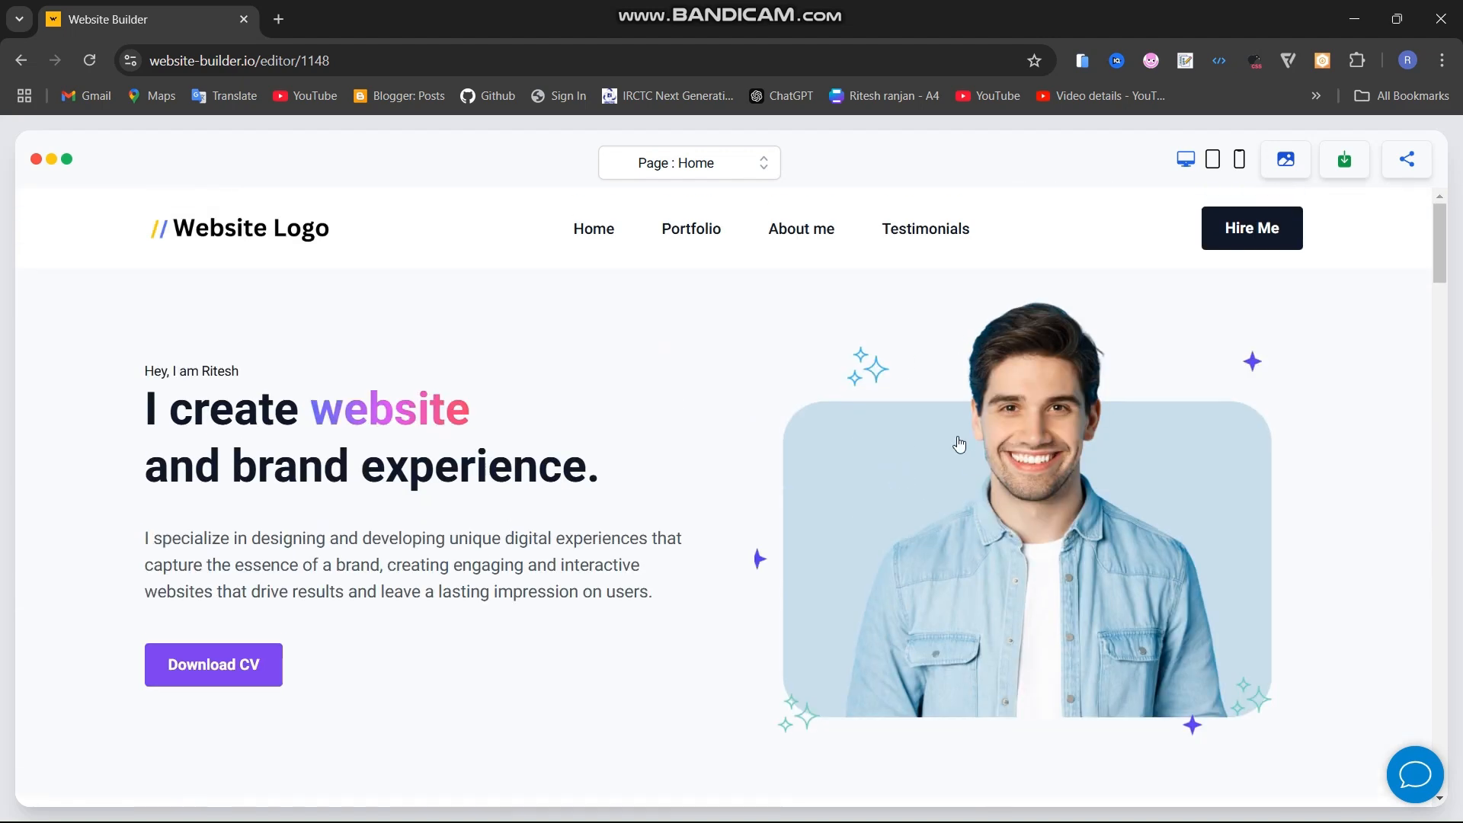
pyautogui.scroll(-5, 911, 558)
pyautogui.scroll(2, 911, 555)
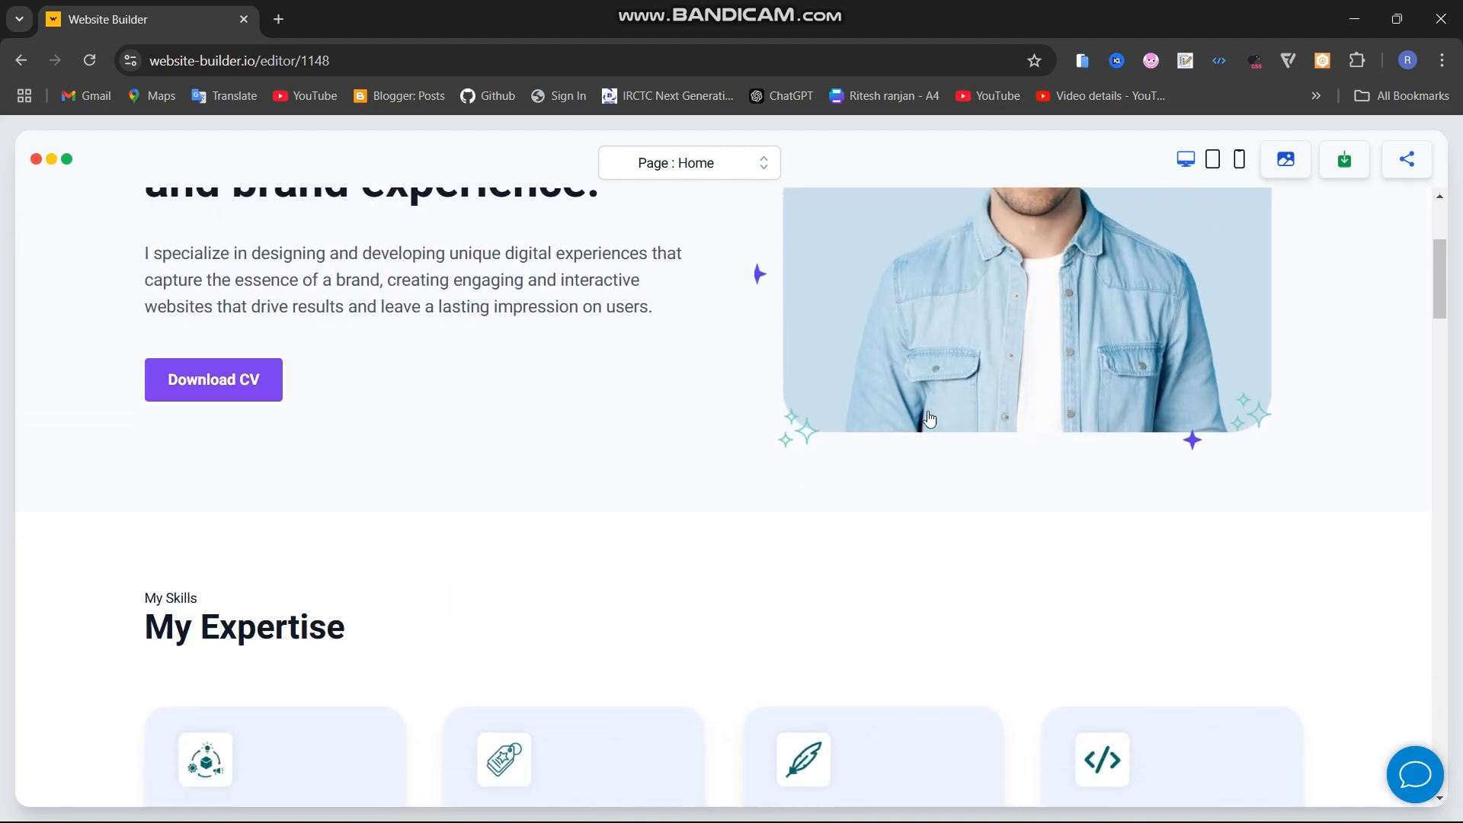
pyautogui.scroll(-2, 789, 608)
pyautogui.scroll(-4, 789, 608)
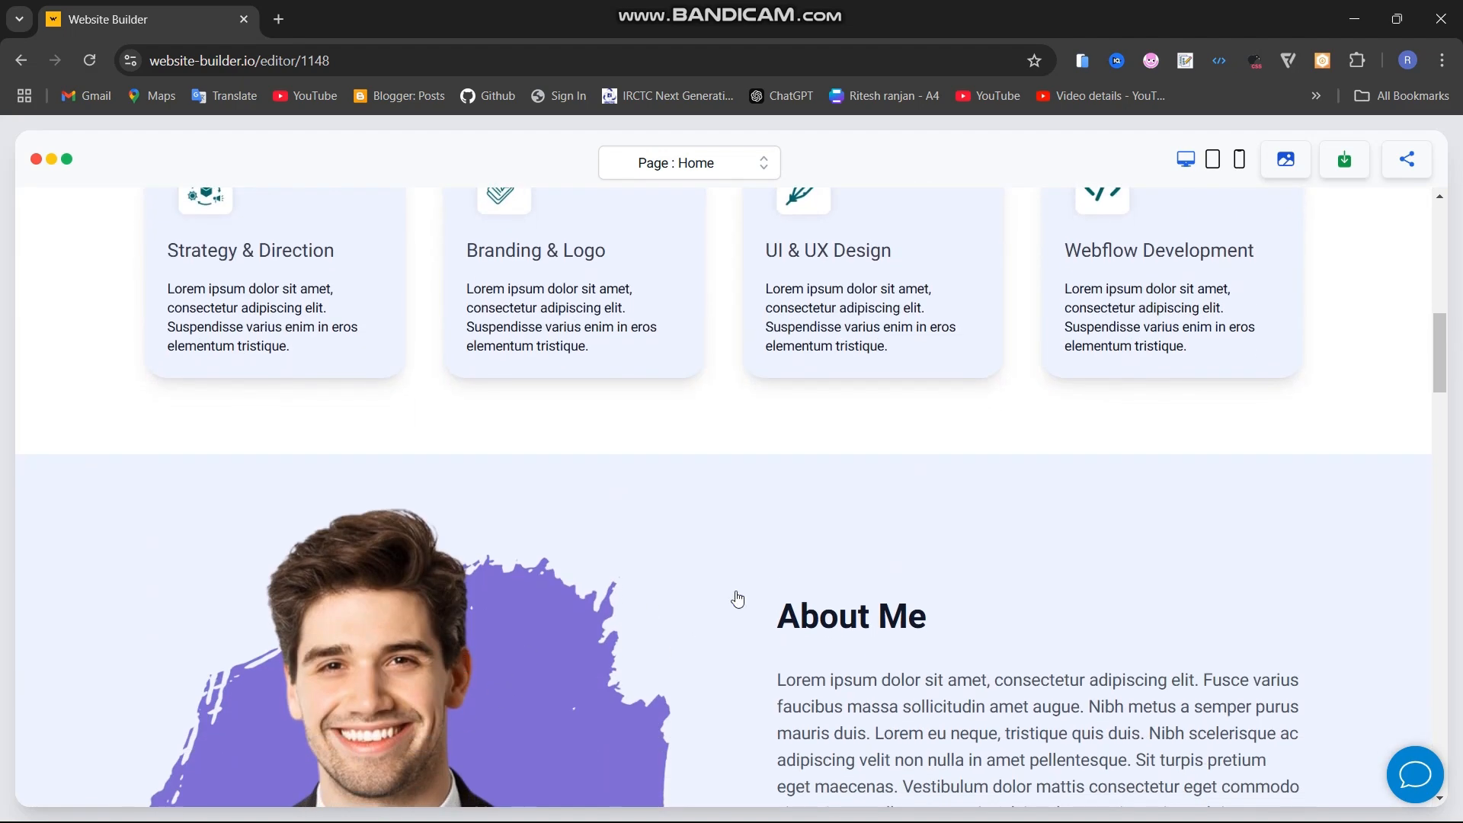
# Open the About Me section's code and select the source URL of its image
pyautogui.scroll(6, 738, 599)
pyautogui.scroll(-10, 738, 556)
pyautogui.rightClick(418, 509)
pyautogui.click(465, 557)
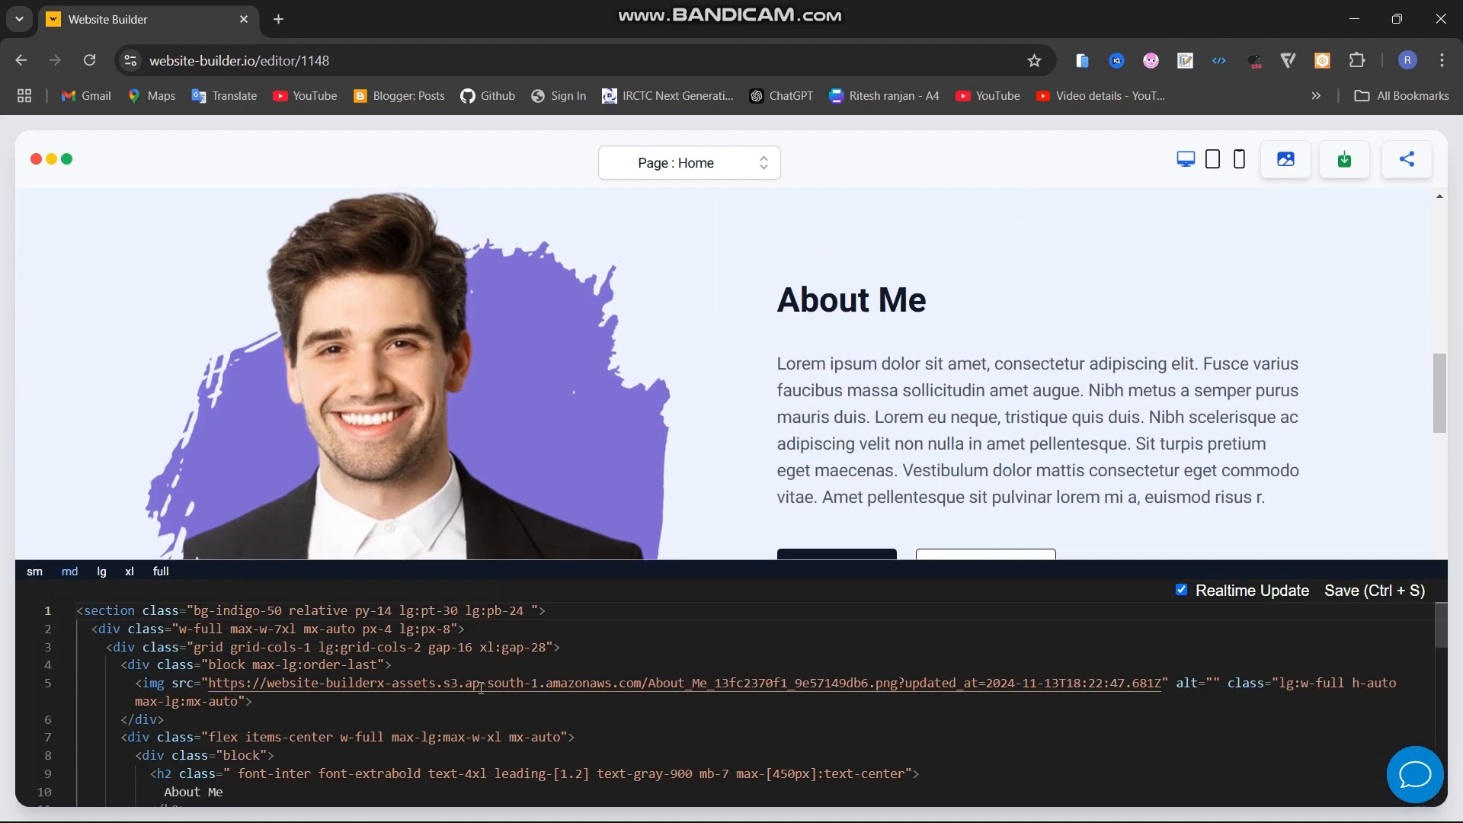
pyautogui.moveTo(208, 684); pyautogui.dragTo(1162, 684)
# Open the hero section's code and copy the source URL of the hero image
pyautogui.scroll(14, 951, 284)
pyautogui.rightClick(1010, 330)
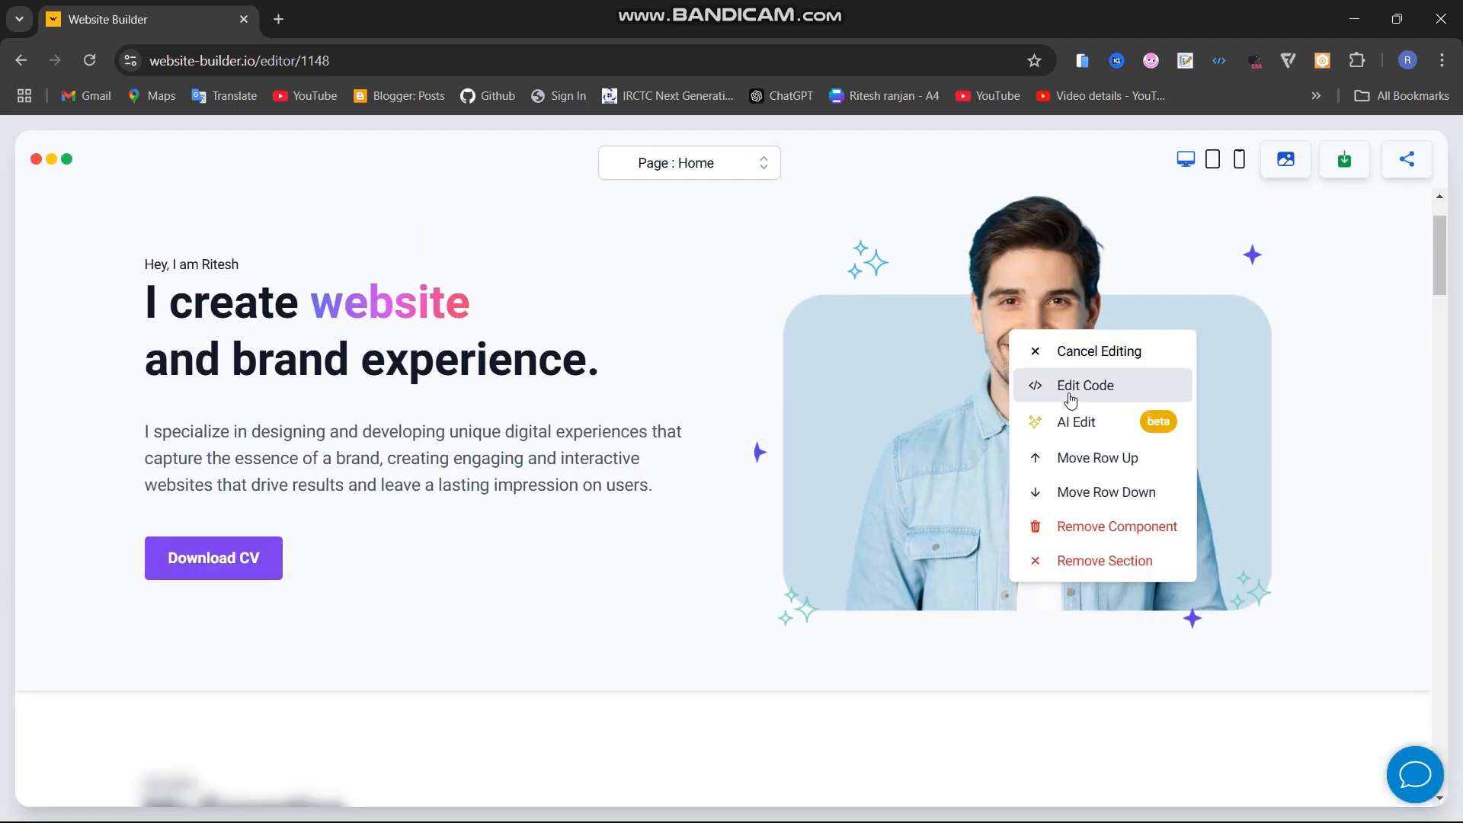
pyautogui.click(1071, 388)
pyautogui.scroll(-2, 732, 701)
pyautogui.moveTo(363, 746); pyautogui.dragTo(1330, 744)
pyautogui.hotkey('ctrl', 'c')
# Replace the image source in the About Me section's code with the copied hero image URL
pyautogui.scroll(-14, 660, 418)
pyautogui.rightClick(467, 442)
pyautogui.click(519, 494)
pyautogui.moveTo(209, 684); pyautogui.dragTo(1013, 716)
pyautogui.moveTo(1163, 684); pyautogui.dragTo(210, 684)
pyautogui.hotkey('ctrl', 'v')
# Replace the image source in the hero section's code with the About_Me_13fc2370f1_9e57149db6.png URL
pyautogui.scroll(8, 651, 401)
pyautogui.rightClick(925, 399)
pyautogui.click(981, 453)
pyautogui.scroll(-5, 653, 705)
pyautogui.moveTo(363, 702); pyautogui.dragTo(1353, 700)
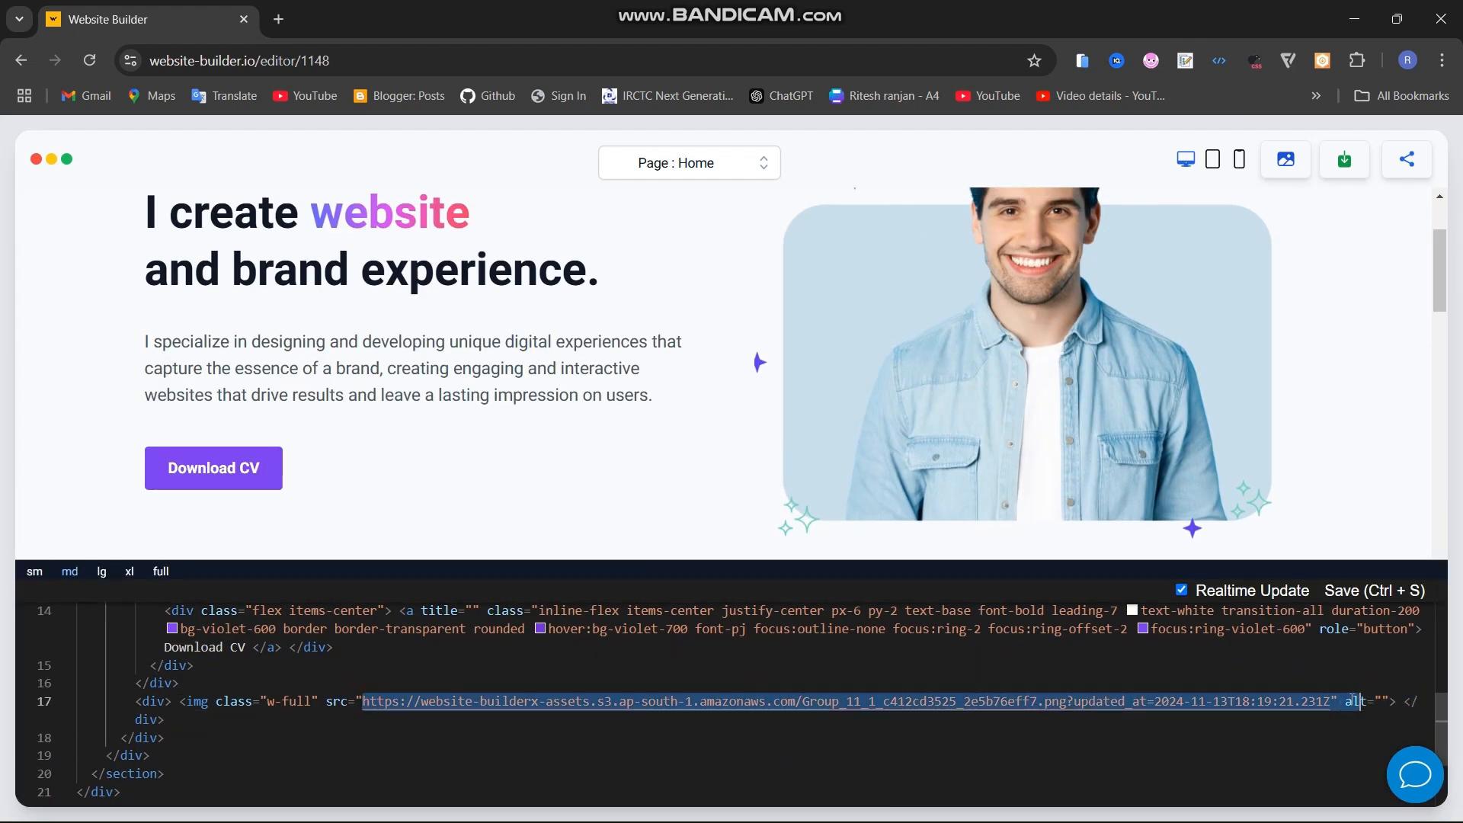
pyautogui.write('https://website-builderx-assets.s3.ap-south-1.amazonaws.com/About_Me_13fc2370f1_9e57149db6.png?updated_at=2024-11-13T18:22:47.681Z')
# Leave section editing and examine the hero section's image and text layout
pyautogui.rightClick(731, 414)
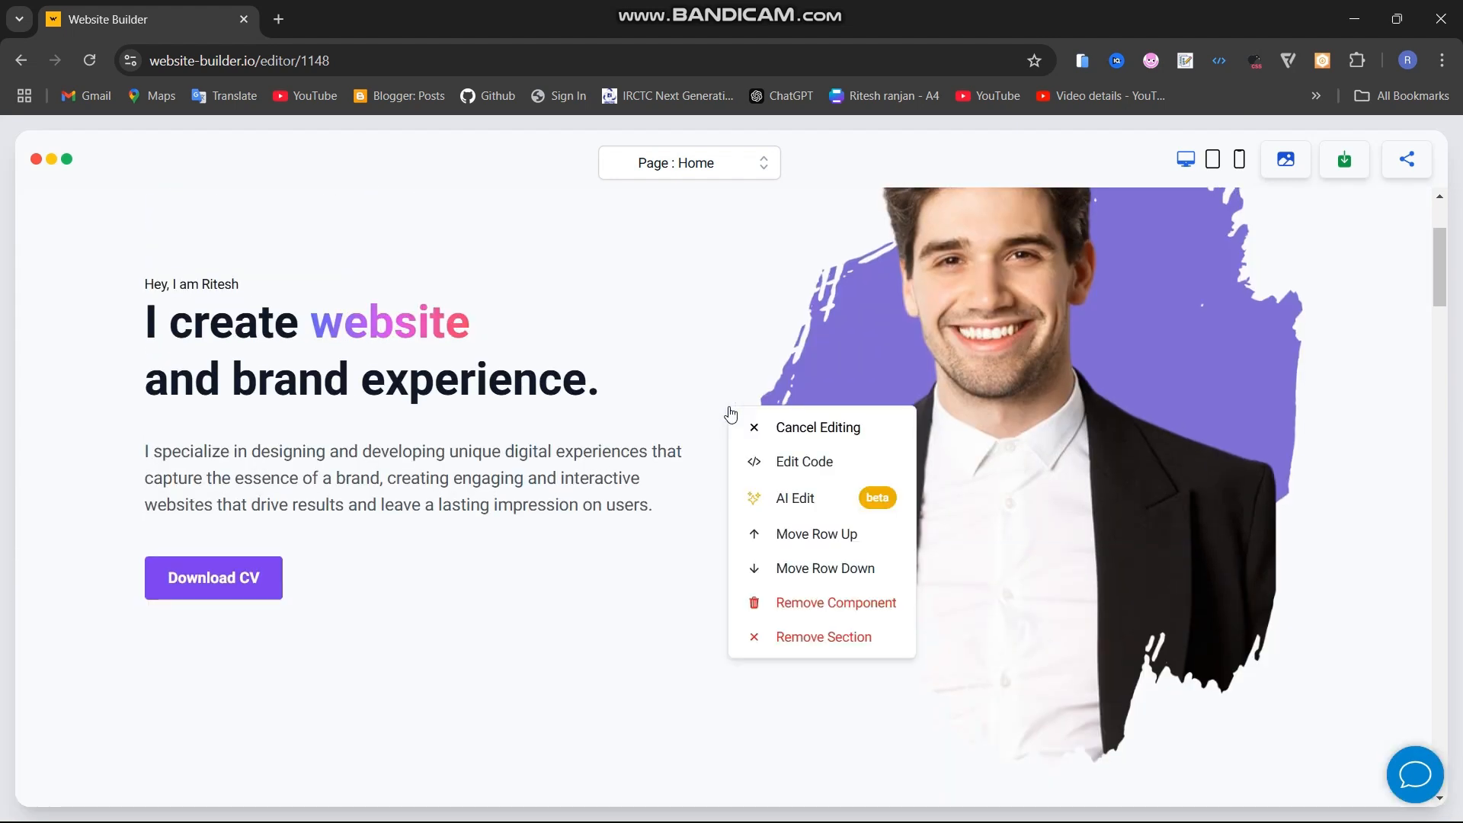
pyautogui.click(663, 415)
pyautogui.scroll(3, 664, 419)
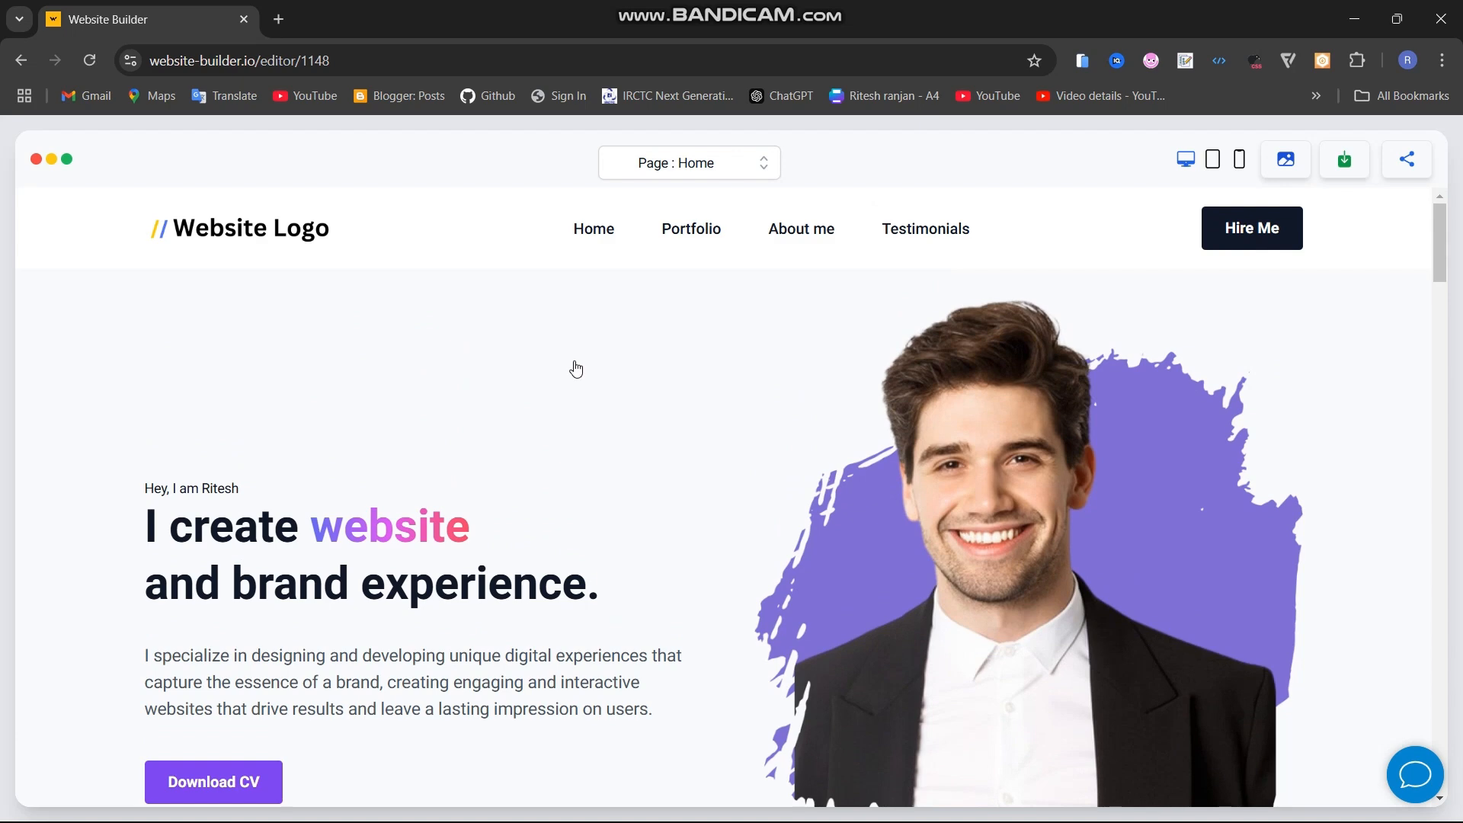
pyautogui.scroll(-3, 576, 369)
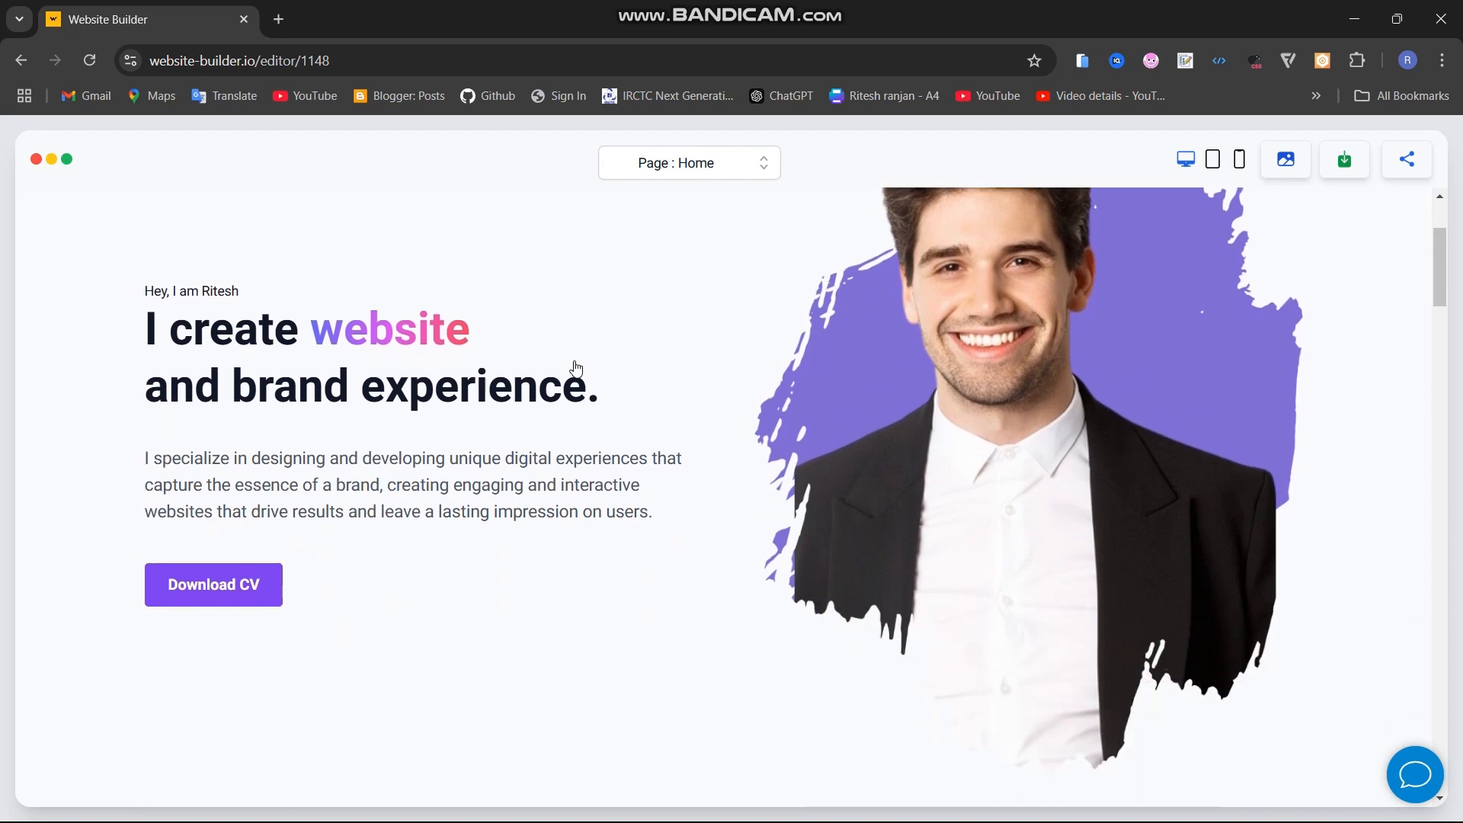
pyautogui.scroll(3, 576, 369)
pyautogui.scroll(-2, 547, 466)
pyautogui.scroll(2, 533, 442)
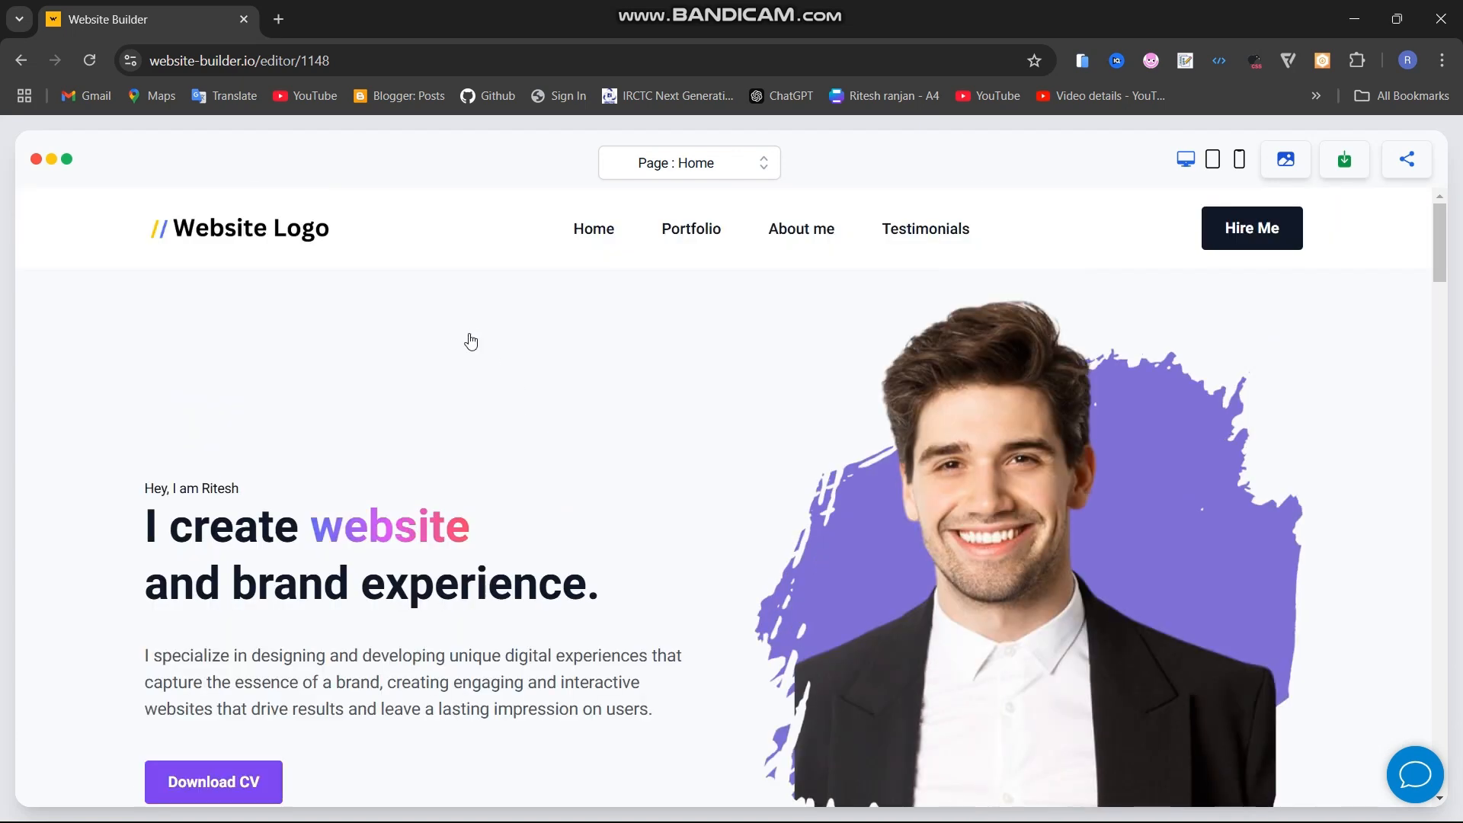
pyautogui.scroll(-2, 516, 385)
pyautogui.scroll(2, 501, 313)
# Use AI Edit on the header with the prompt: fix the header at top side so that when we scroll down it will always at top
pyautogui.click(448, 260)
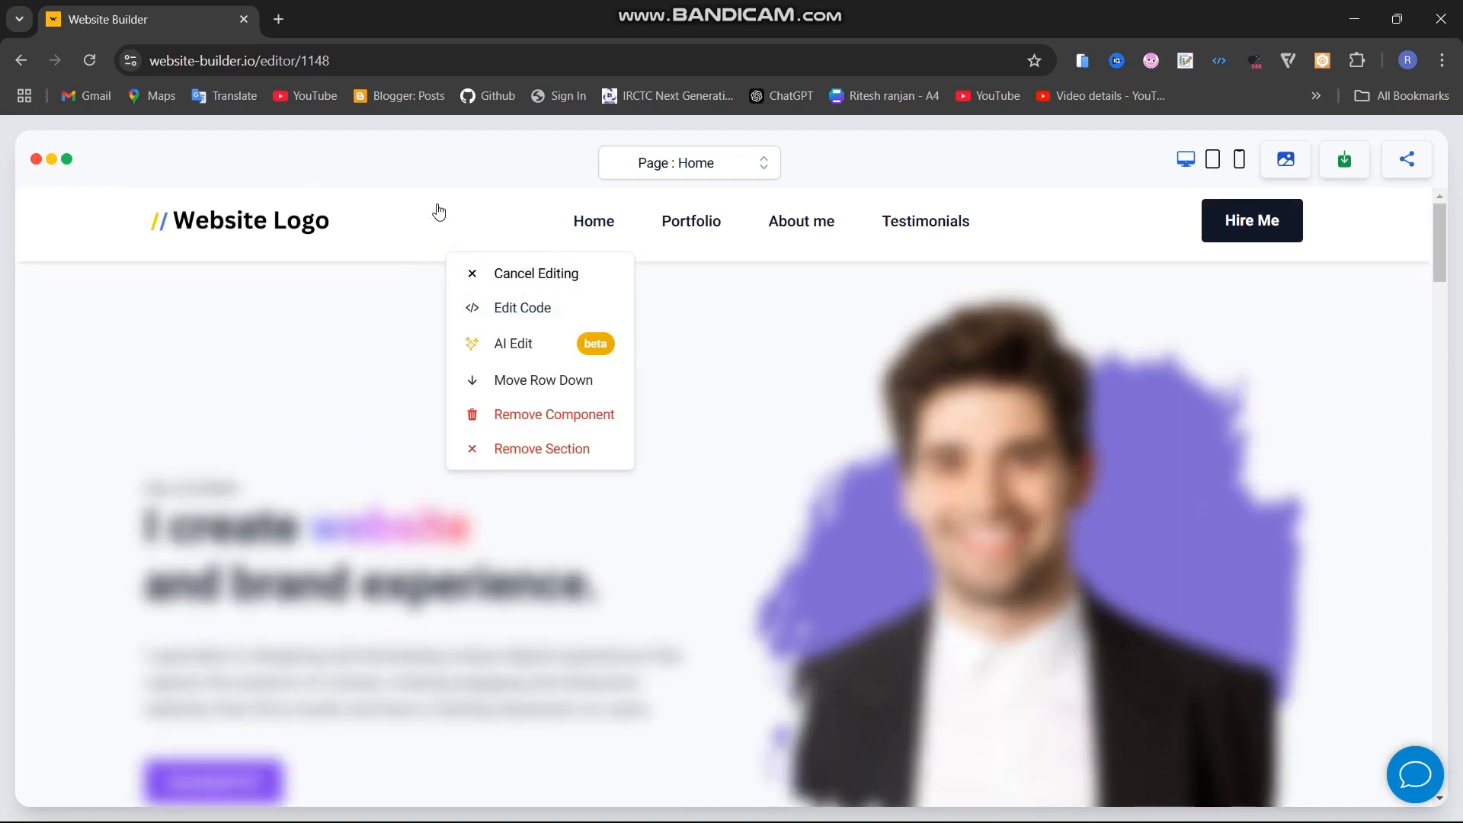
pyautogui.click(540, 365)
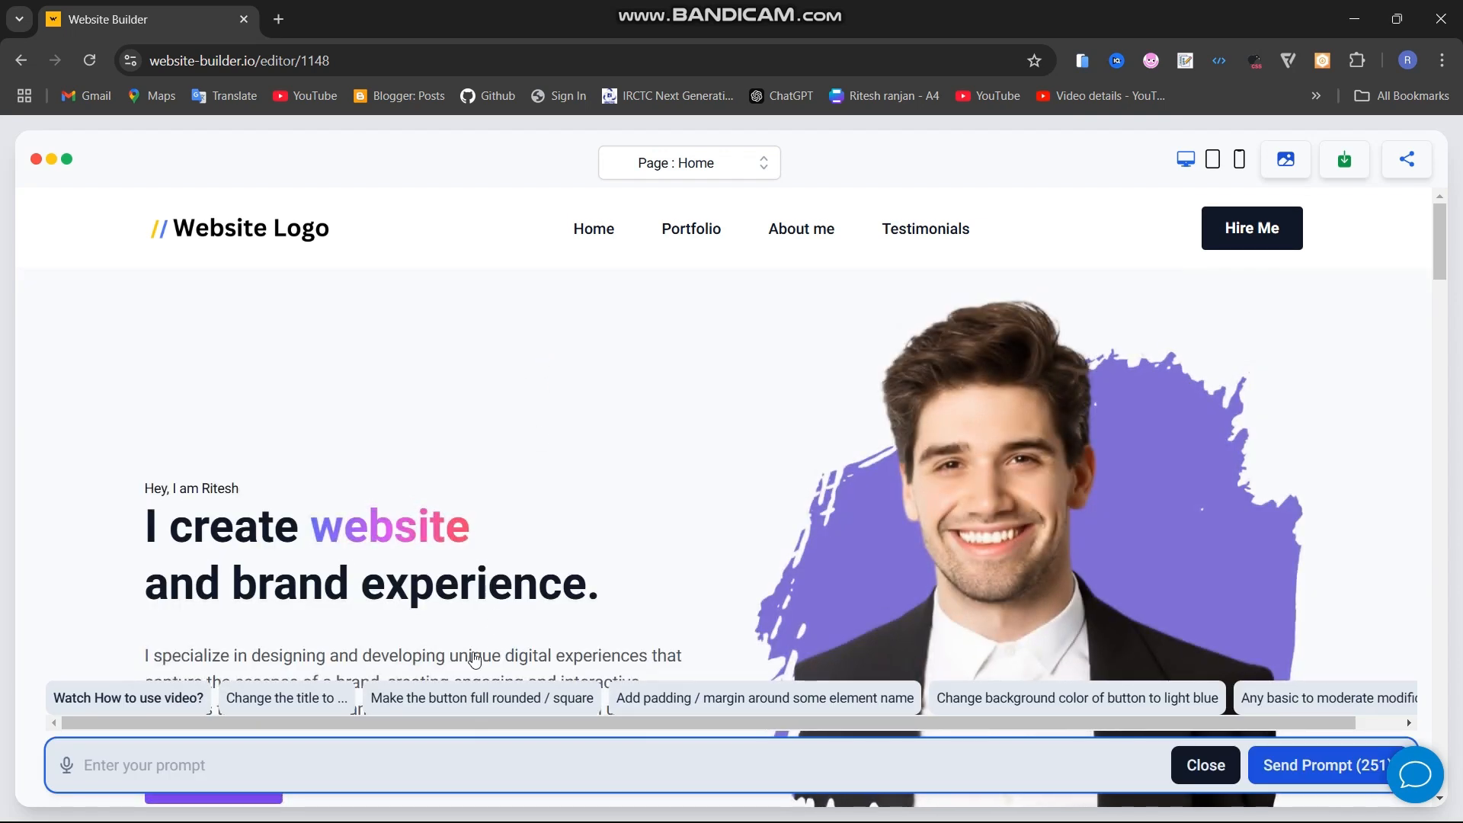
pyautogui.click(388, 786)
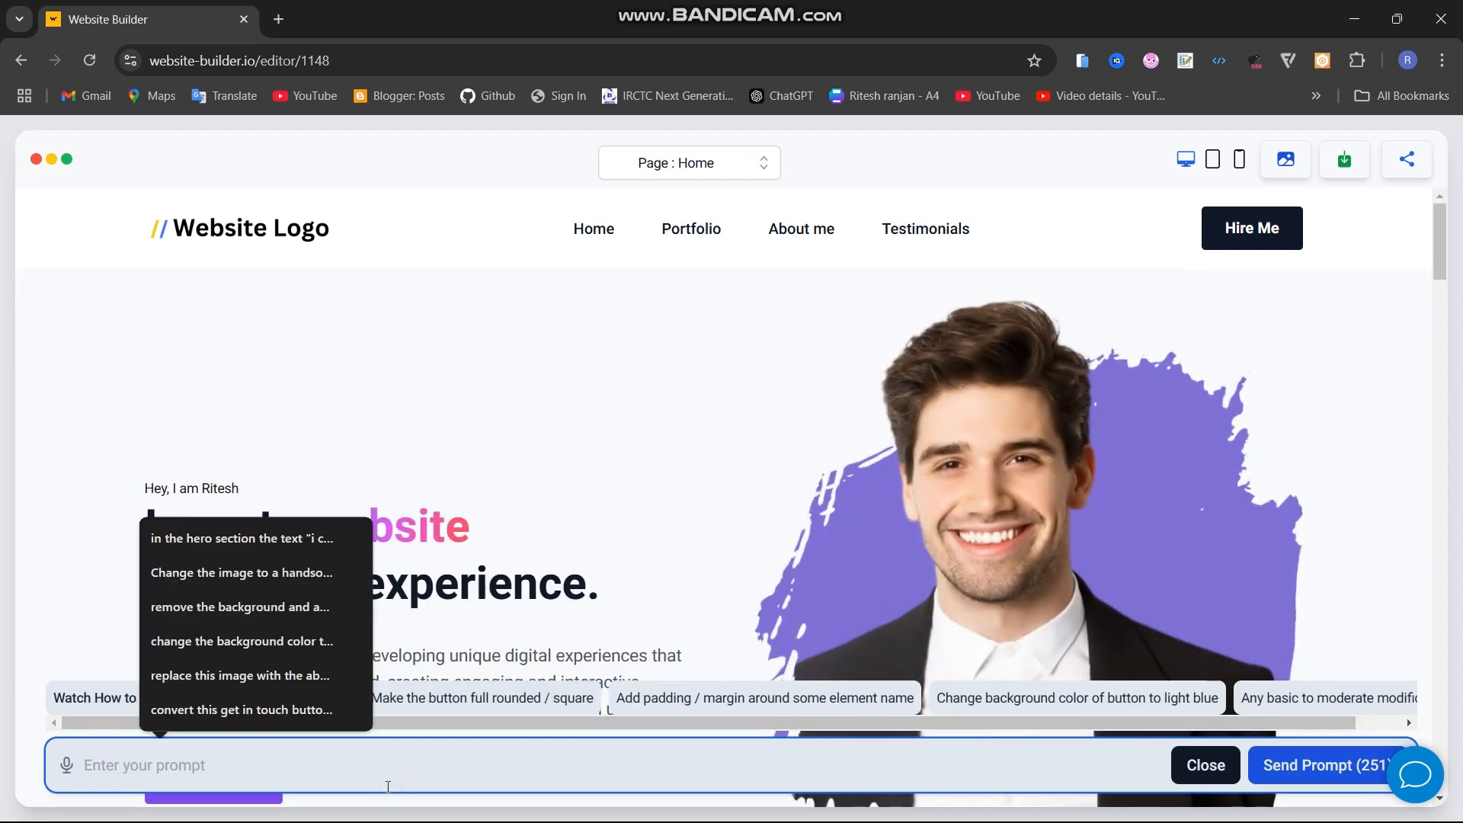
pyautogui.write('fix the header at top side so that when we scroll down it will always at top')
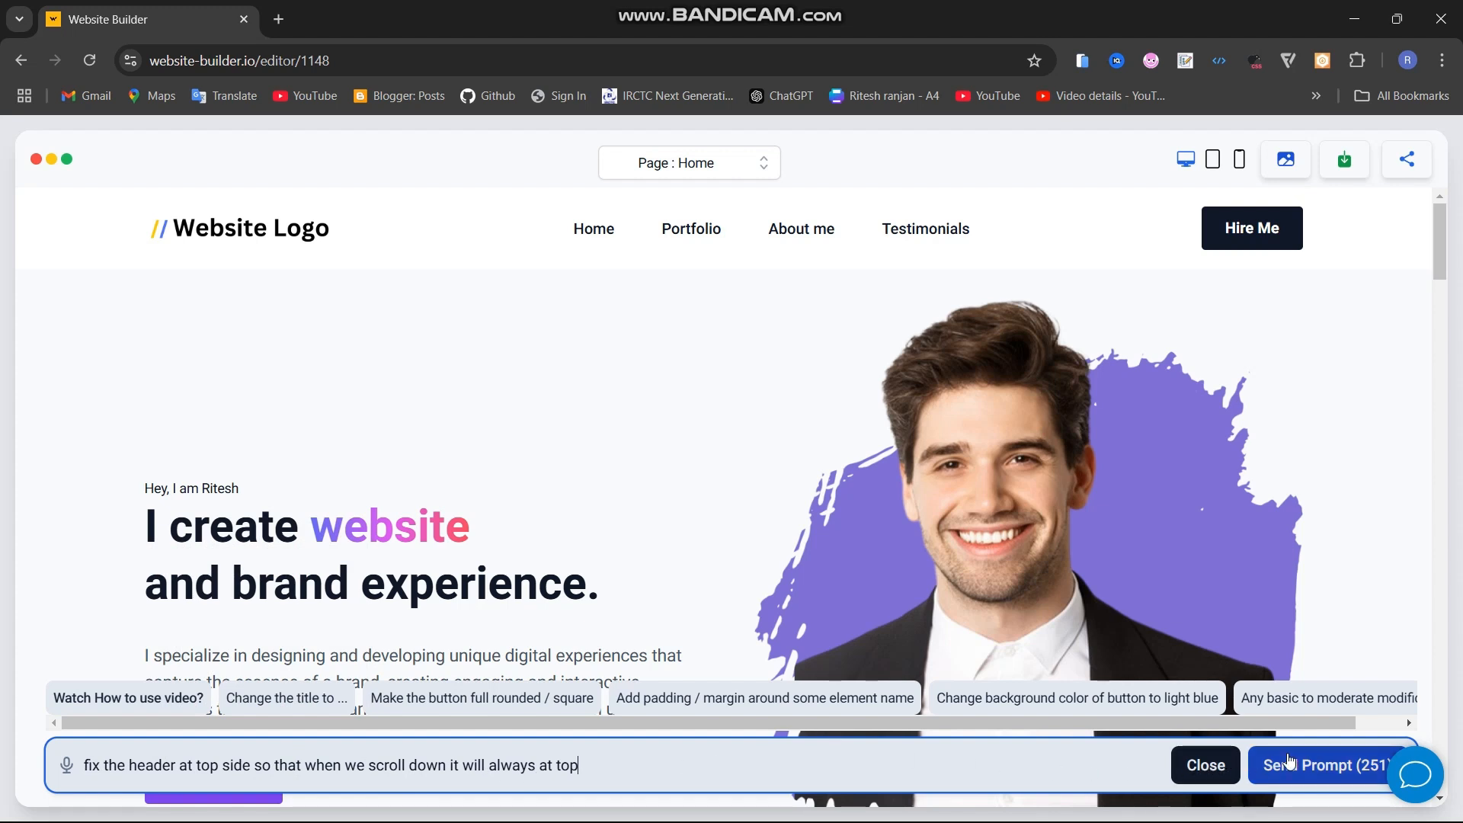
pyautogui.click(1319, 766)
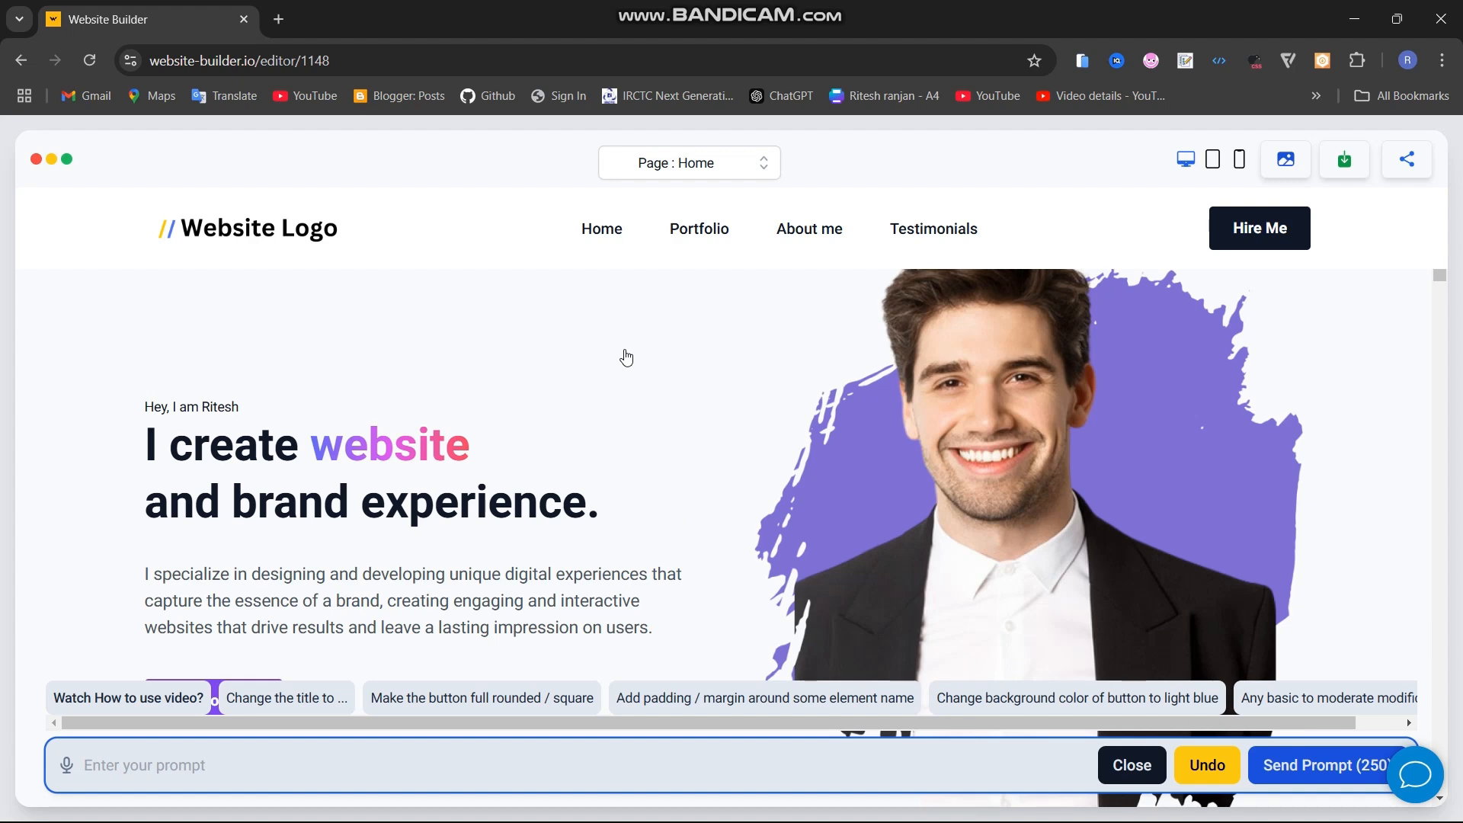
# Check the header's position while moving between the hero and My Expertise sections
pyautogui.scroll(-5, 626, 358)
pyautogui.scroll(5, 626, 358)
pyautogui.scroll(-8, 615, 423)
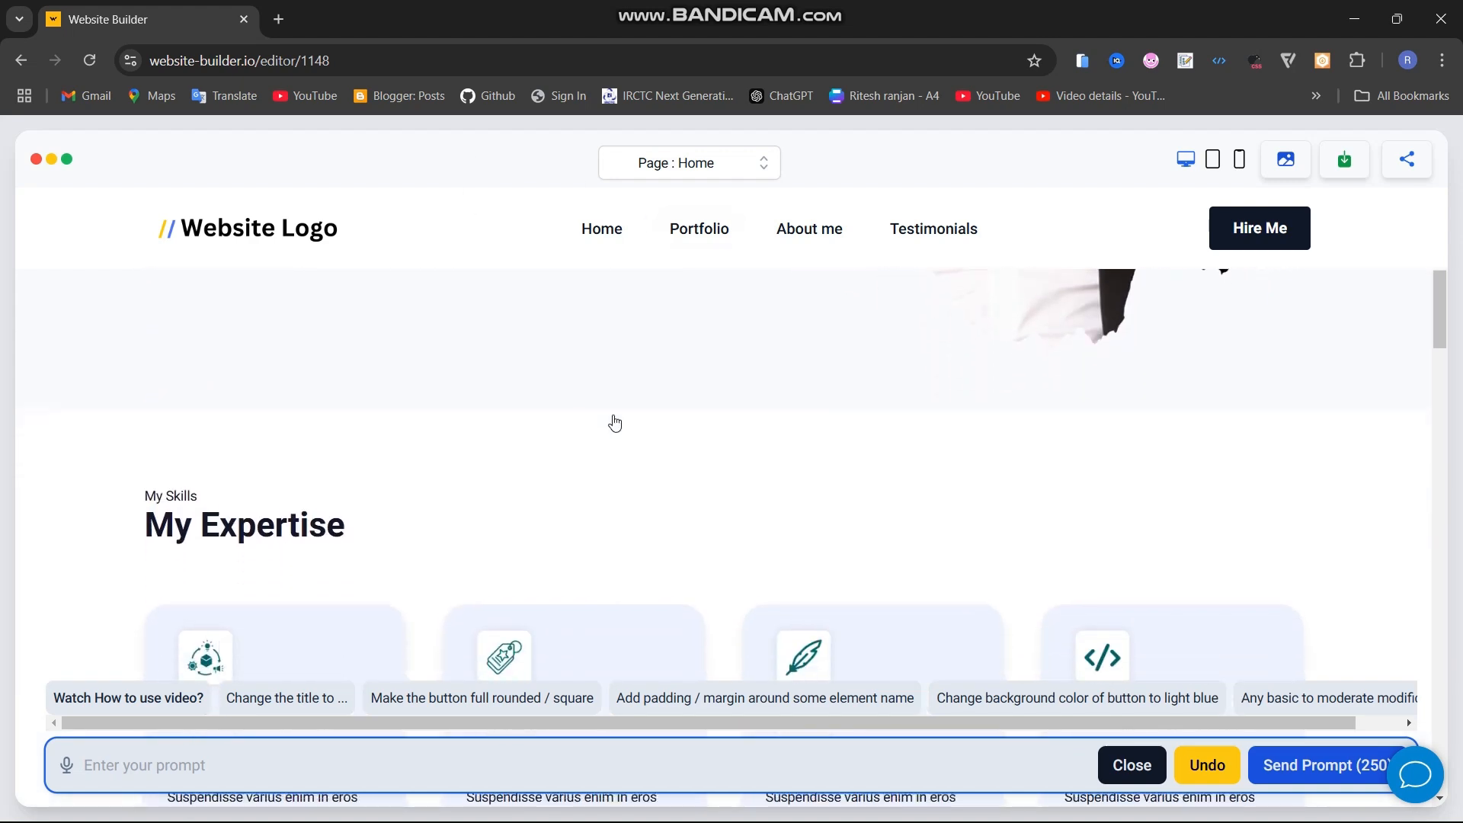
pyautogui.scroll(8, 615, 423)
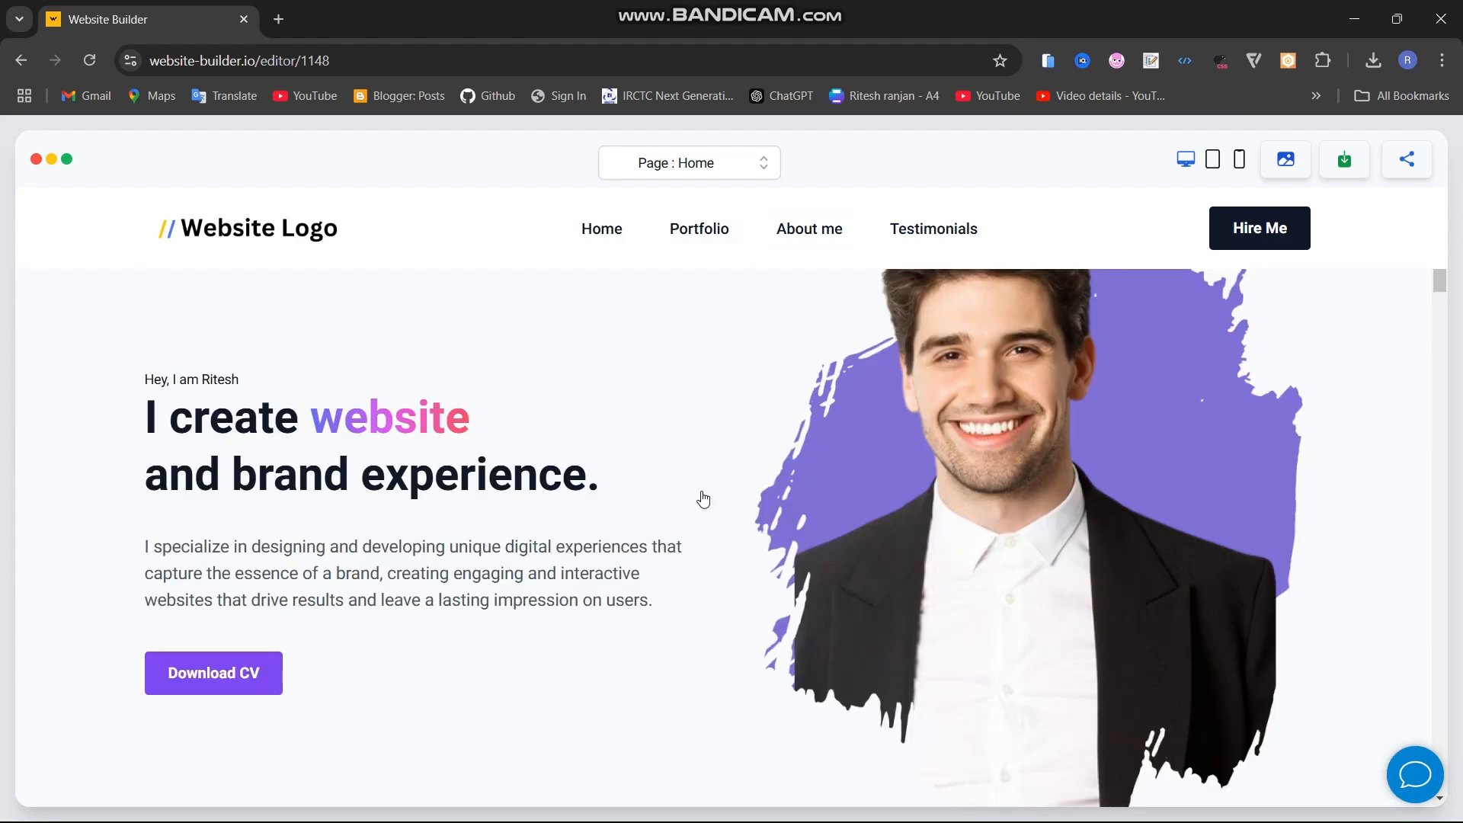
pyautogui.scroll(1, 703, 499)
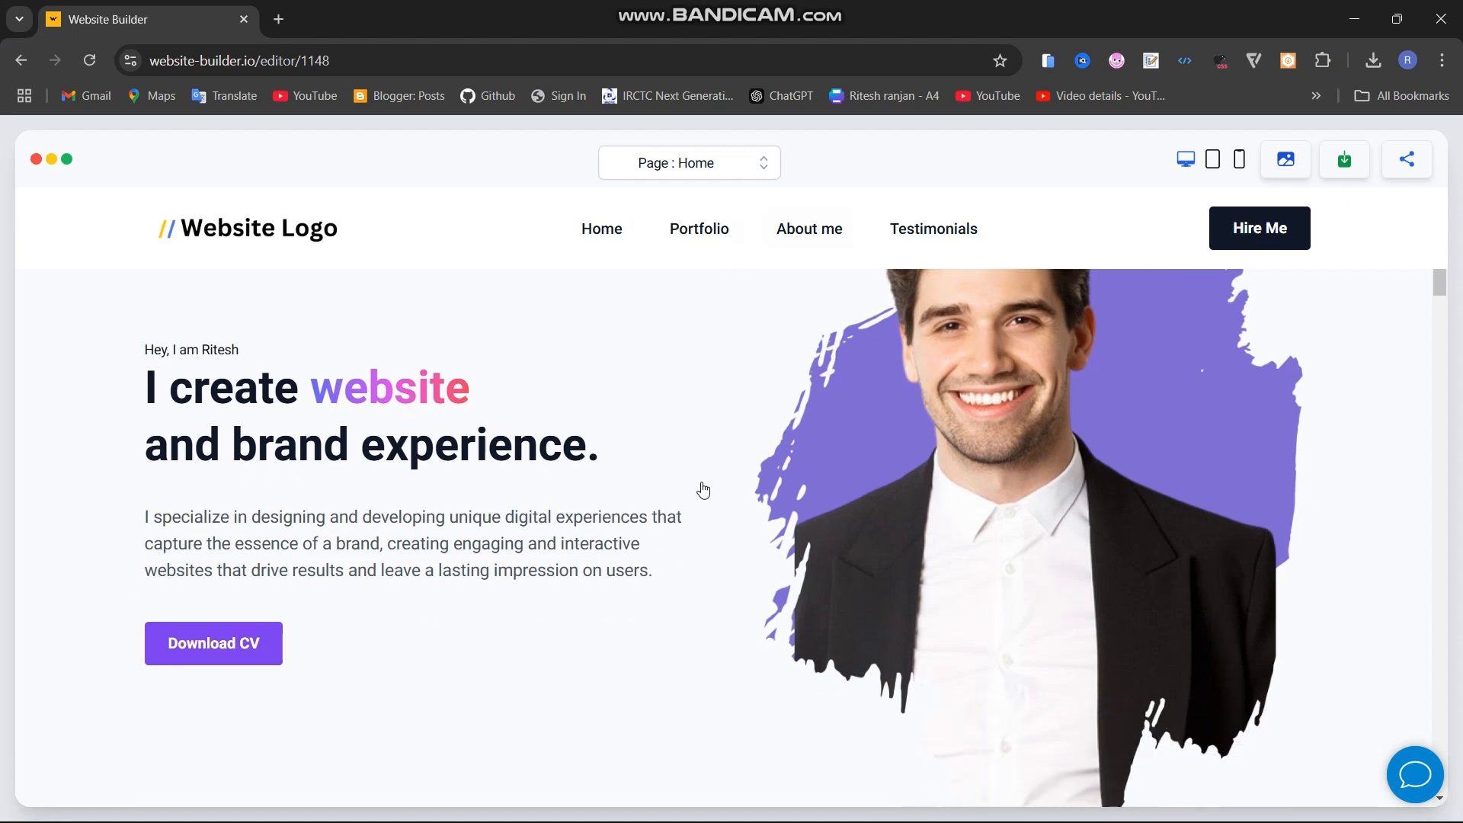
pyautogui.scroll(-6, 703, 499)
pyautogui.scroll(-1, 701, 491)
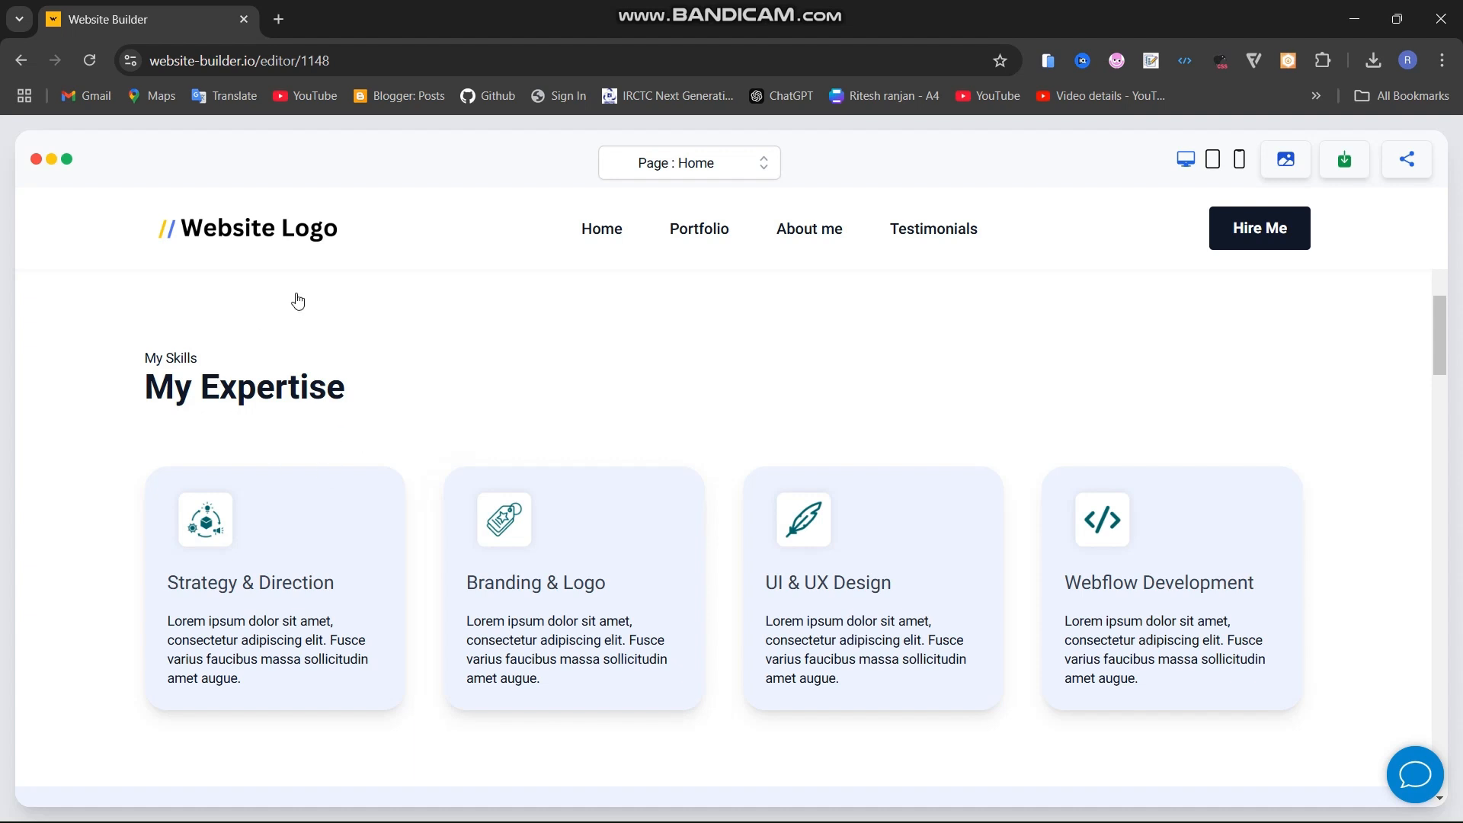
# Use AI Edit on the My Expertise section to align its heading in the center
pyautogui.scroll(-1, 330, 433)
pyautogui.rightClick(275, 333)
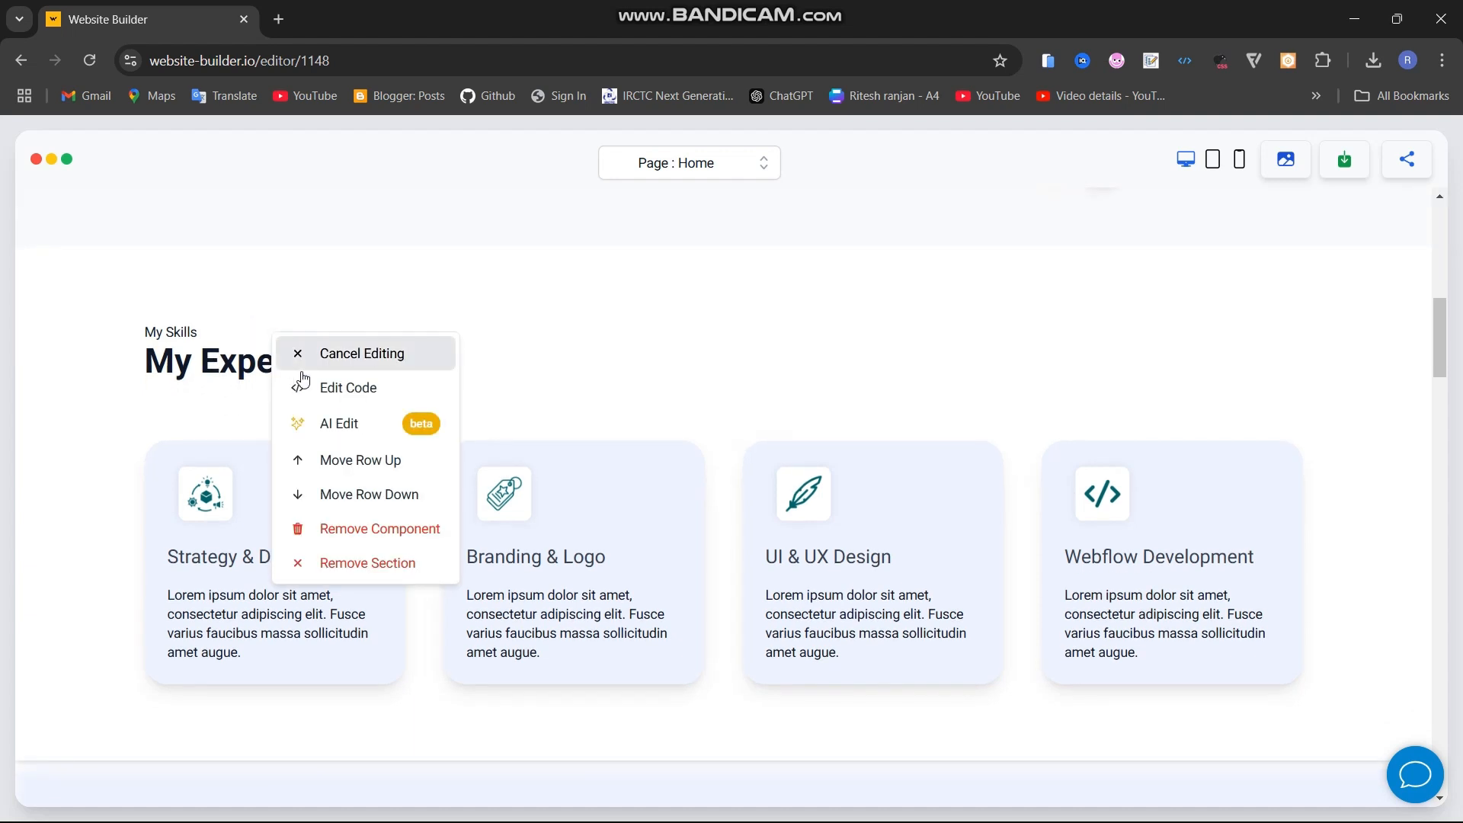
pyautogui.click(338, 421)
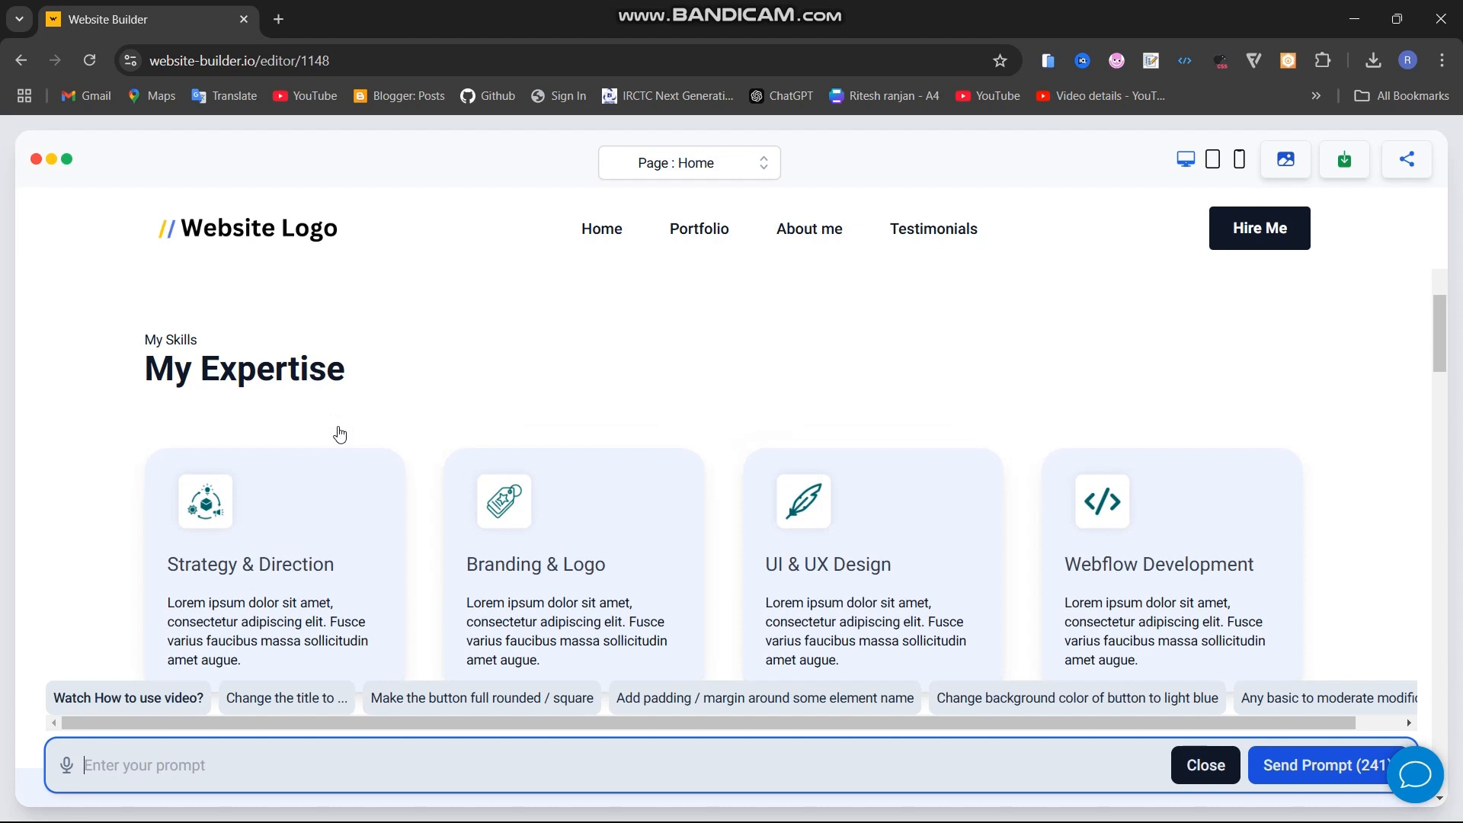
pyautogui.write('align this he')
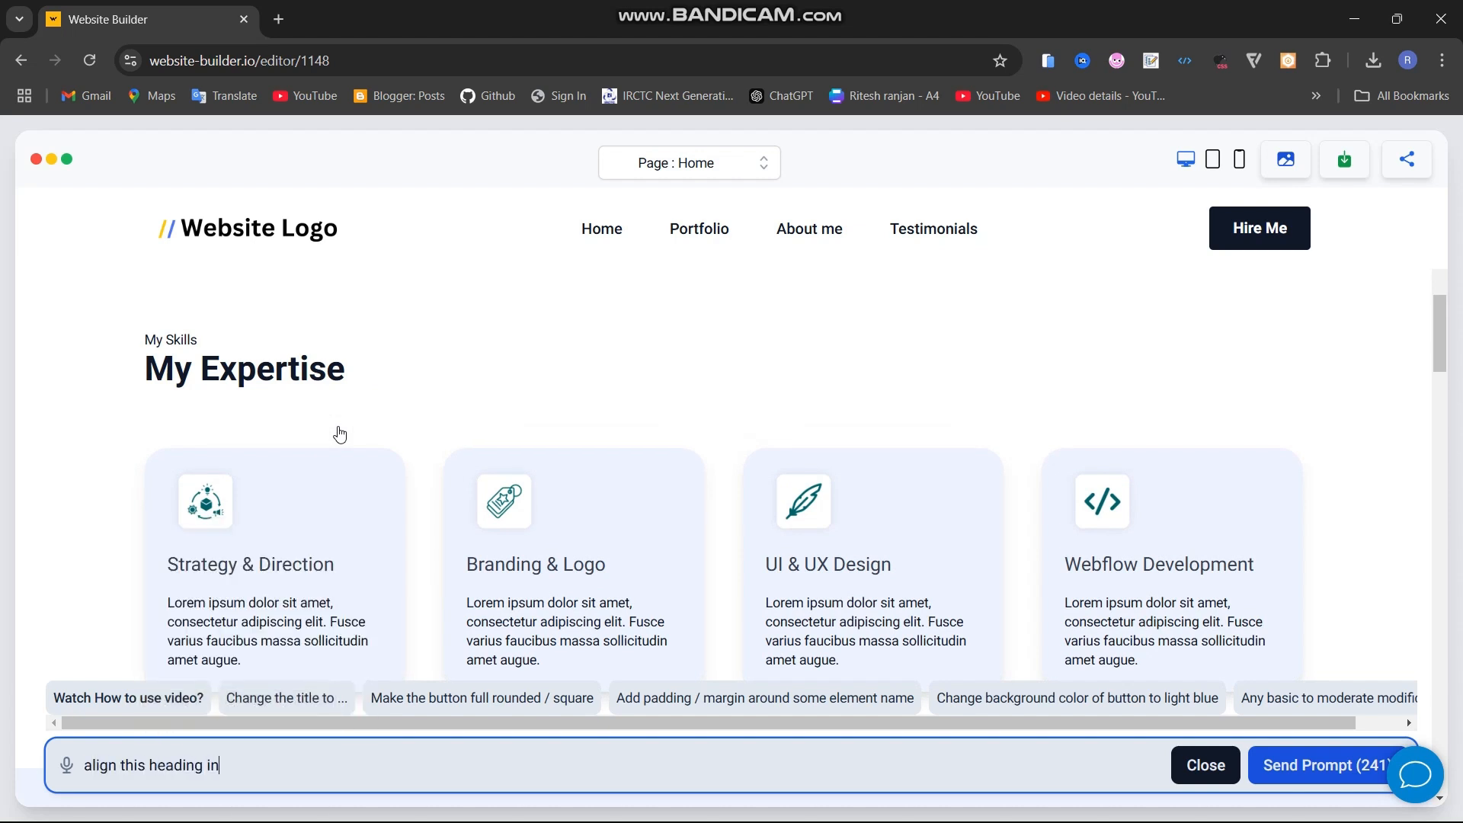
pyautogui.press('Return')
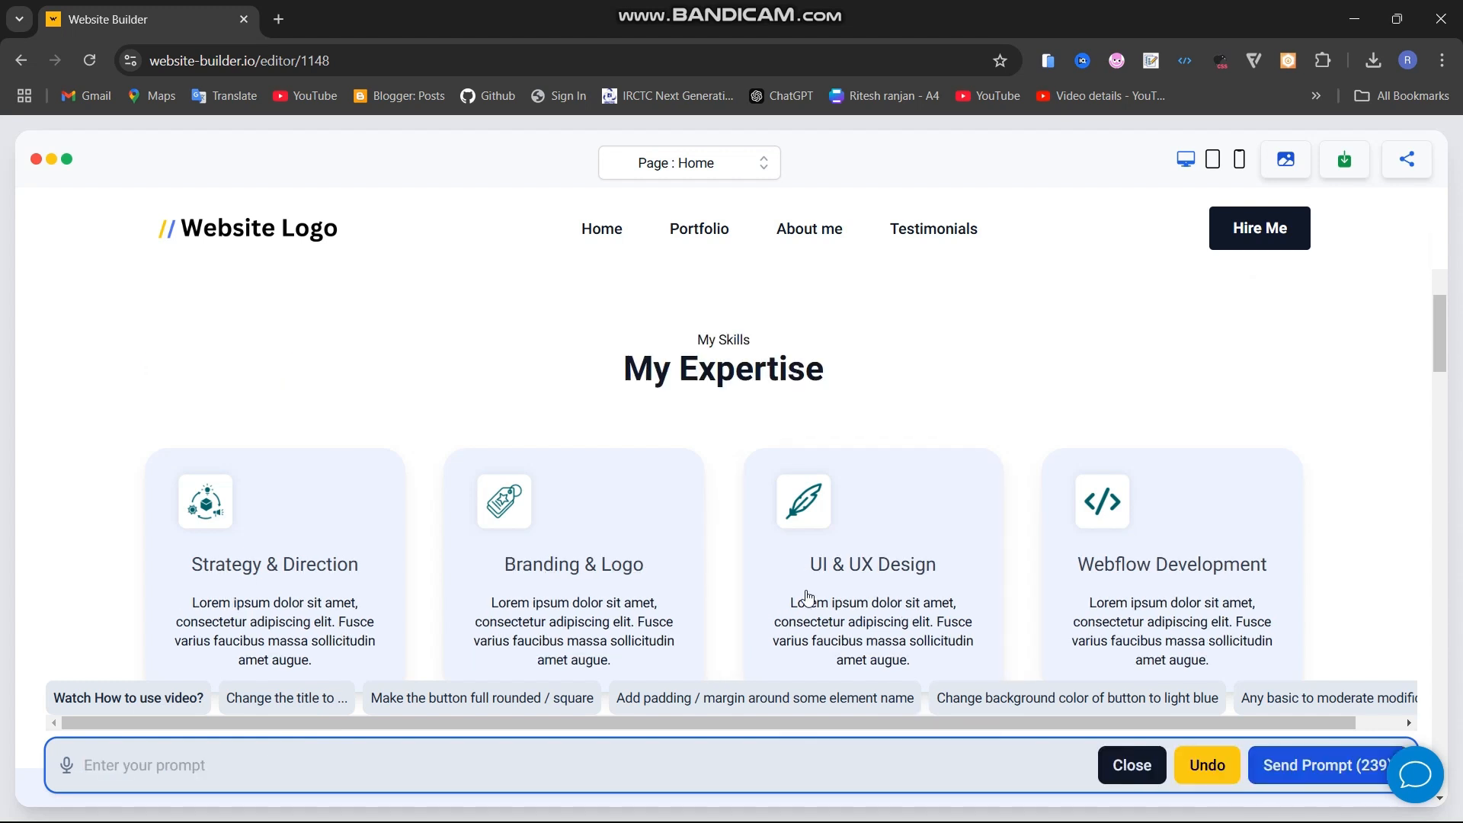
pyautogui.click(1132, 765)
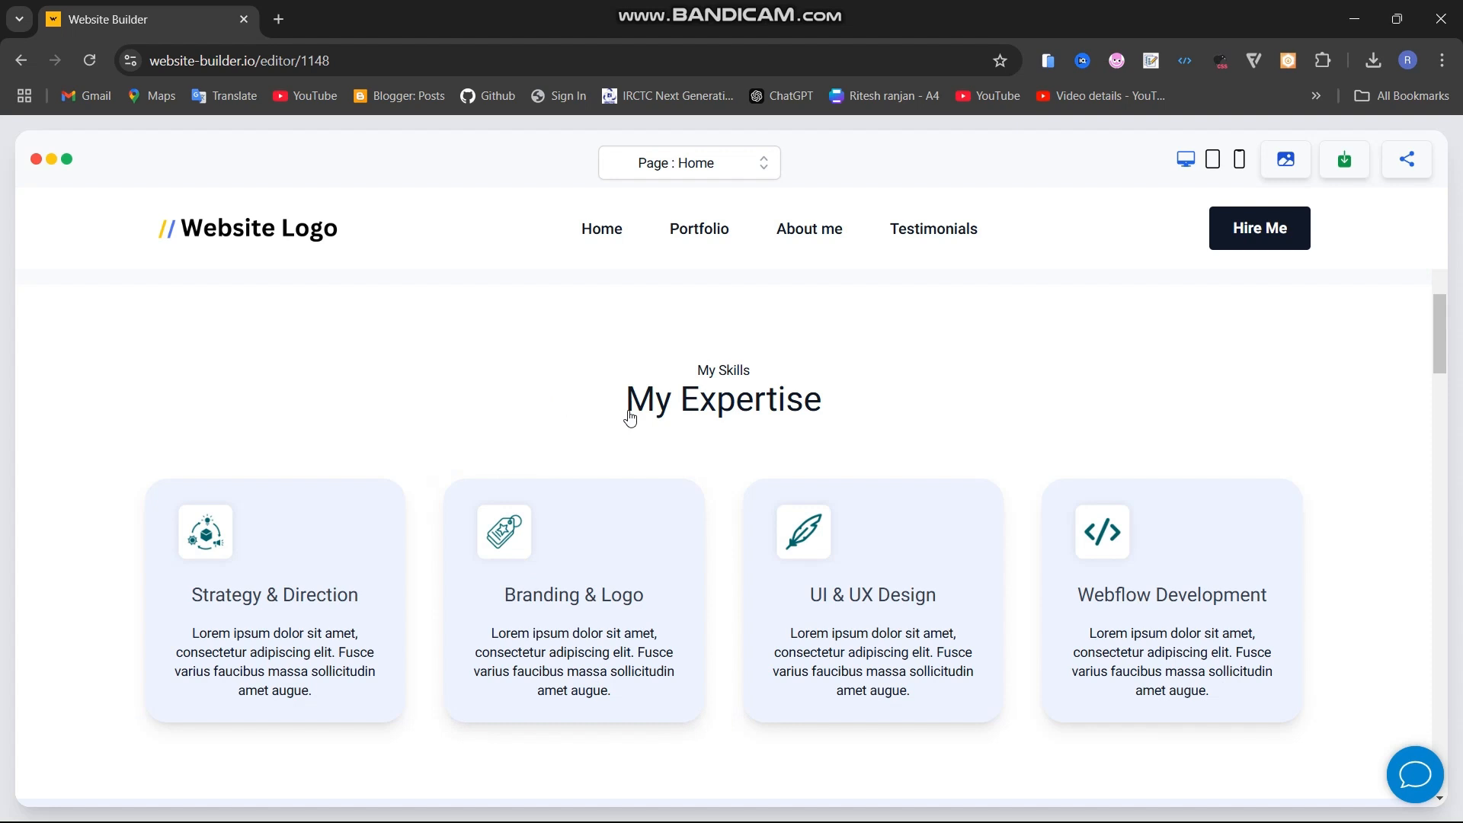
# Use AI Edit on the My Expertise section with the prompt: i want the image in center
pyautogui.click(277, 565)
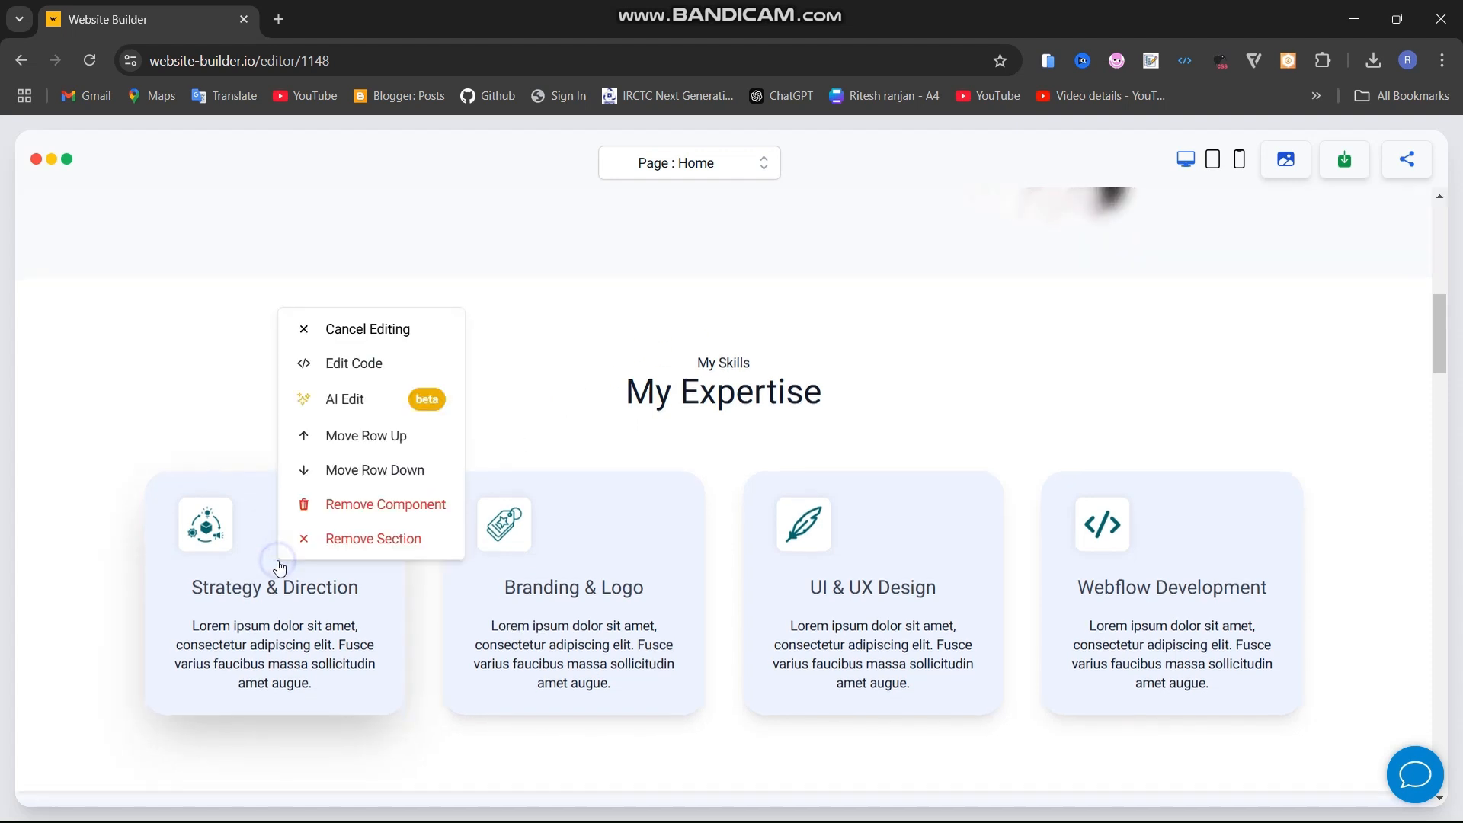
pyautogui.click(367, 401)
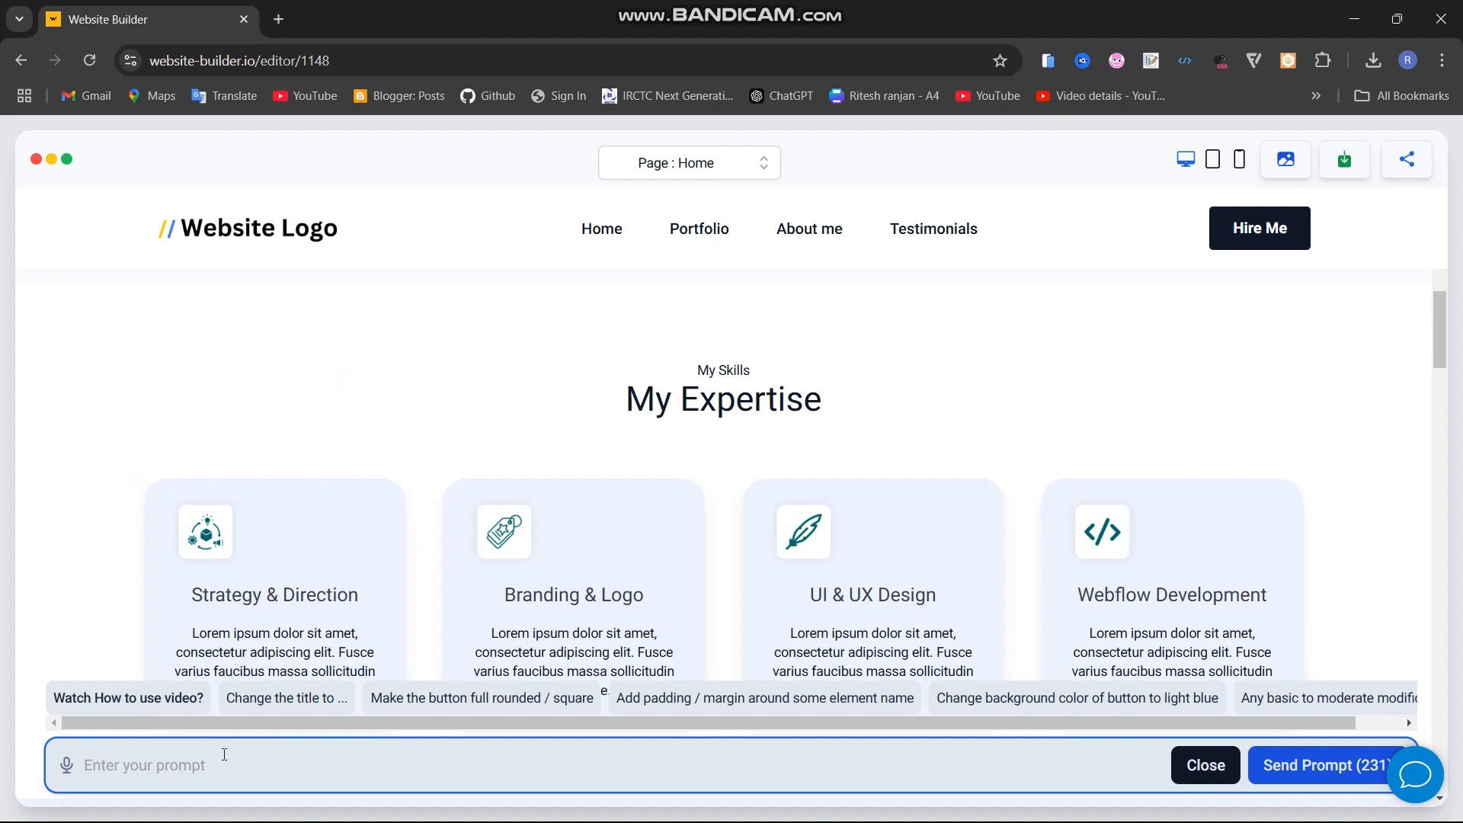
pyautogui.write('i w')
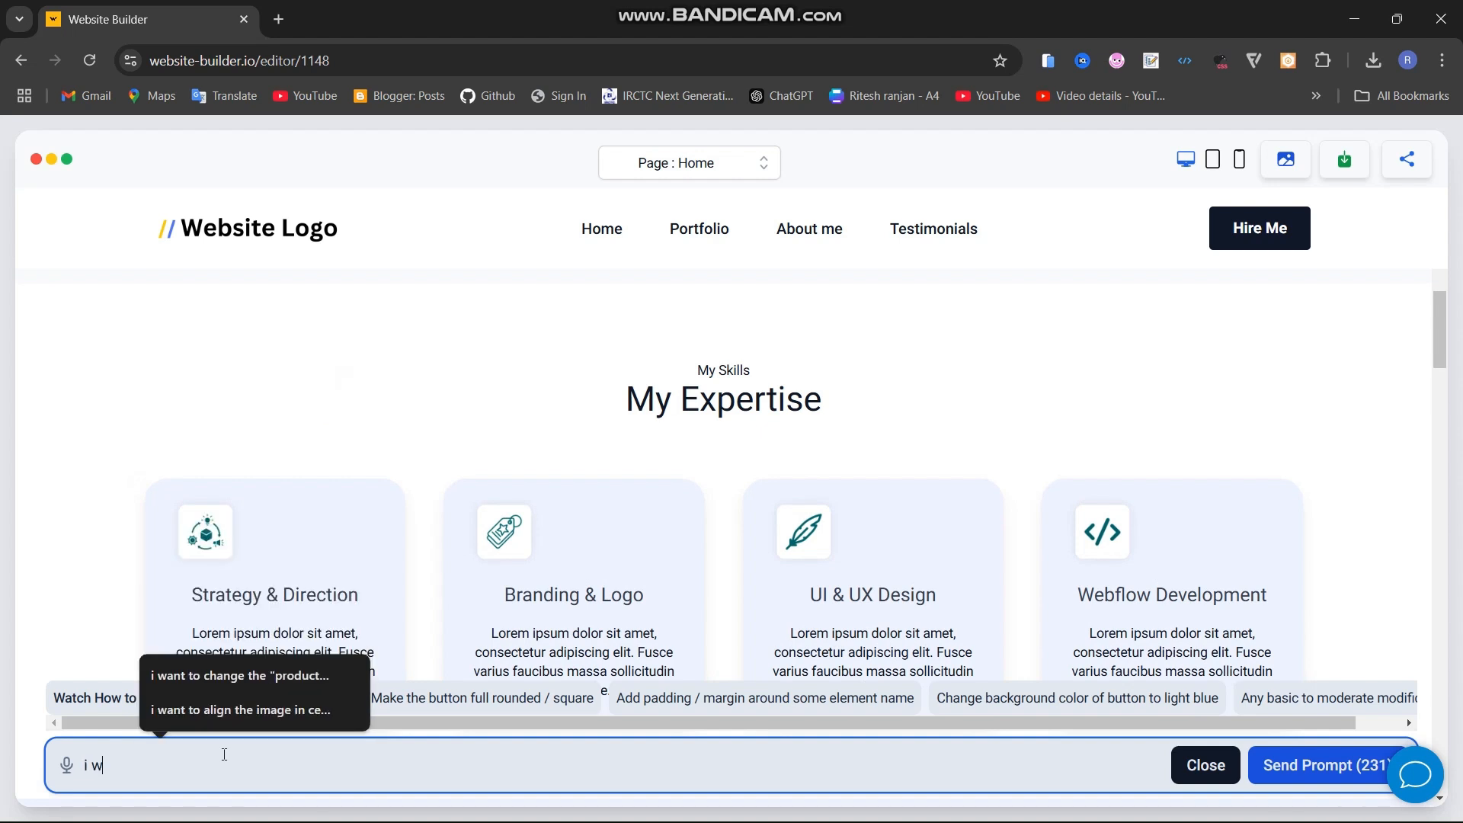
pyautogui.write('ant the image in center')
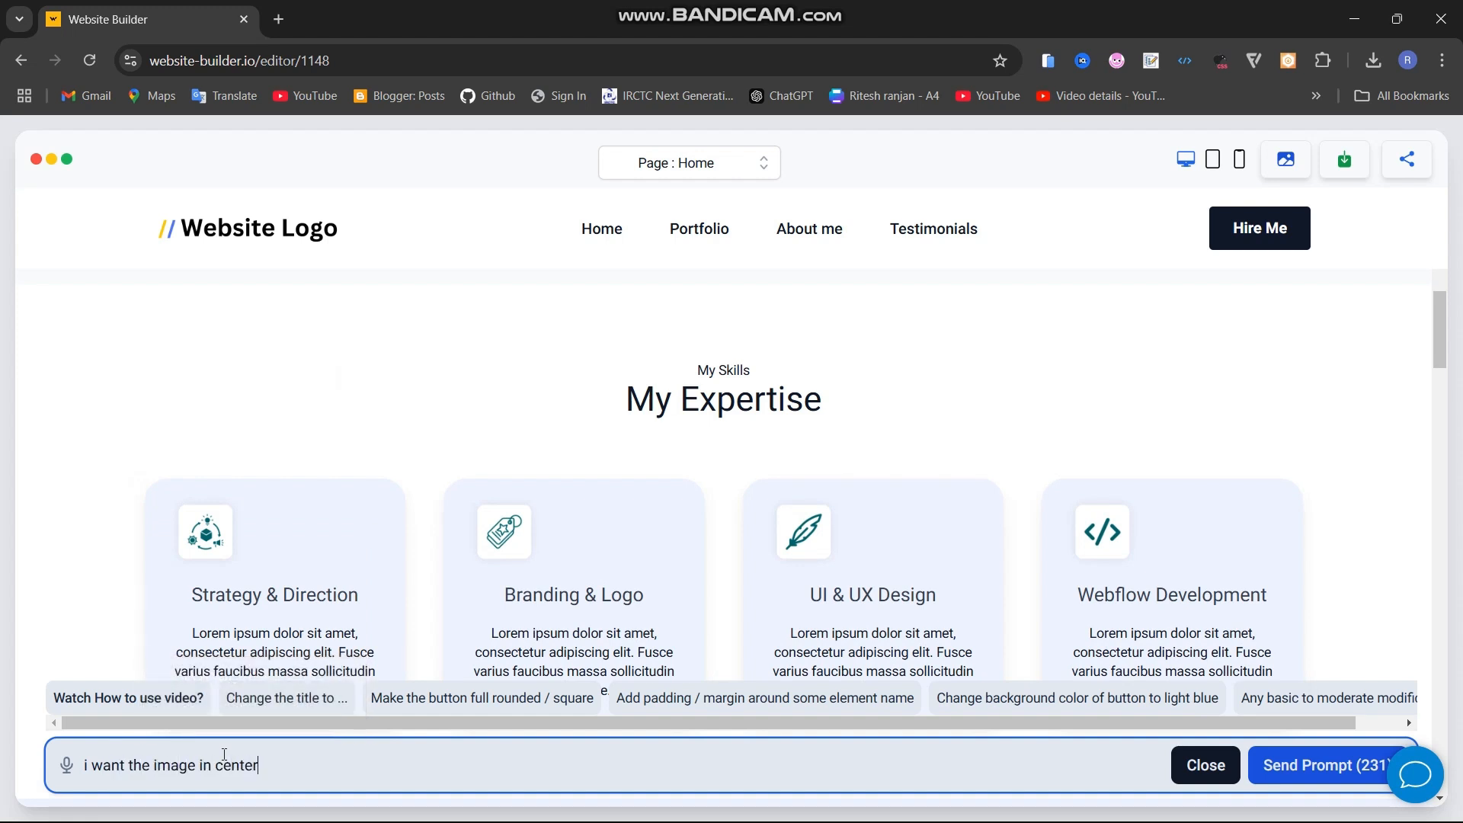
pyautogui.press('Return')
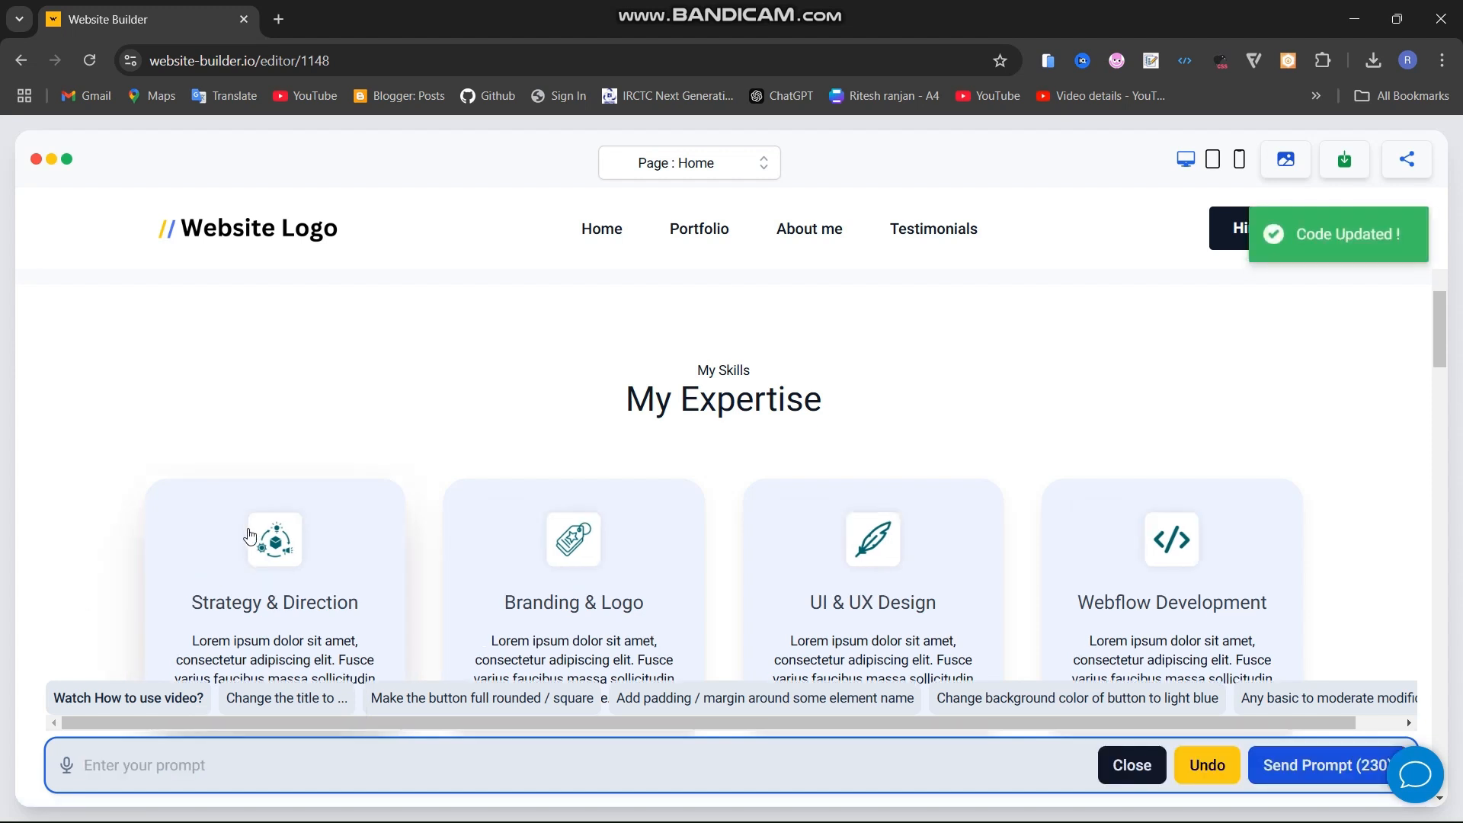
pyautogui.scroll(-2, 258, 564)
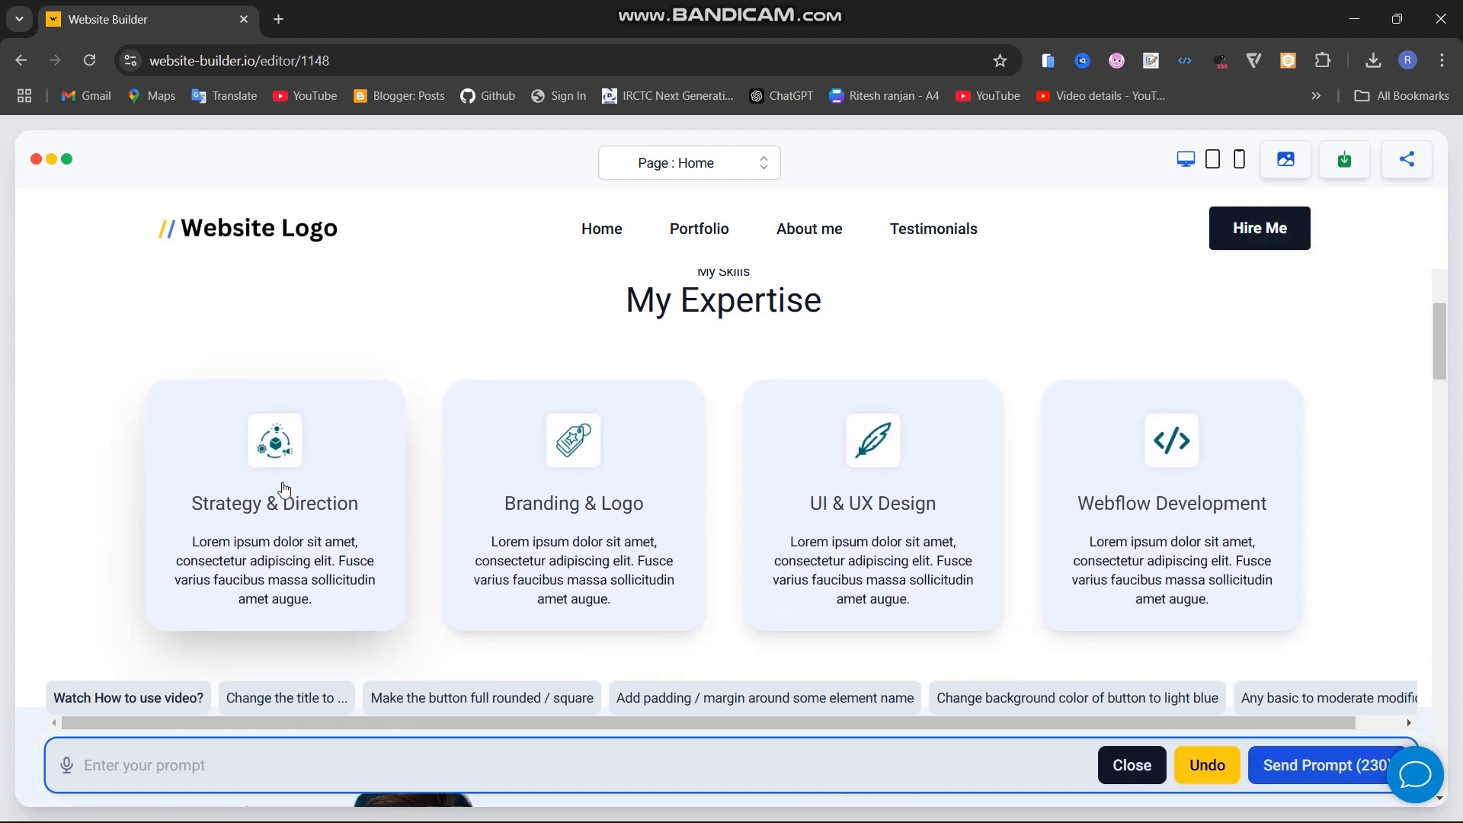
# Prompt AI Edit to make the headings in the My Expertise section bold
pyautogui.click(375, 770)
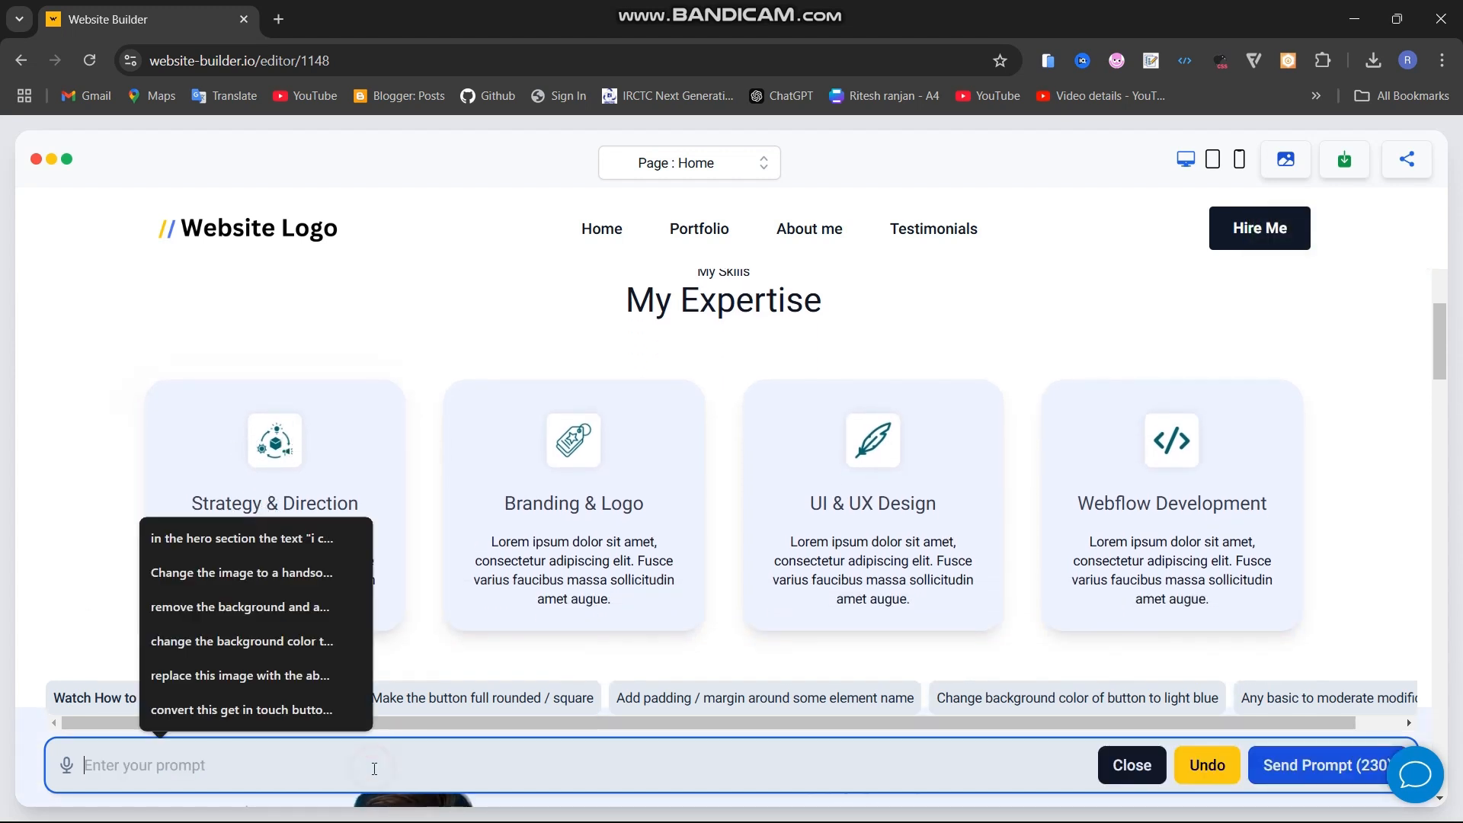
pyautogui.write('bo')
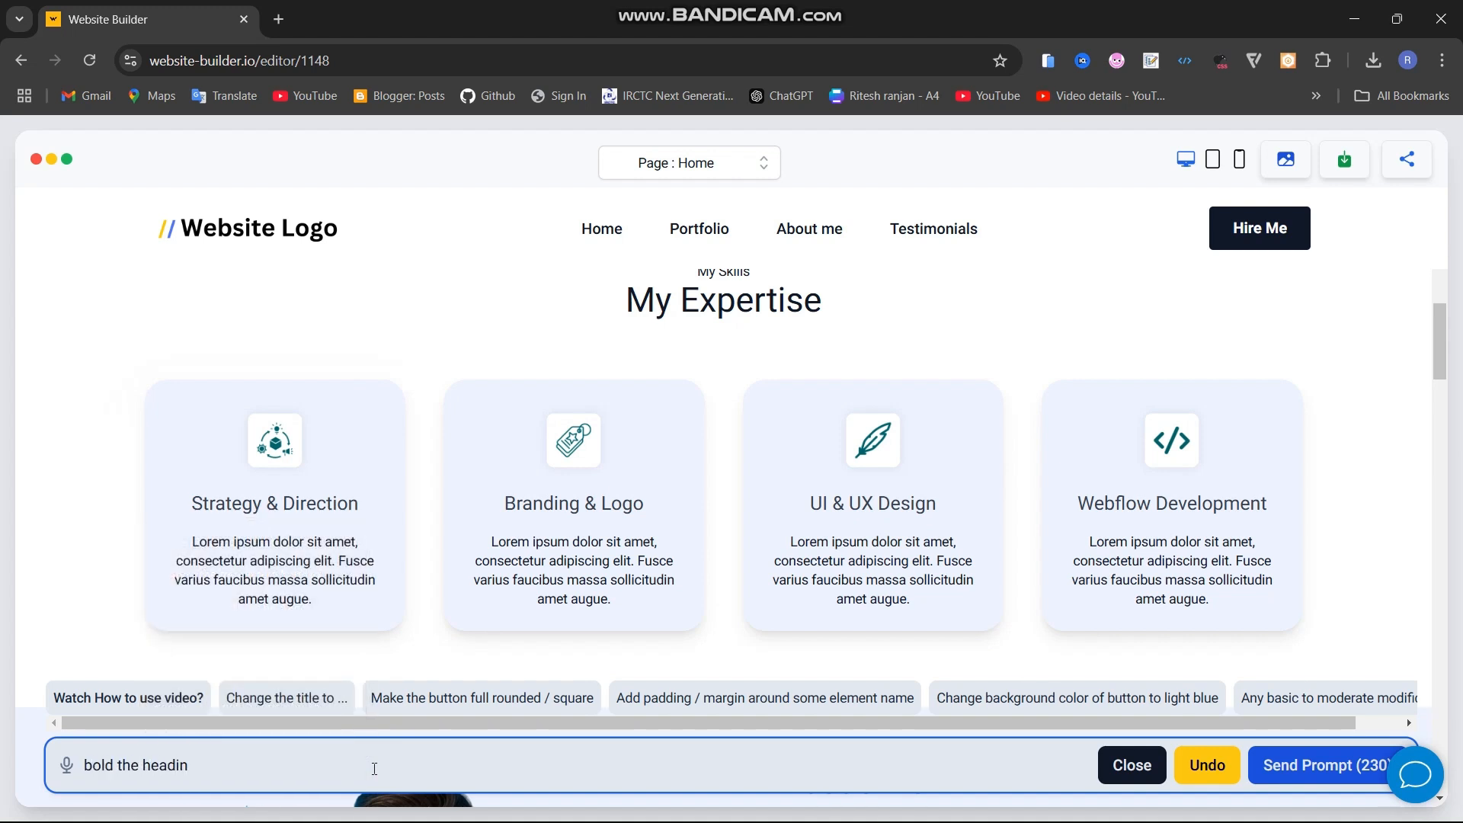
pyautogui.write('ld the headlines')
pyautogui.press('Return')
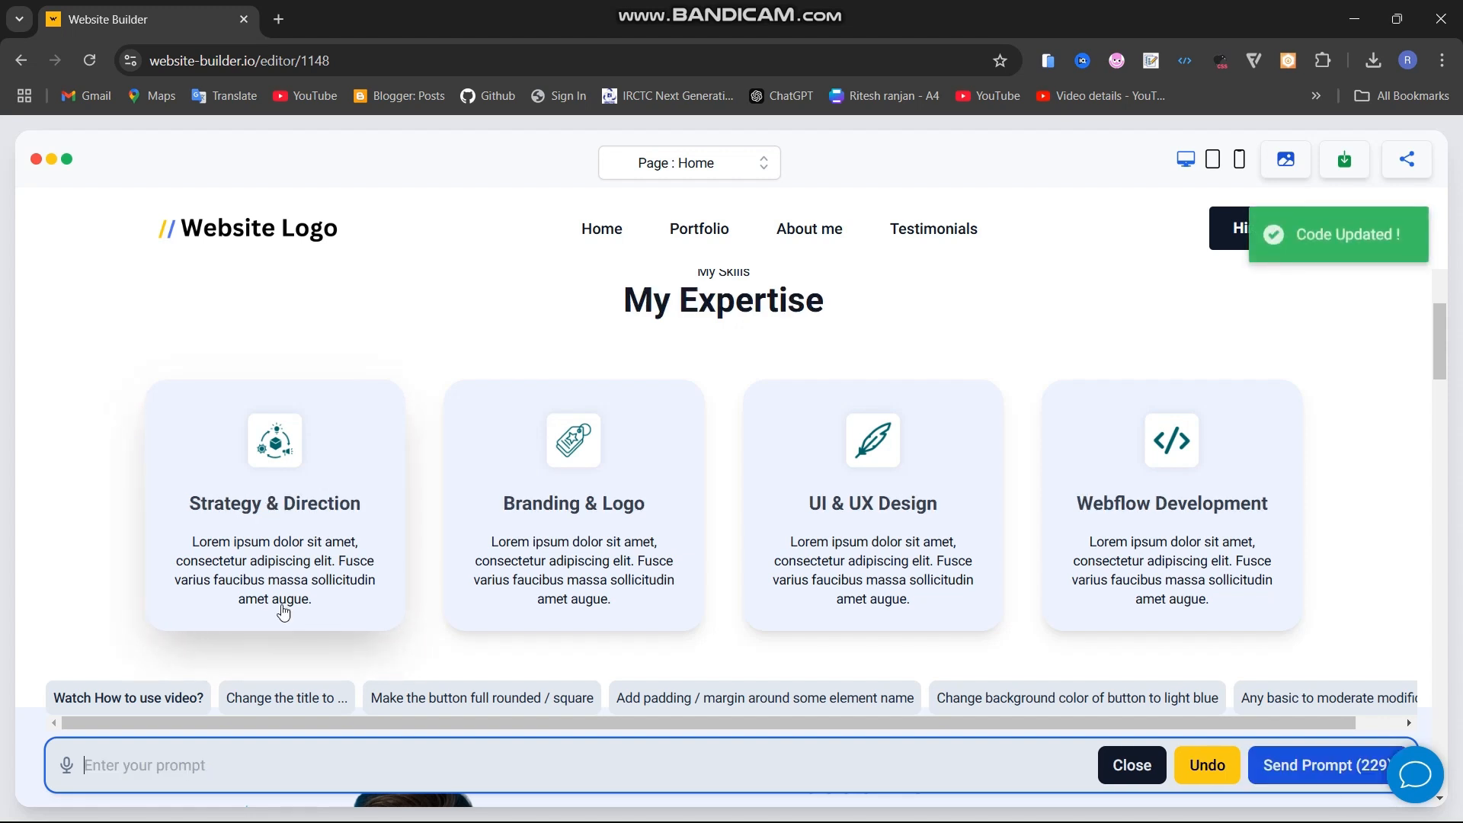
# Send the AI Edit prompt for the My Expertise cards: instead of this lorem ipsum write actual text
pyautogui.click(491, 762)
pyautogui.write('instead of this lorem ')
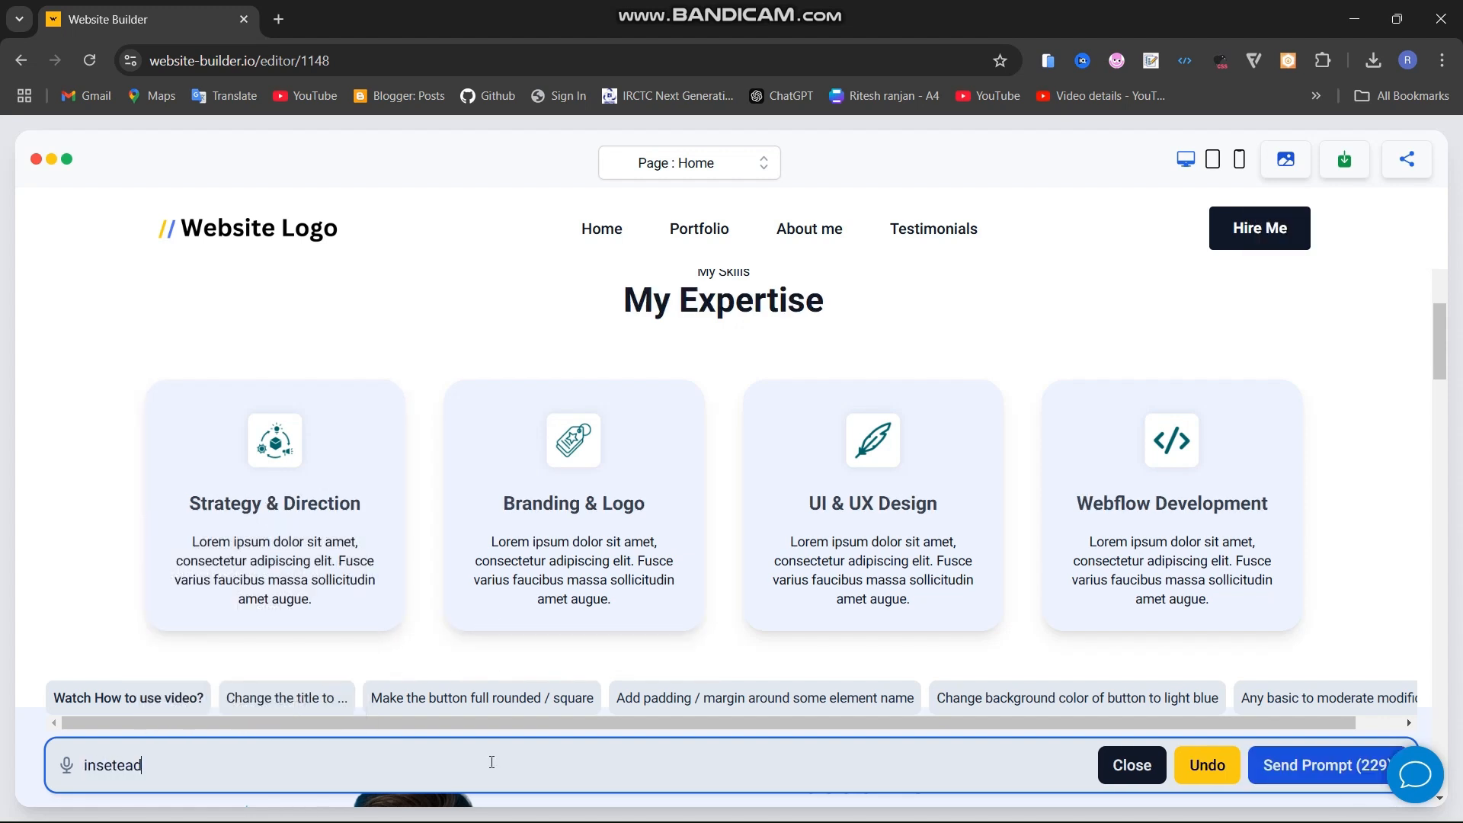
pyautogui.write('ipsum write actual text')
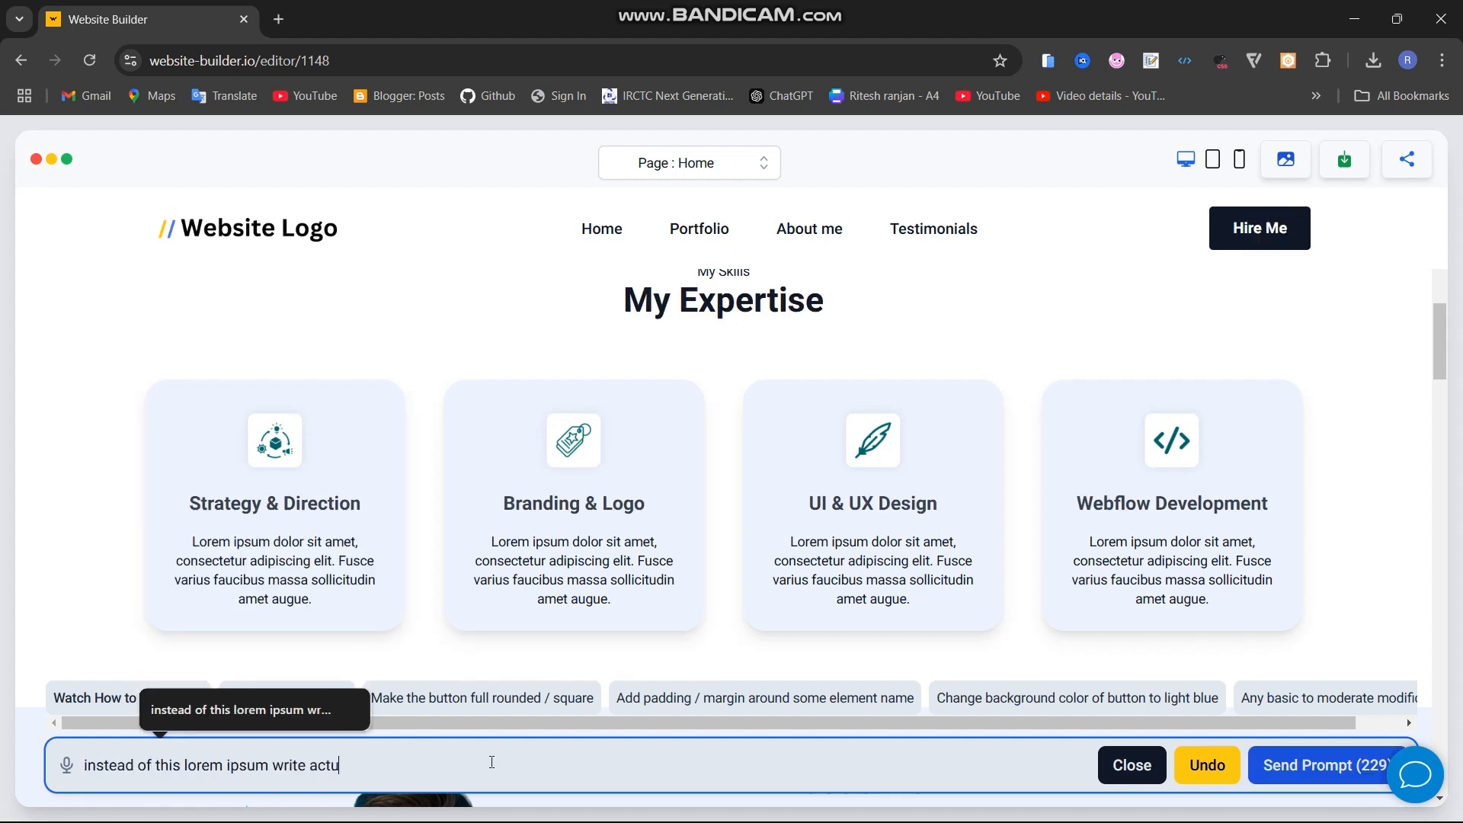
pyautogui.press('Return')
pyautogui.scroll(-1, 350, 568)
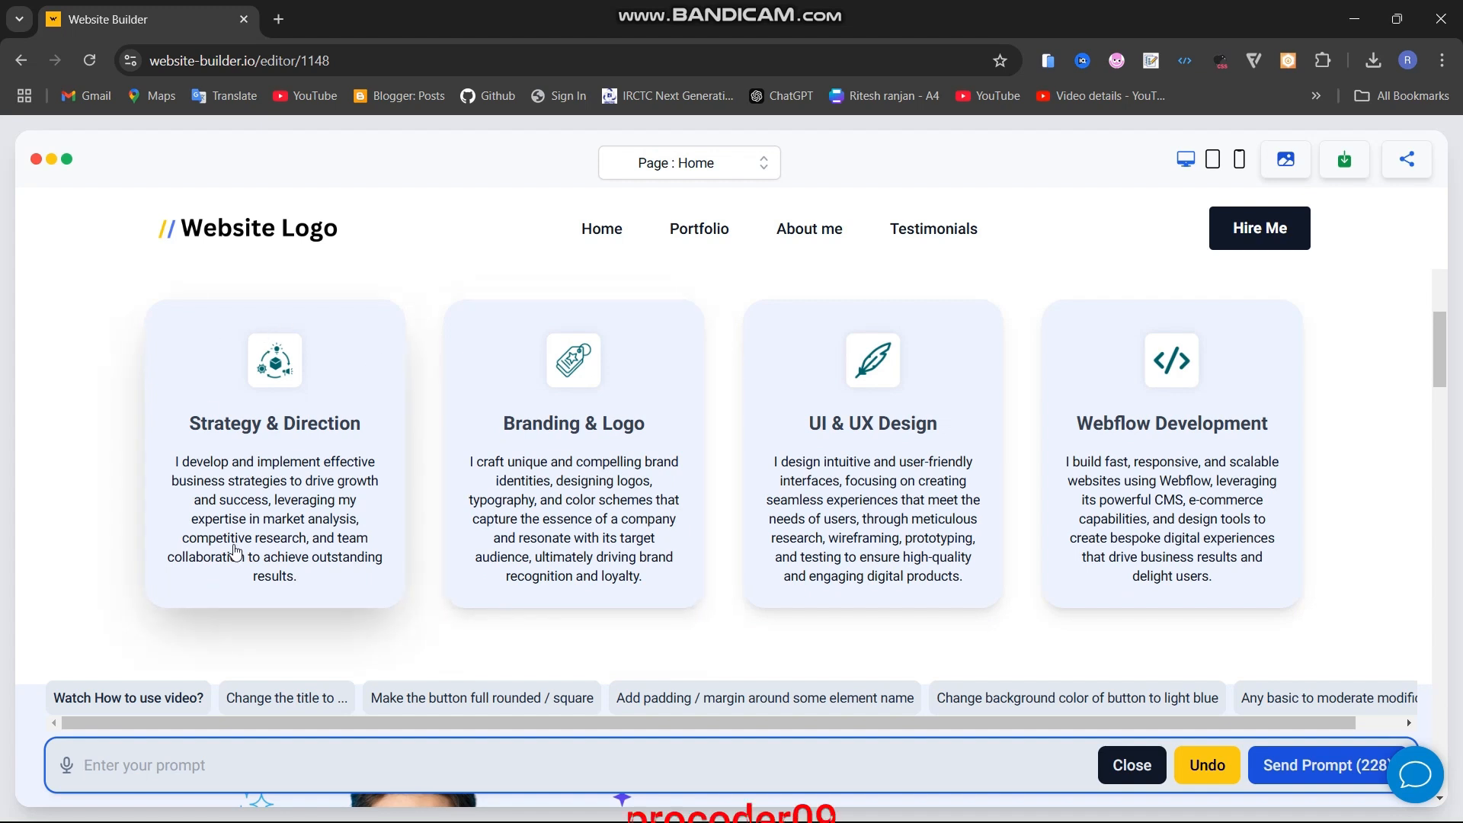
# Send the AI Edit prompt for the My Expertise section: remove the background color of the cards and make it transparent
pyautogui.click(494, 761)
pyautogui.write('remove')
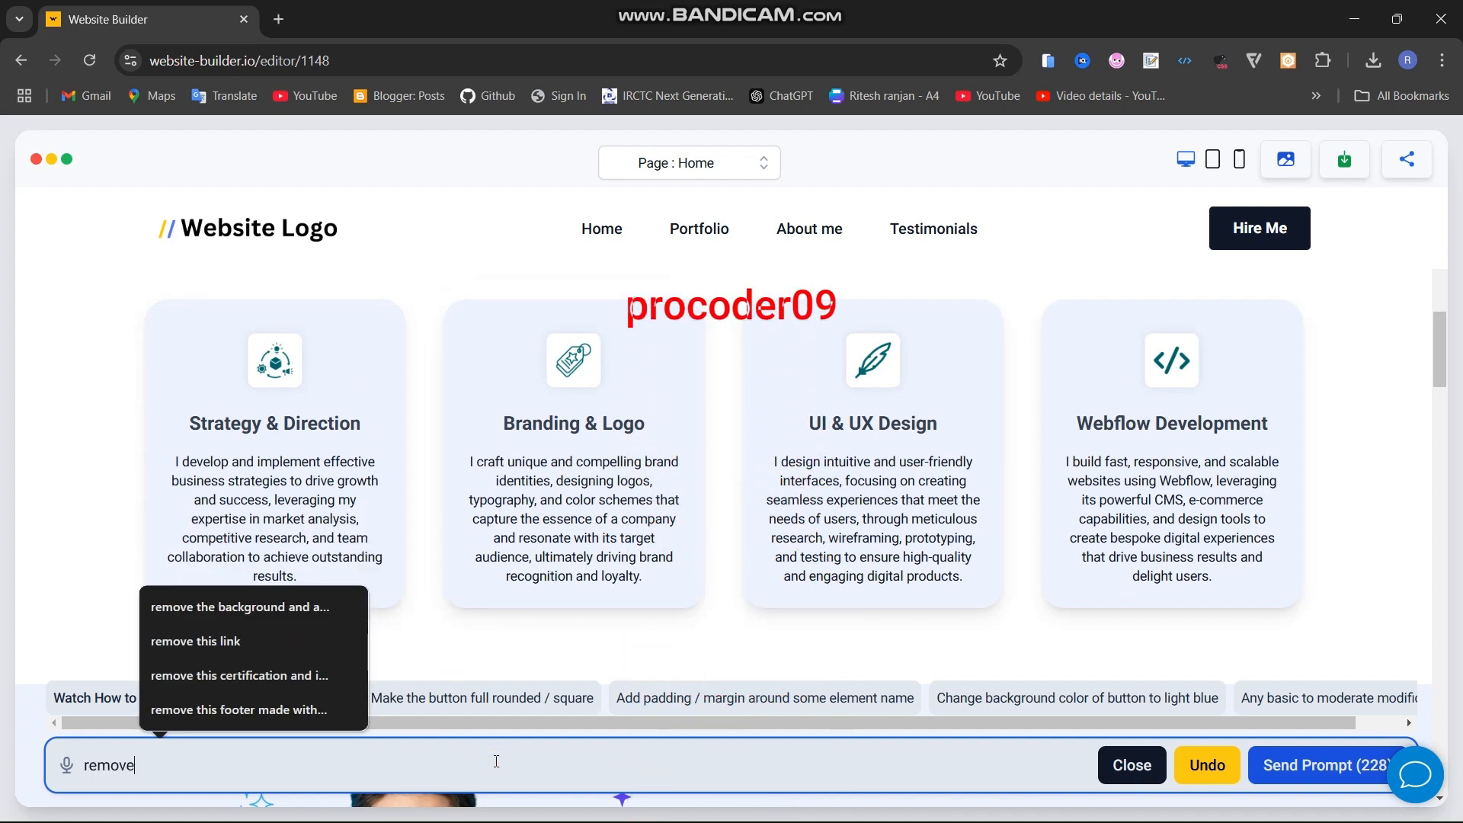
pyautogui.write(' the background color of the cards and make it')
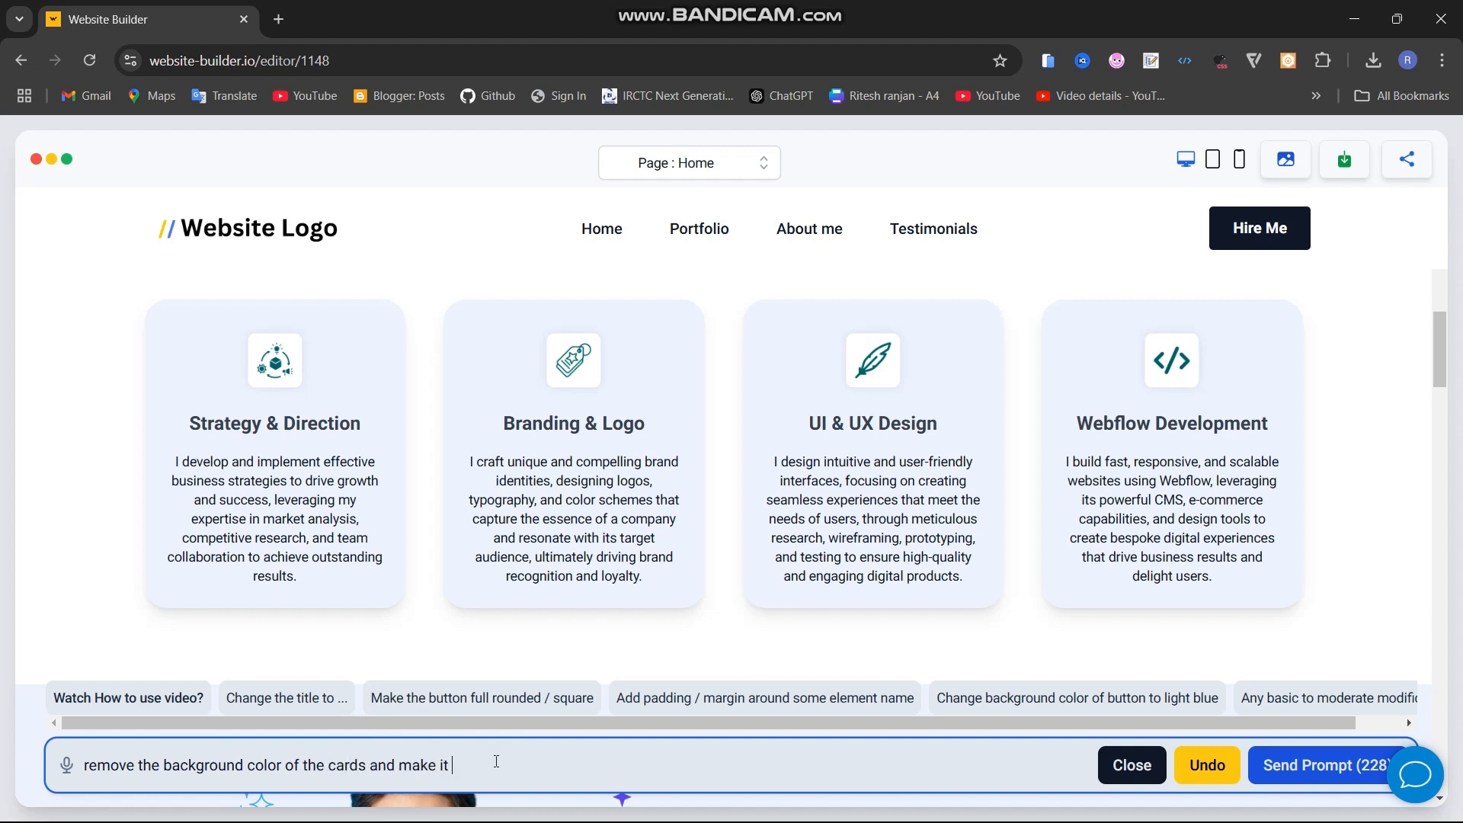
pyautogui.write(' transparent')
pyautogui.press('Return')
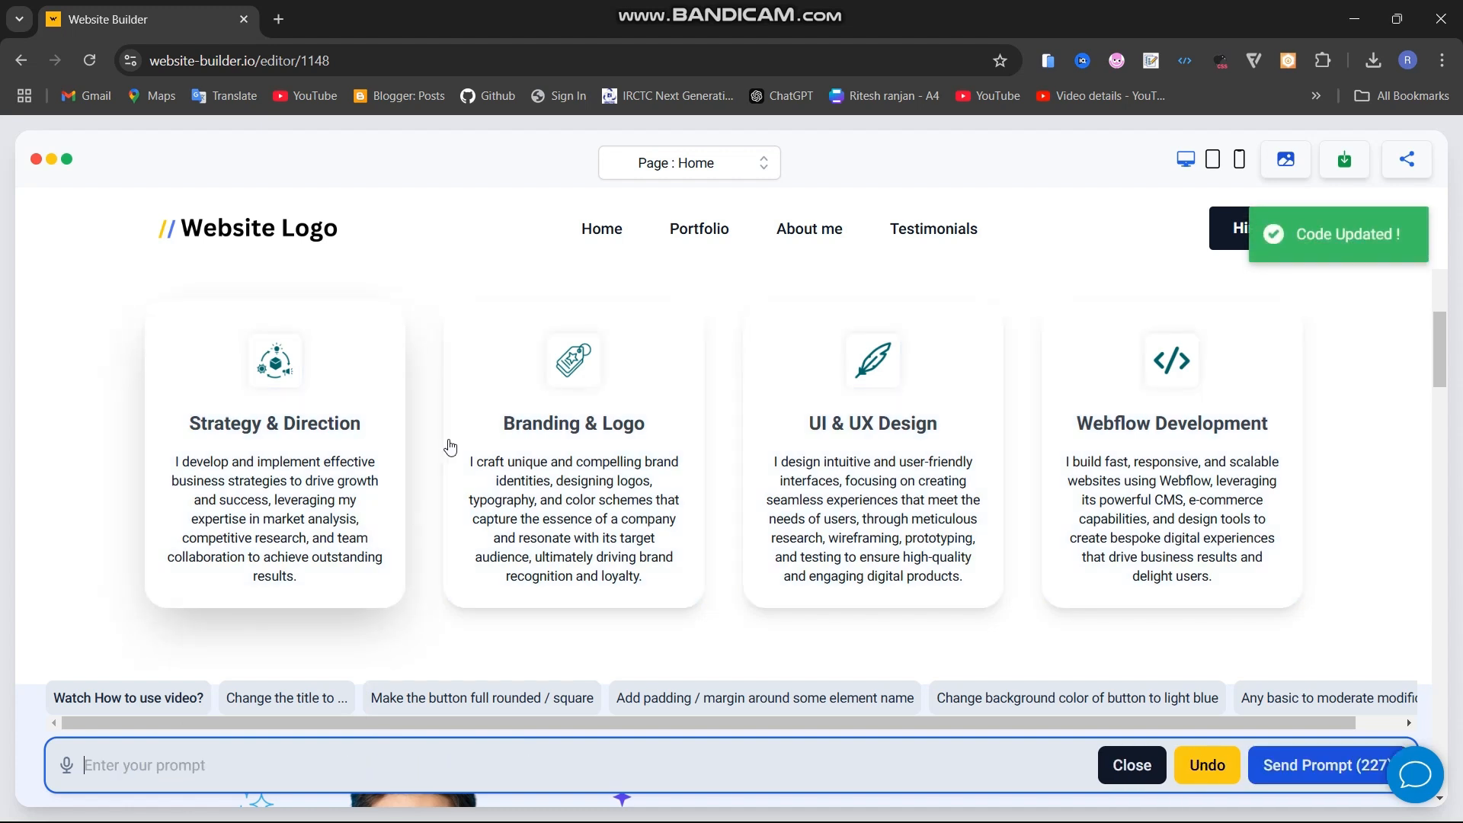
# Prompt AI Edit to add a hover effect to the My Expertise cards that translates them a little bit
pyautogui.click(543, 762)
pyautogui.write('add an hover effect on cards that when i hover it will')
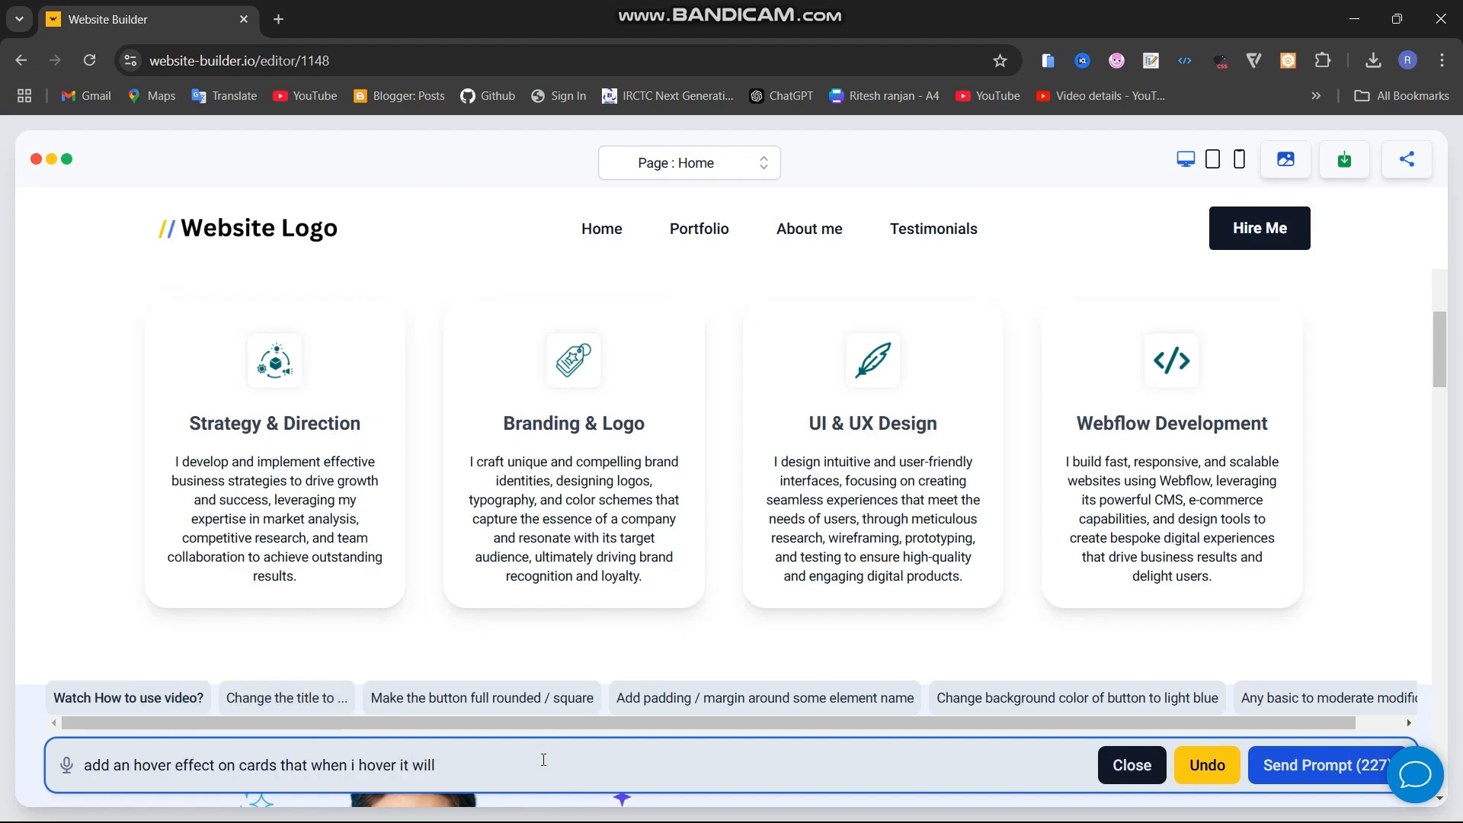
pyautogui.write('nslate a')
pyautogui.write('transform ')
pyautogui.write('ttle bi')
pyautogui.press('Return')
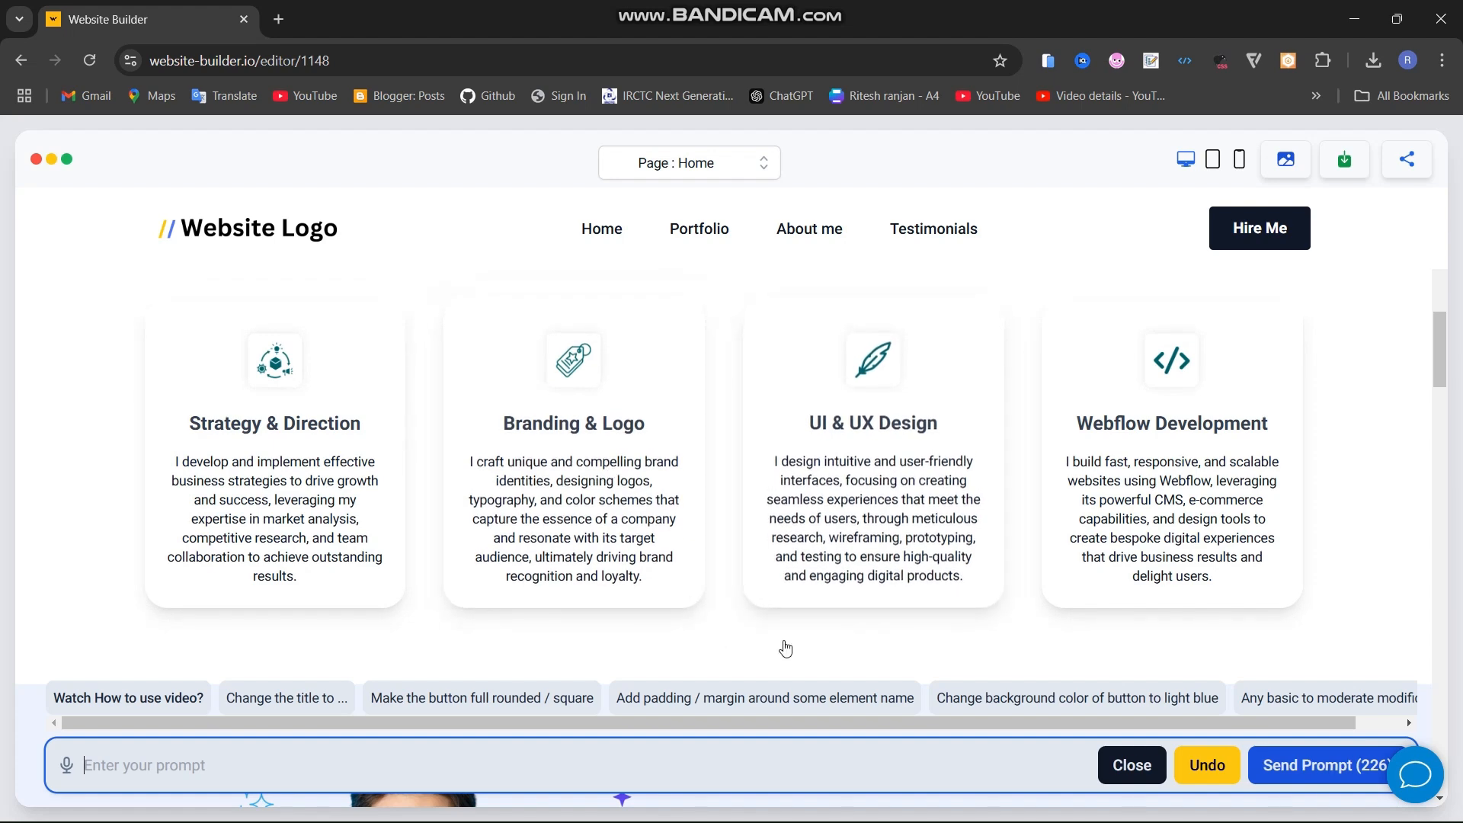
# Move the About Me section up one row so it sits above My Expertise
pyautogui.scroll(-3, 785, 649)
pyautogui.scroll(5, 785, 649)
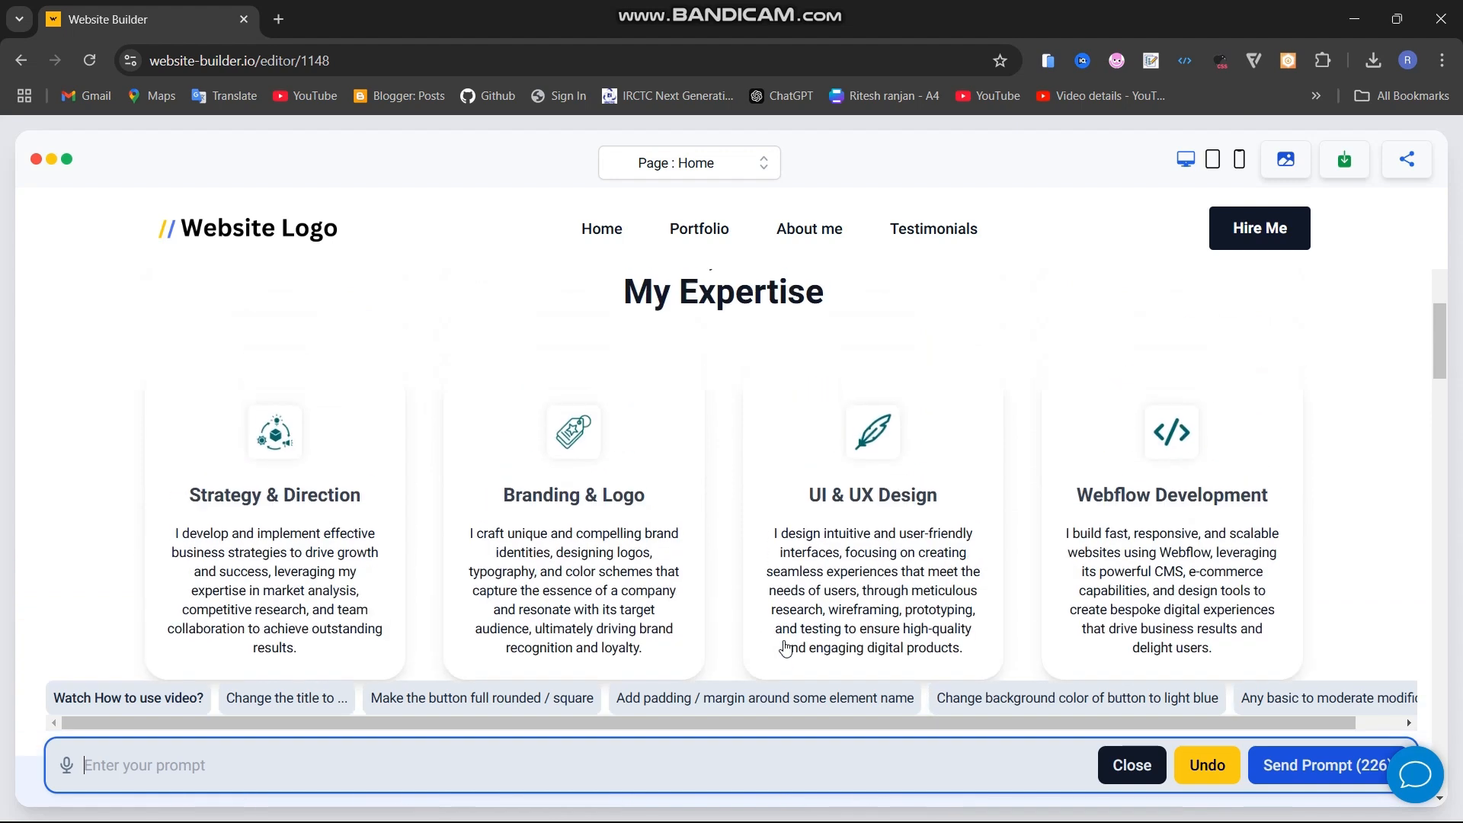
pyautogui.scroll(-3, 783, 525)
pyautogui.scroll(-6, 783, 524)
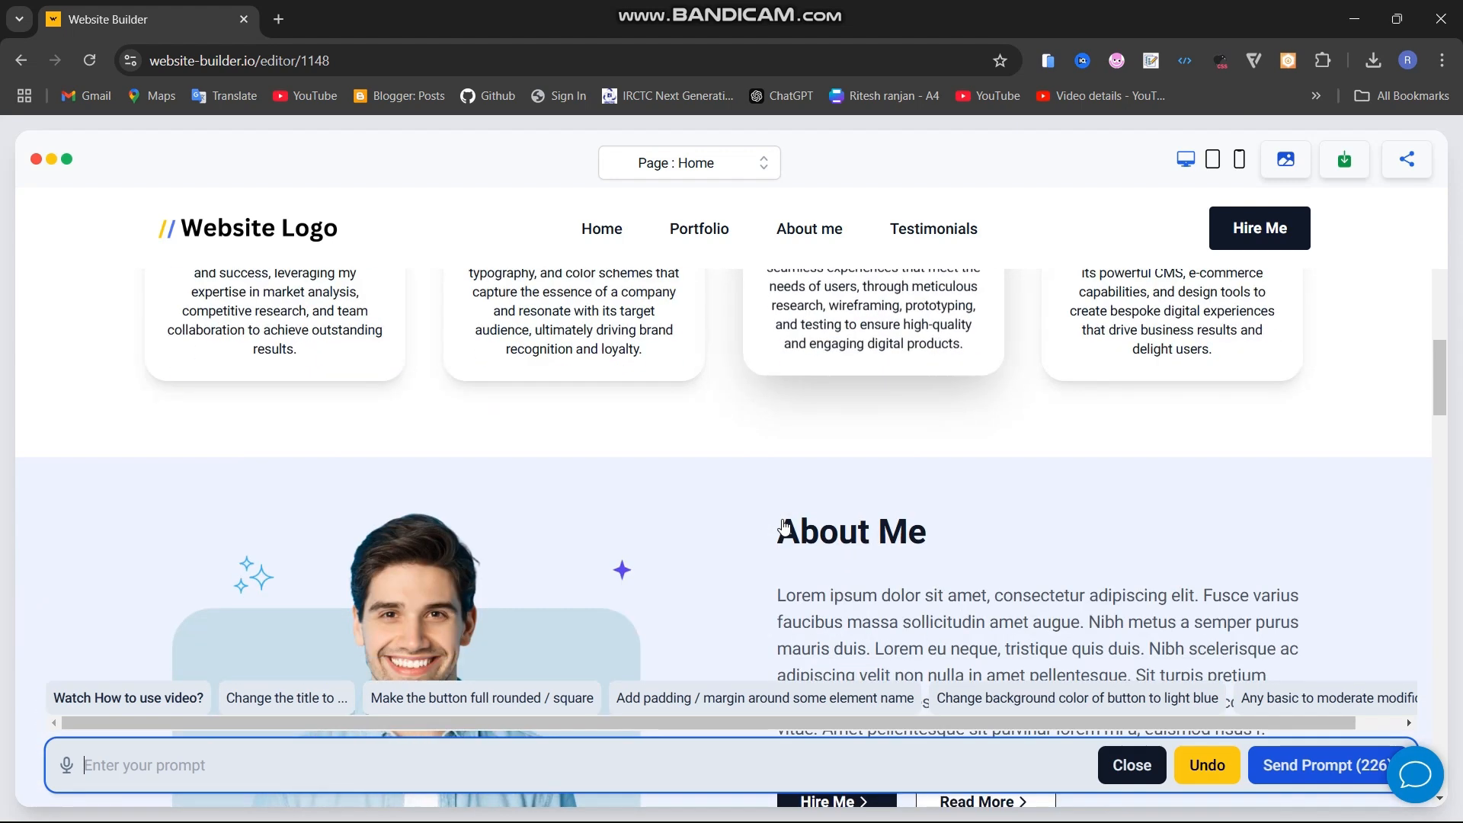
pyautogui.scroll(2, 778, 525)
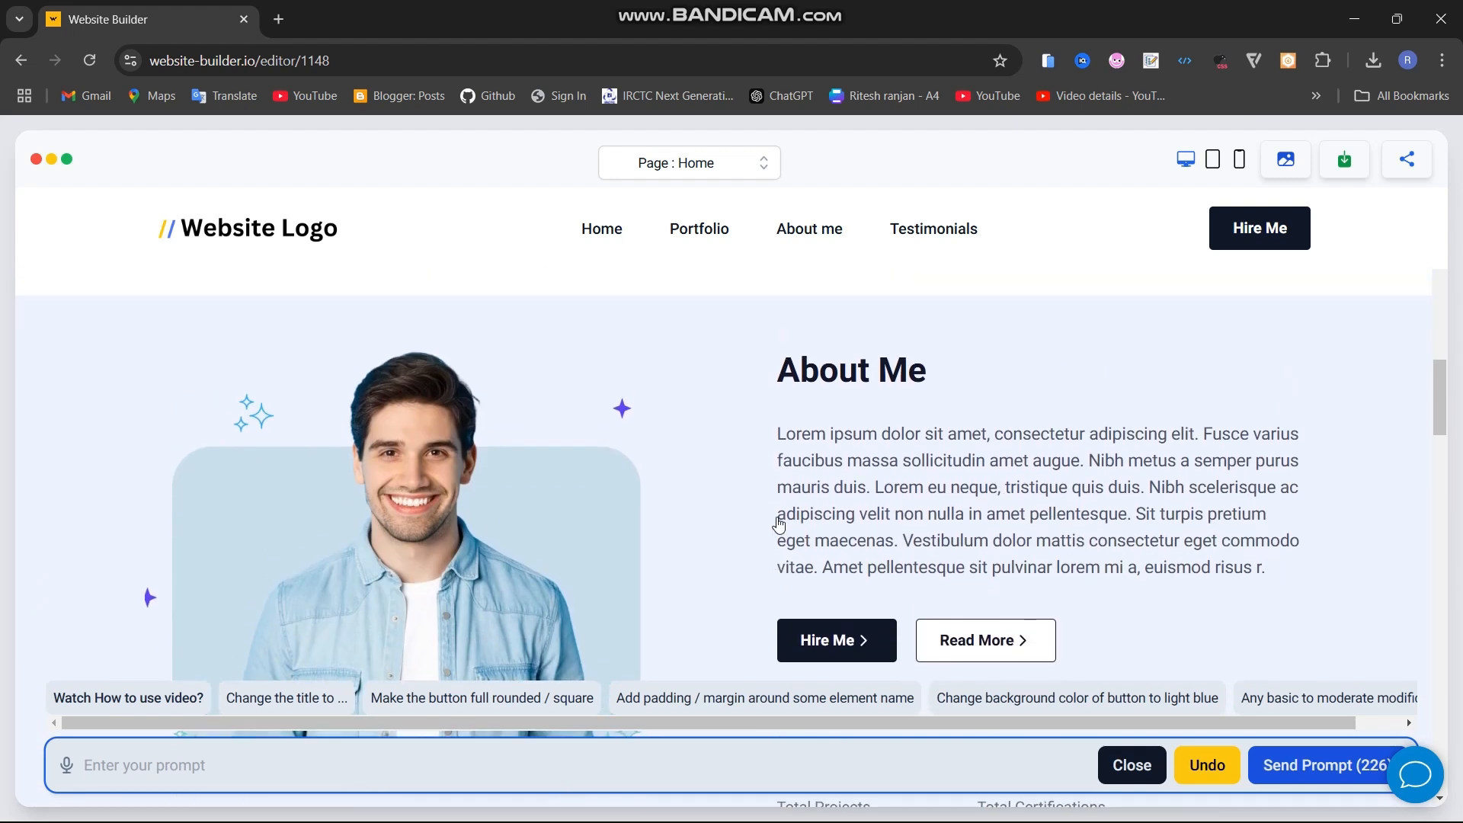
pyautogui.rightClick(690, 385)
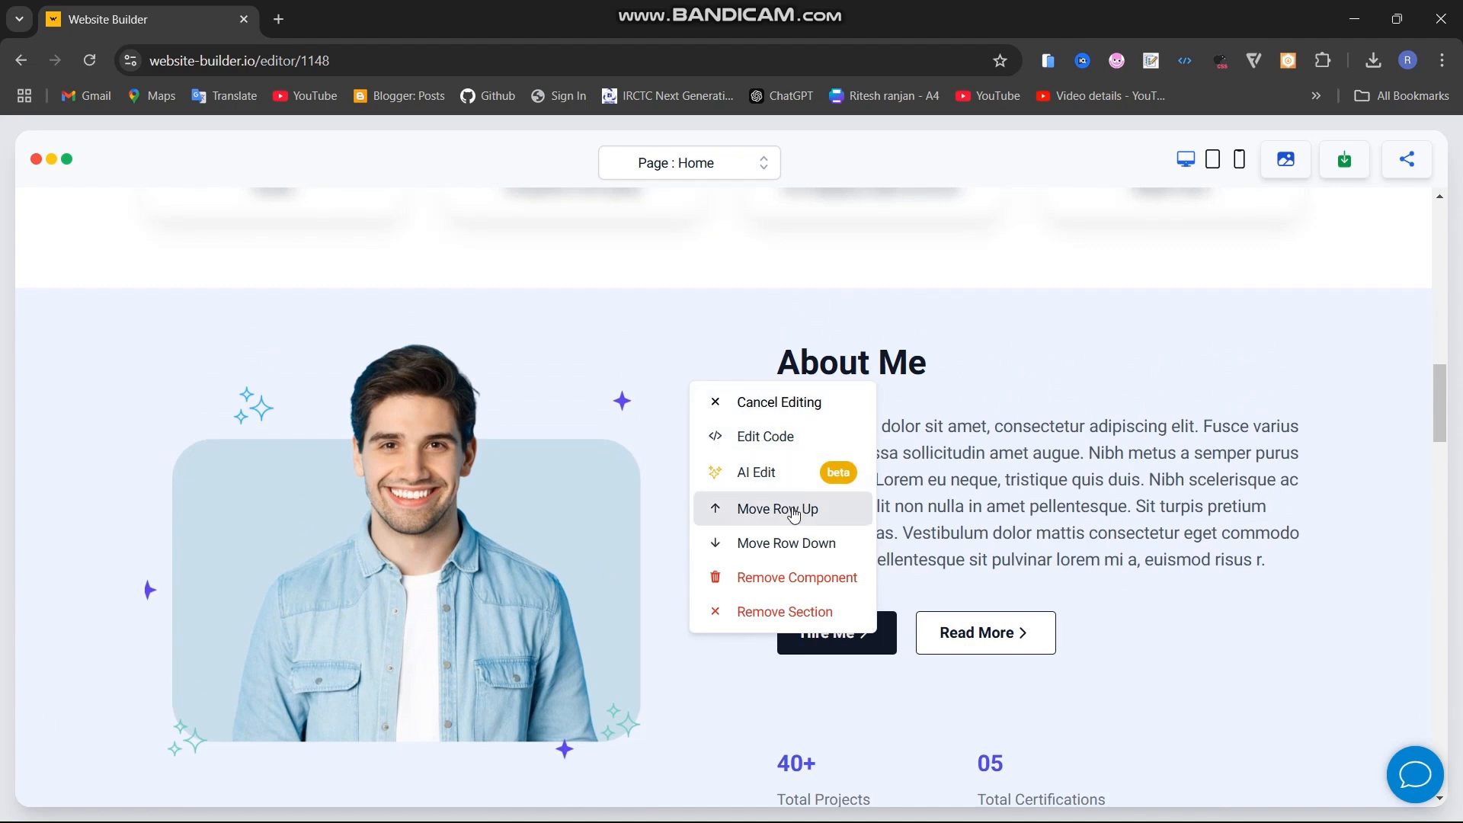
pyautogui.click(793, 514)
pyautogui.scroll(7, 752, 410)
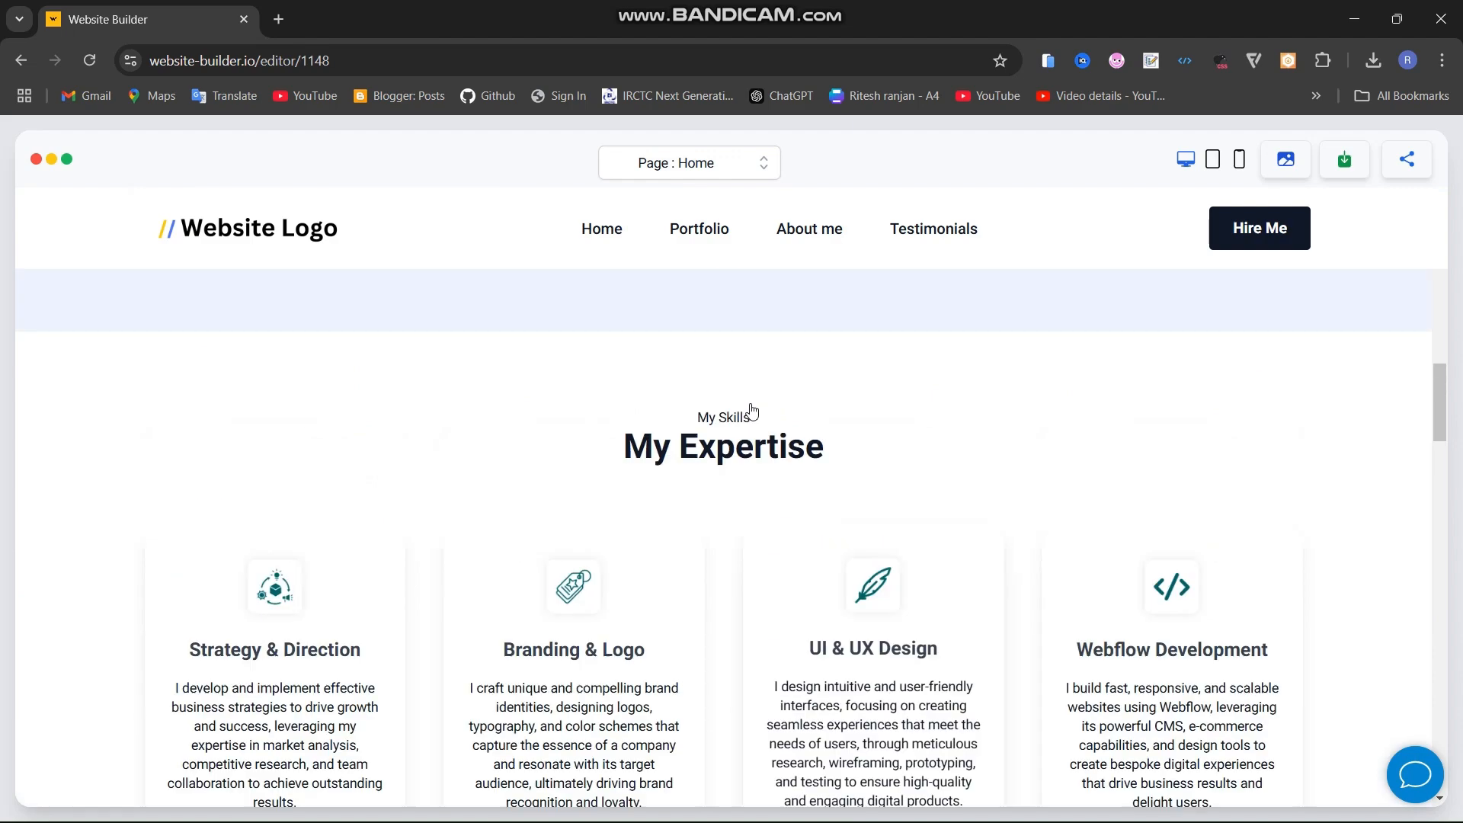
pyautogui.scroll(8, 752, 410)
pyautogui.scroll(-3, 753, 412)
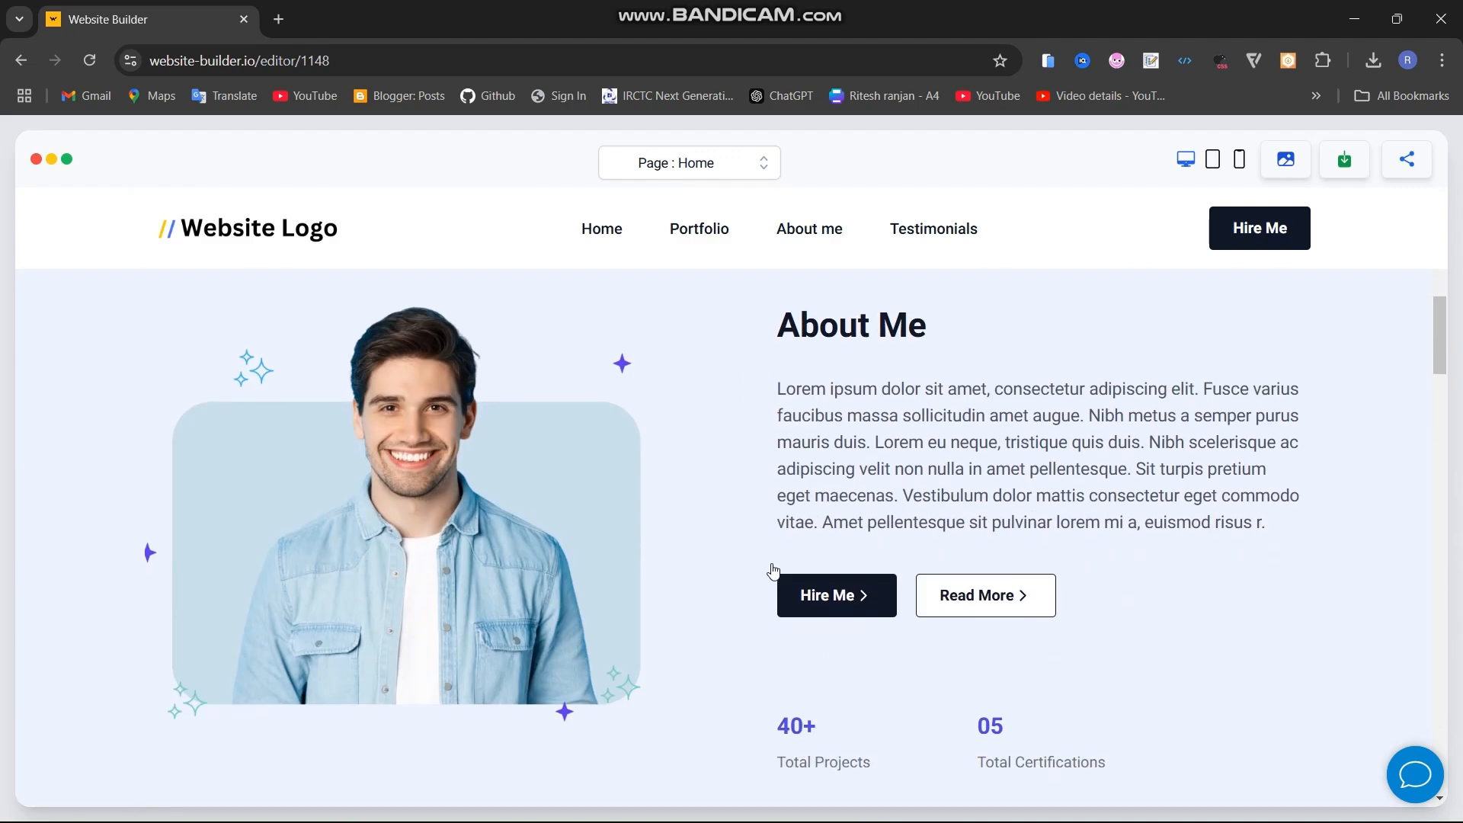
pyautogui.scroll(2, 731, 562)
# Remove the My Portfolio component together with the empty section it leaves behind
pyautogui.scroll(-12, 731, 562)
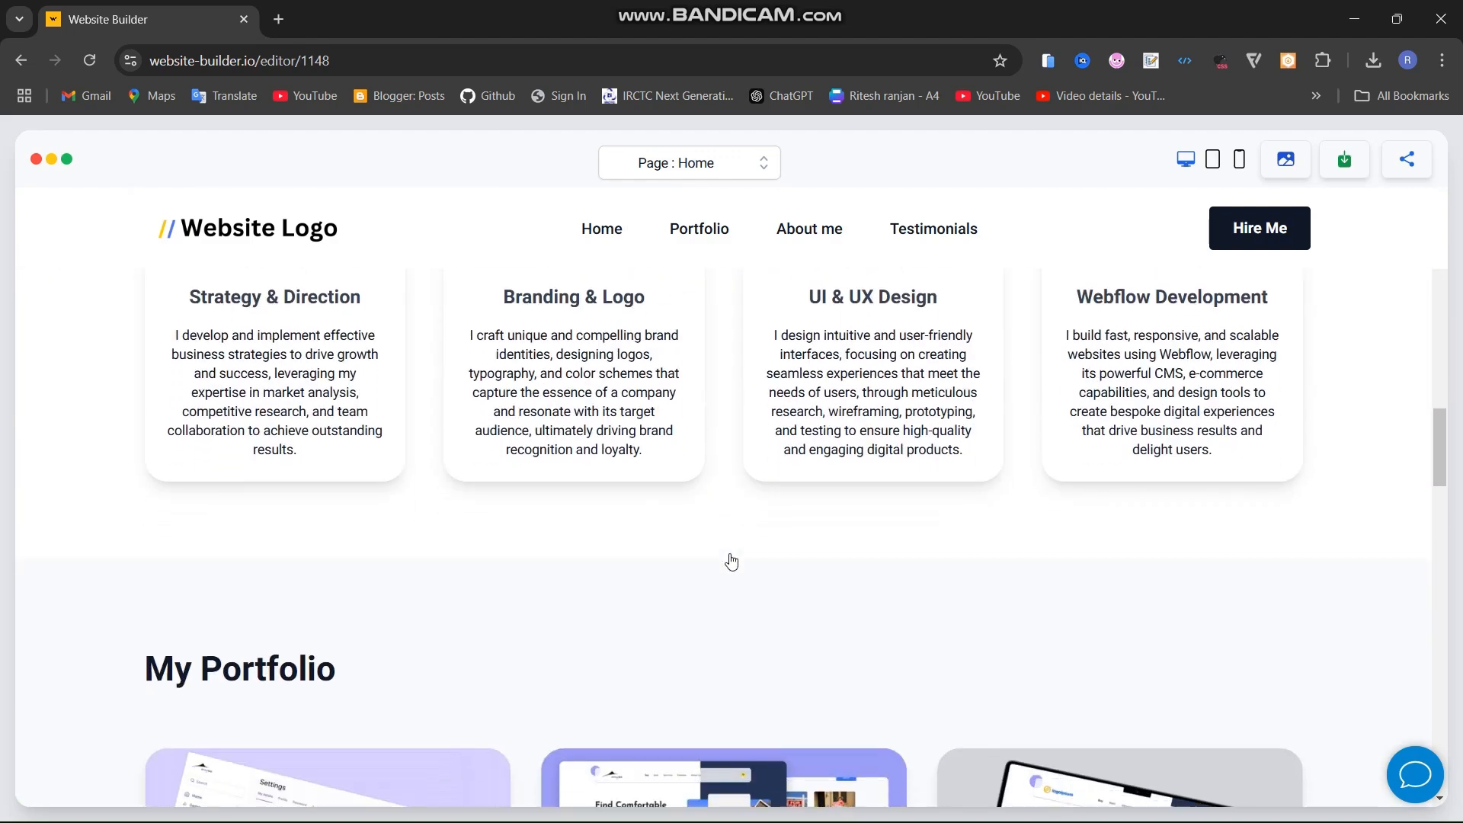
pyautogui.scroll(-1, 732, 562)
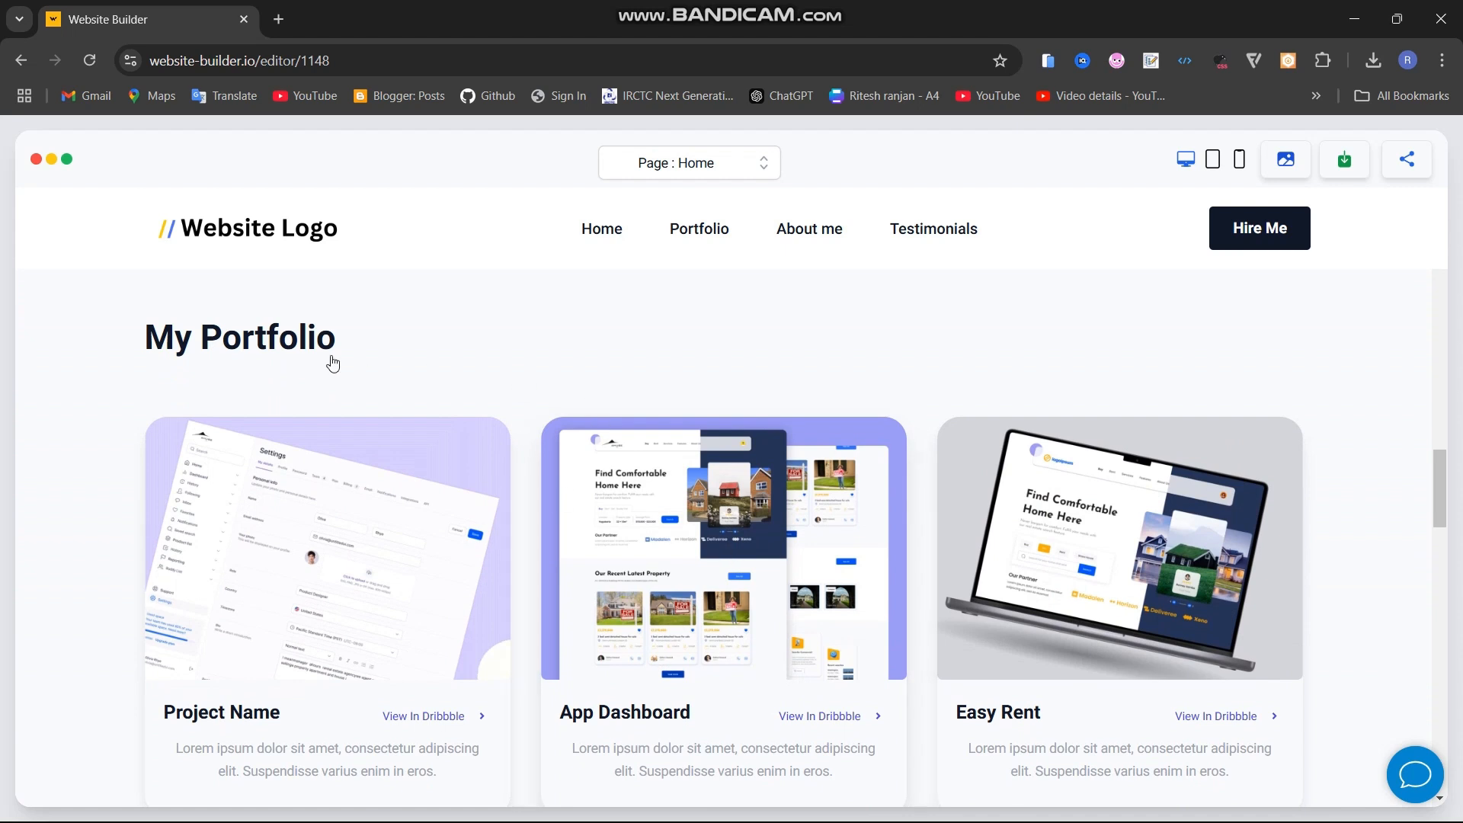
pyautogui.click(554, 356)
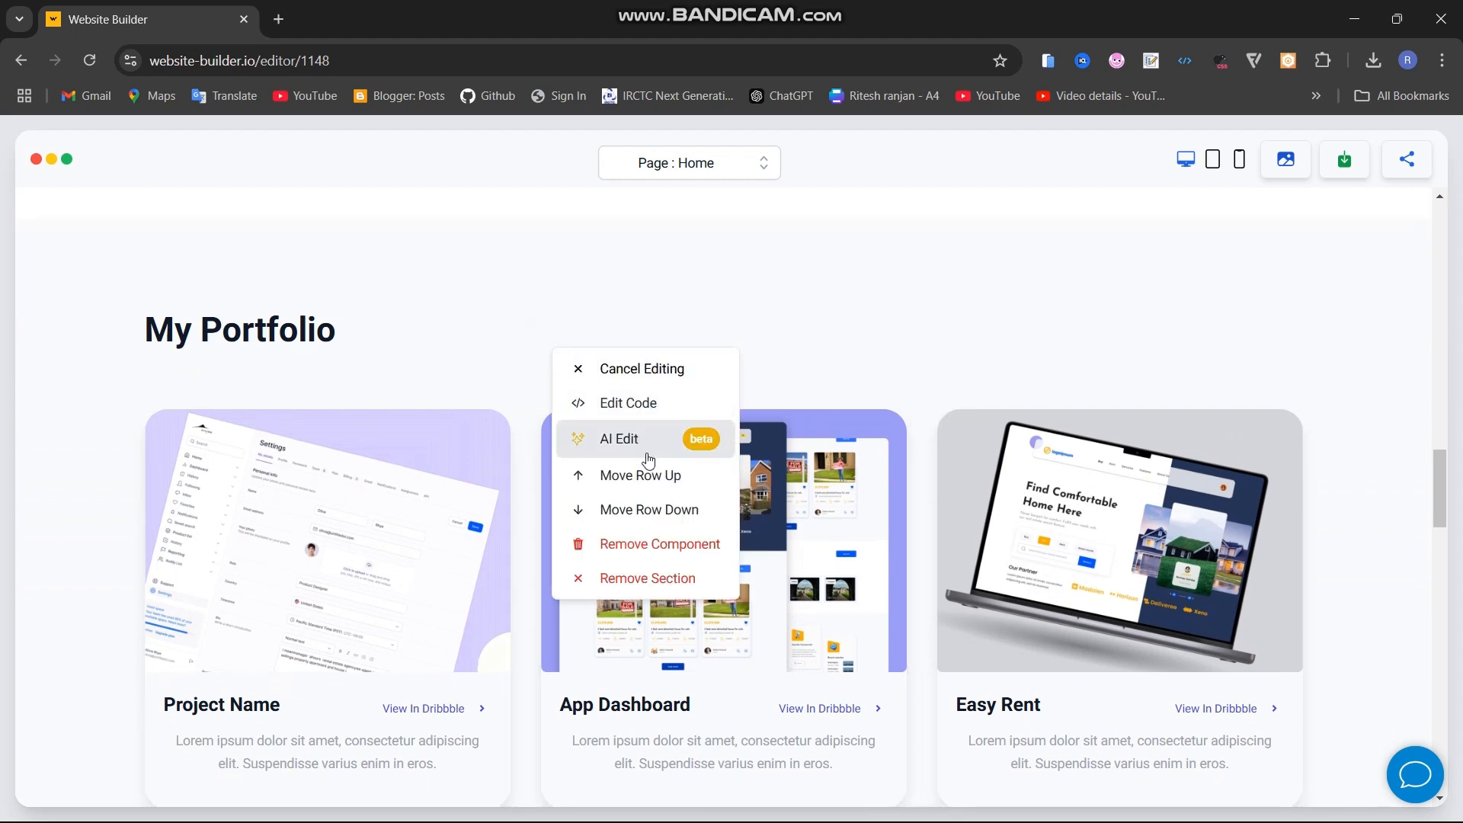
pyautogui.click(674, 545)
pyautogui.scroll(2, 743, 410)
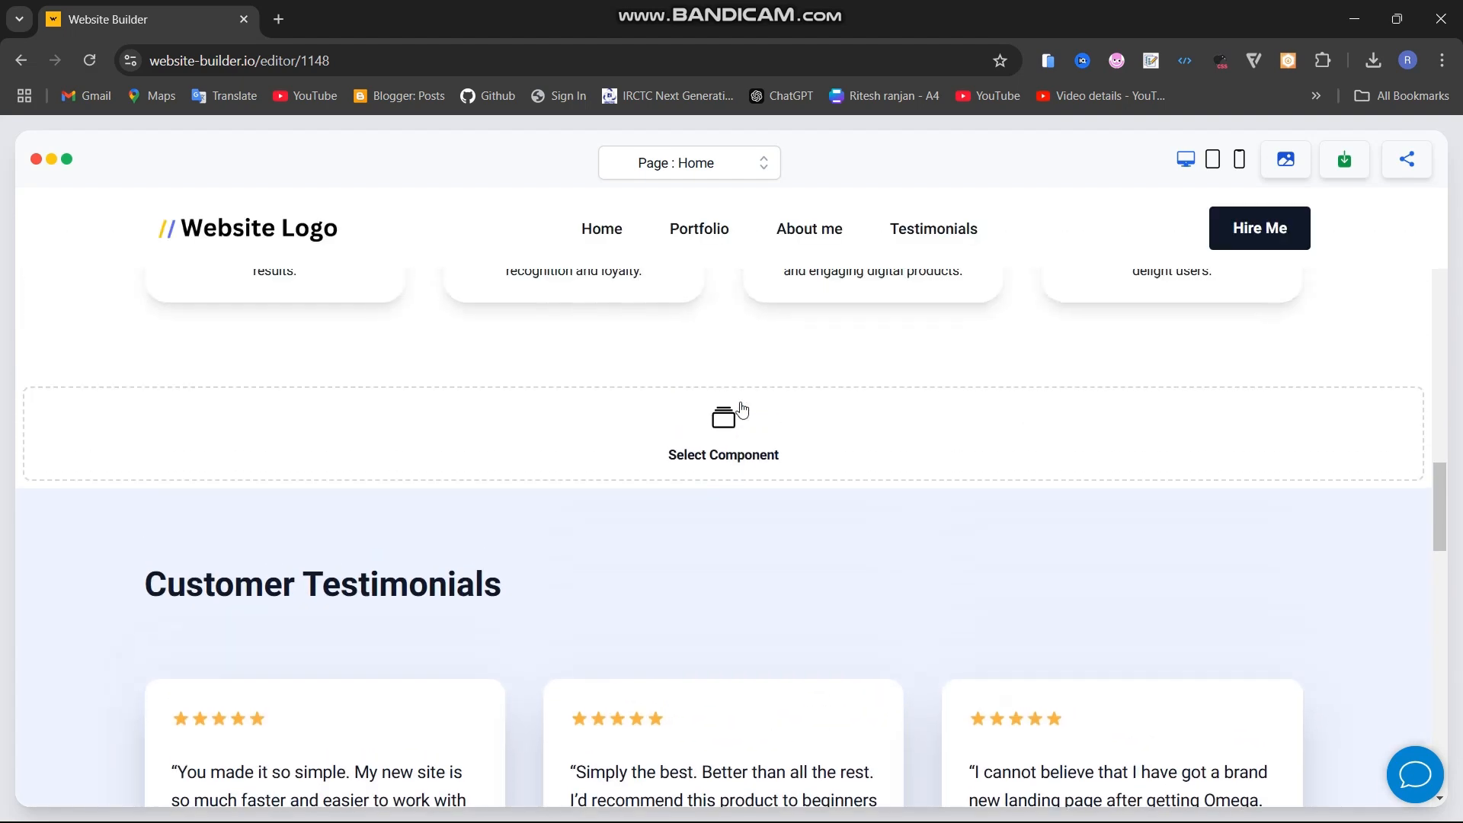
pyautogui.click(830, 420)
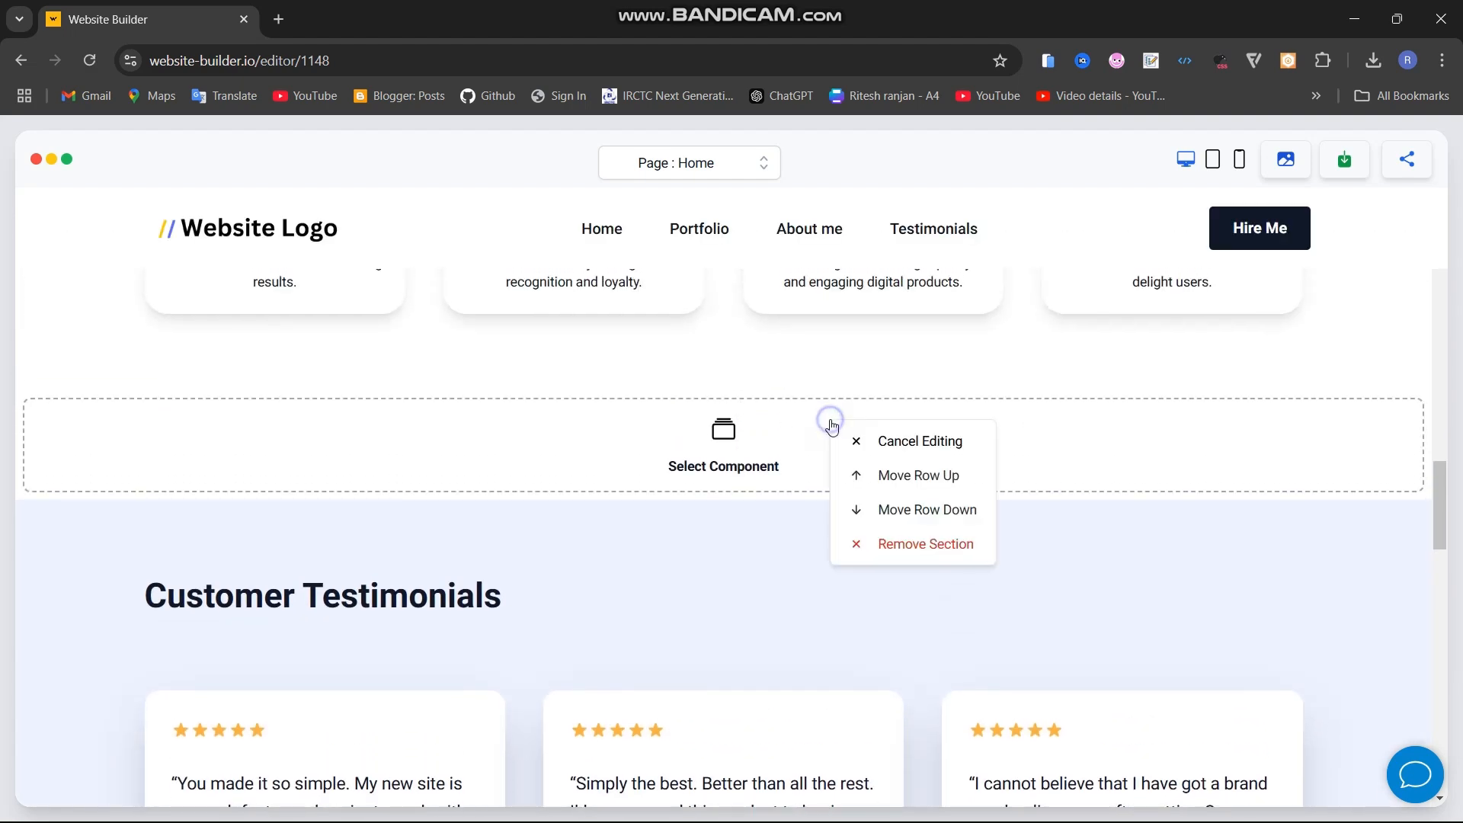
pyautogui.click(893, 543)
# Center the Customer Testimonials heading by setting its large-screen alignment class to lg:text-center in the section's code
pyautogui.scroll(1, 875, 467)
pyautogui.scroll(-3, 875, 467)
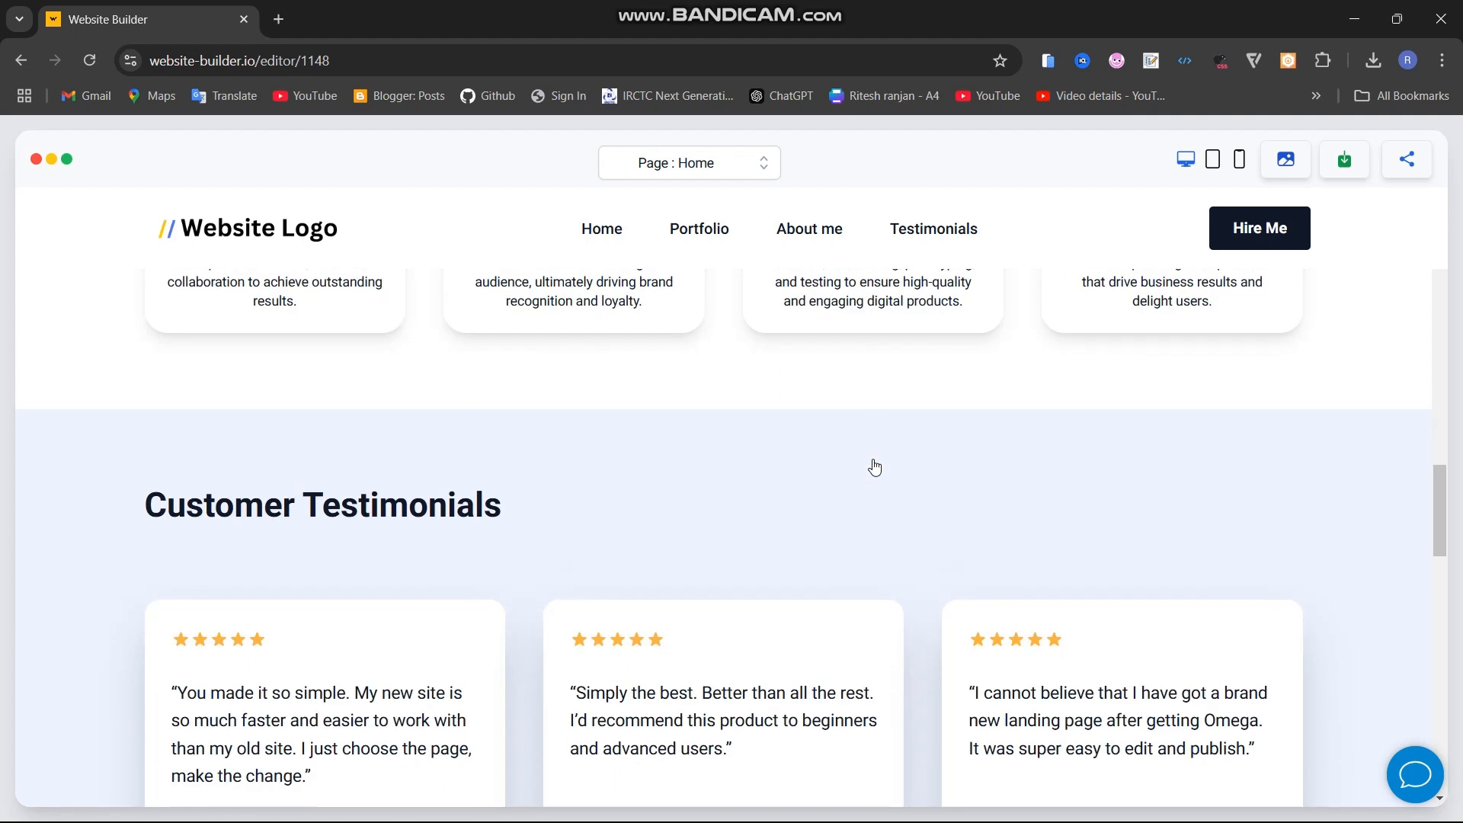
pyautogui.scroll(1, 875, 466)
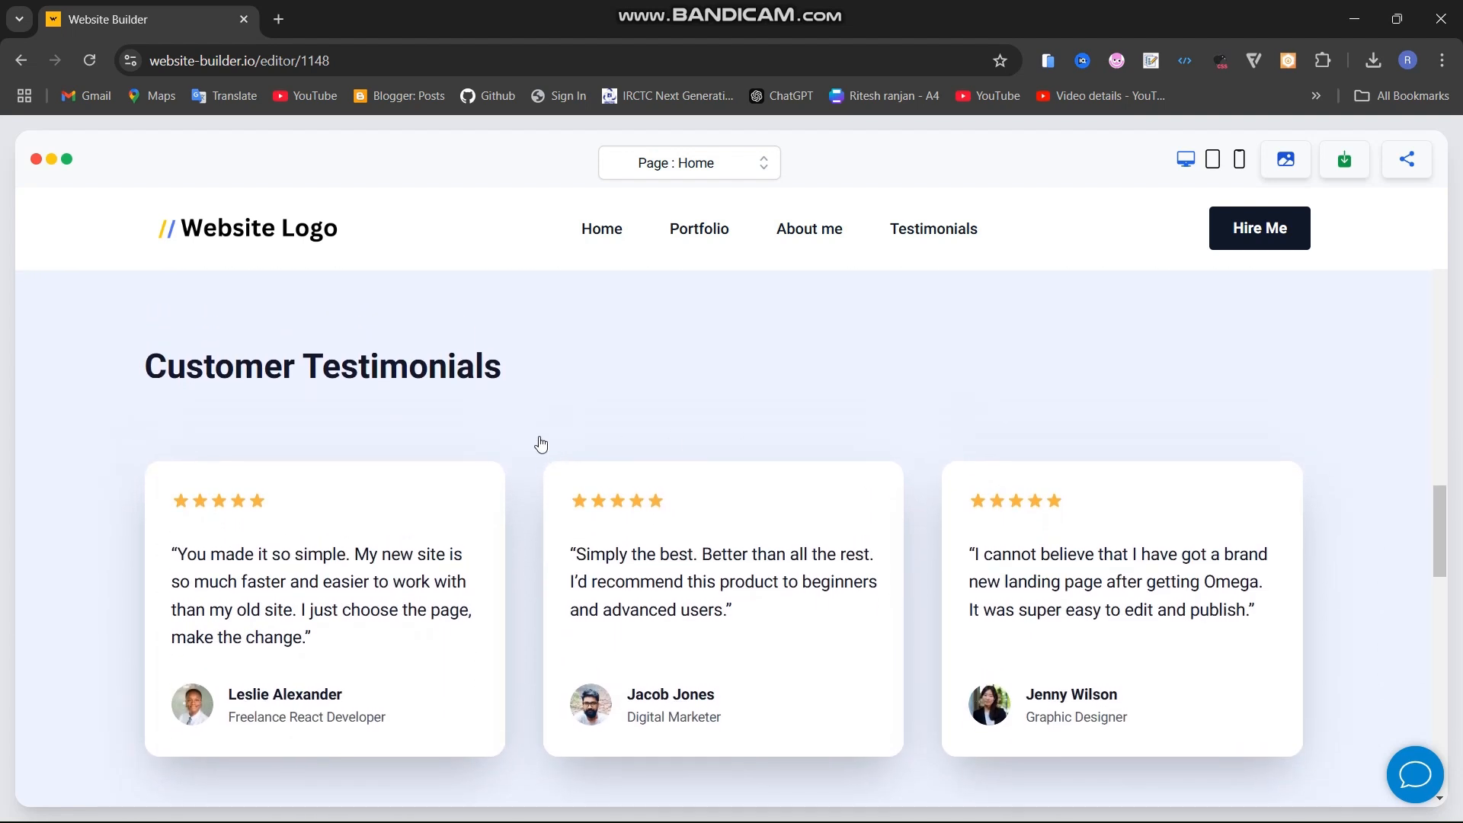
pyautogui.scroll(1, 446, 381)
pyautogui.click(440, 377)
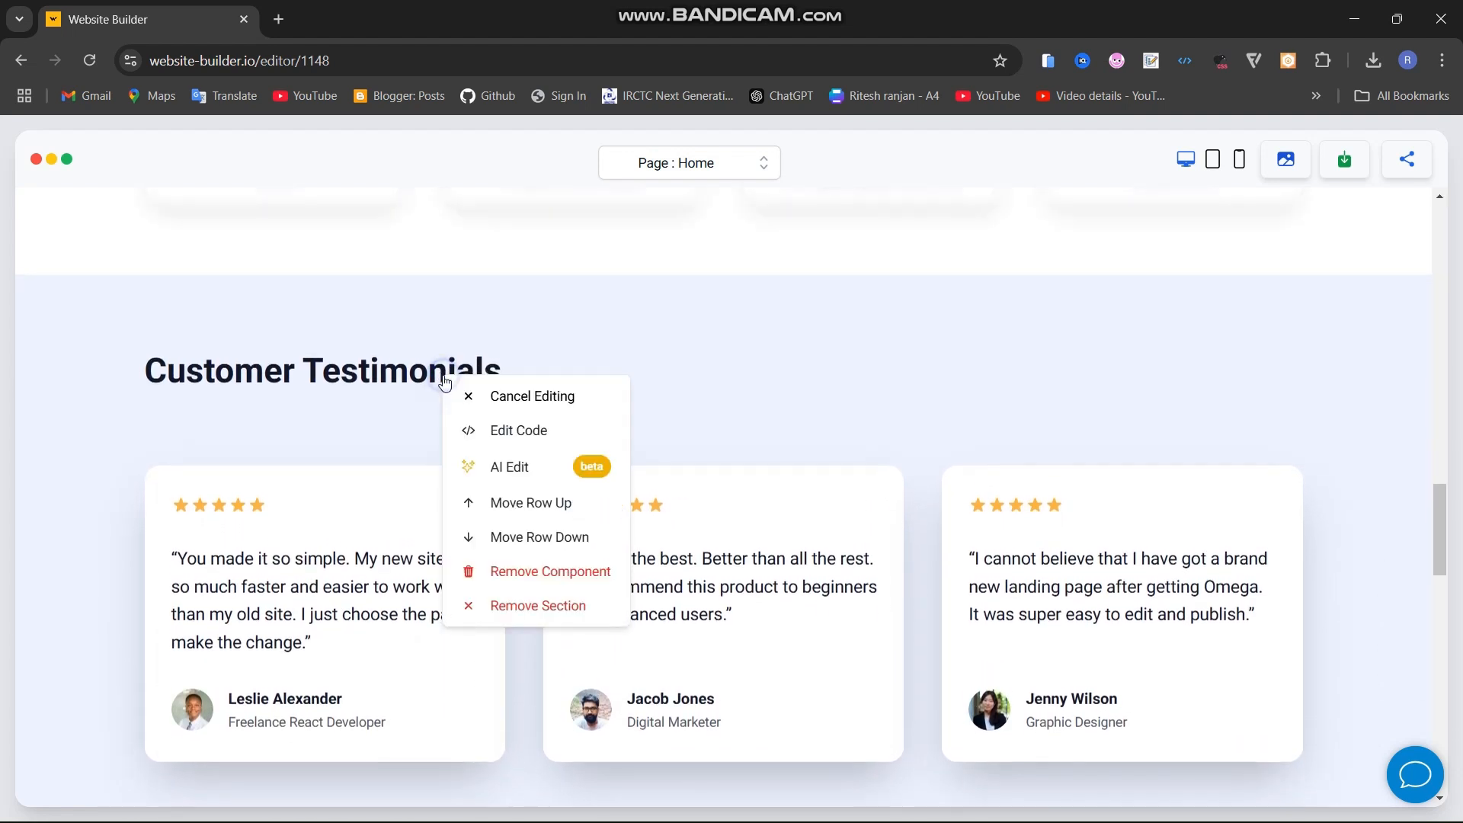
pyautogui.click(545, 432)
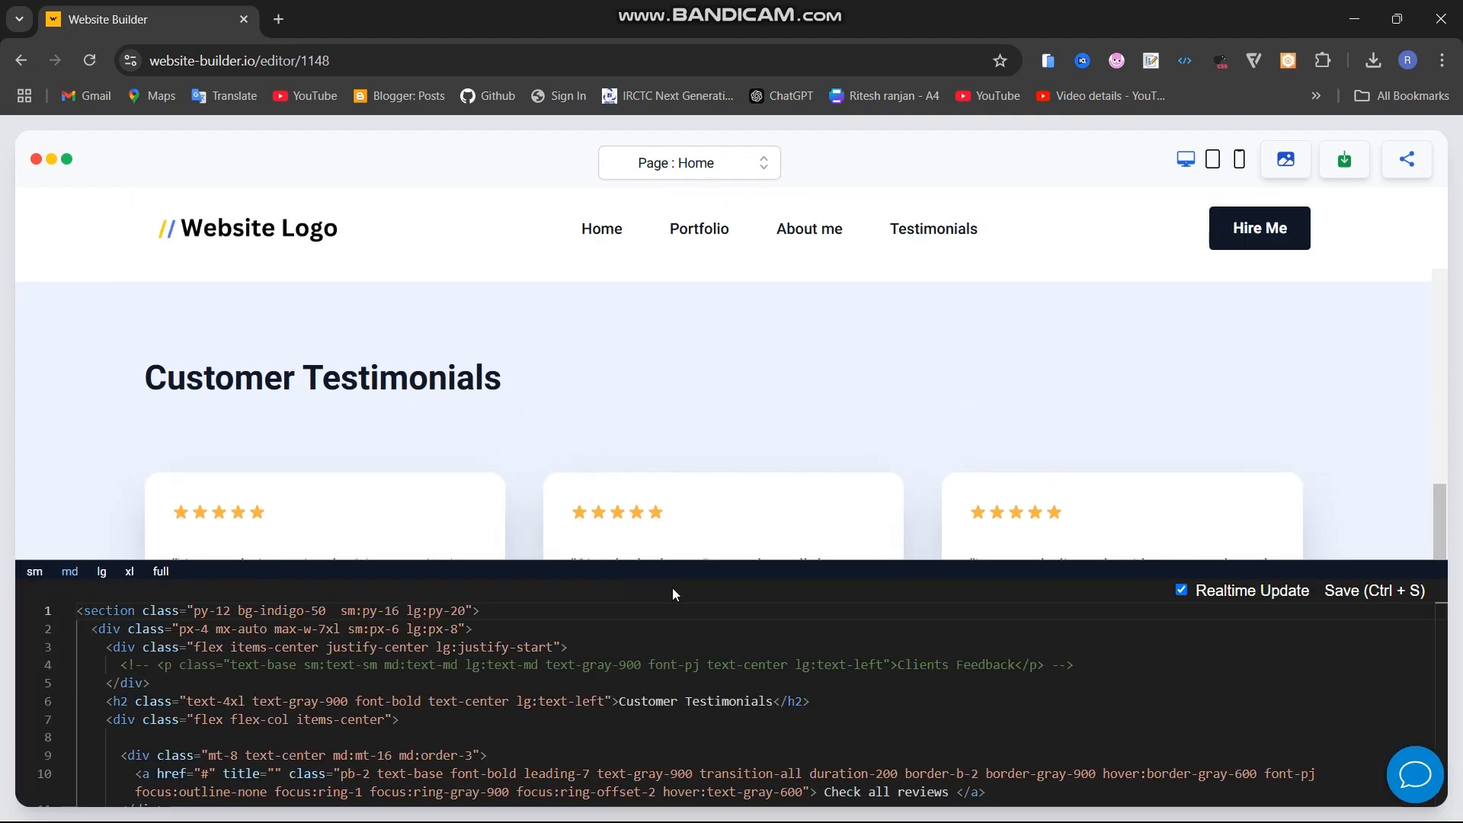
pyautogui.click(623, 698)
pyautogui.press('BackSpace')
pyautogui.press('BackSpace')
pyautogui.press('BackSpace')
pyautogui.press('BackSpace')
pyautogui.write('center')
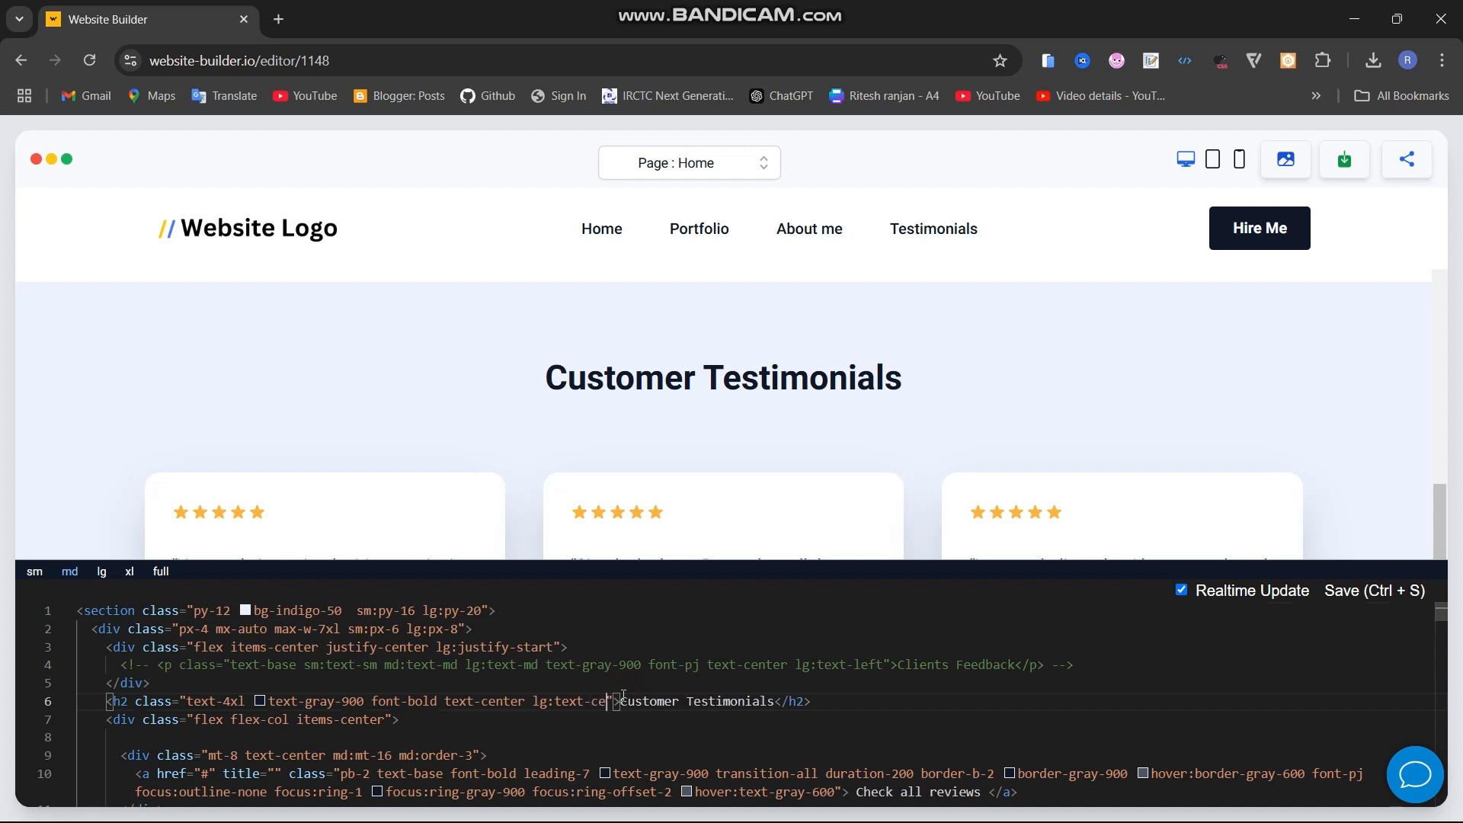
pyautogui.click(640, 648)
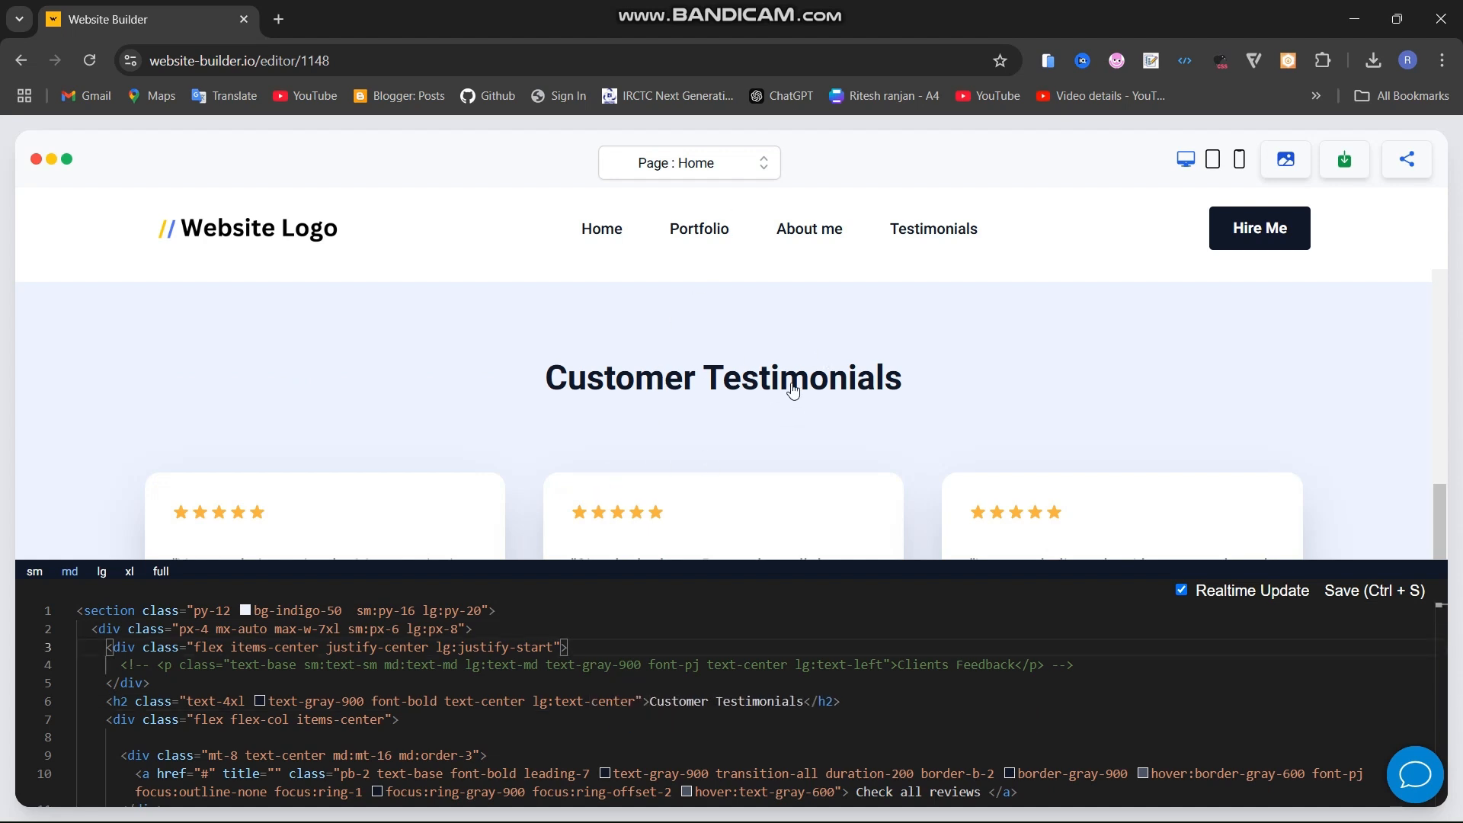
pyautogui.click(707, 409)
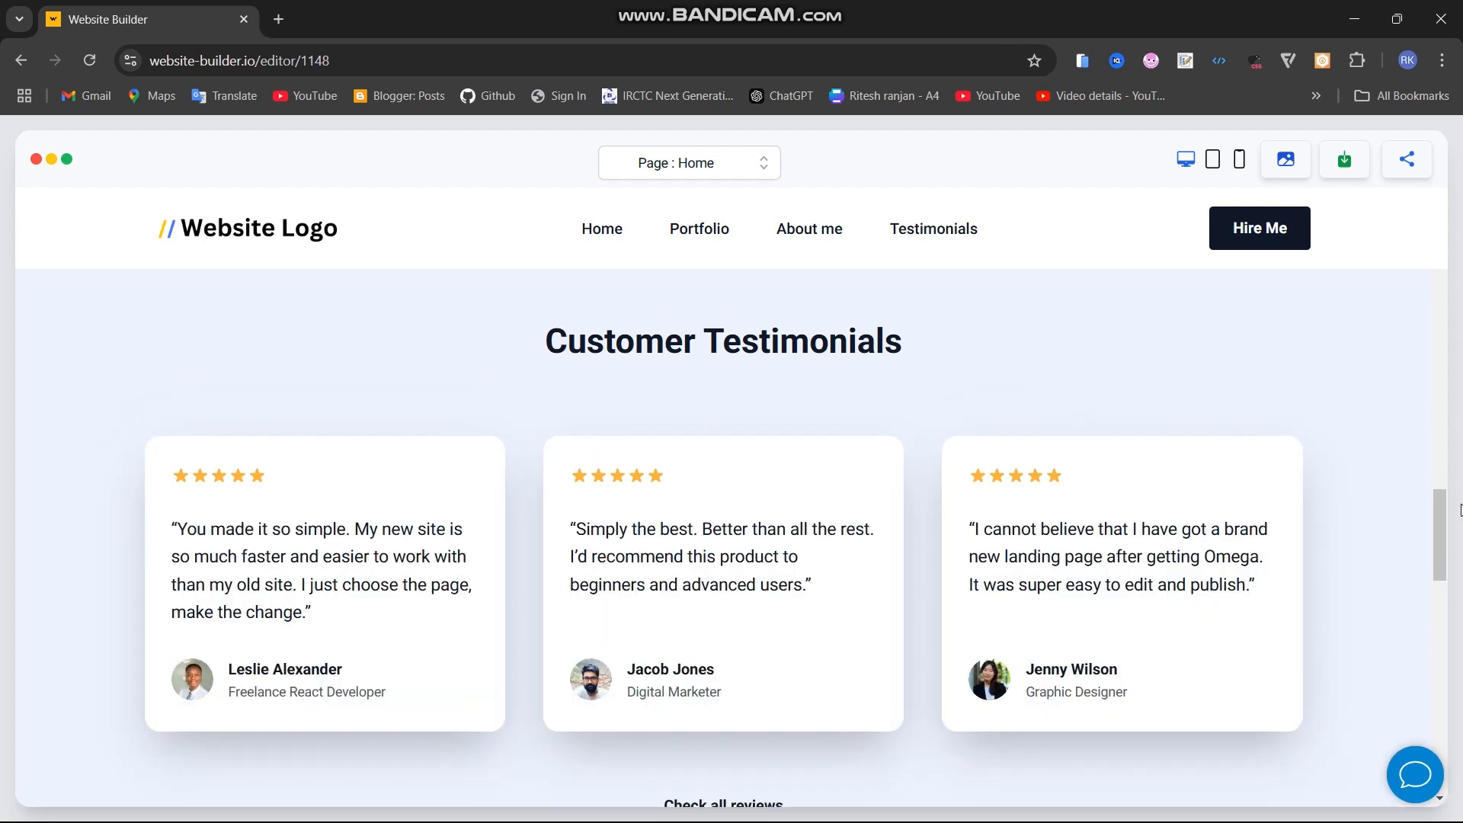
# Use AI Edit on the Contact me section with the prompt: INSTEAD OF LOREM IPSUM I WANT ACTUAL TEXT
pyautogui.moveTo(1460, 509); pyautogui.dragTo(1460, 623)
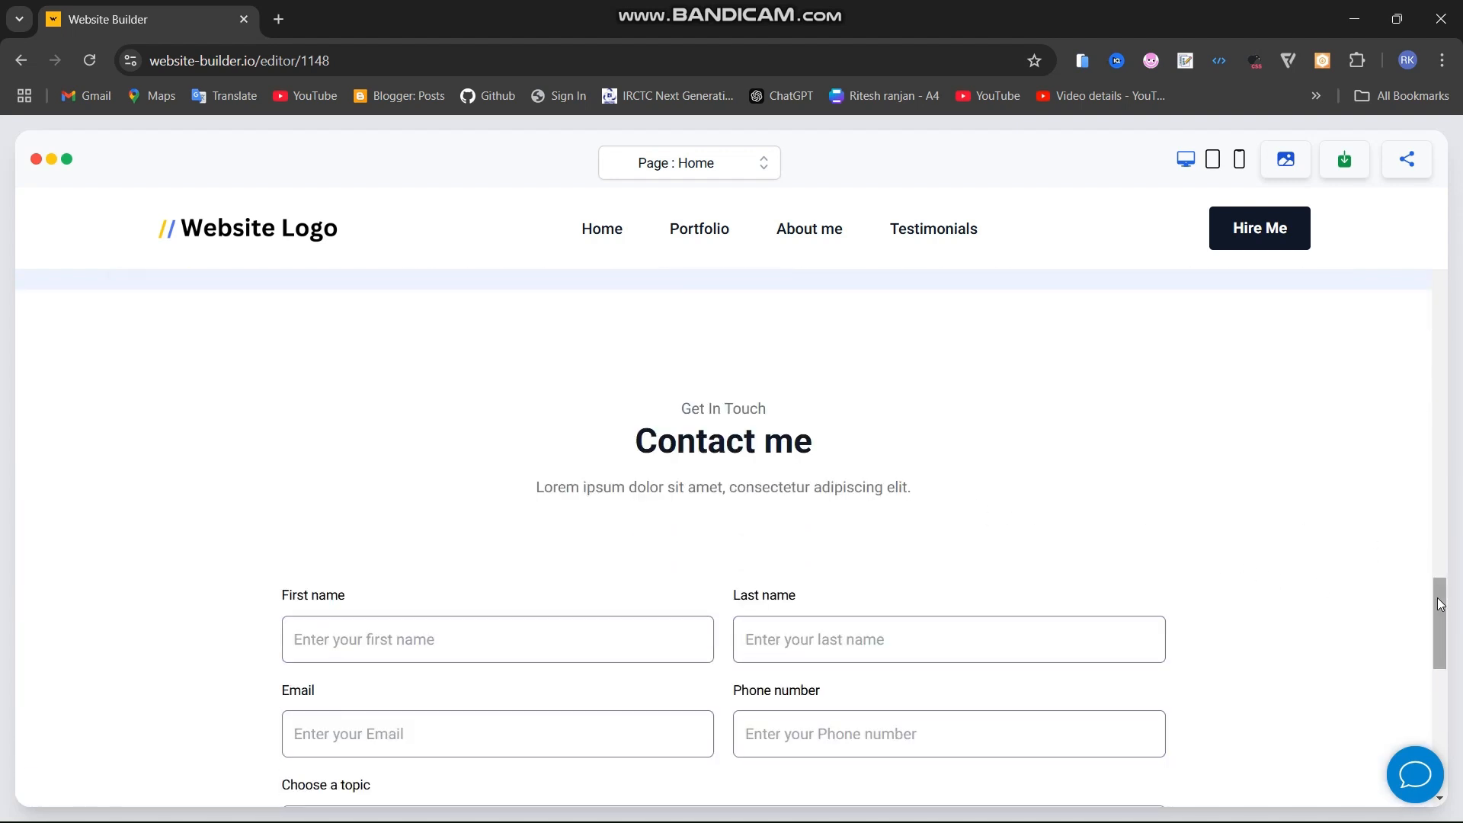
pyautogui.moveTo(1443, 610)
pyautogui.mouseDown()
pyautogui.moveTo(1444, 668)
pyautogui.moveTo(1444, 625)
pyautogui.mouseUp()
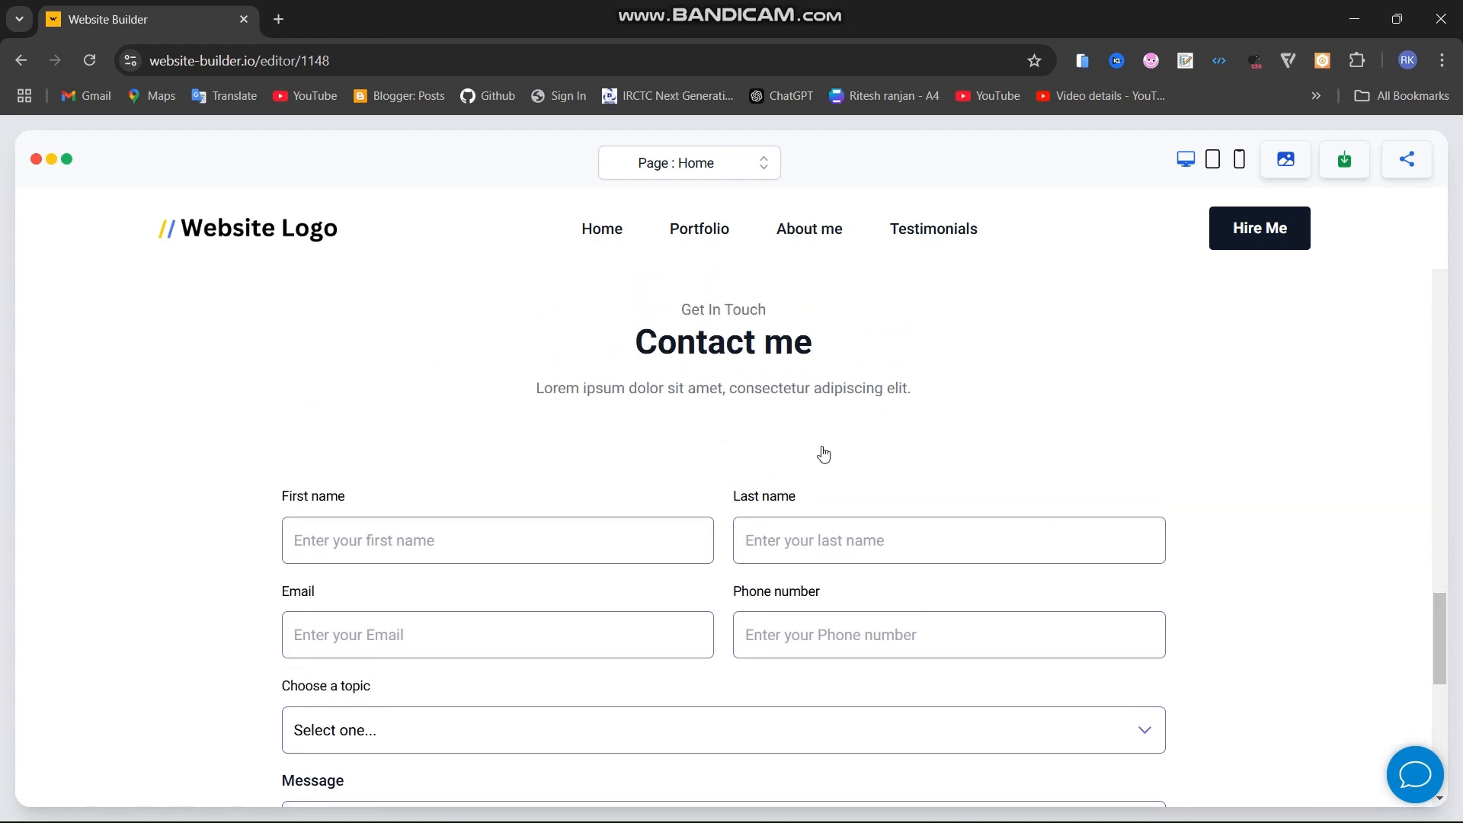
pyautogui.rightClick(716, 385)
pyautogui.click(785, 476)
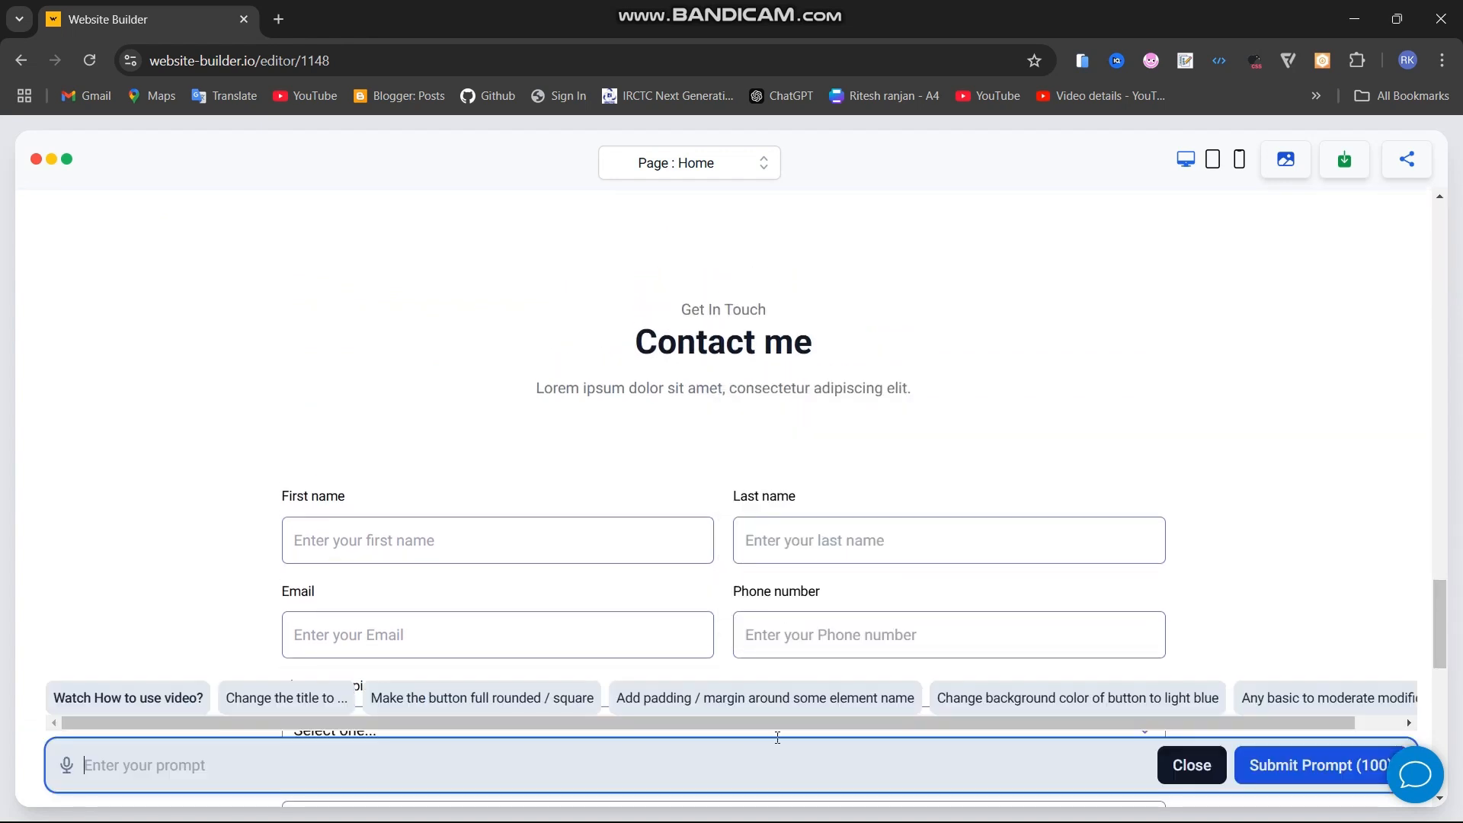
pyautogui.click(763, 753)
pyautogui.write('INSTEAD')
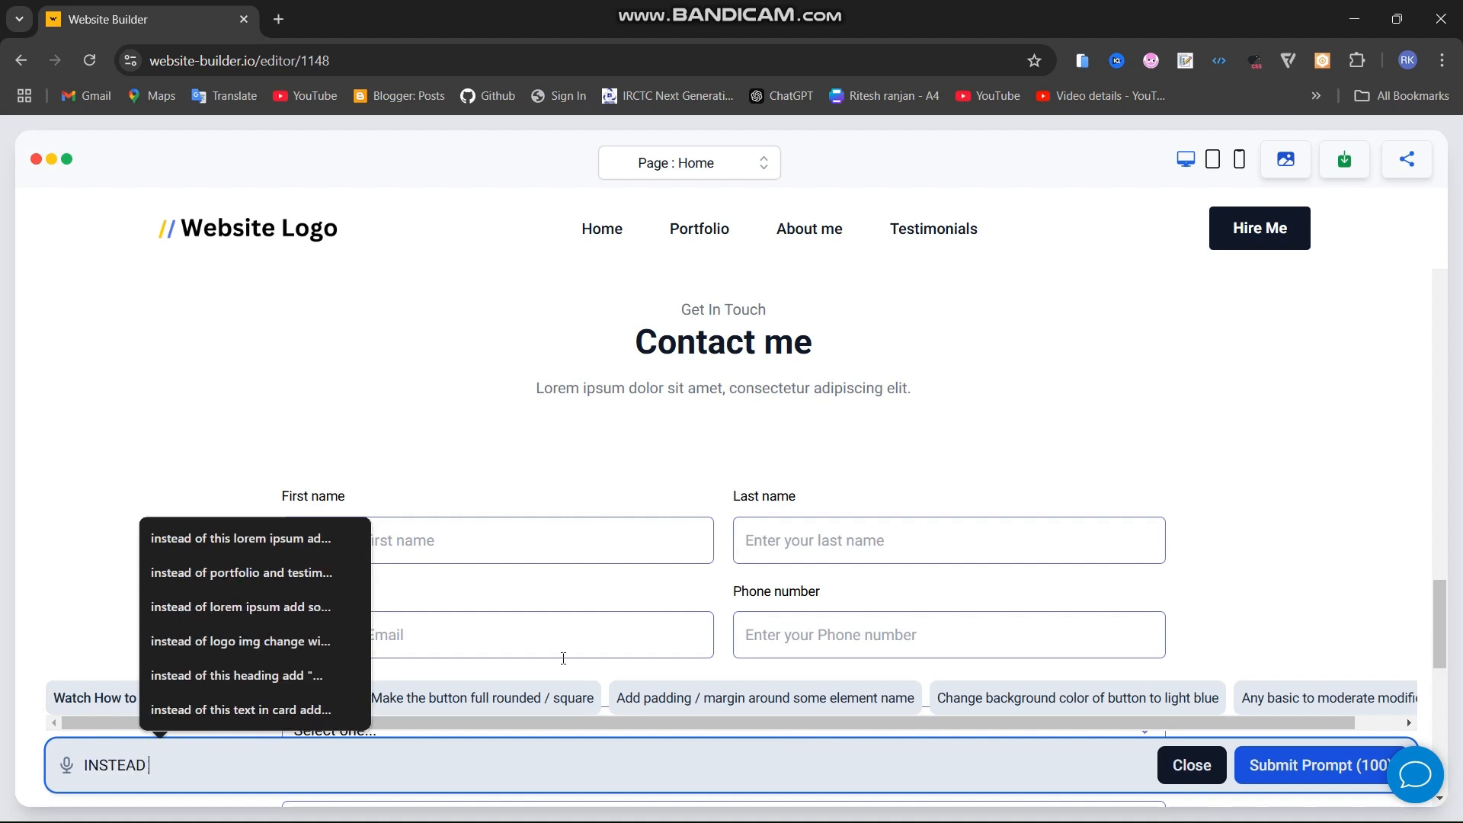
pyautogui.write(' OF LOREM IPSUM I ')
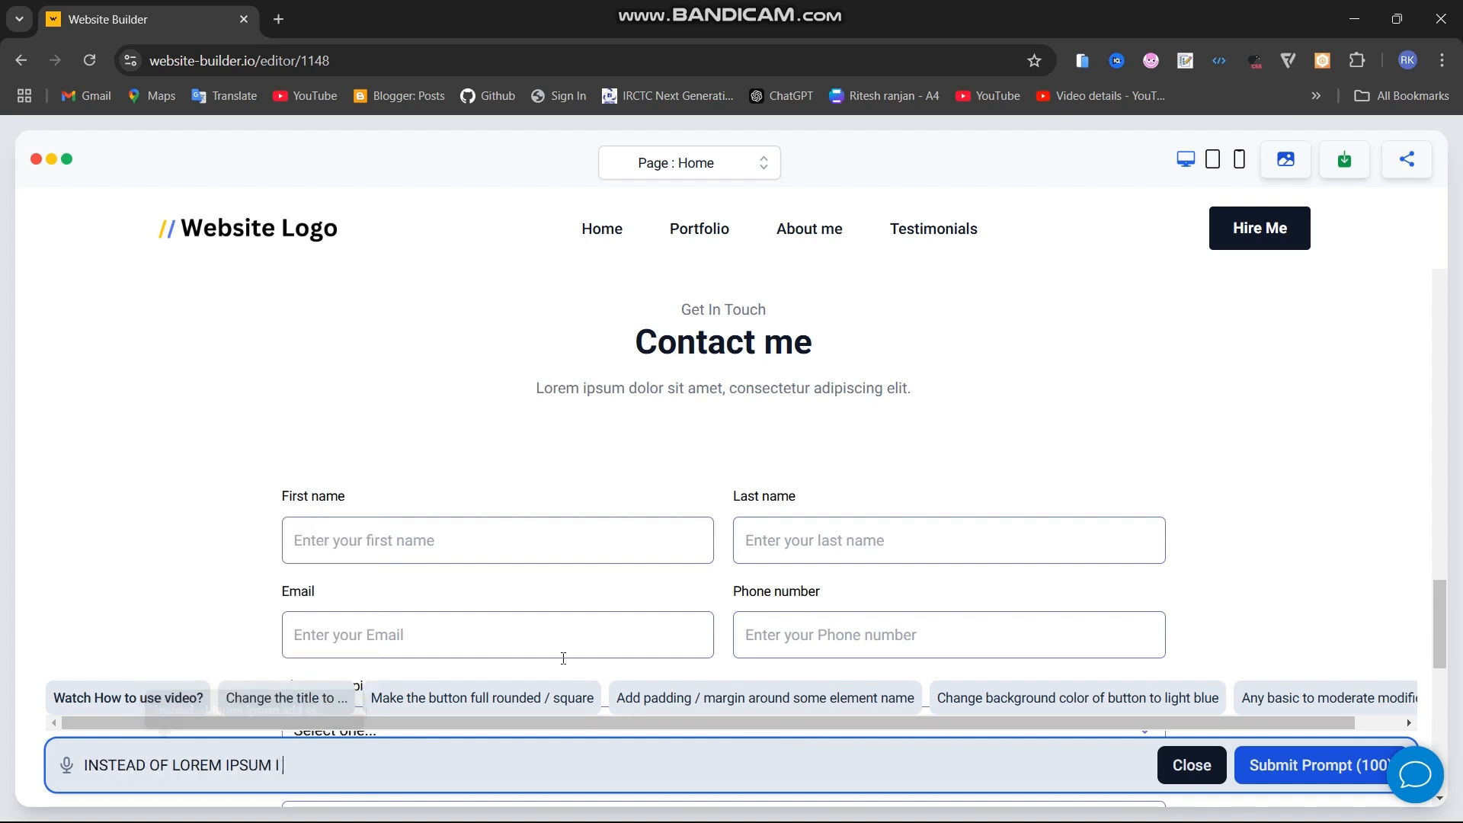
pyautogui.write('WANT ACTUAL TEX')
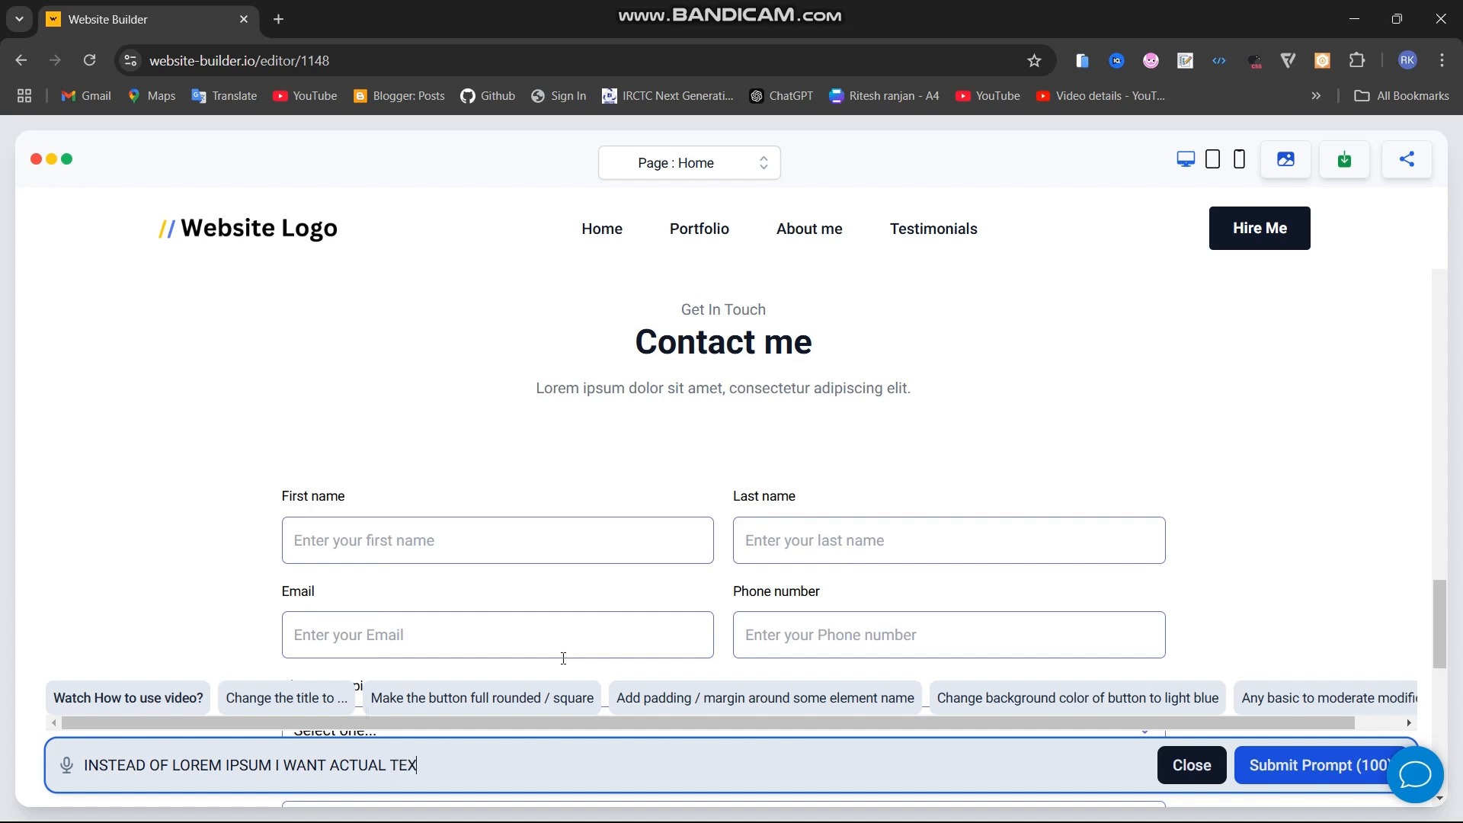
pyautogui.write('T')
pyautogui.press('Return')
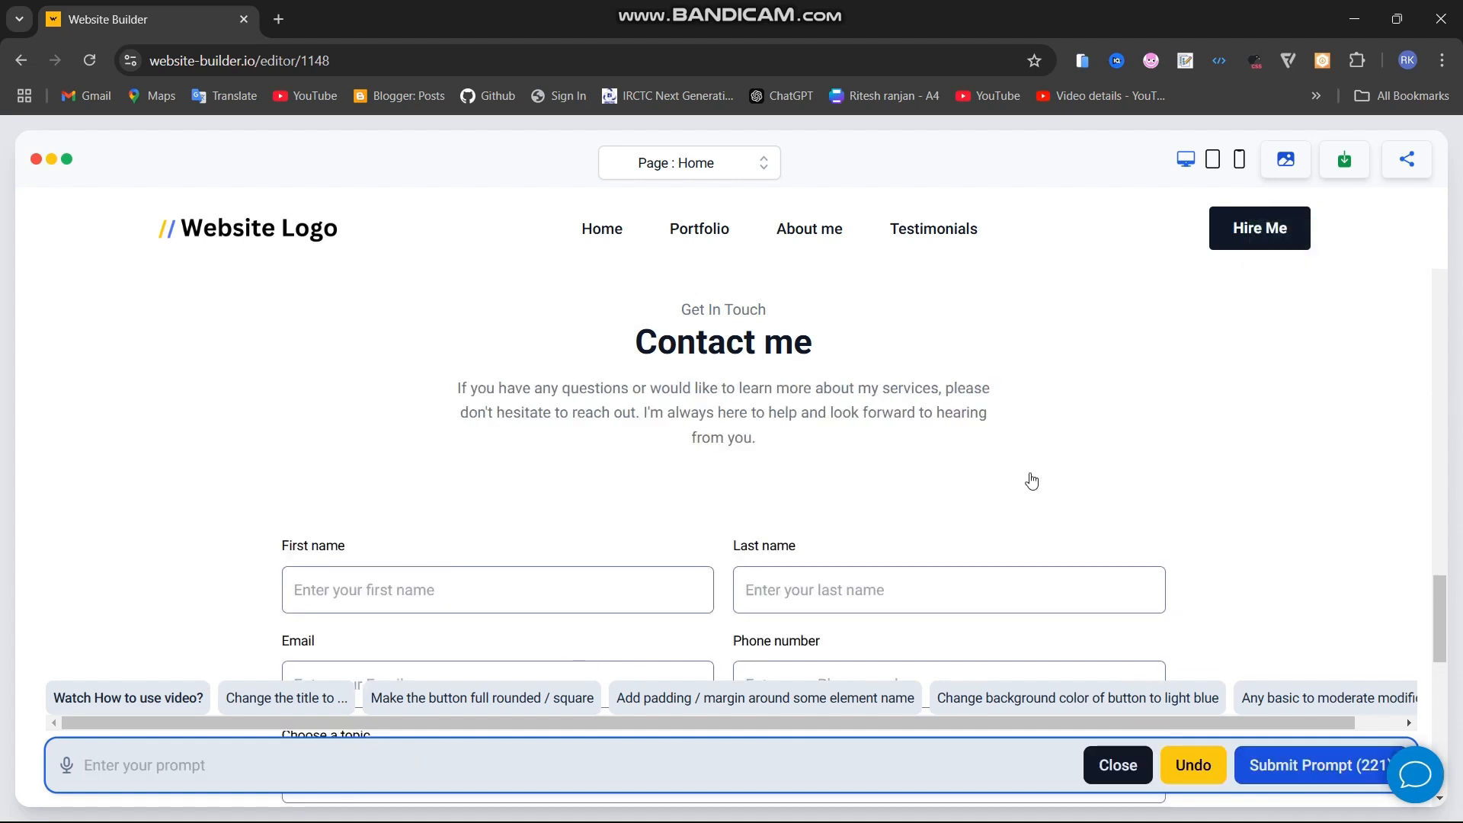
pyautogui.click(1010, 516)
pyautogui.click(1006, 513)
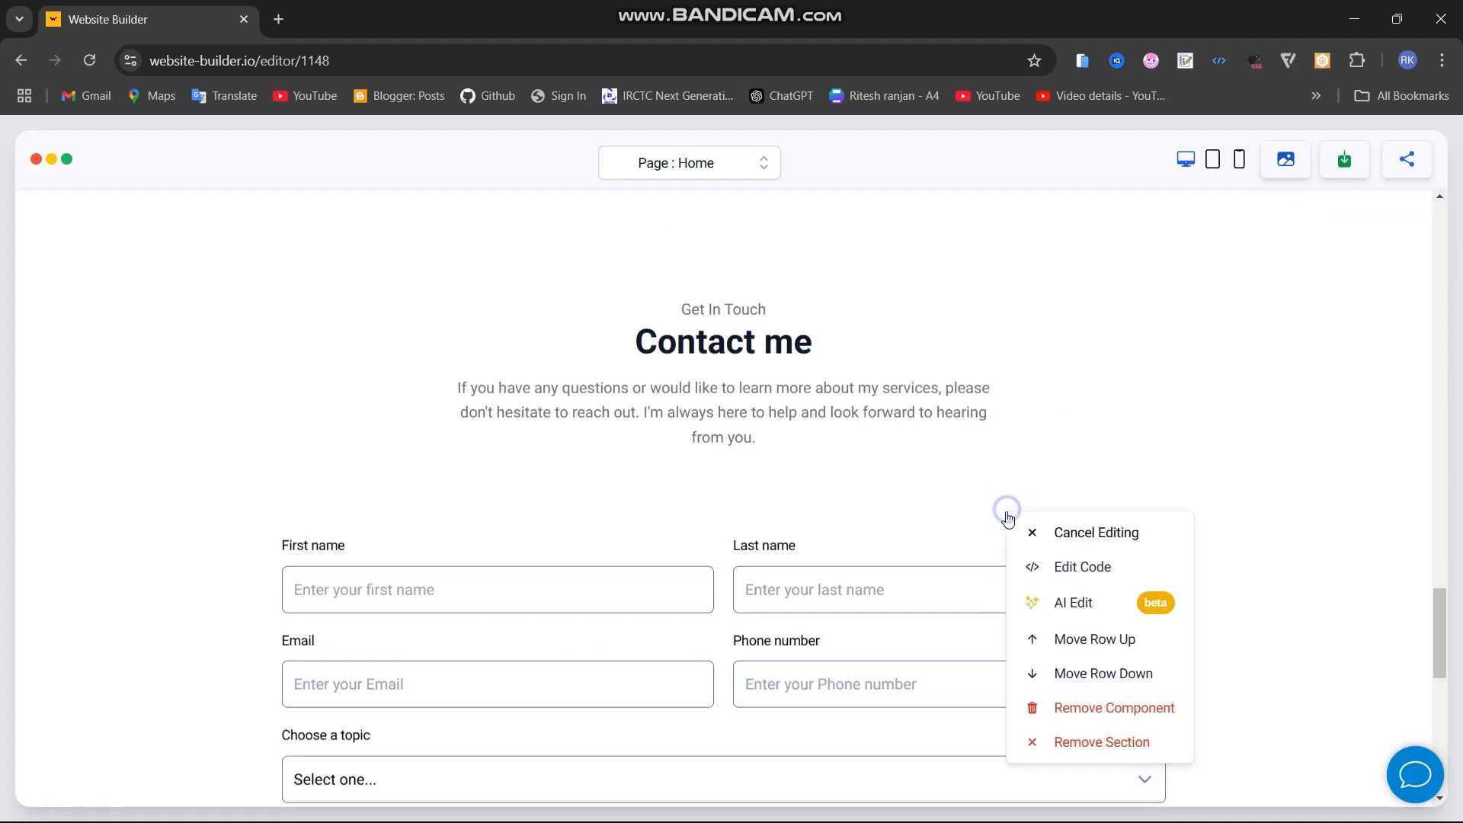
pyautogui.click(837, 505)
# Add a row below the footer using the free CTA component 223, "Start your creative journey now!"
pyautogui.scroll(-5, 1093, 504)
pyautogui.scroll(-5, 867, 698)
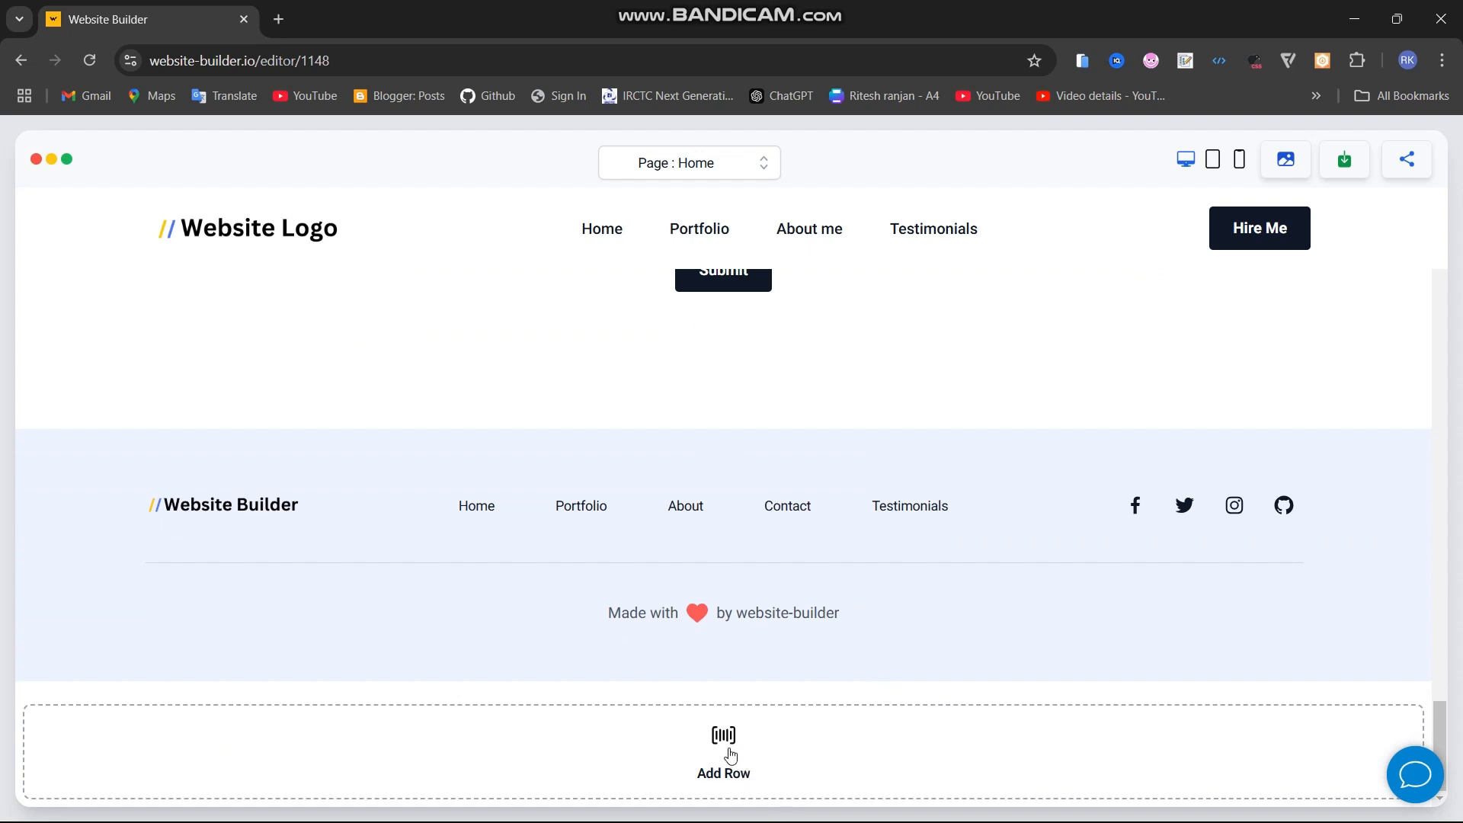
pyautogui.click(730, 754)
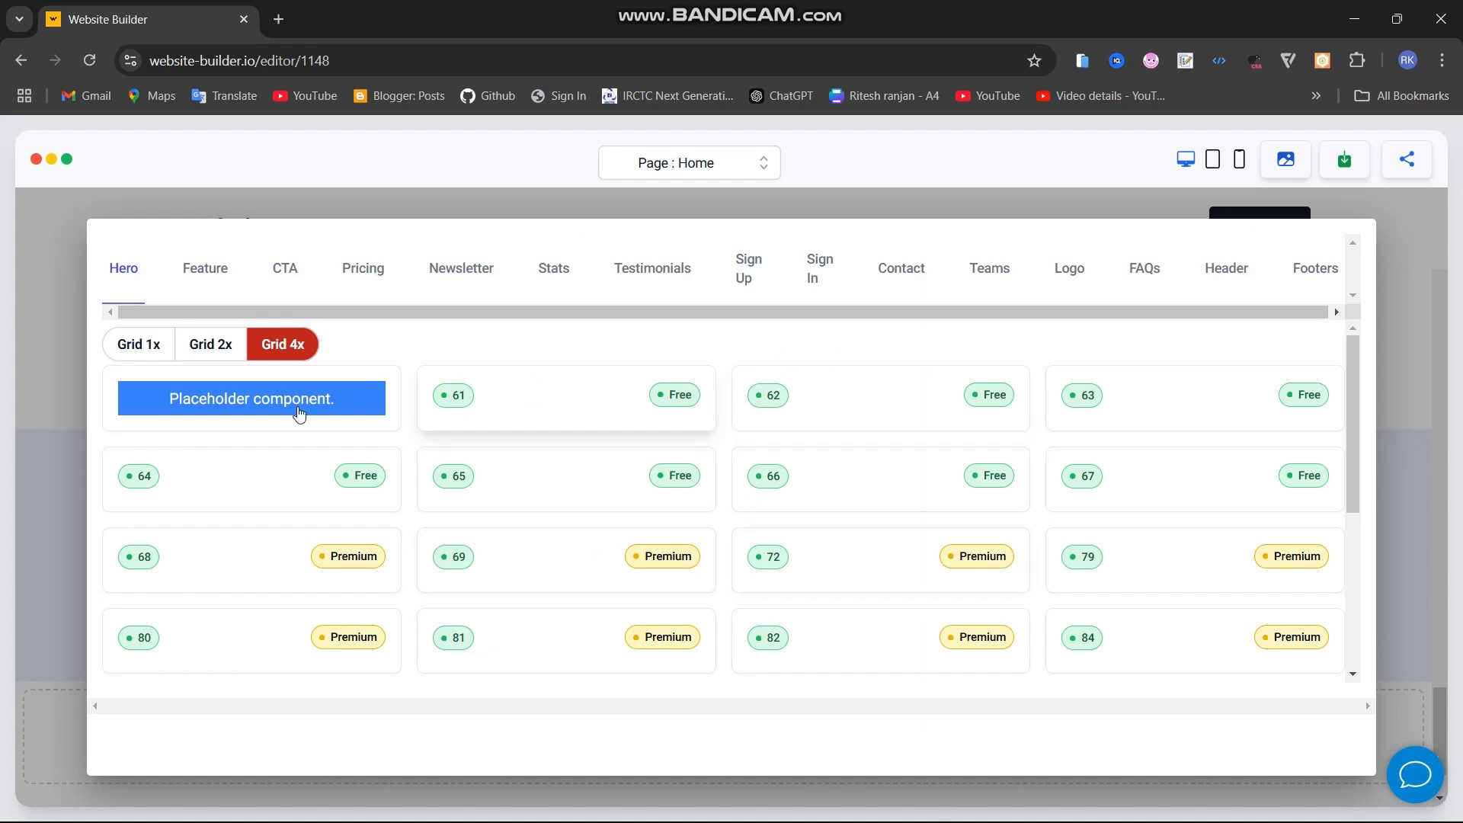
pyautogui.click(457, 279)
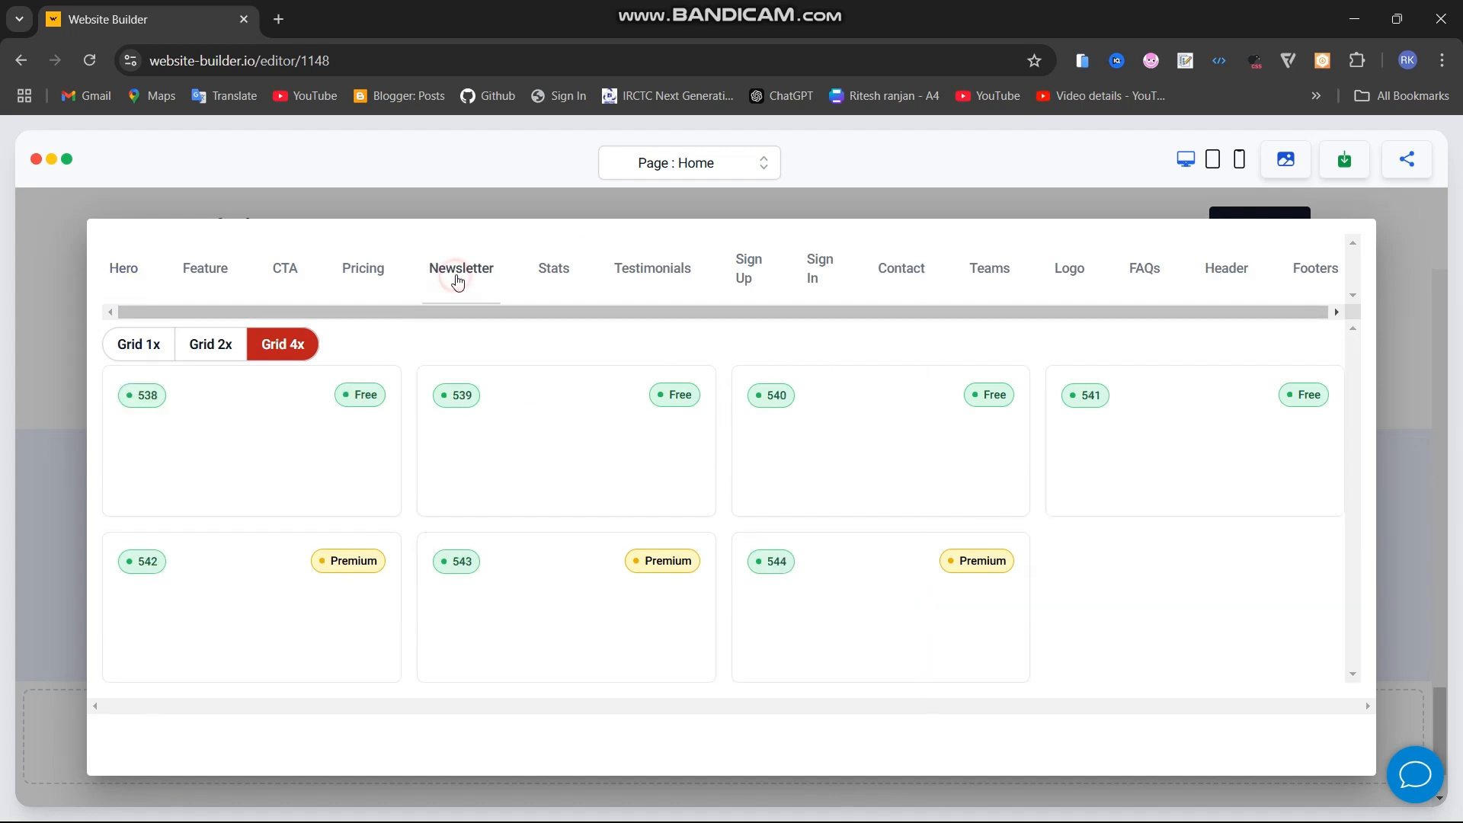
pyautogui.click(563, 286)
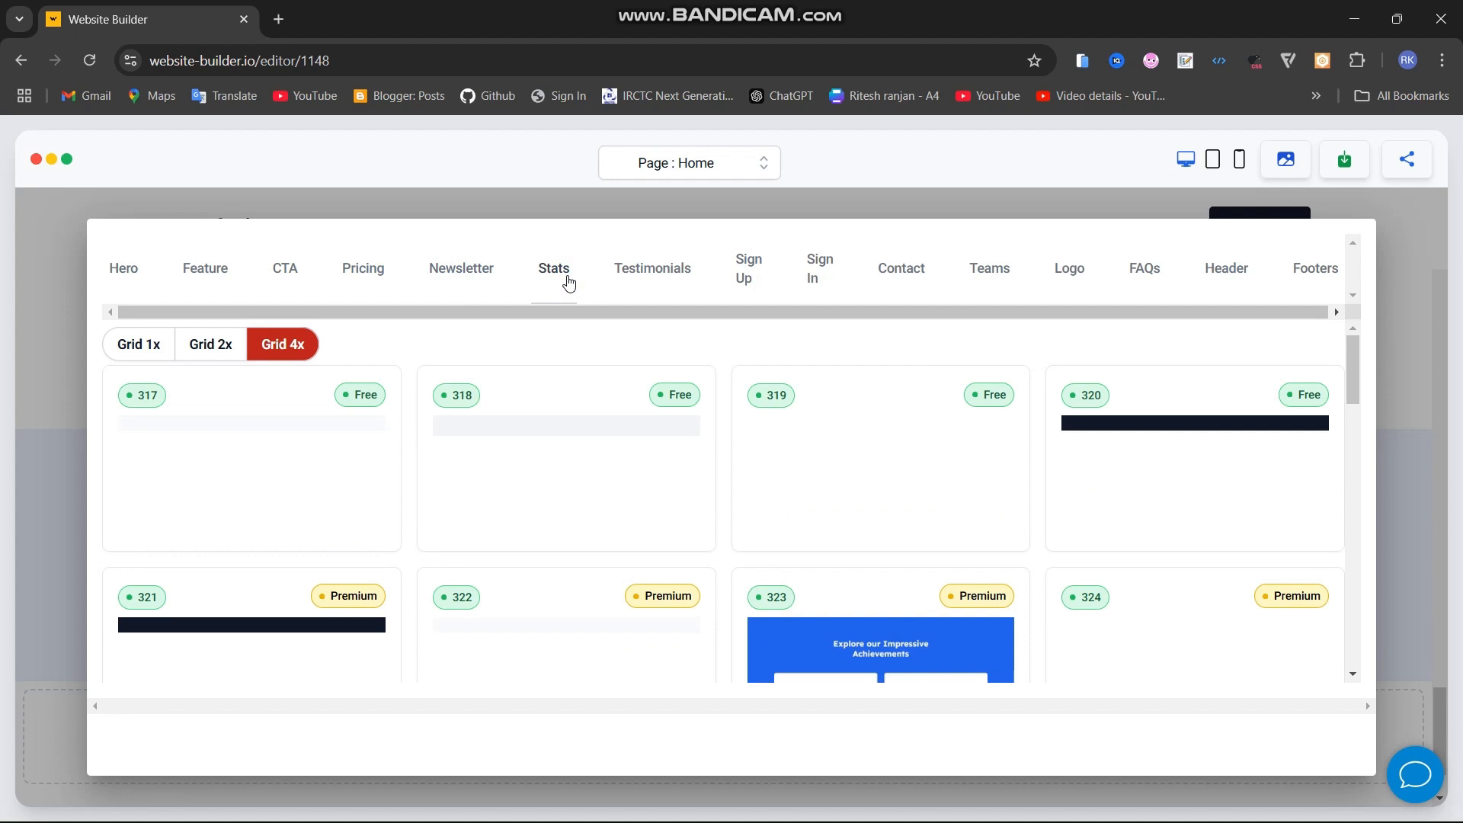
pyautogui.click(644, 280)
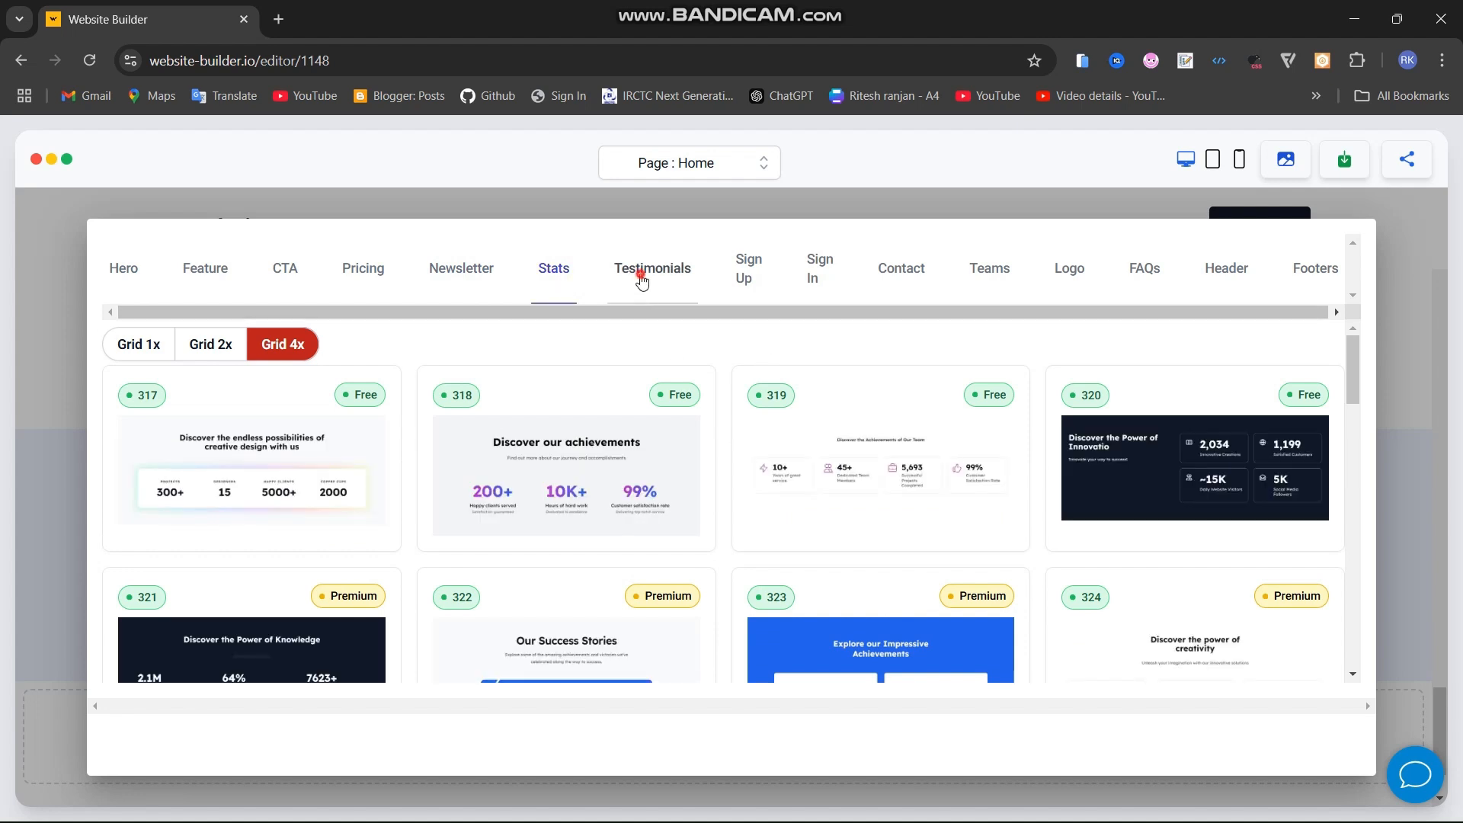
pyautogui.click(473, 282)
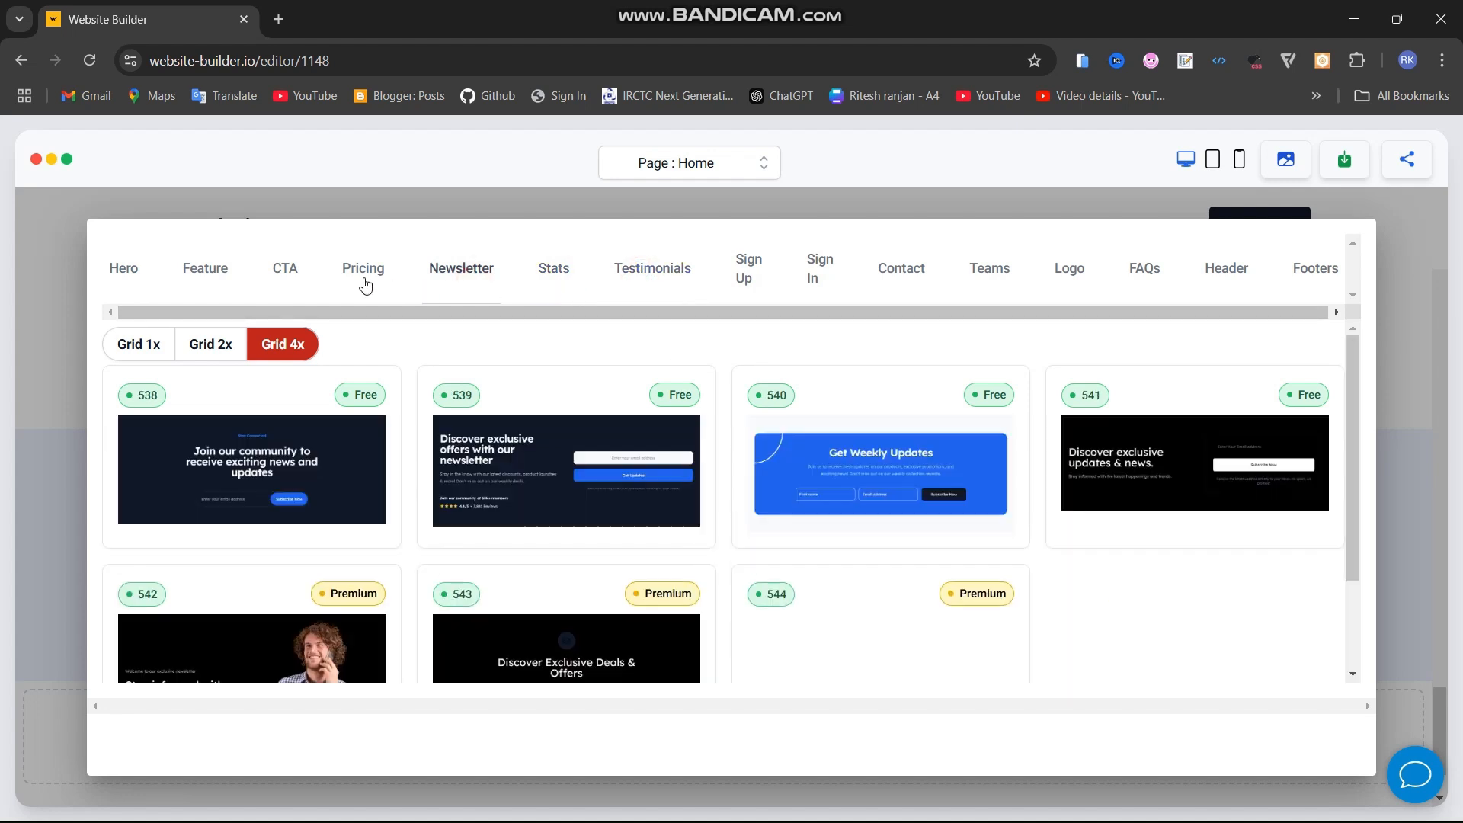
pyautogui.click(363, 281)
pyautogui.click(296, 282)
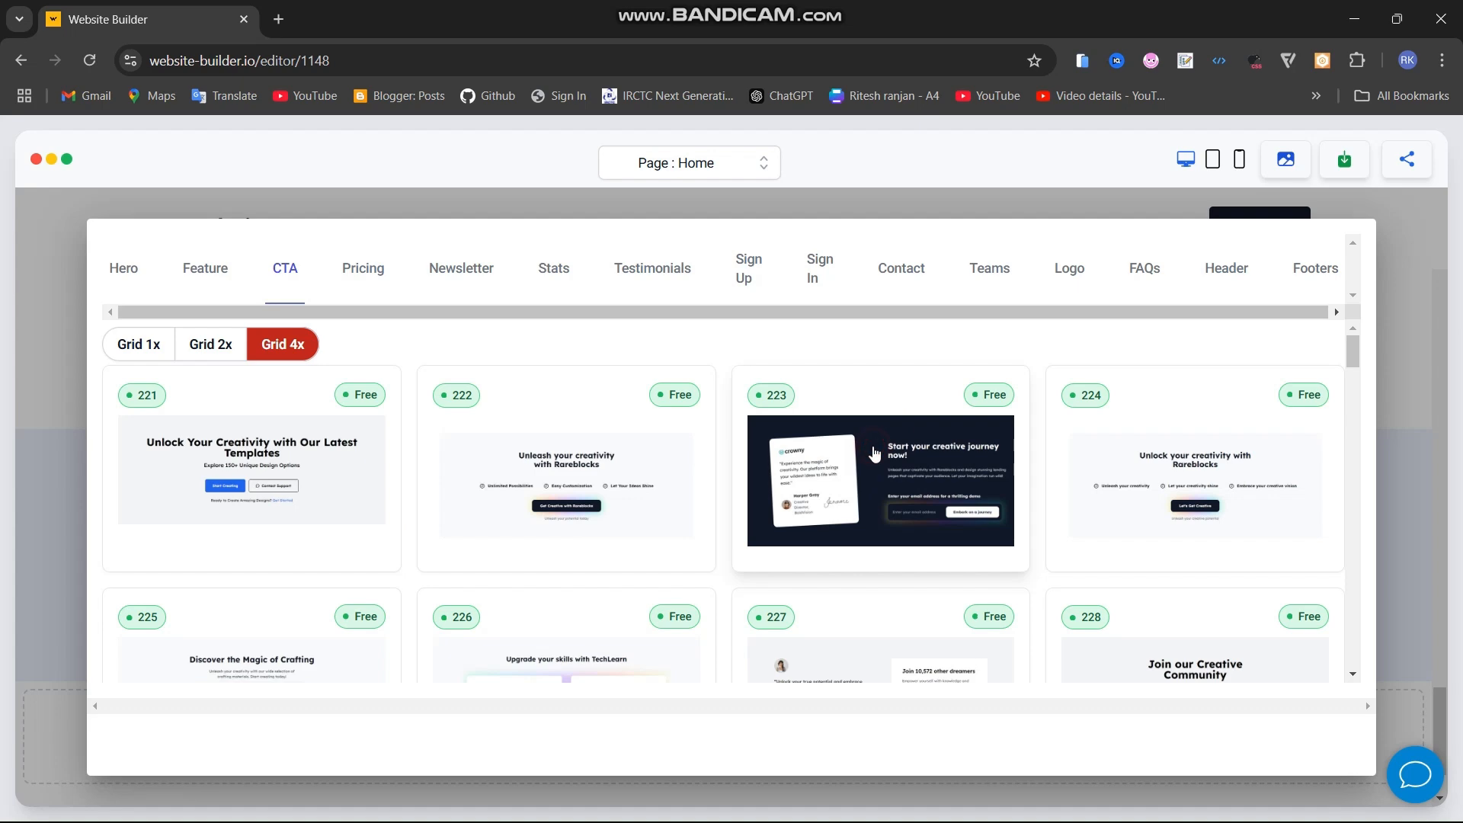
pyautogui.click(874, 453)
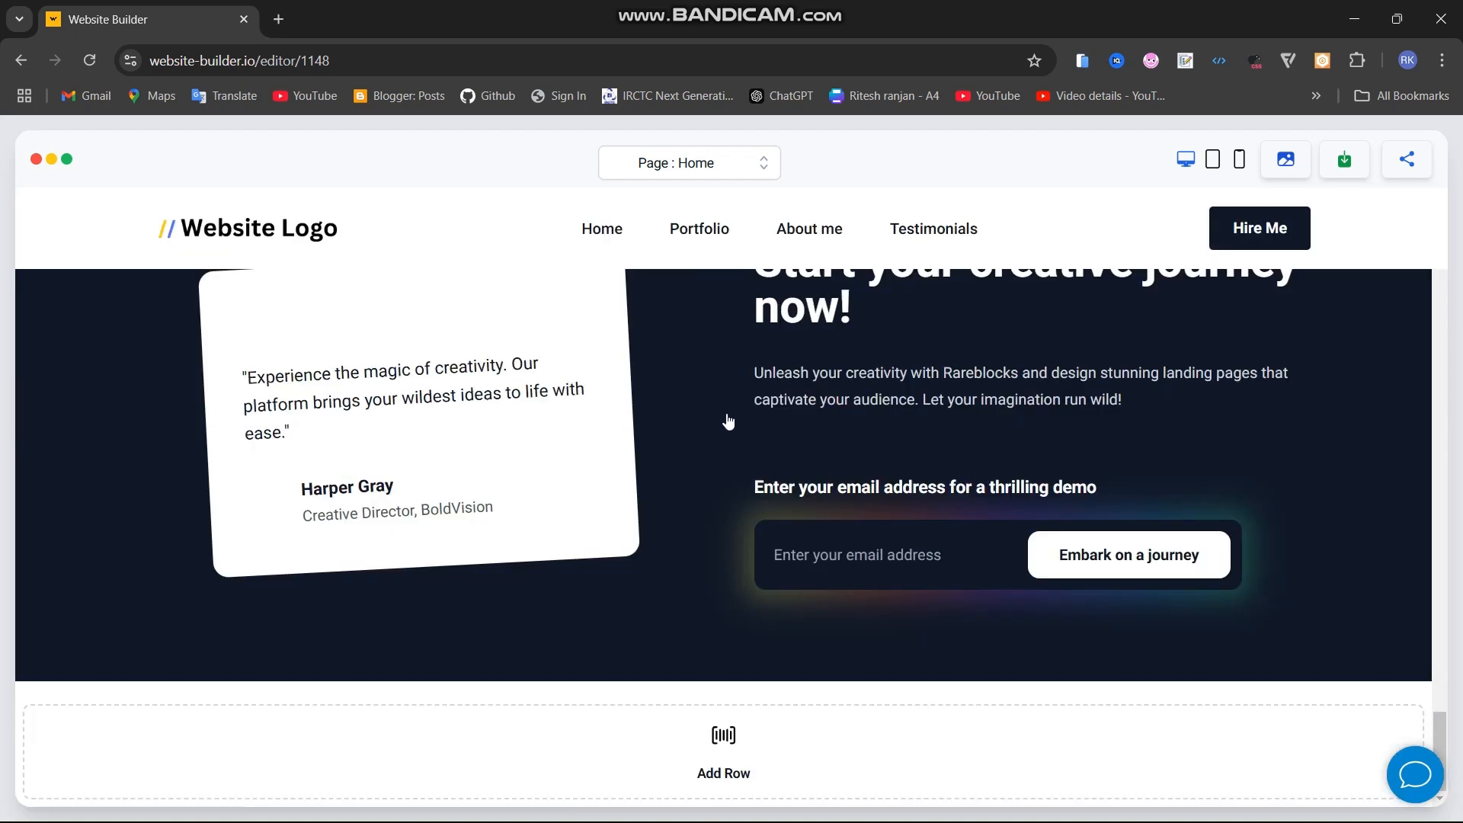
# Move the new call-to-action section up two rows so it sits above the Contact me section
pyautogui.scroll(6, 729, 421)
pyautogui.scroll(-6, 729, 421)
pyautogui.click(721, 410)
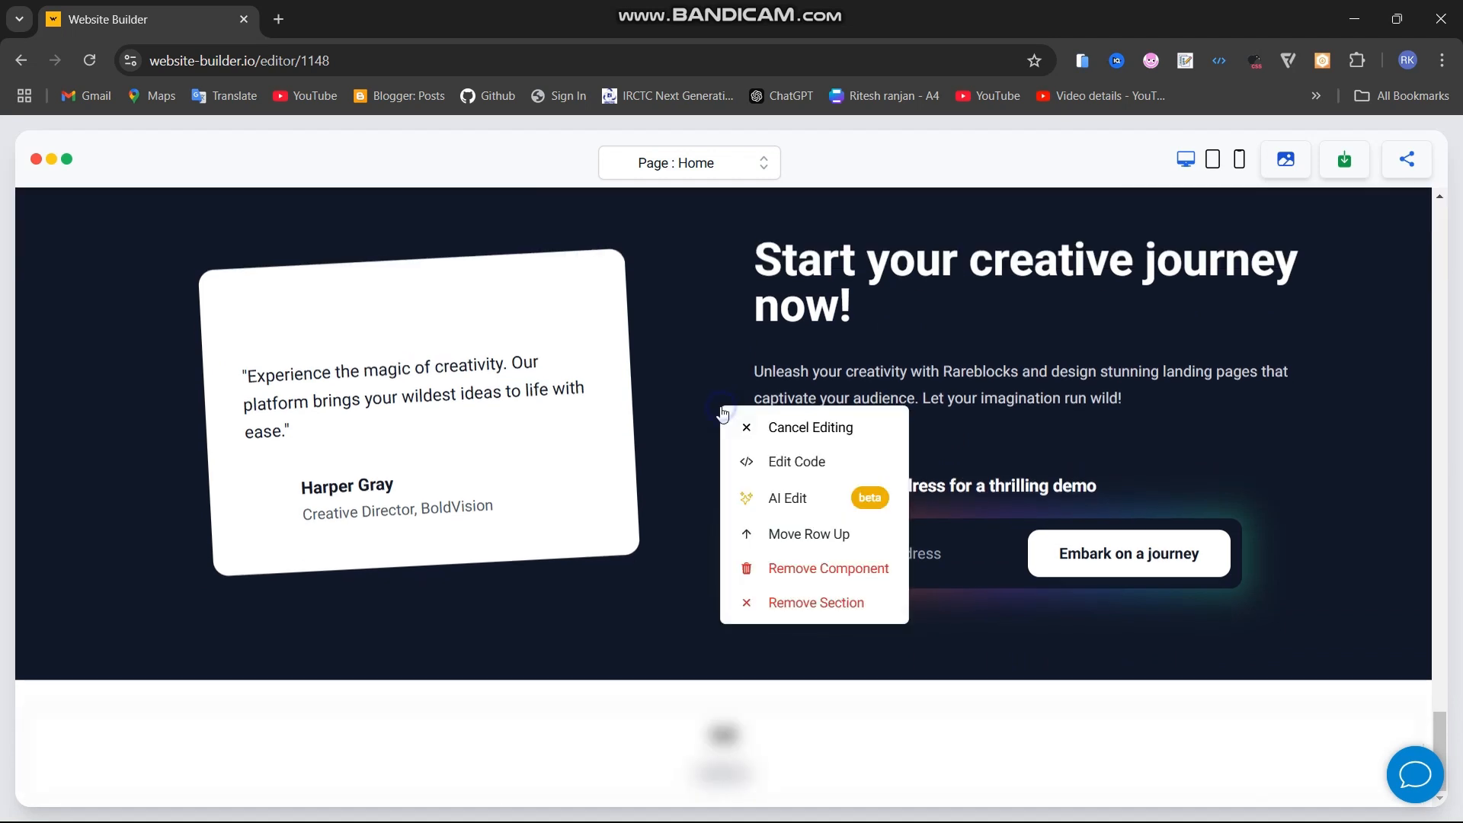
pyautogui.click(818, 535)
pyautogui.scroll(1, 772, 384)
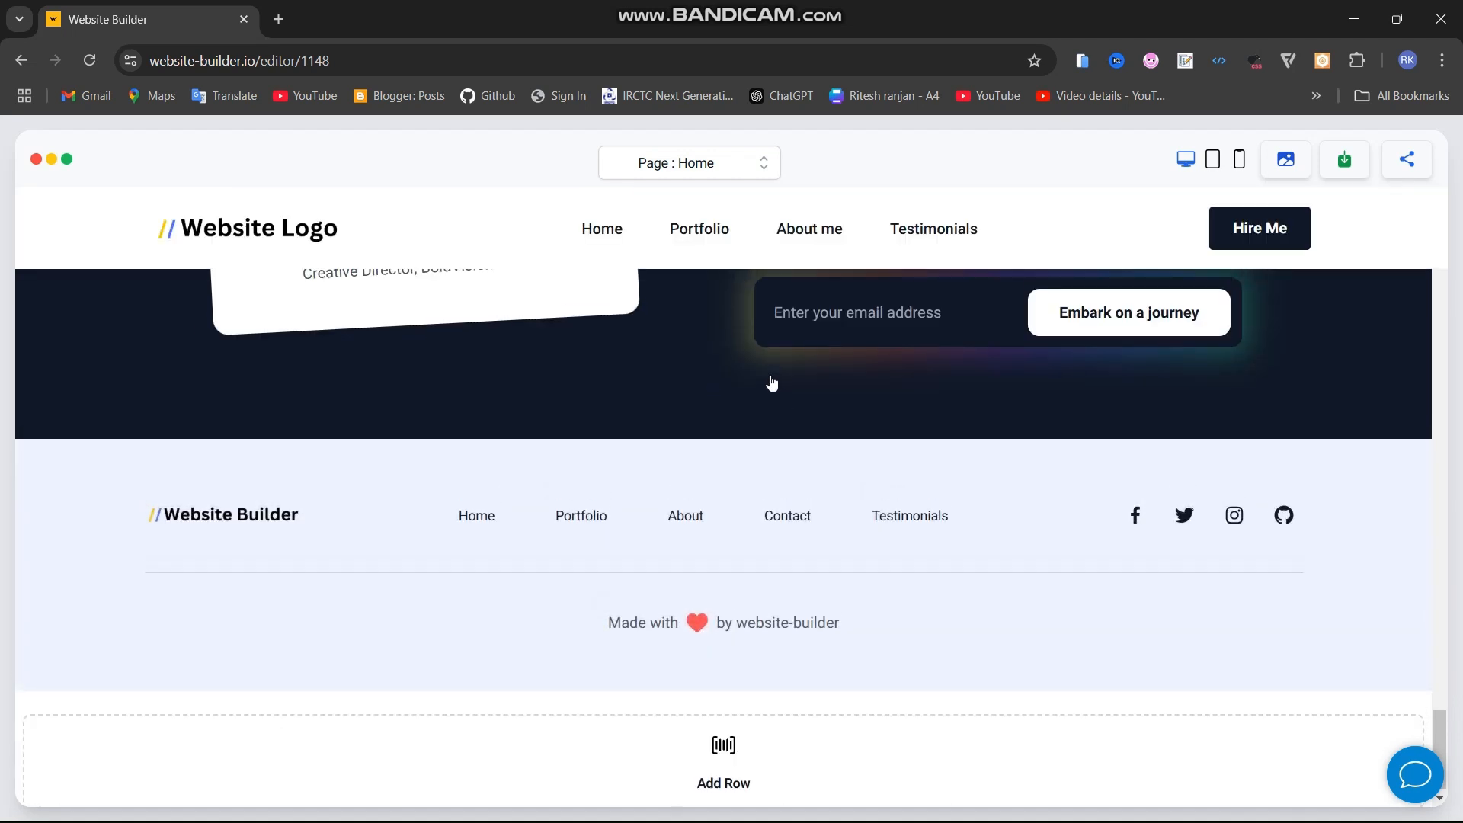
pyautogui.scroll(8, 576, 441)
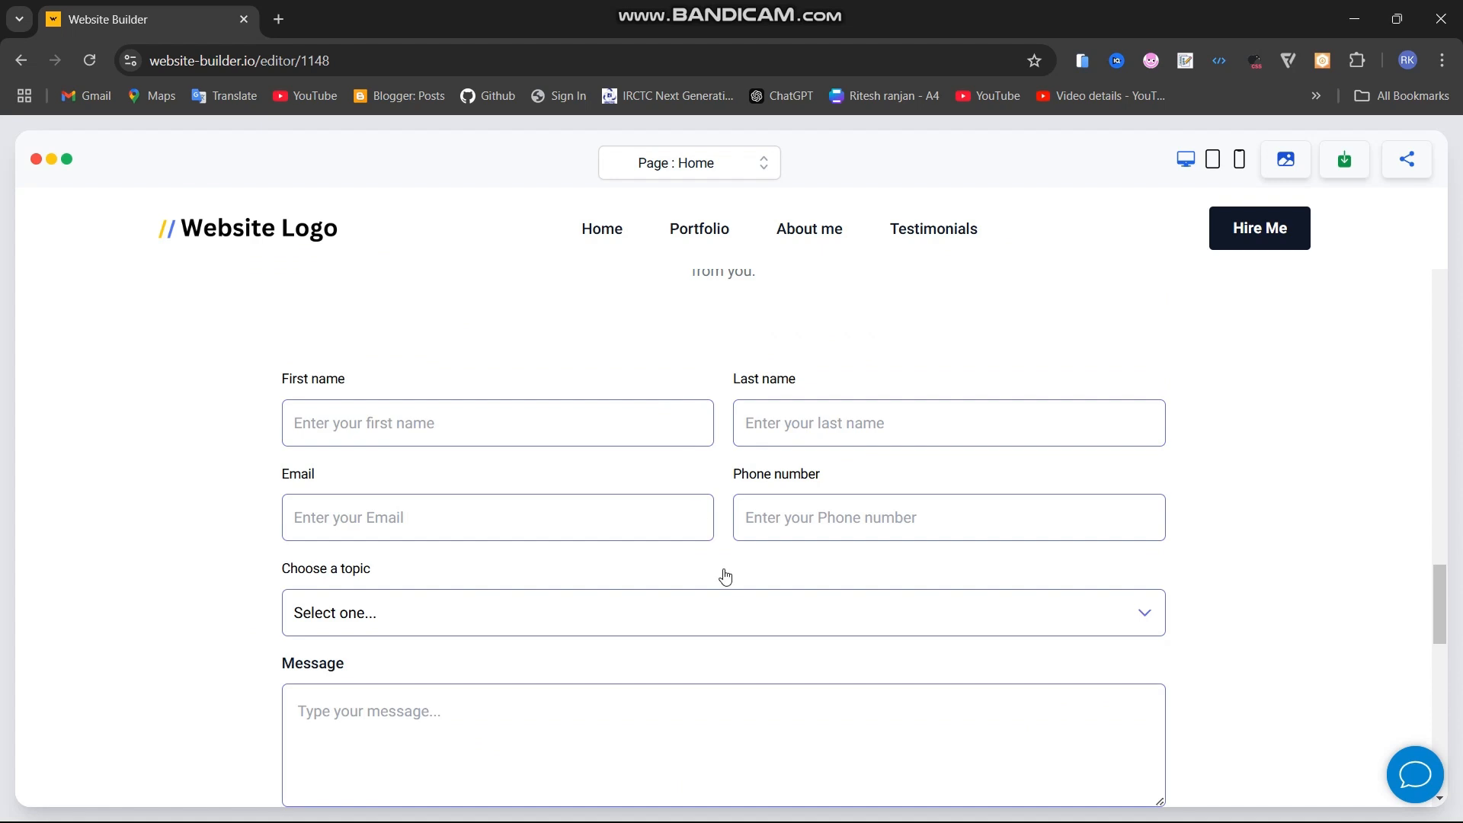
pyautogui.scroll(-7, 743, 562)
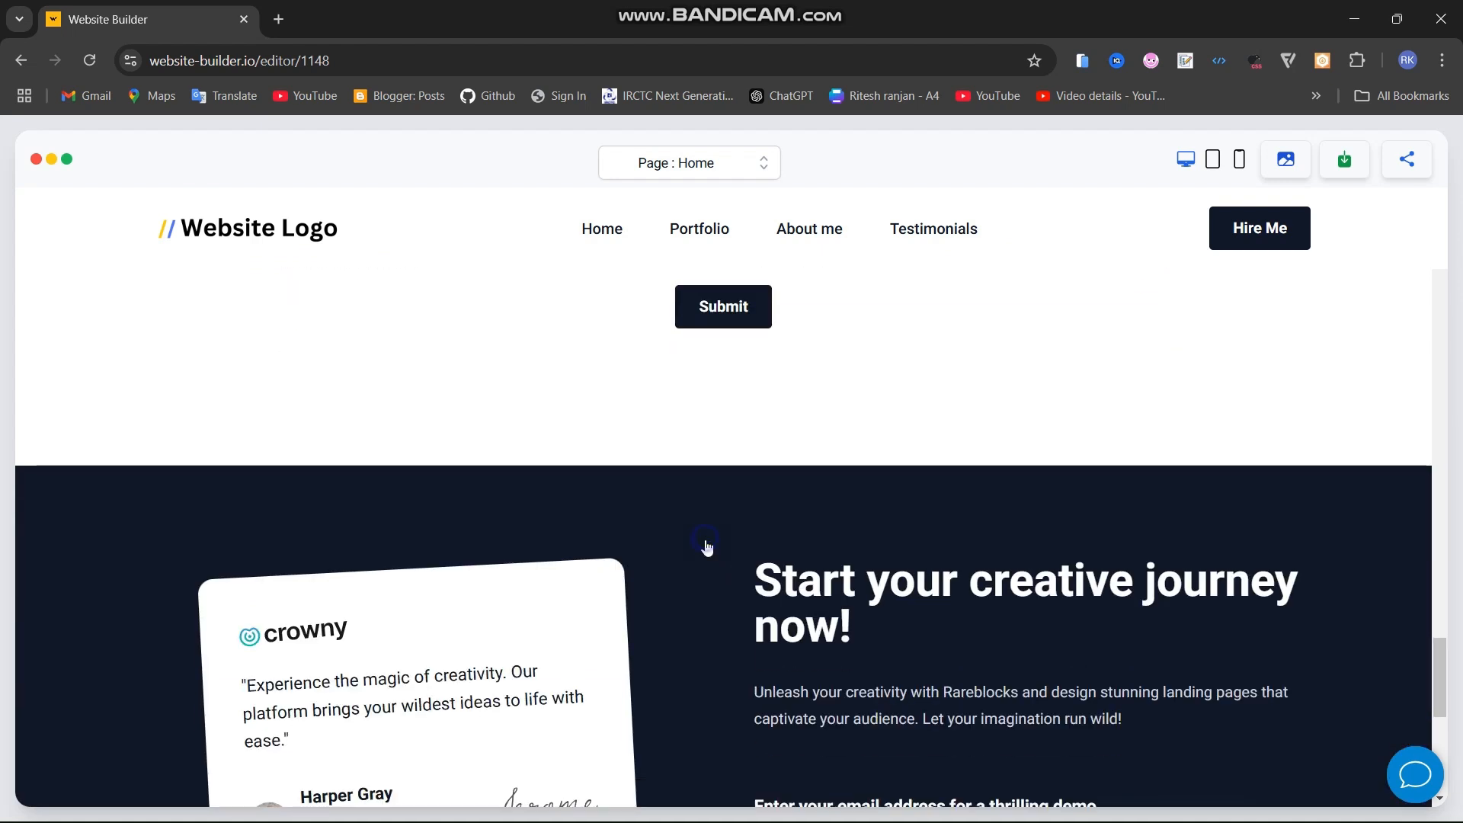
pyautogui.click(708, 547)
pyautogui.click(776, 667)
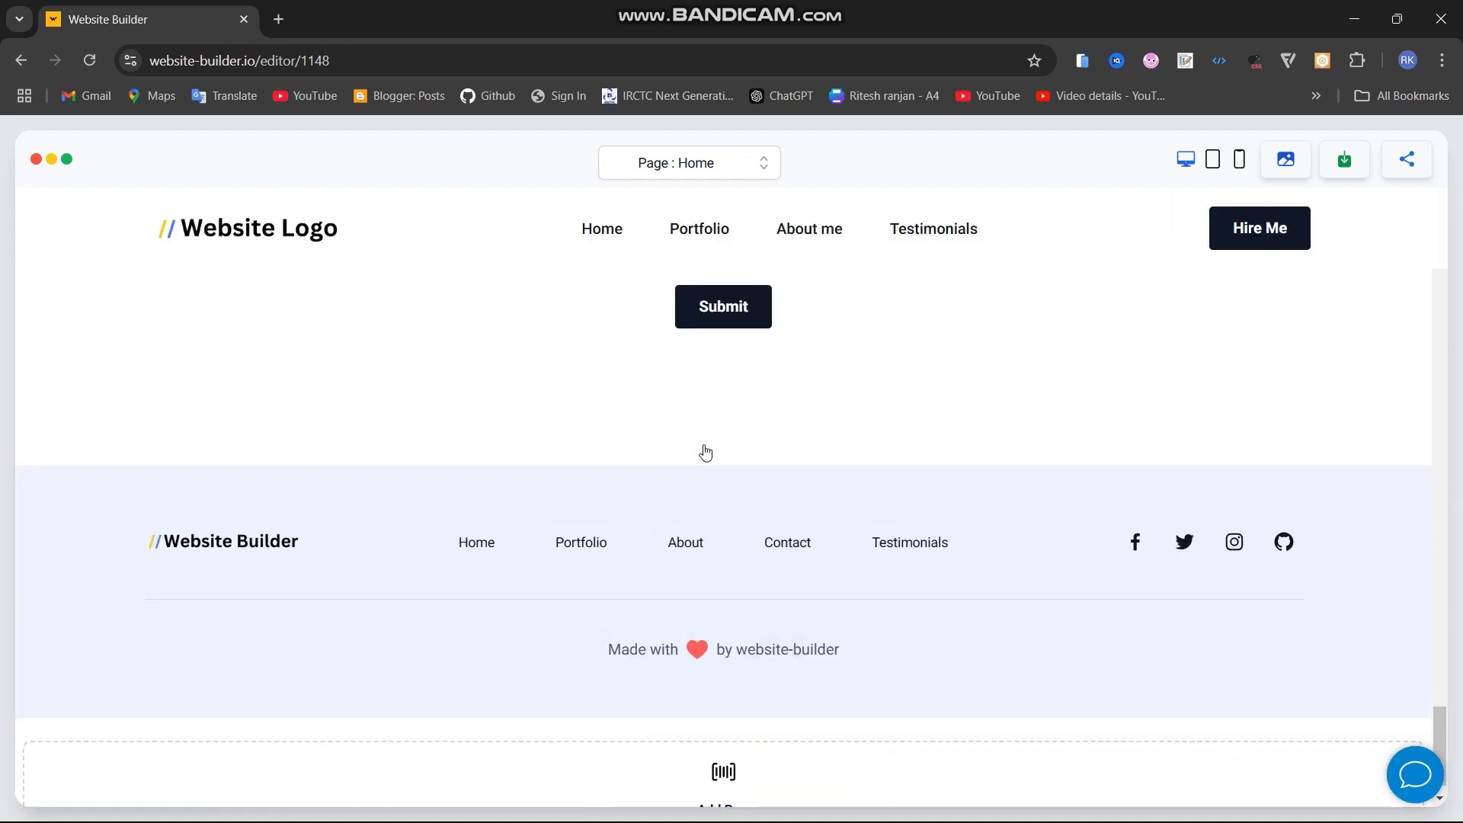
# Use AI Edit on the call-to-action section with the prompt: change the heading topic to "Want to Collobrate with me!"
pyautogui.scroll(10, 703, 448)
pyautogui.scroll(8, 705, 442)
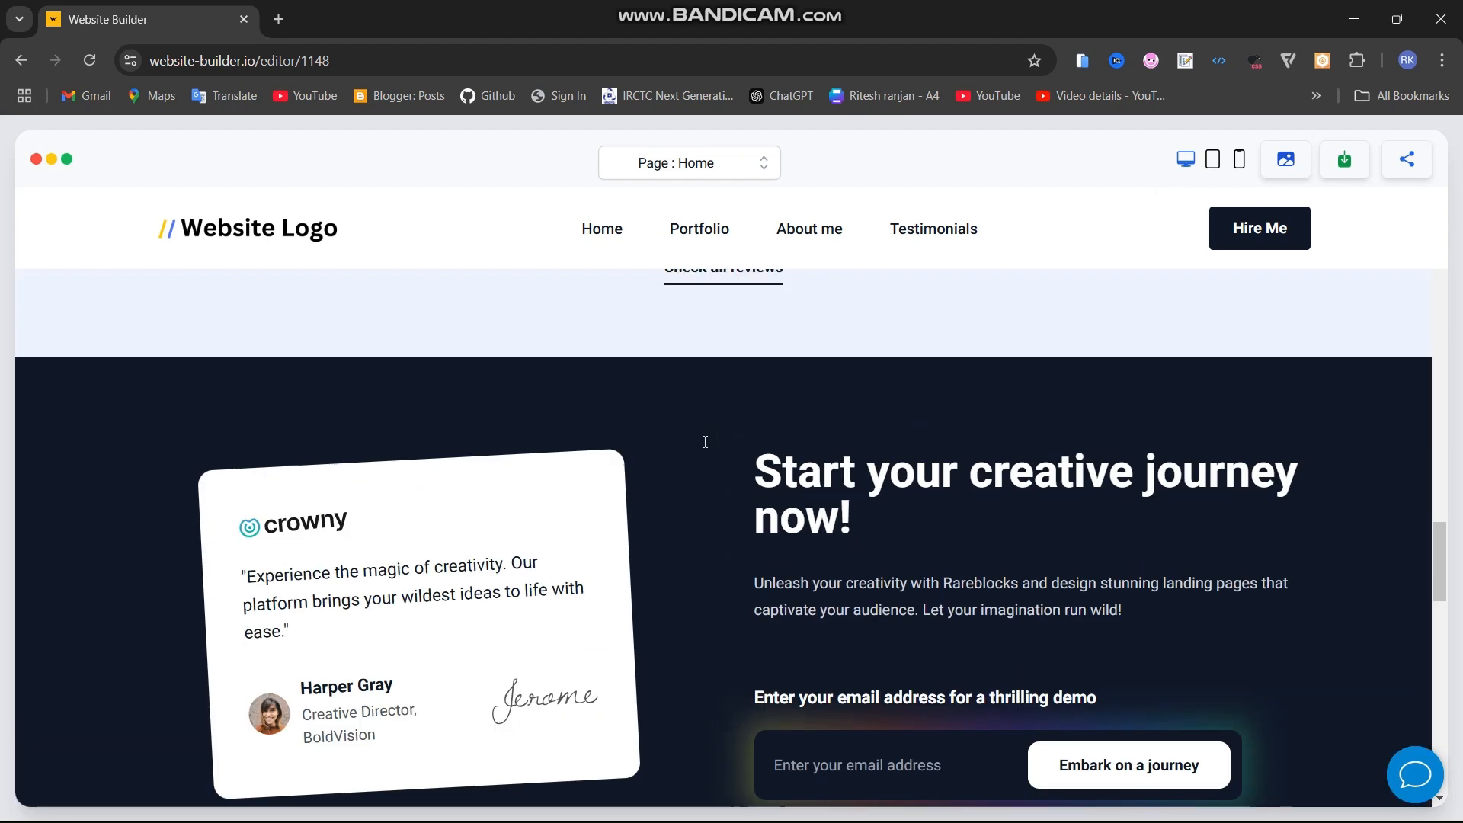
pyautogui.scroll(-3, 705, 442)
pyautogui.scroll(3, 705, 442)
pyautogui.scroll(-6, 704, 446)
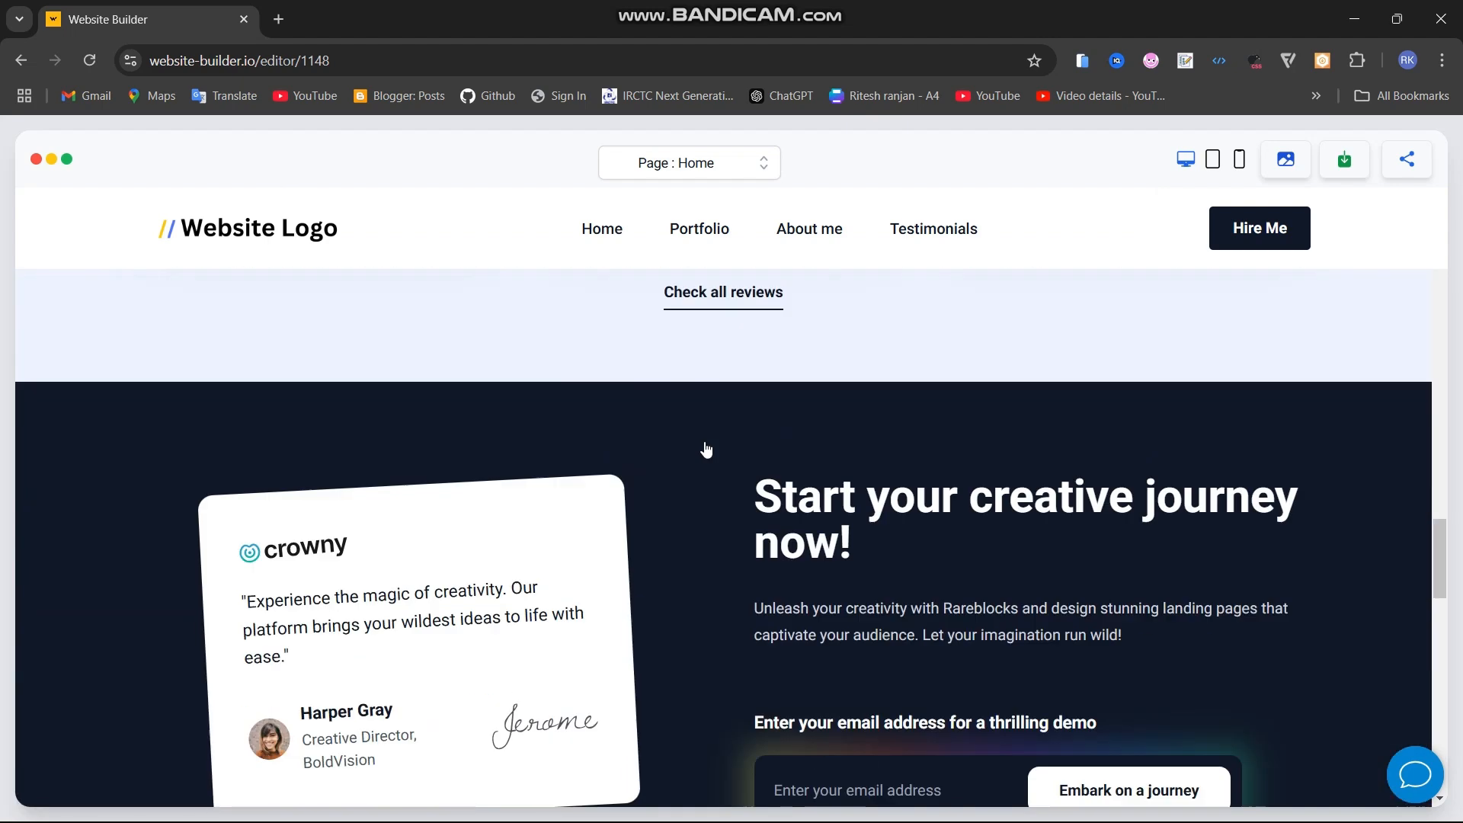
pyautogui.click(807, 480)
pyautogui.click(871, 568)
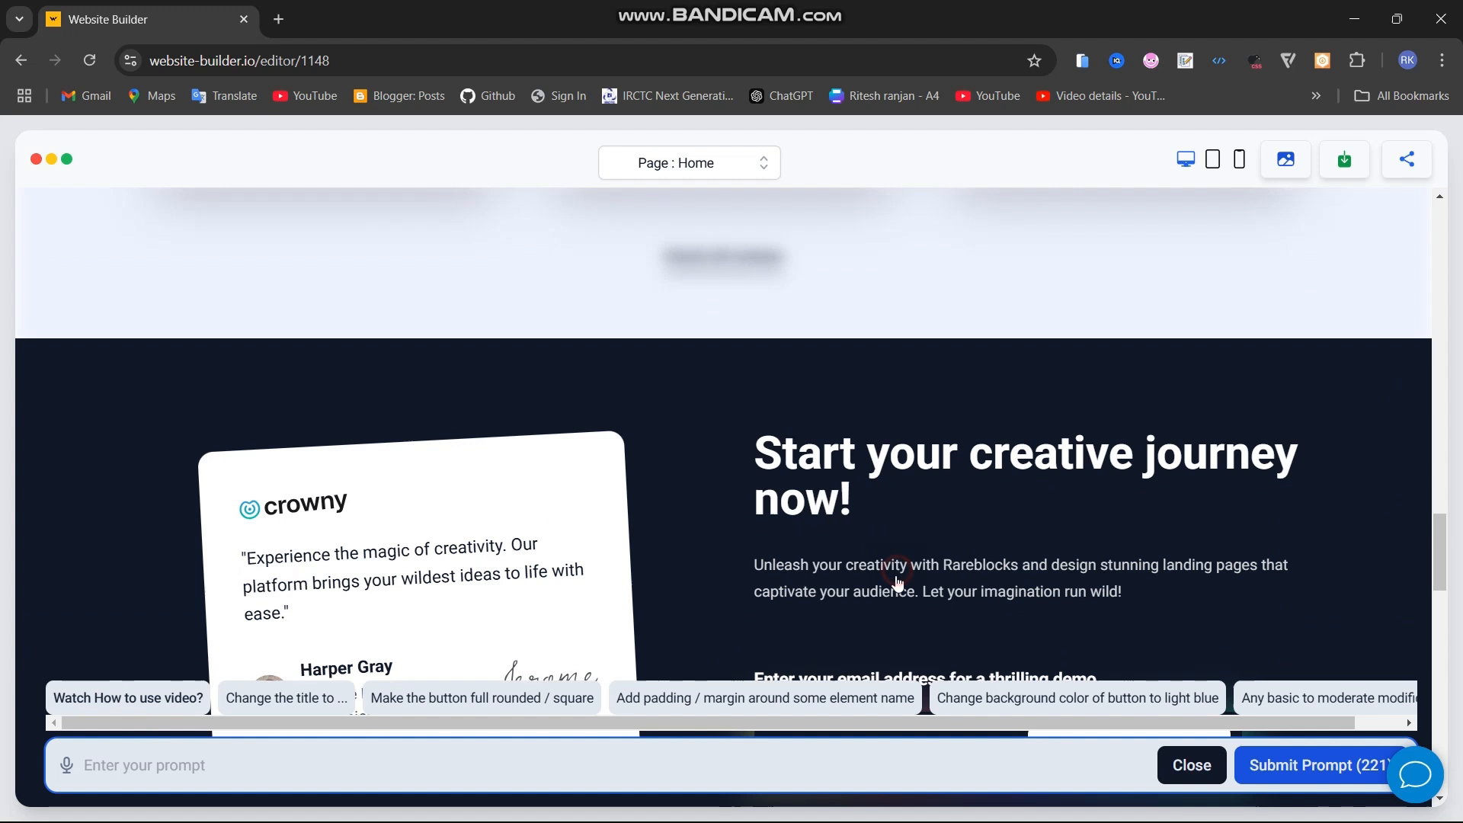
pyautogui.write('change the heading topic to')
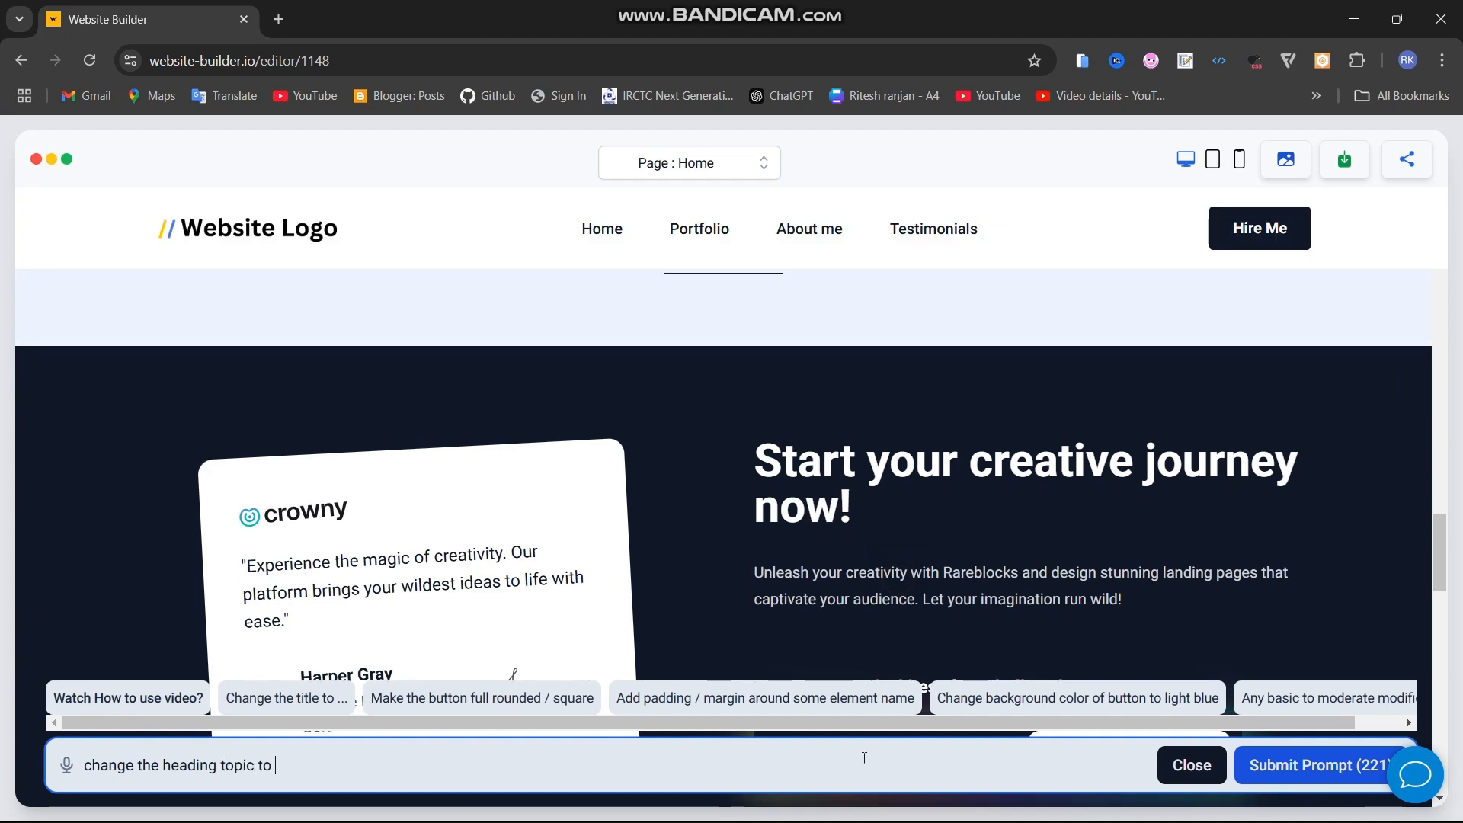
pyautogui.write(' "Want to')
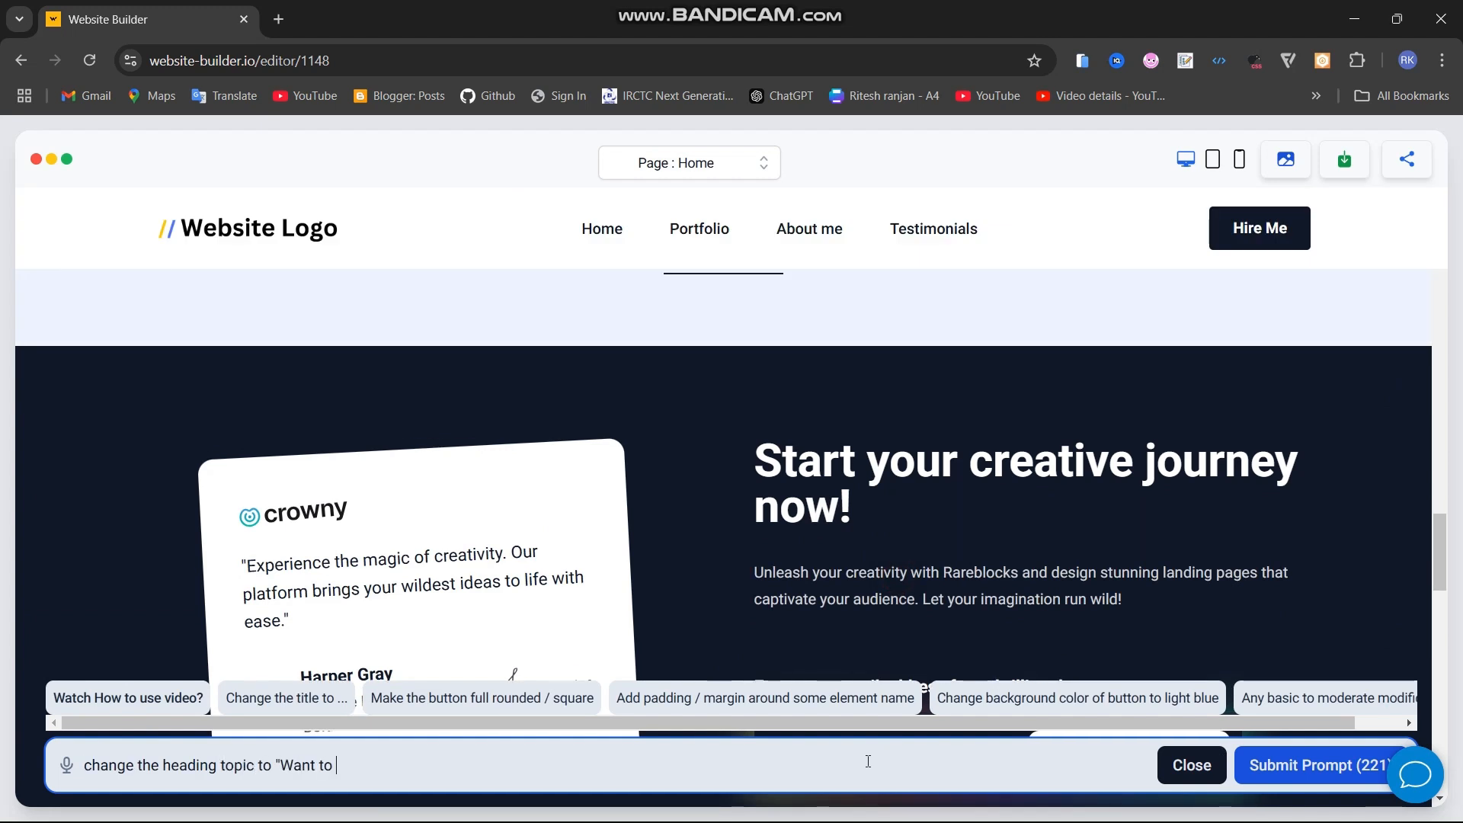
pyautogui.write(' Collobrate with ')
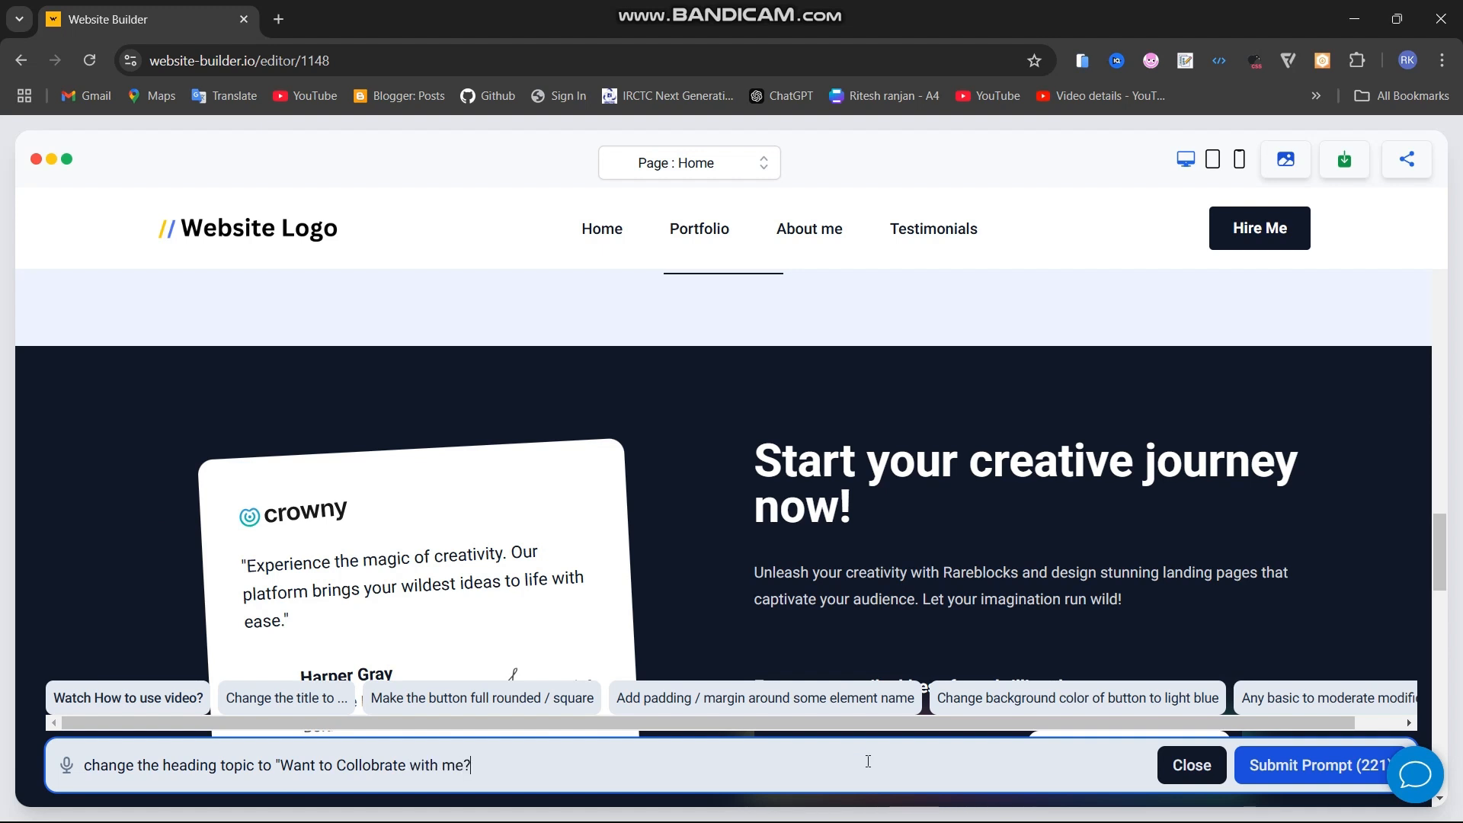
pyautogui.write('me!"')
pyautogui.press('Return')
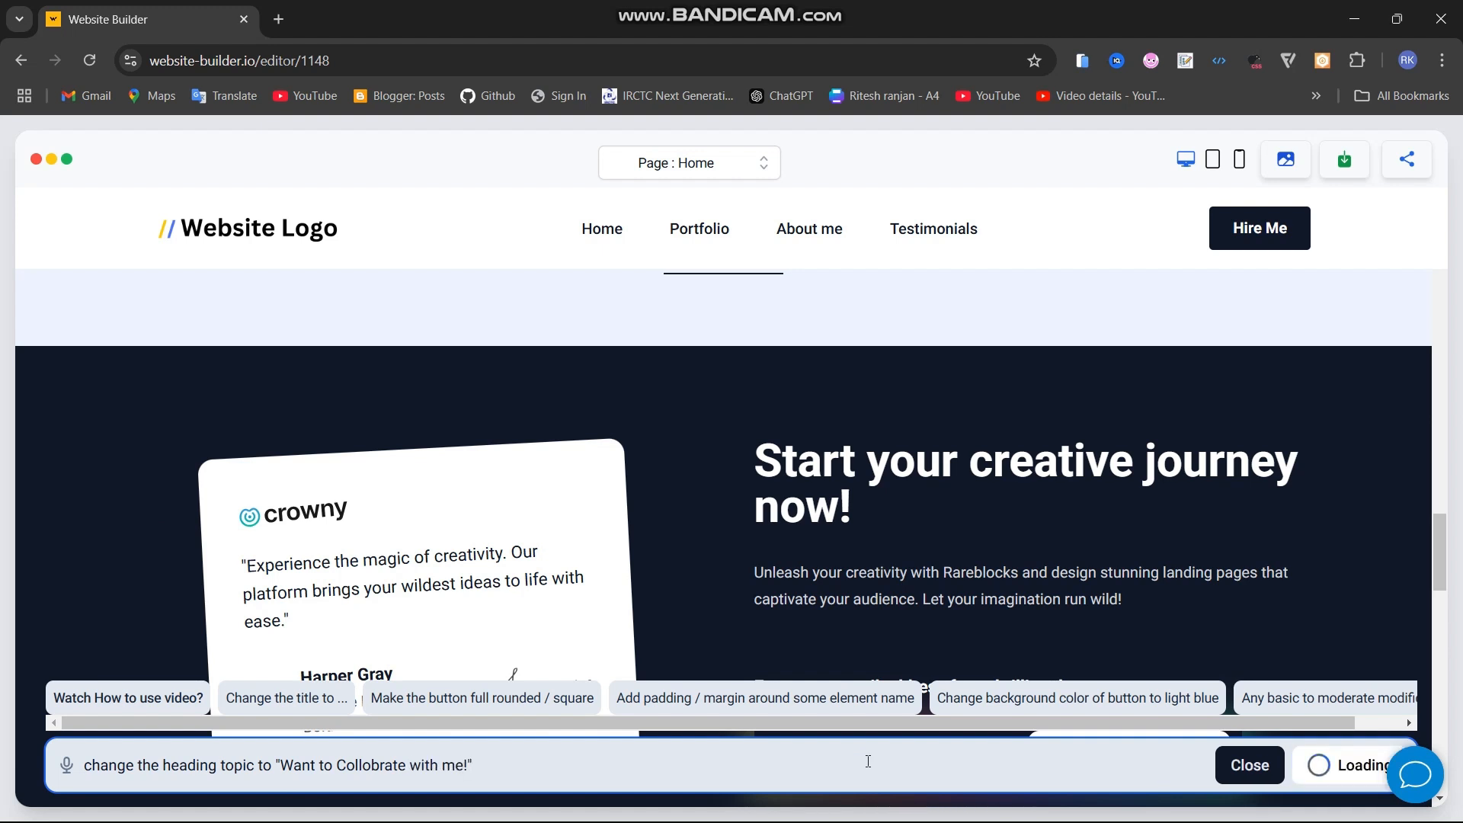
# Submit a second AI prompt for the same section: change the description of both the cards and below text according to the heading
pyautogui.write('change')
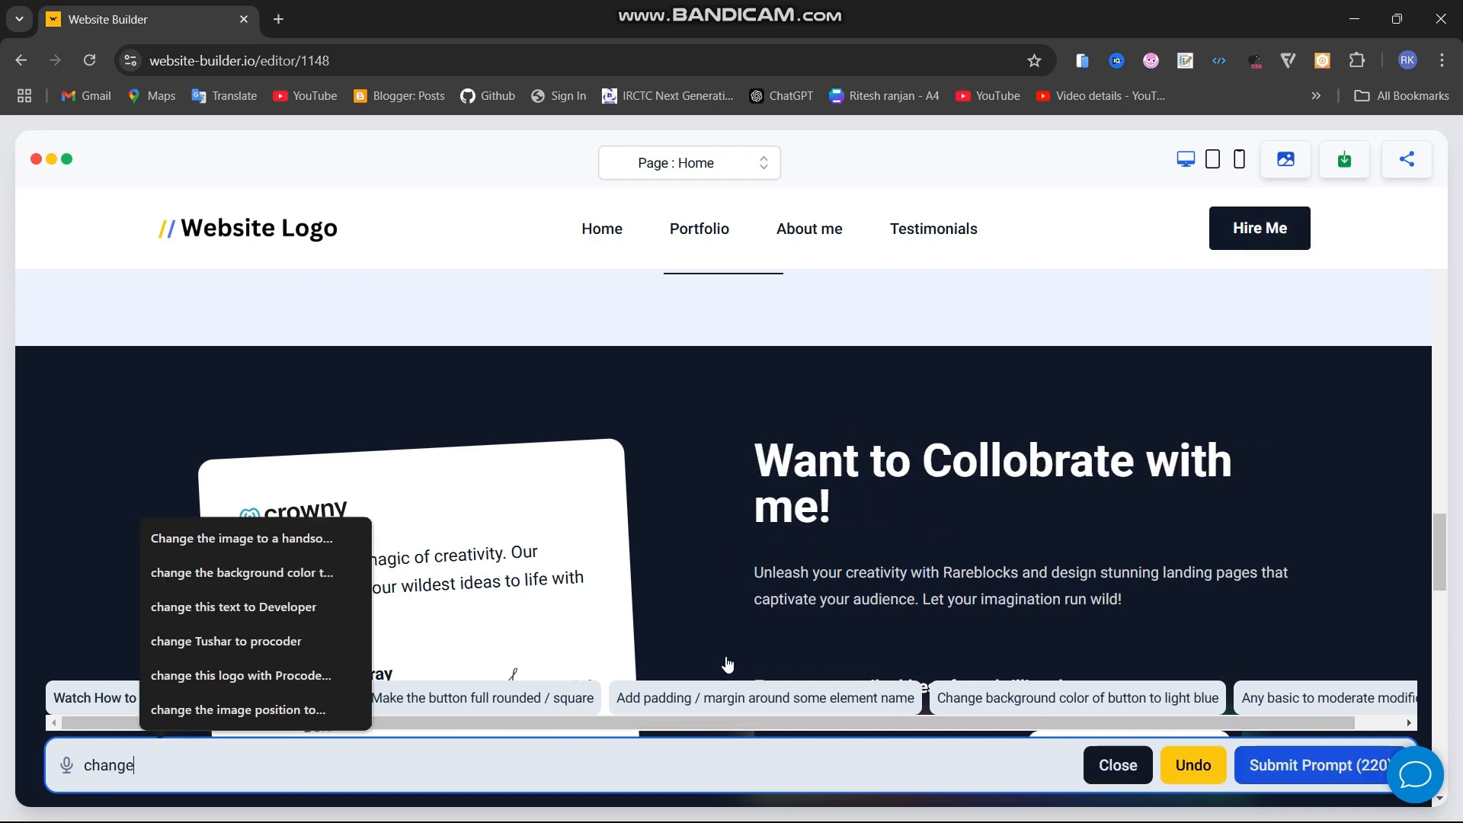
pyautogui.write(' the description of both t')
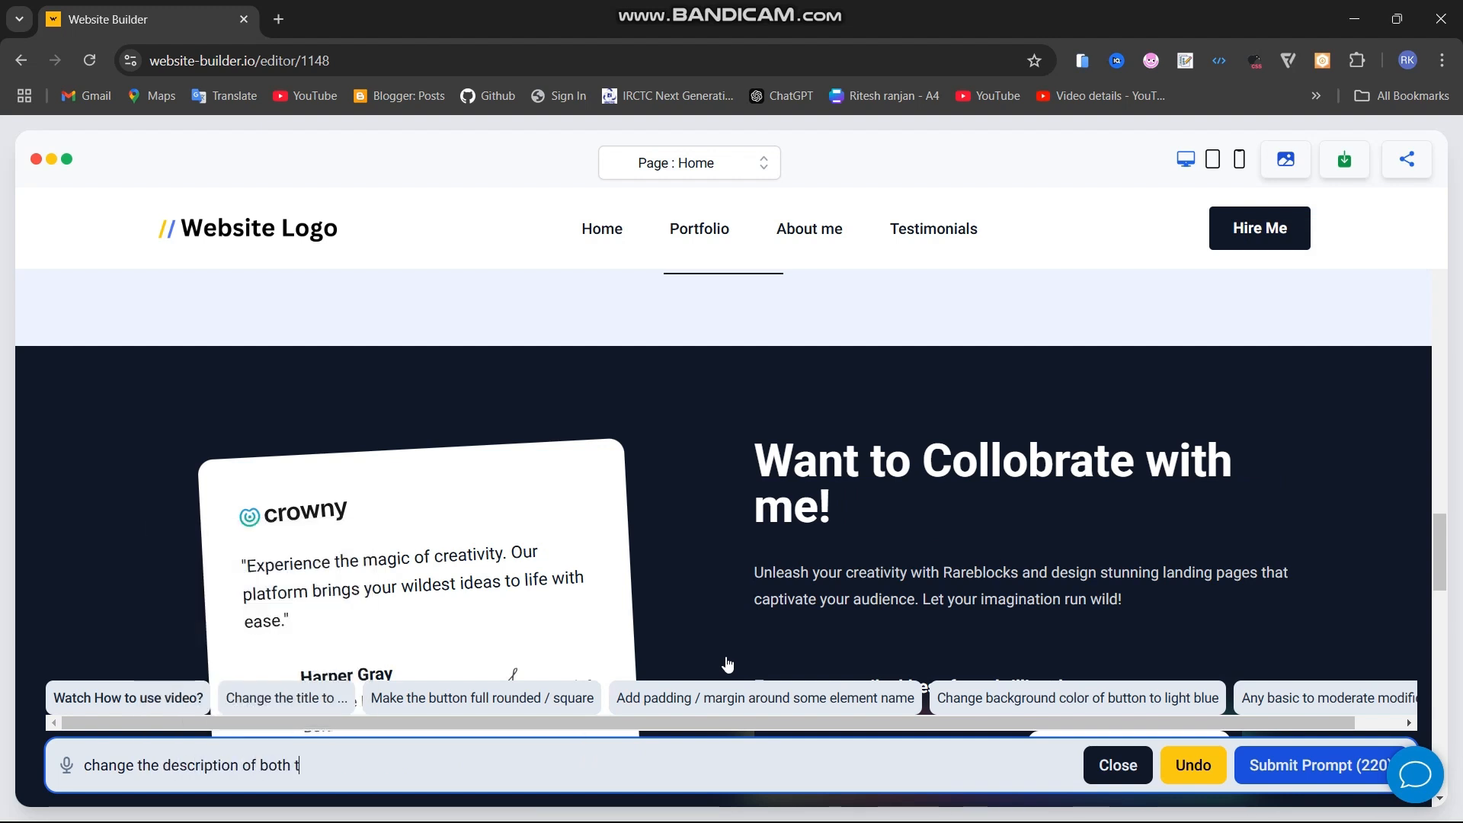
pyautogui.write('he cards and below text')
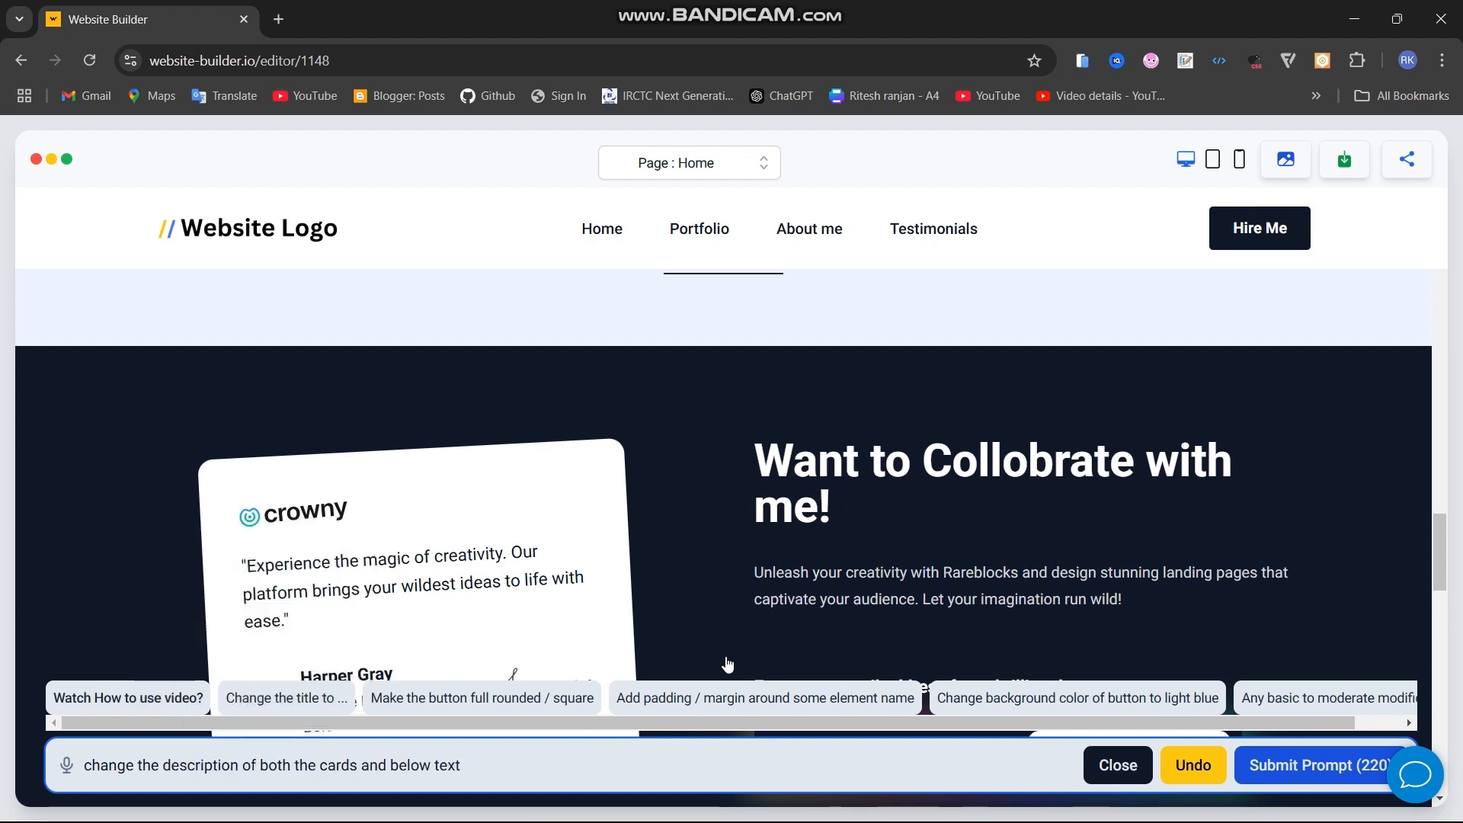
pyautogui.write(' according to the heading')
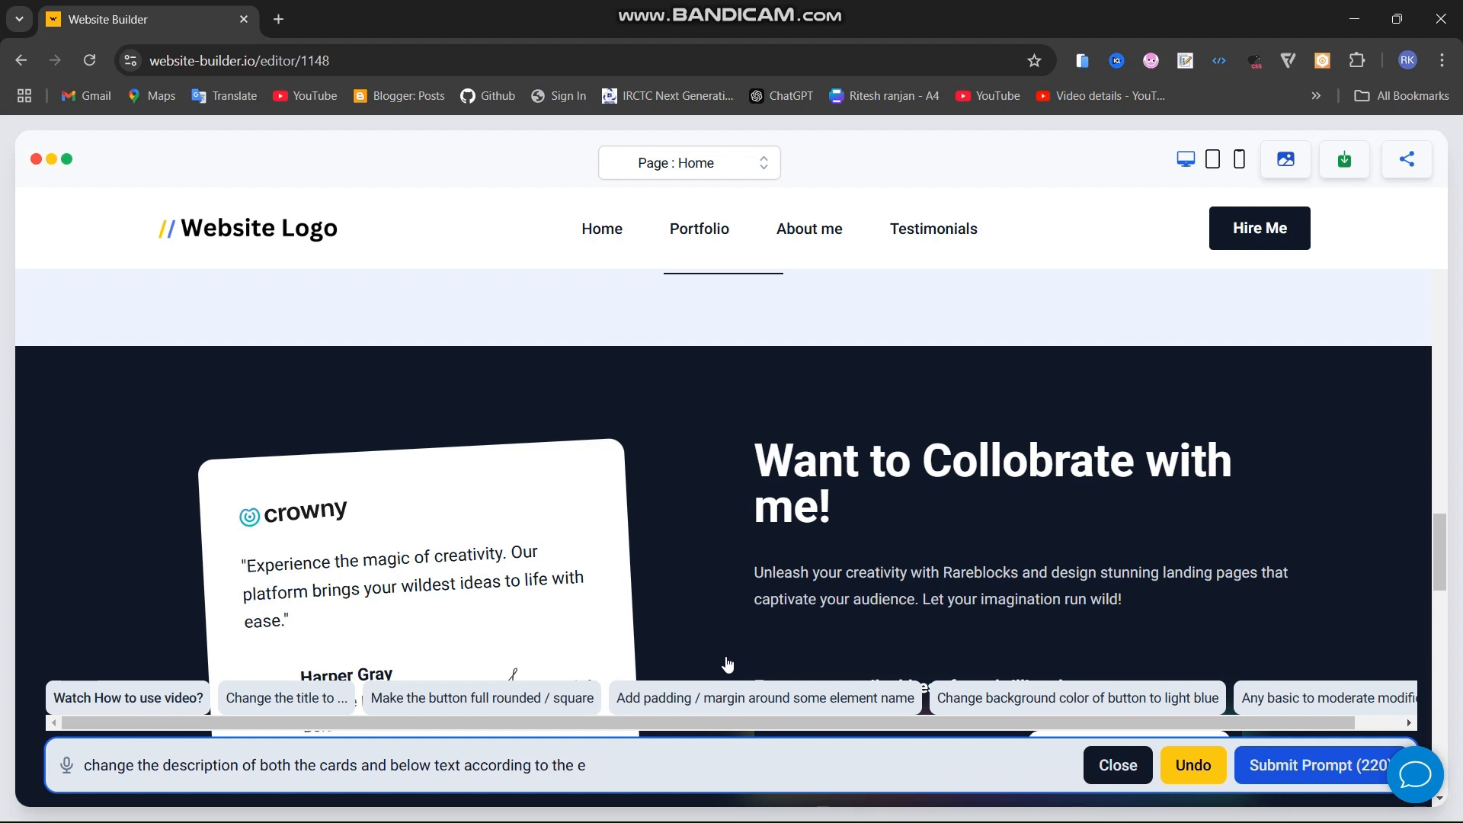
pyautogui.press('Return')
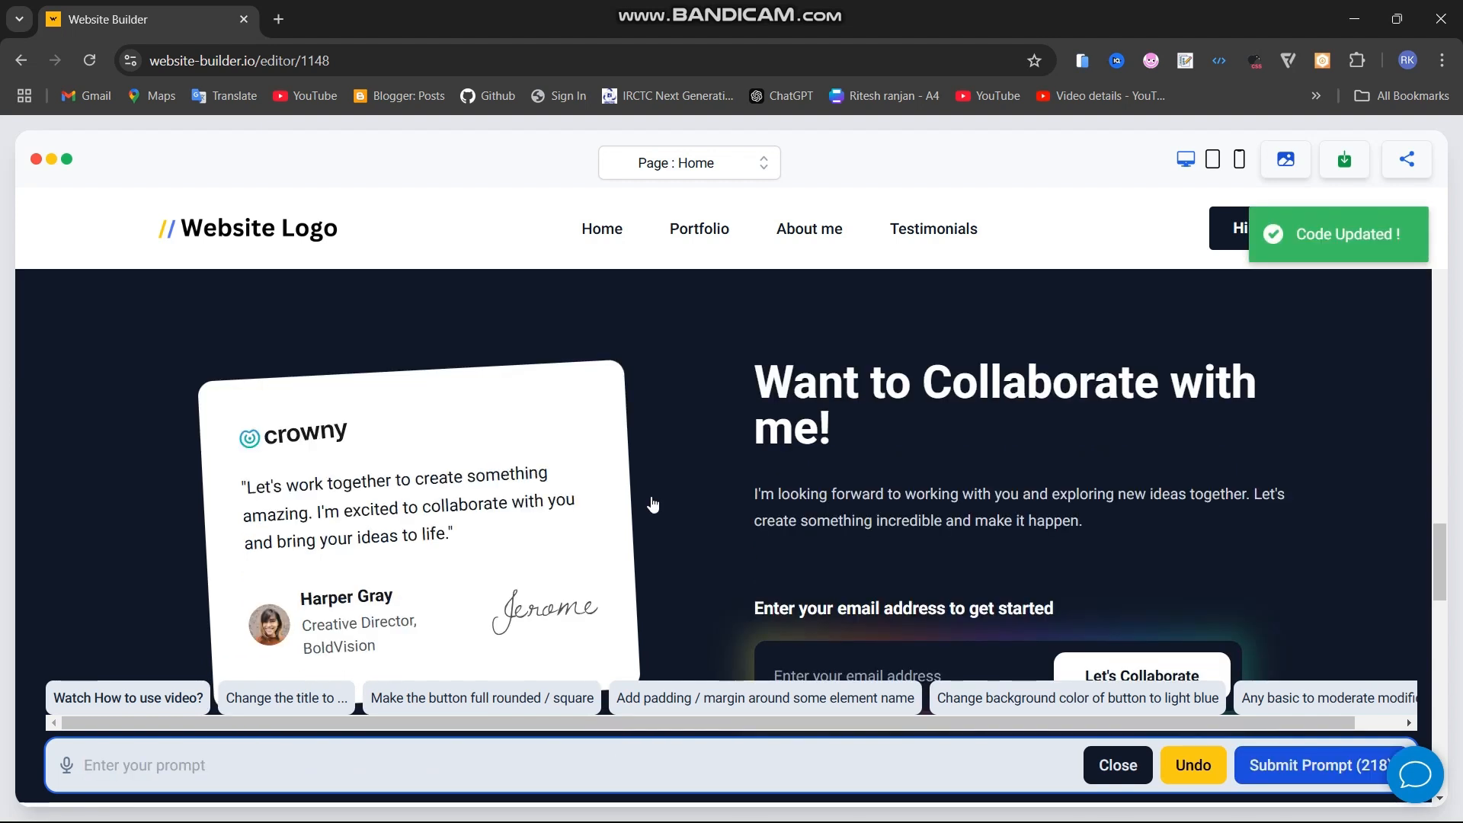
# Upload the cropped-procode1-1 logo image from Downloads to My Media and copy its URL
pyautogui.scroll(-10, 936, 578)
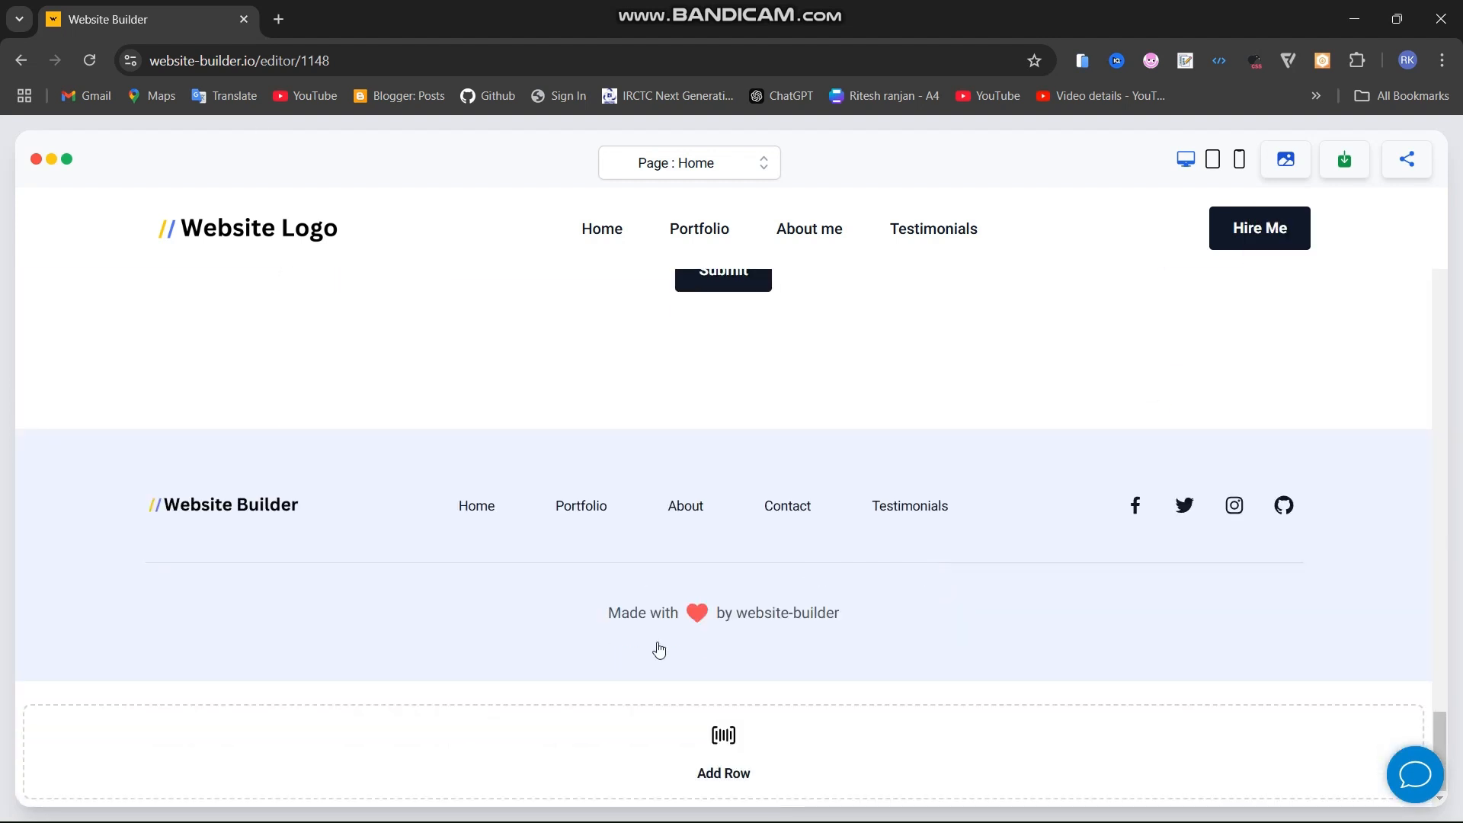
pyautogui.scroll(10, 842, 540)
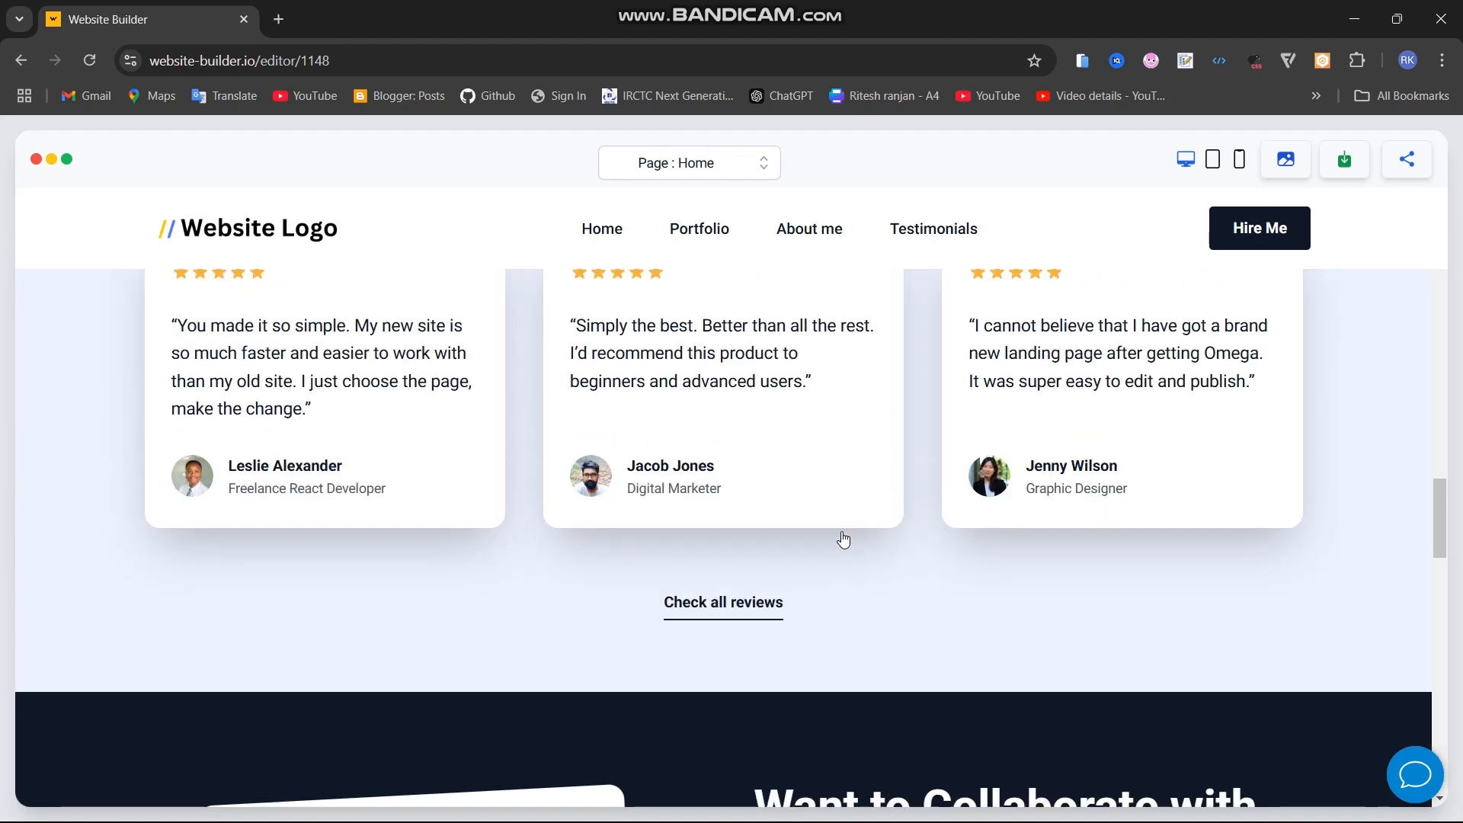
pyautogui.scroll(10, 843, 538)
pyautogui.scroll(-2, 720, 500)
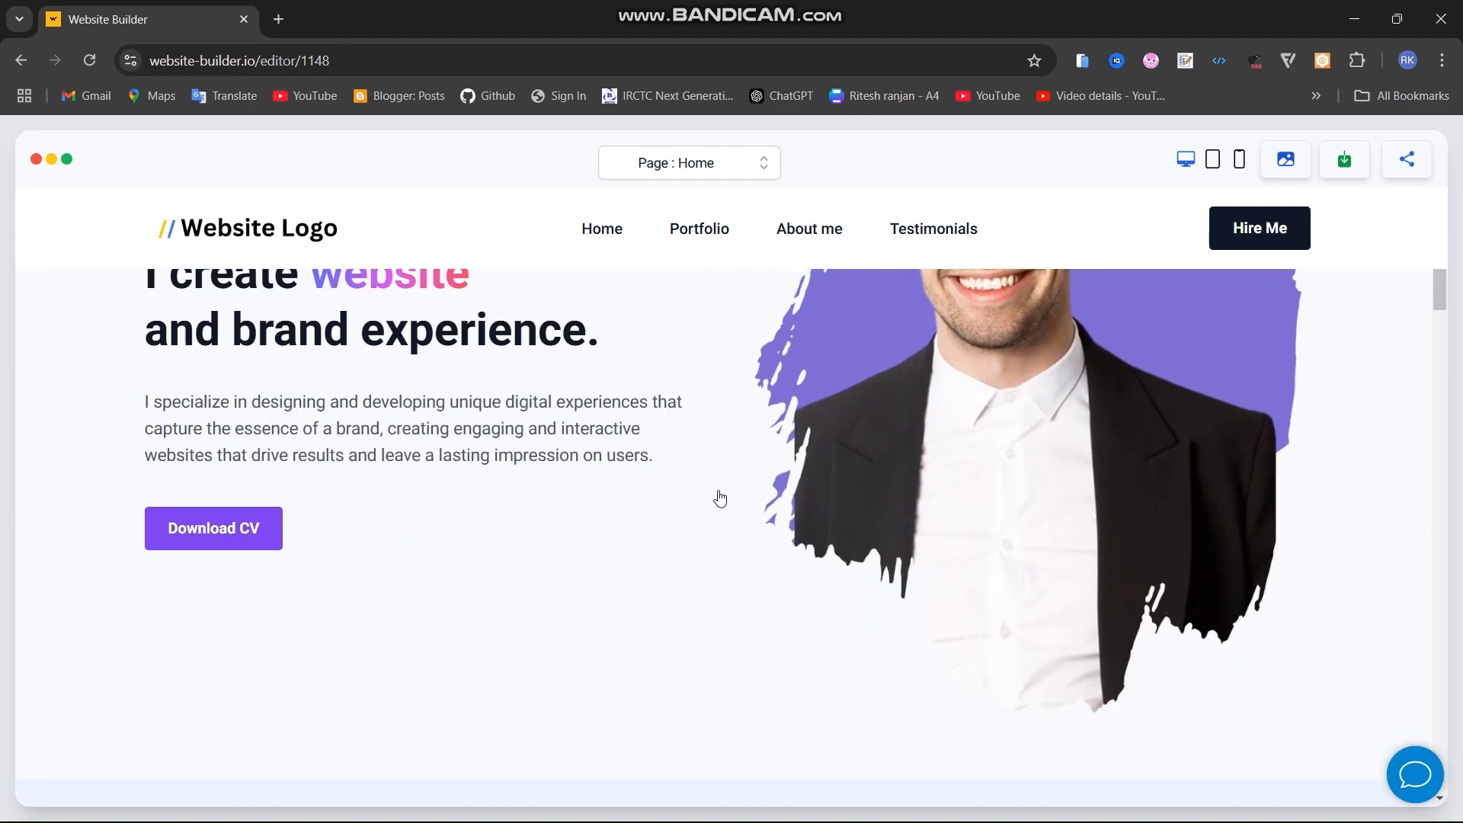
pyautogui.scroll(3, 720, 499)
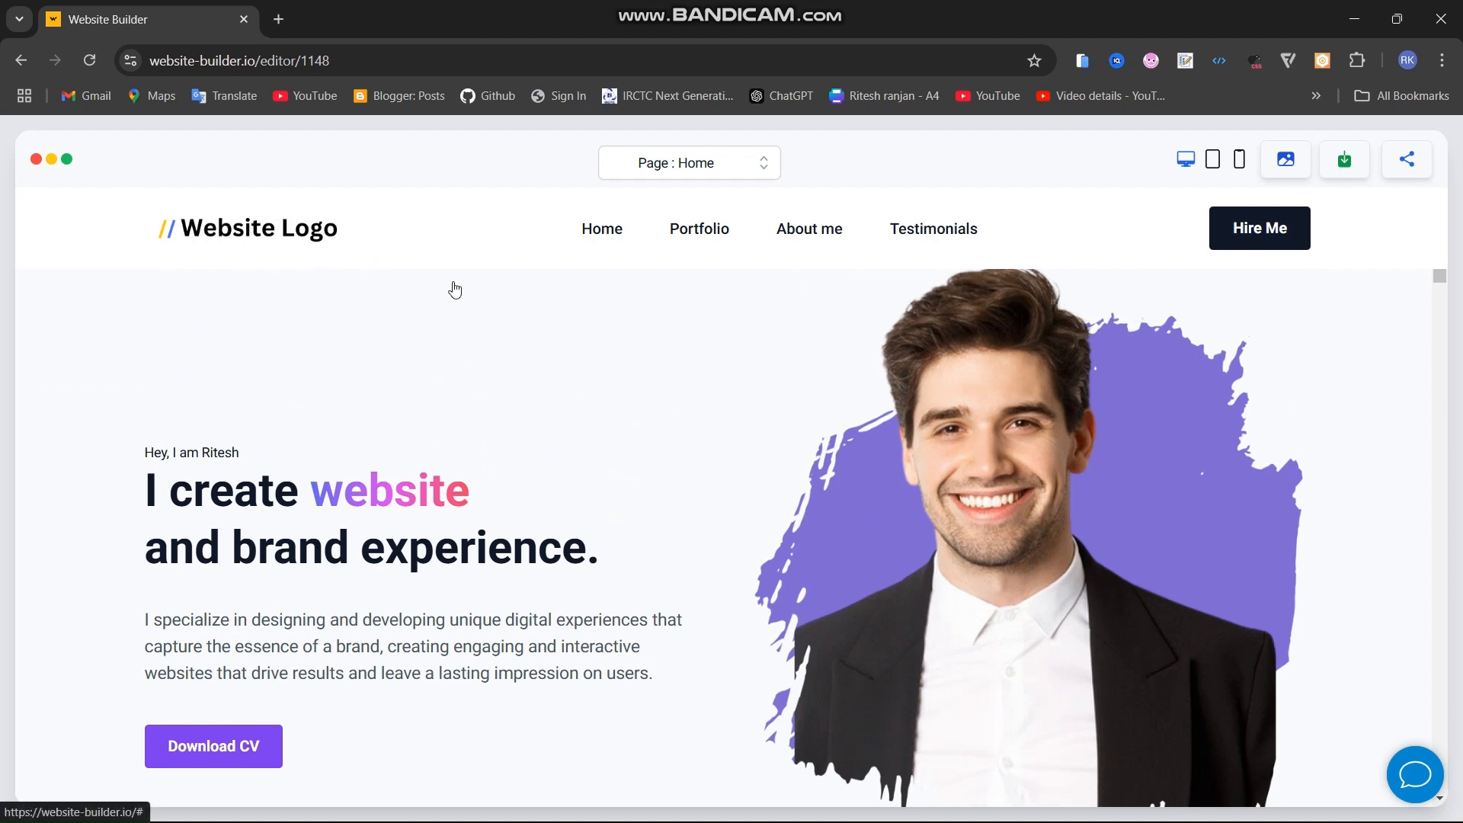
pyautogui.click(1286, 162)
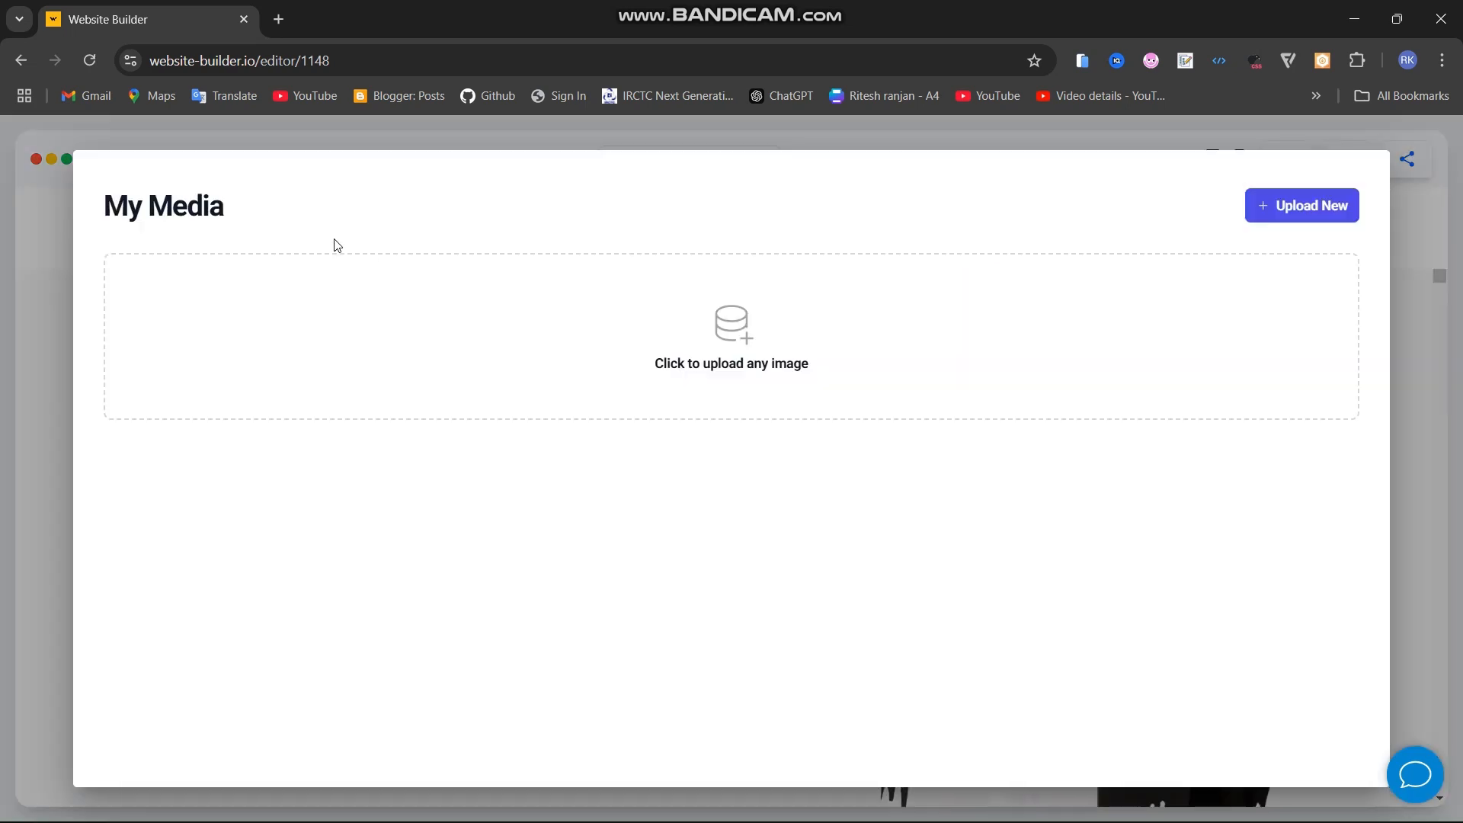
pyautogui.click(729, 351)
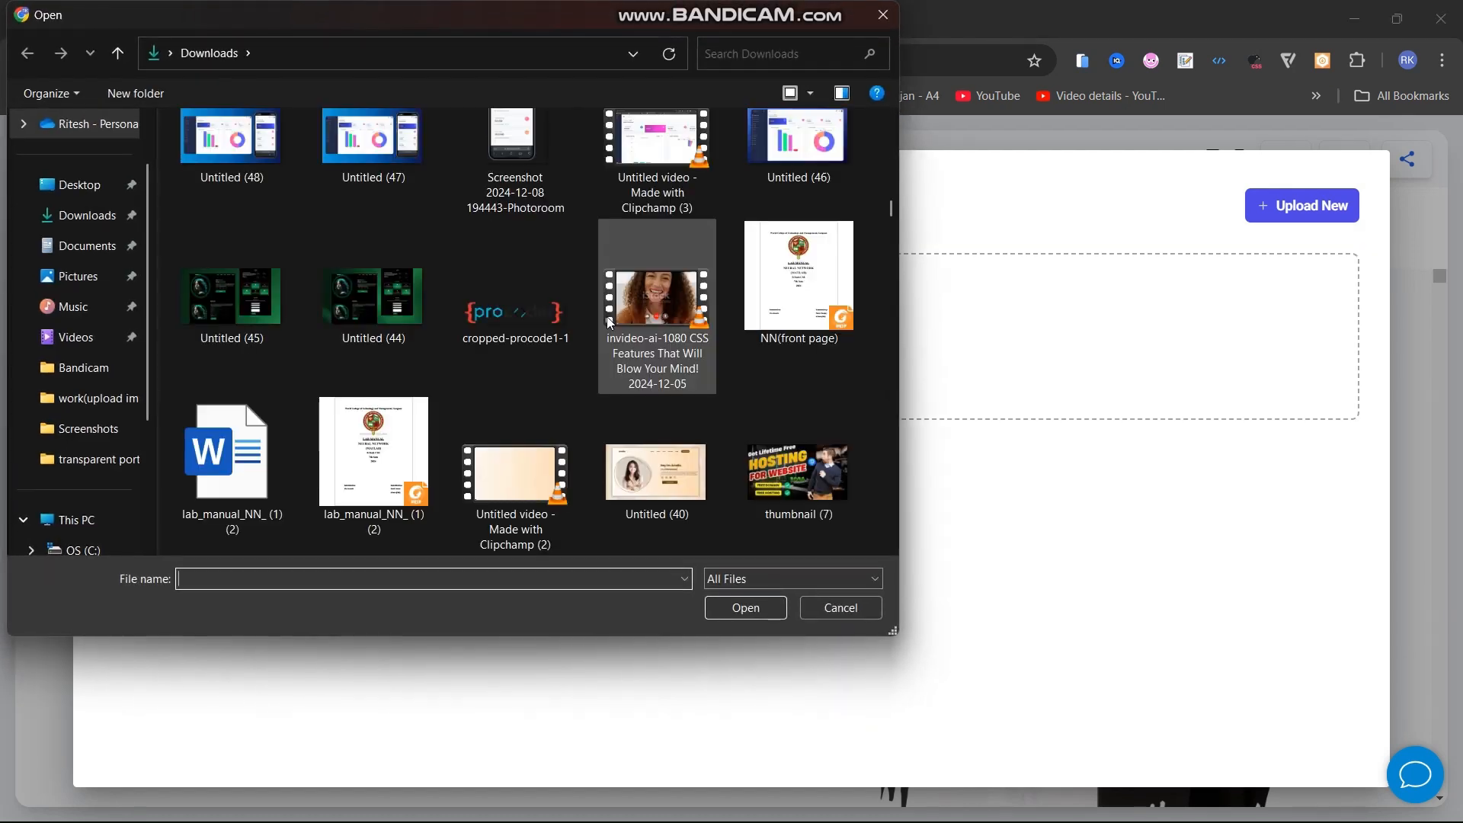
pyautogui.click(518, 304)
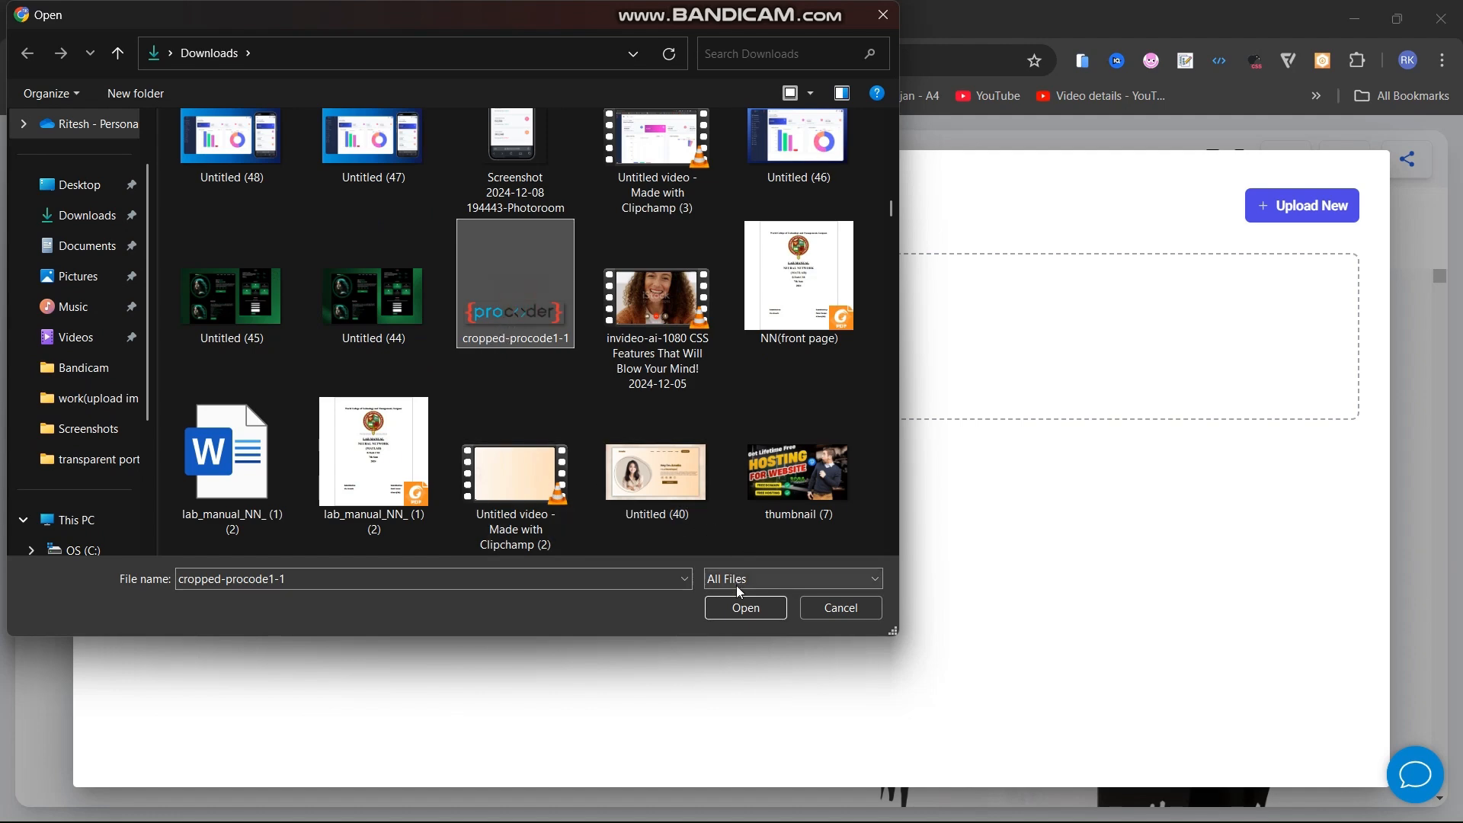
pyautogui.click(743, 607)
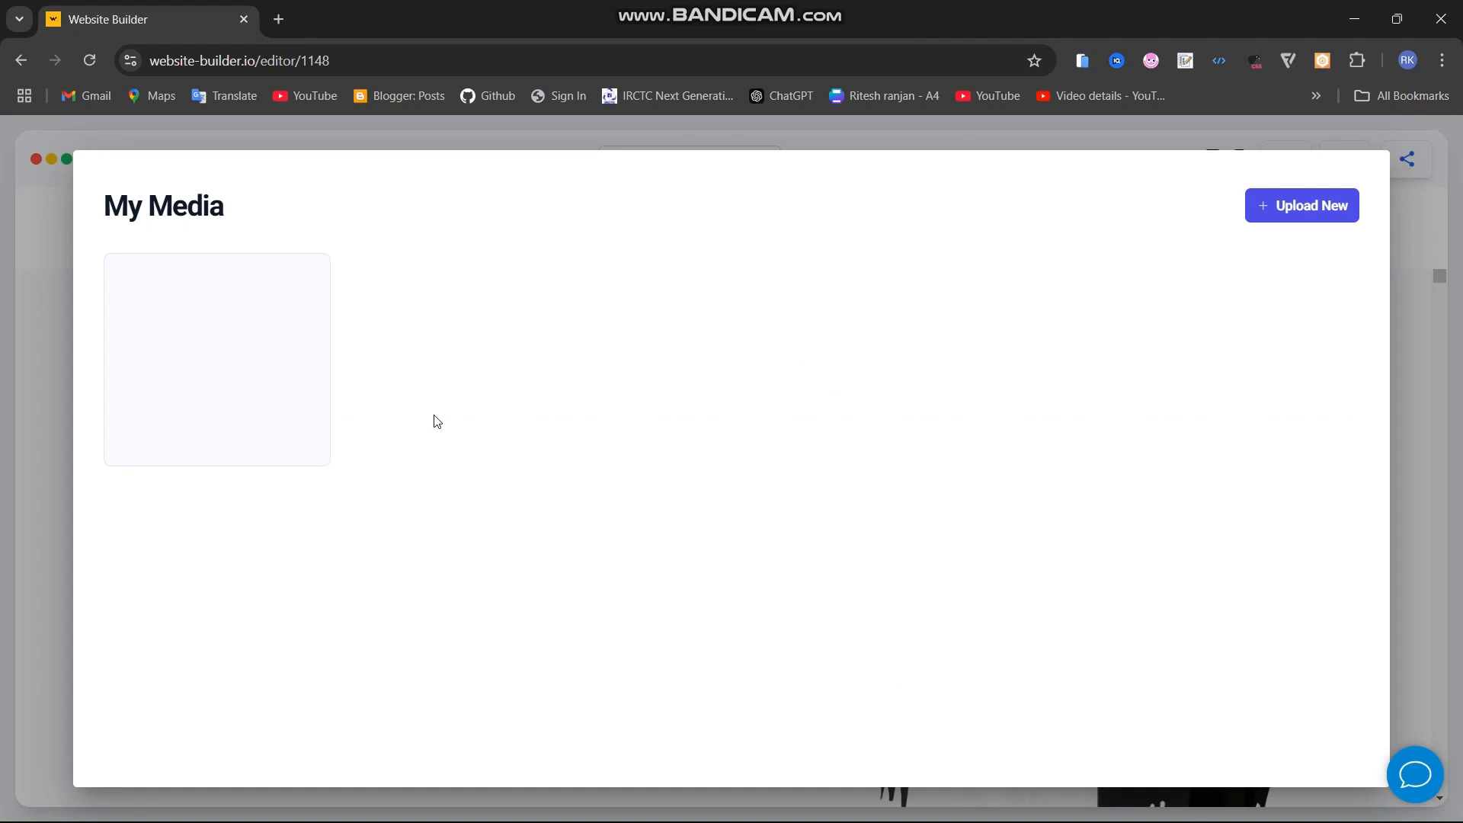
pyautogui.moveTo(240, 337)
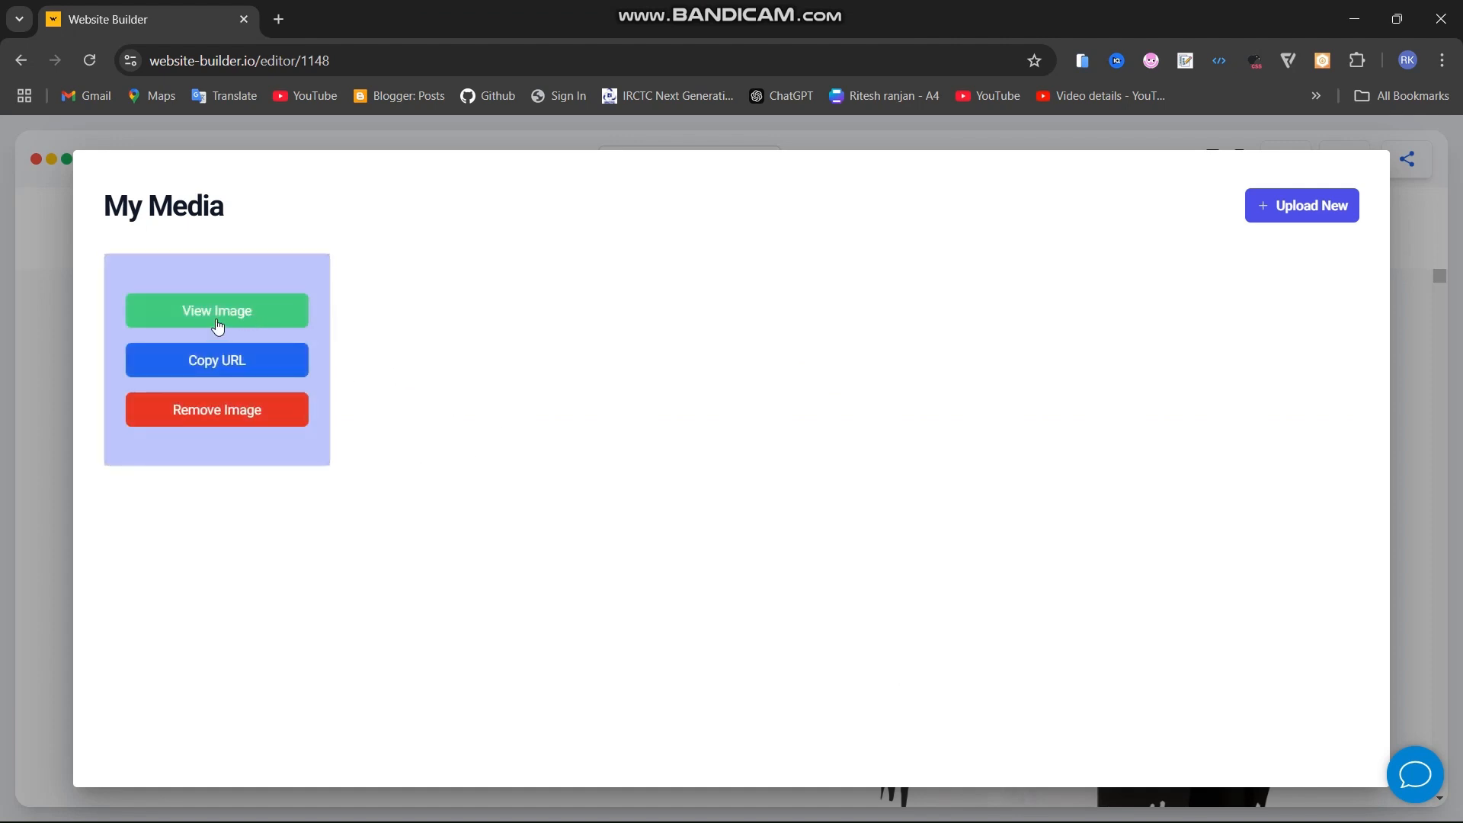
pyautogui.click(233, 371)
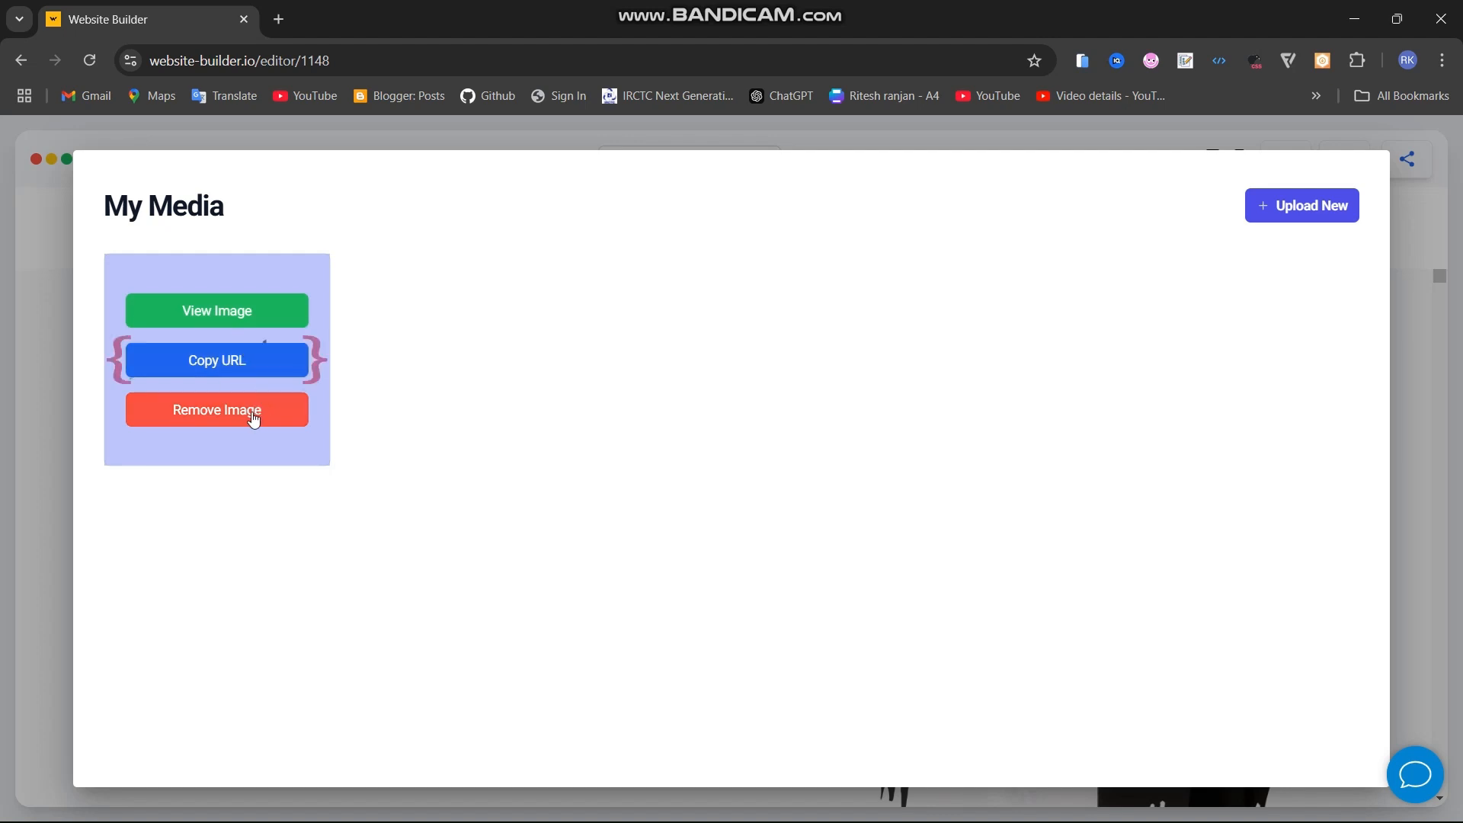
# Replace the header logo's image source with the uploaded procoder logo's URL in the header component's code
pyautogui.click(222, 368)
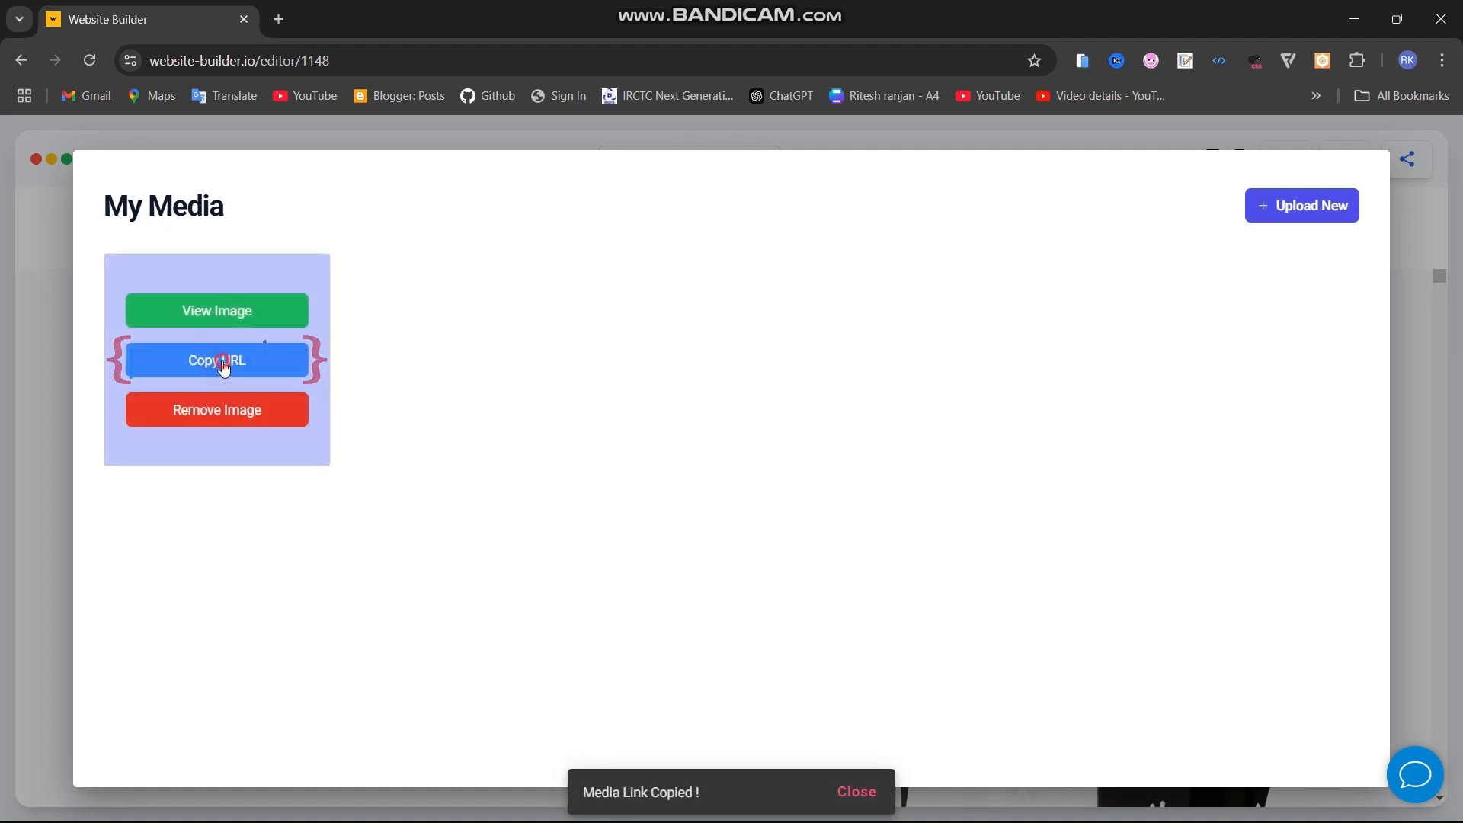
pyautogui.click(1455, 308)
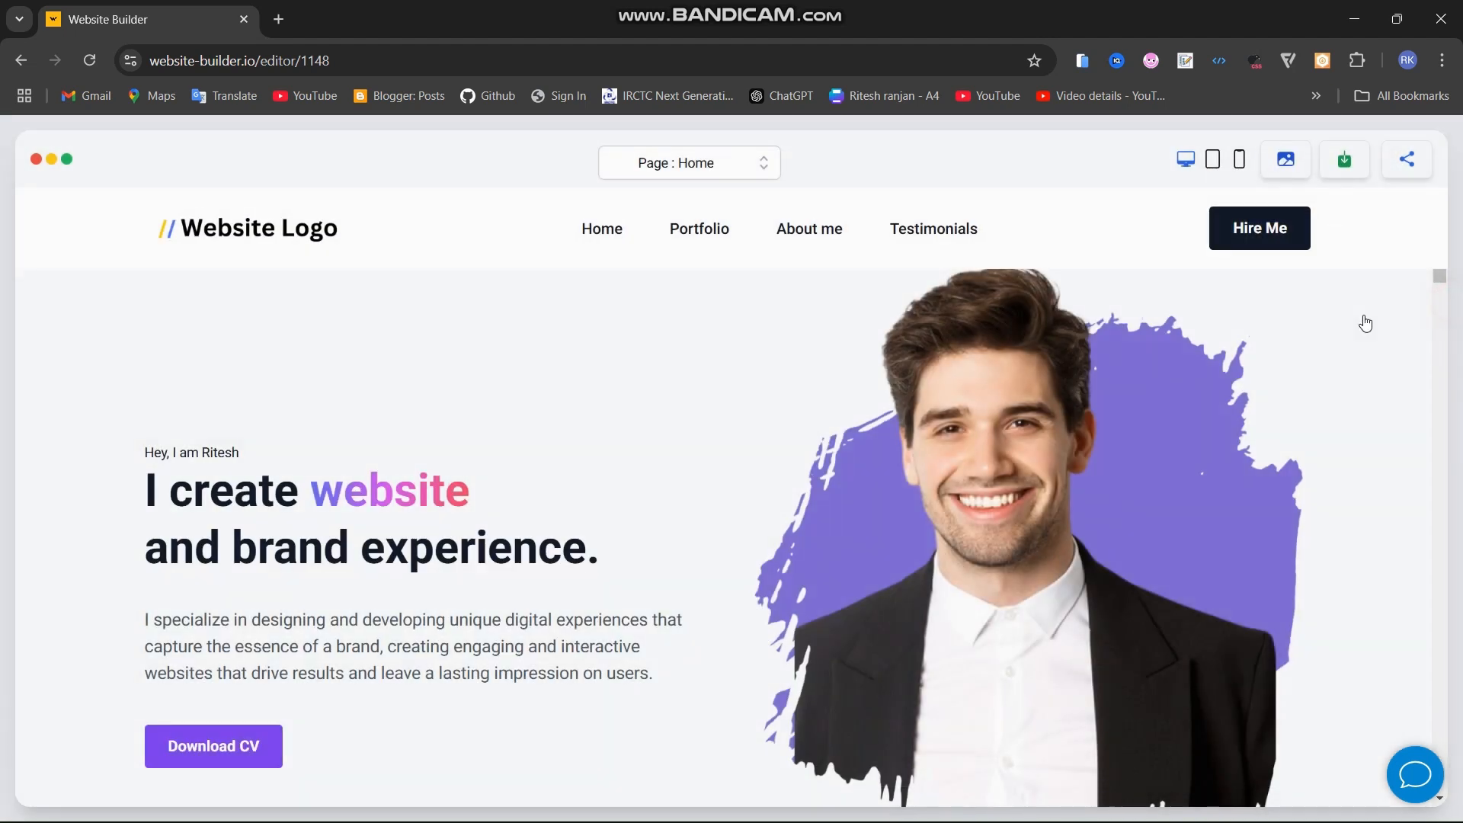
pyautogui.click(255, 236)
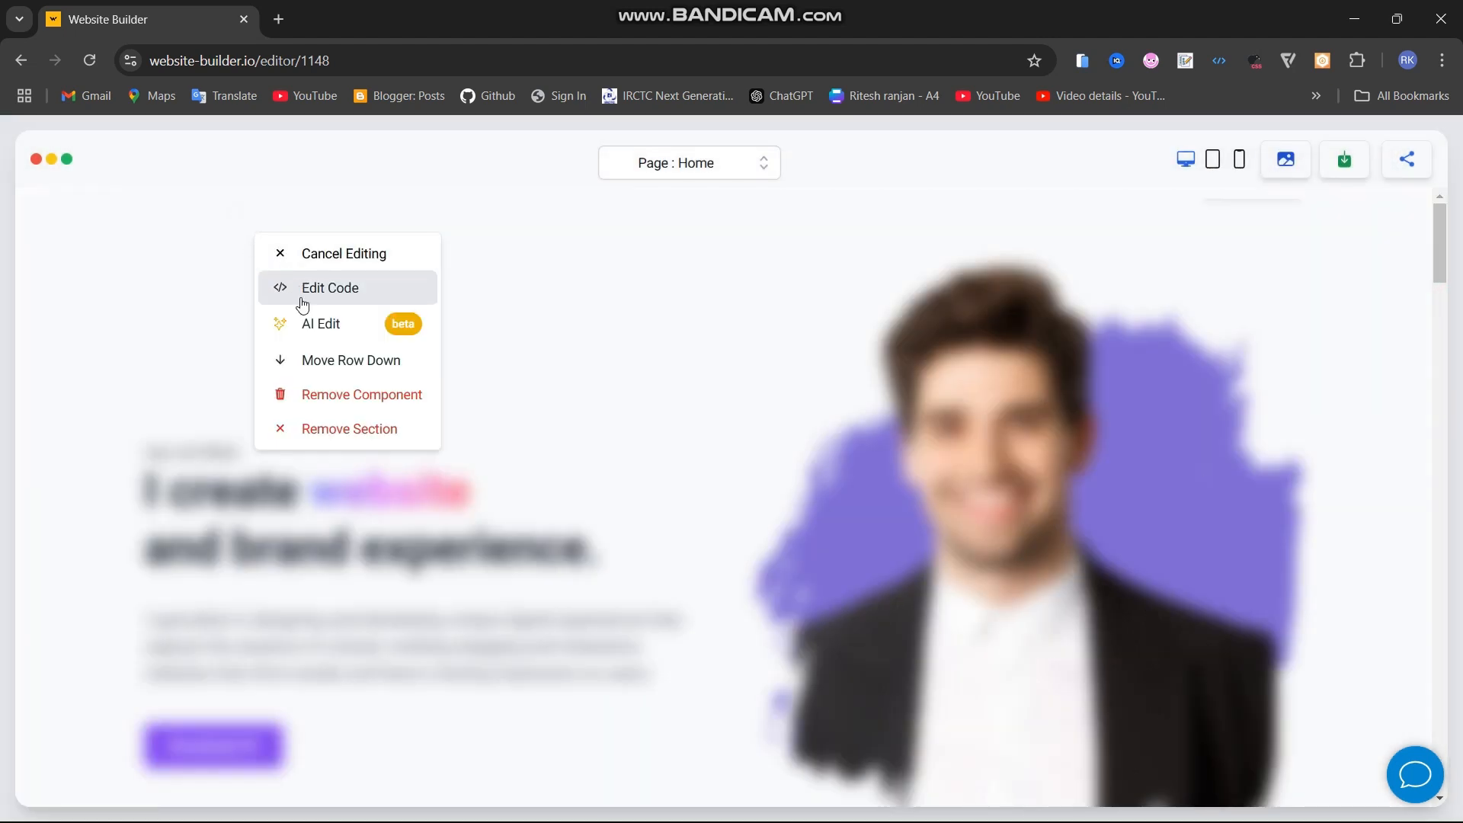
pyautogui.click(303, 295)
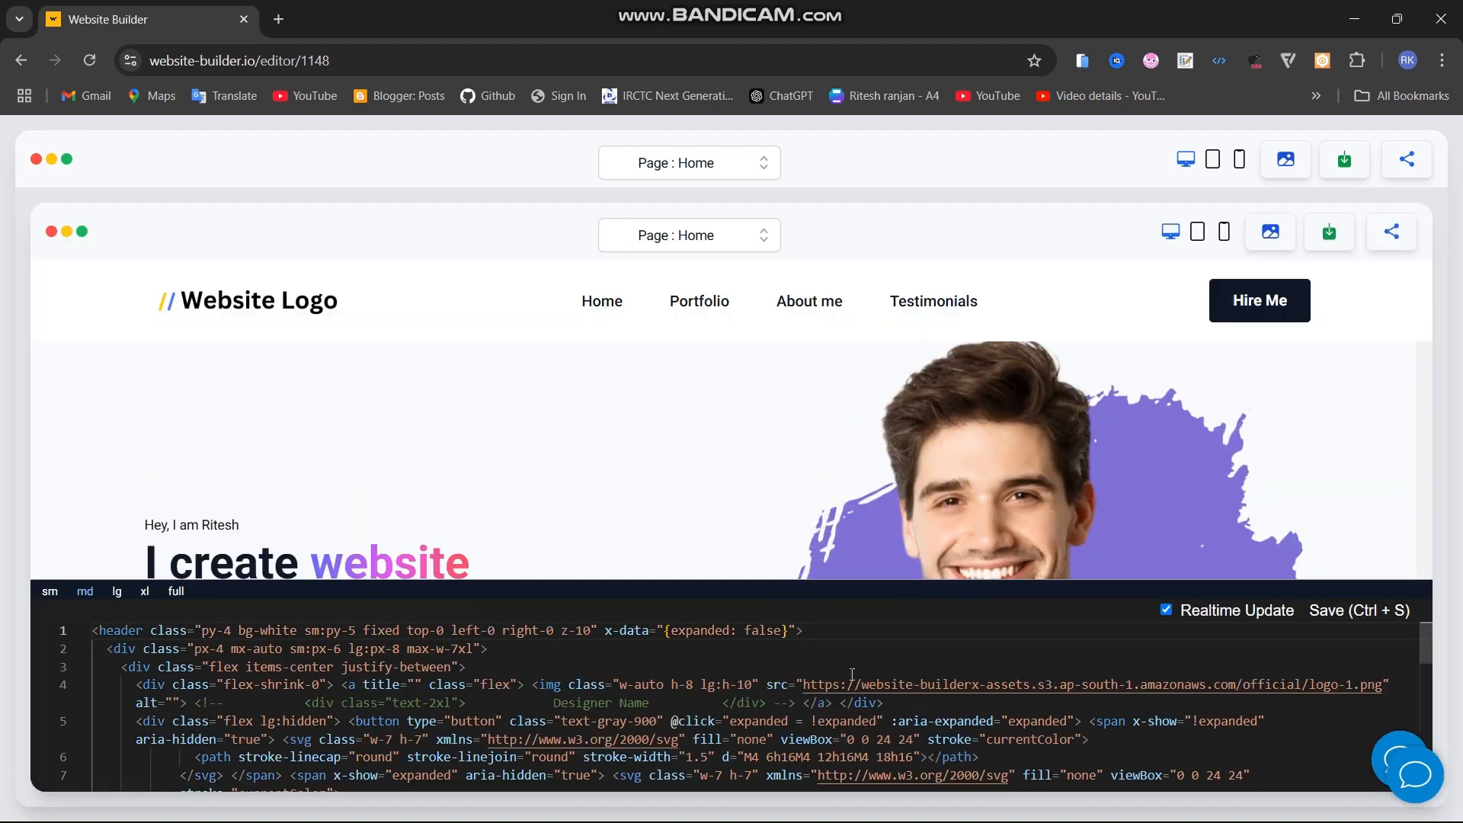
pyautogui.moveTo(803, 684); pyautogui.dragTo(1378, 684)
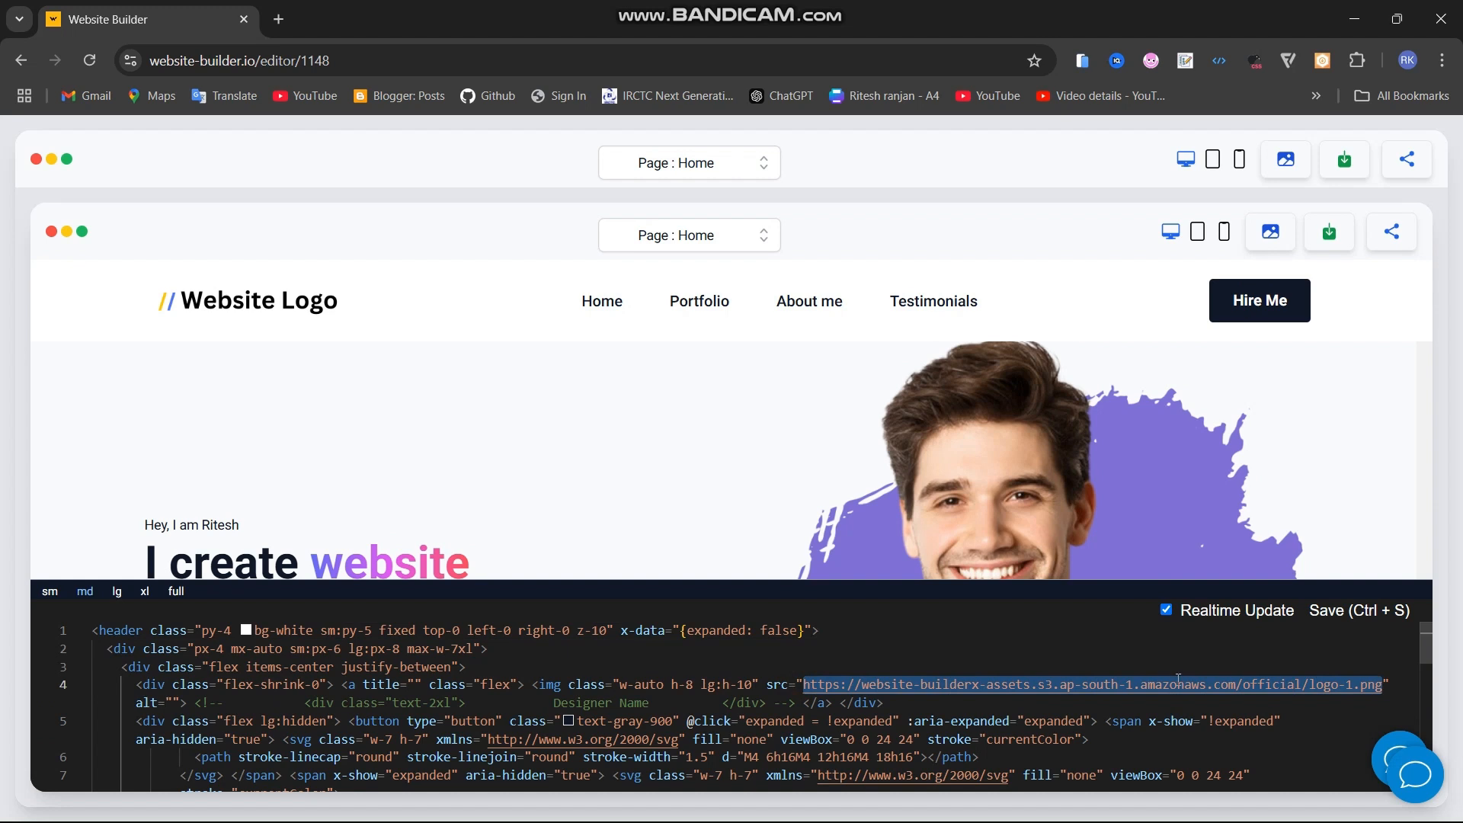
pyautogui.hotkey('ctrl', 'v')
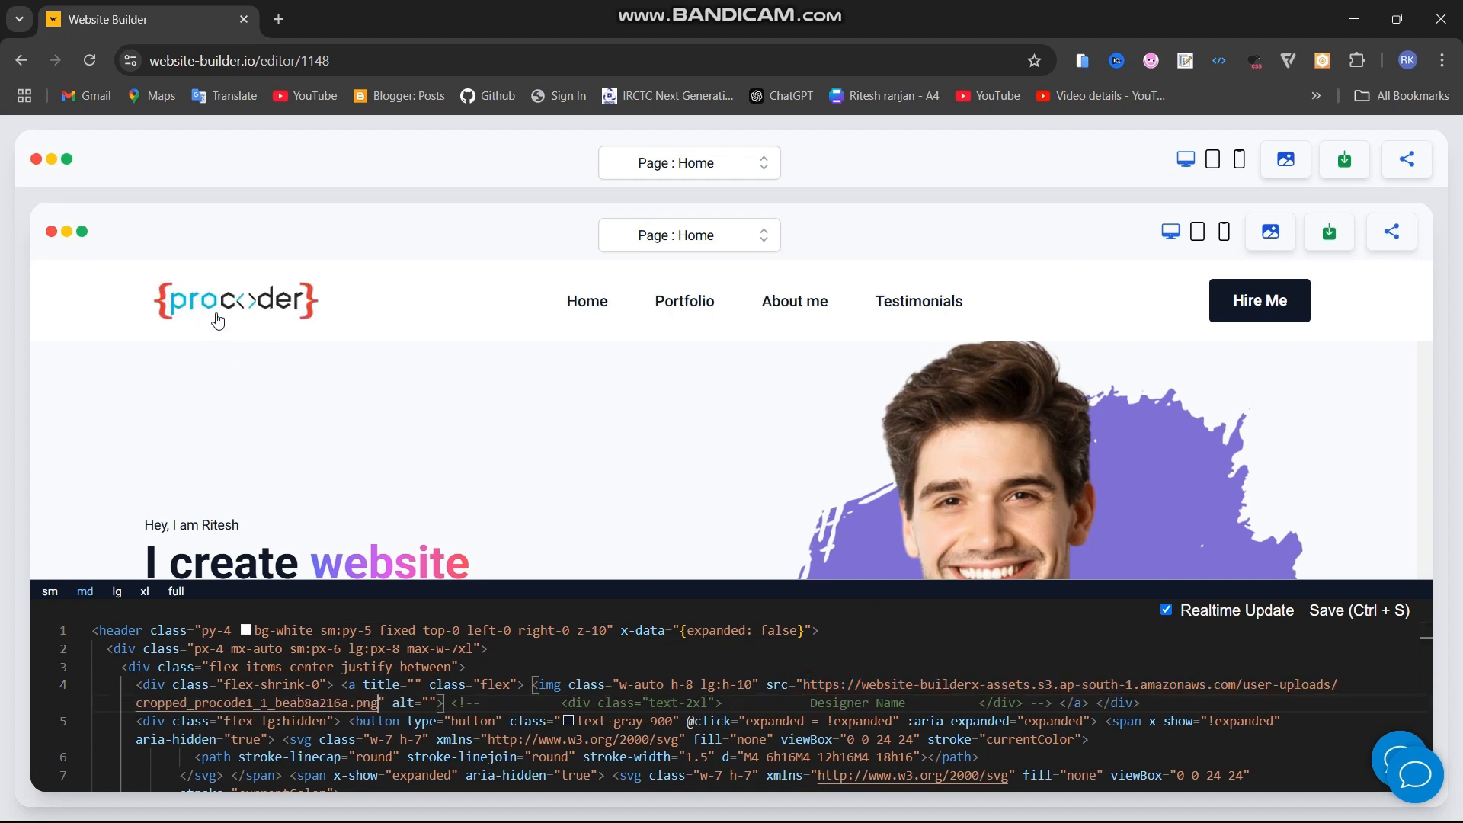
pyautogui.click(668, 481)
pyautogui.rightClick(645, 419)
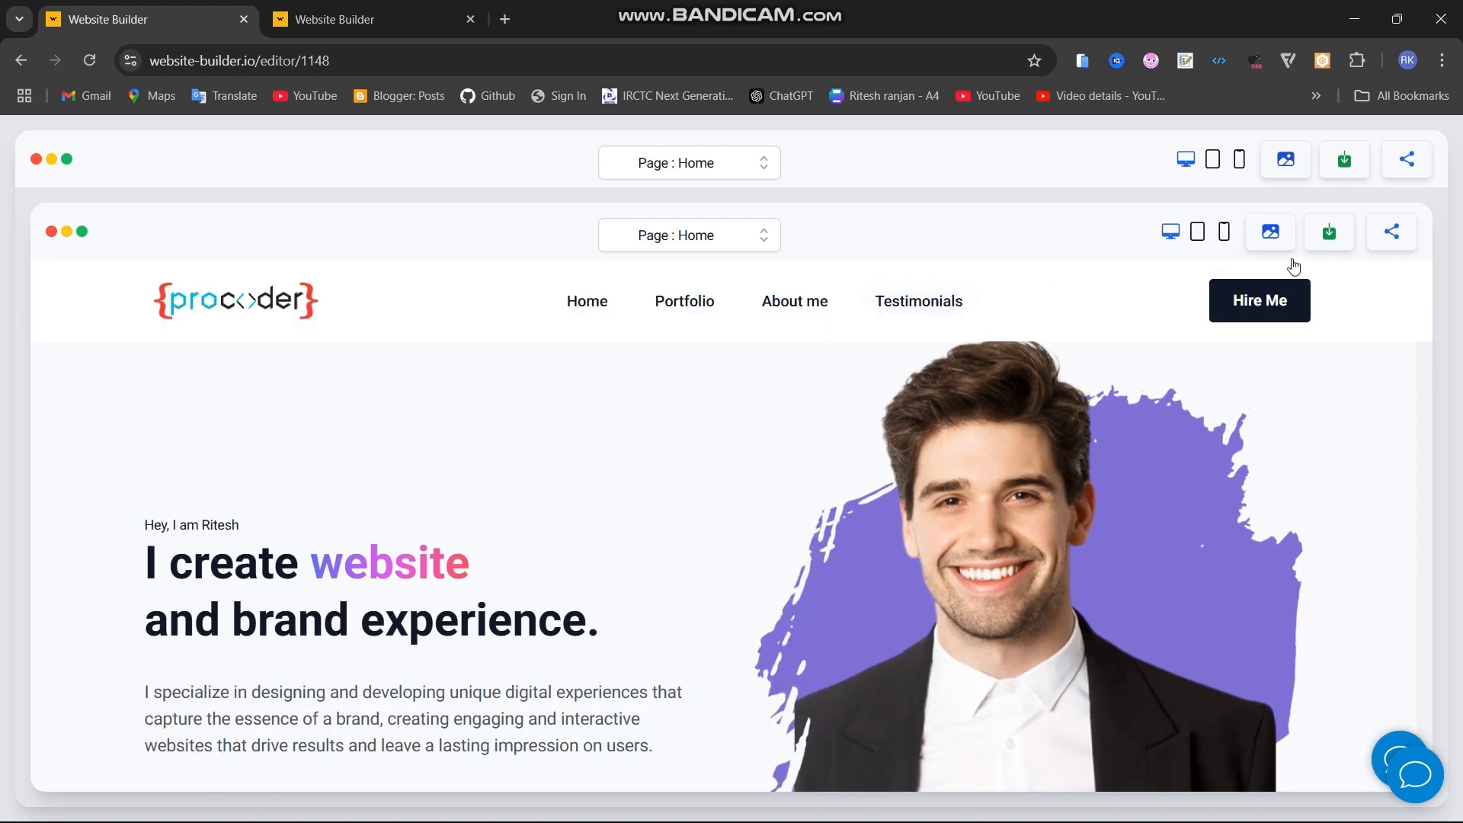
# Preview the Home page in tablet view and check its sections down to the call-to-action
pyautogui.click(1198, 232)
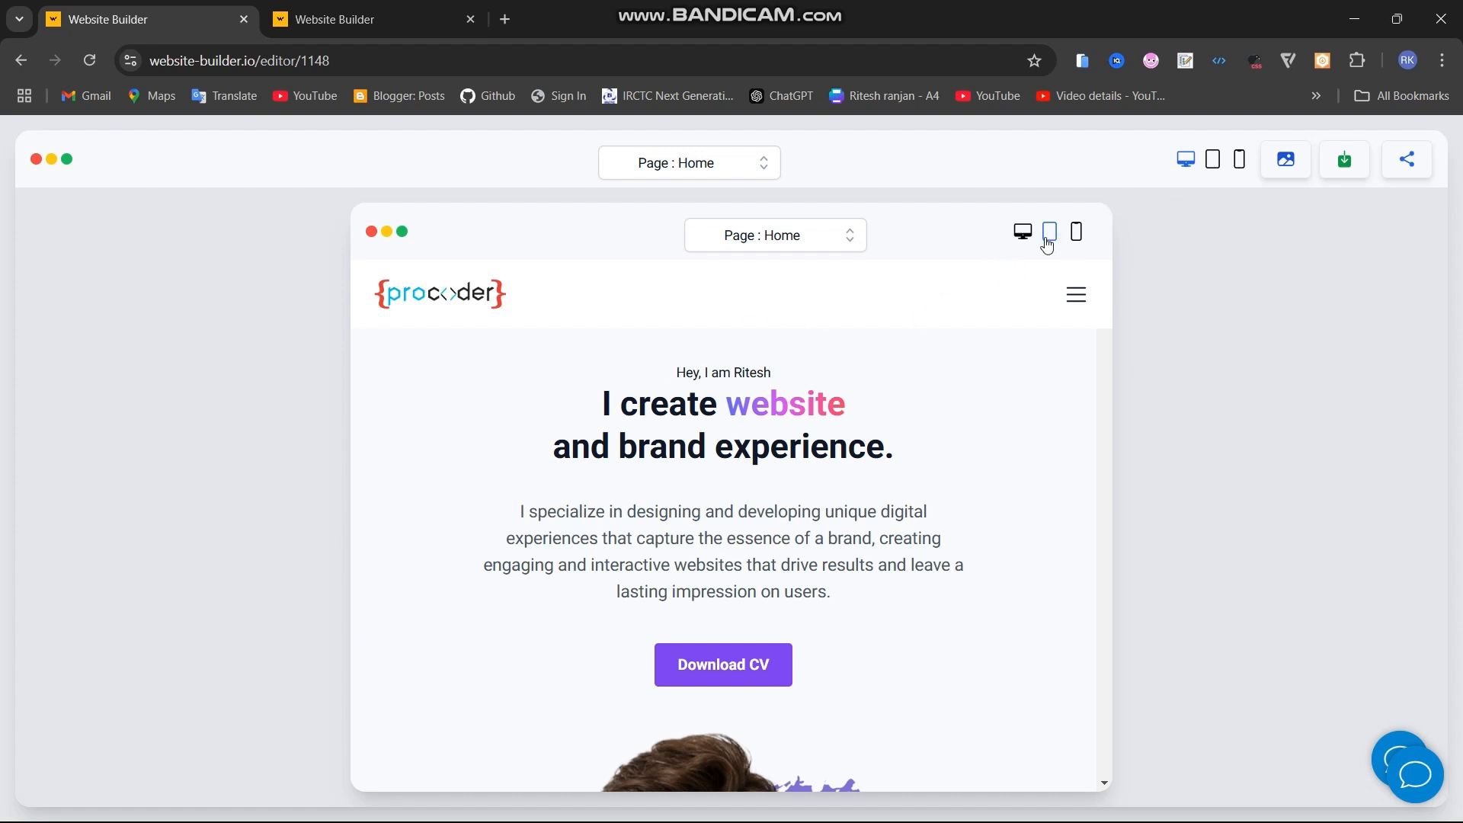
pyautogui.scroll(-20, 690, 455)
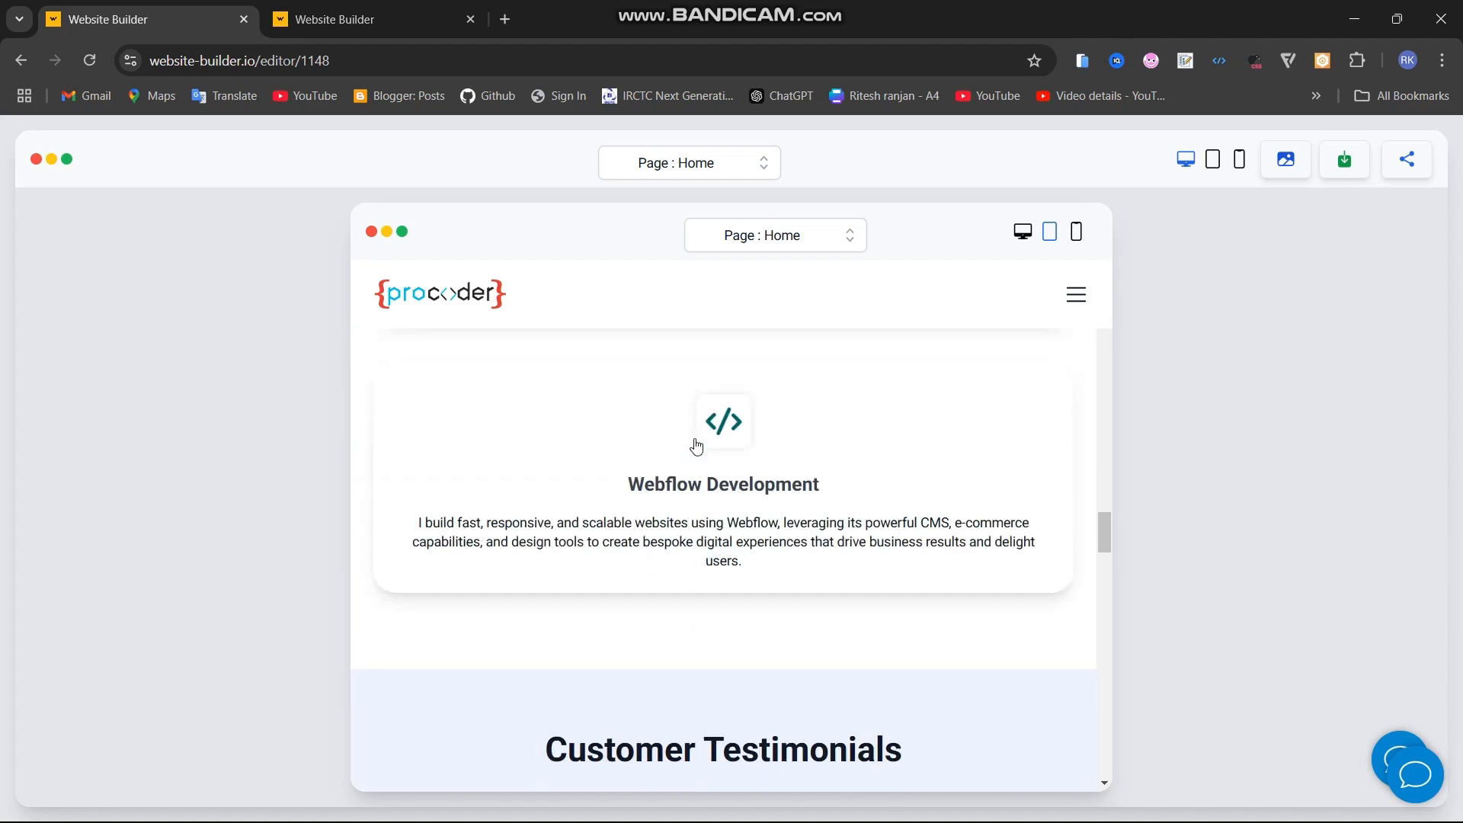
pyautogui.scroll(-8, 696, 445)
pyautogui.scroll(12, 702, 428)
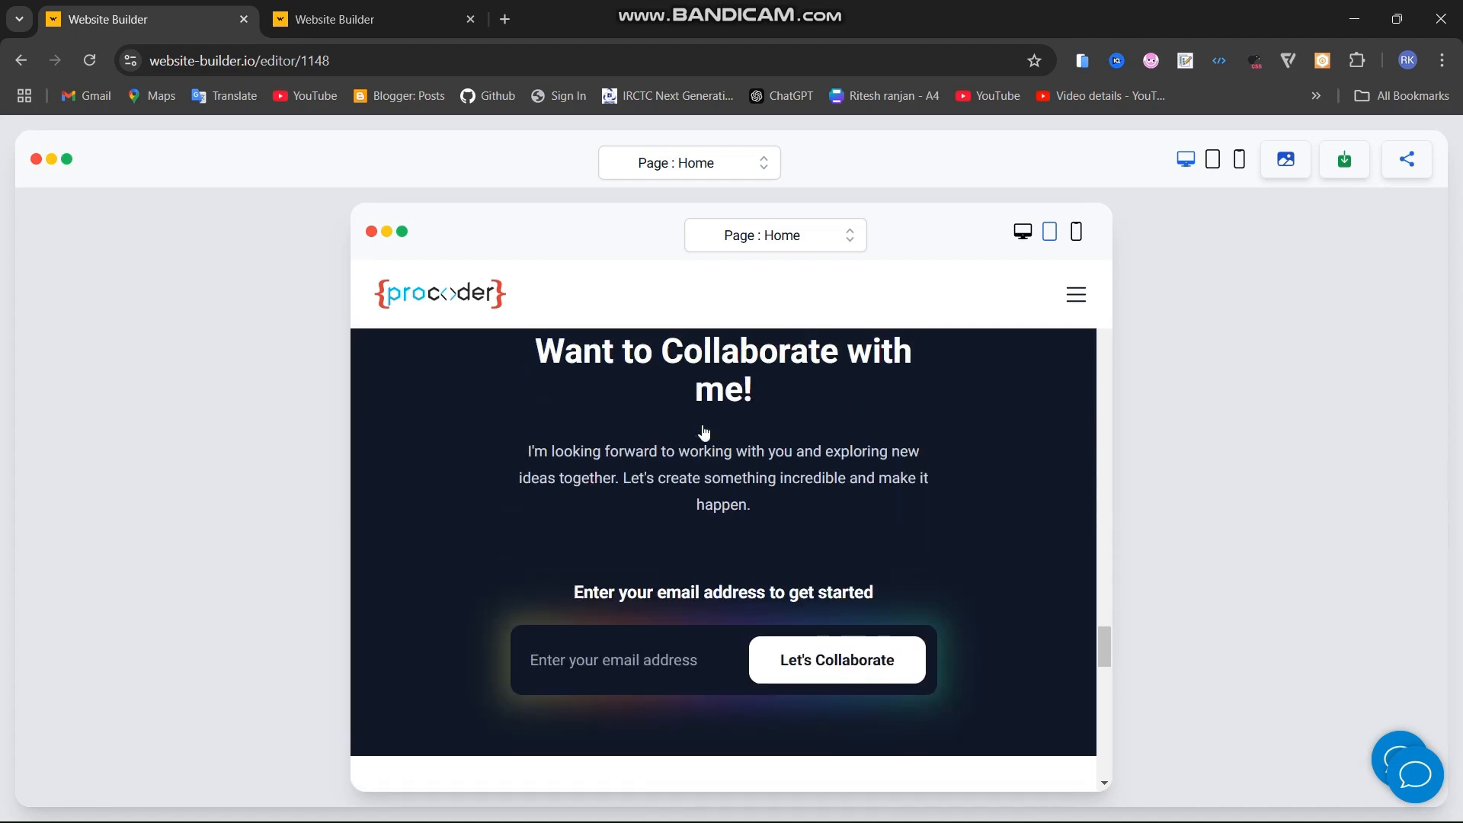
pyautogui.scroll(6, 733, 394)
# Preview the Home page in mobile view, checking its sections and the collapsible navigation menu
pyautogui.click(1076, 235)
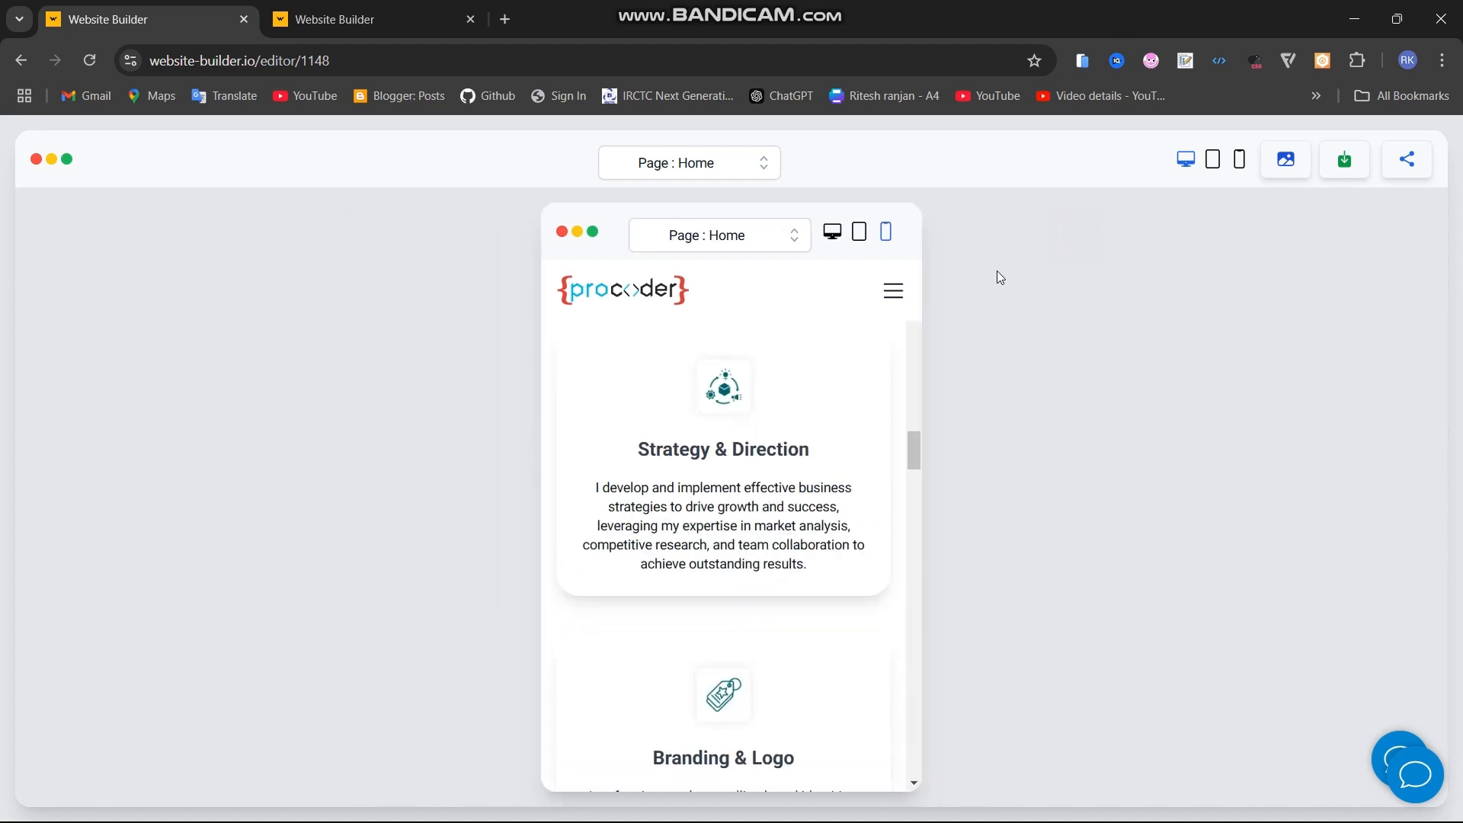
pyautogui.scroll(10, 762, 411)
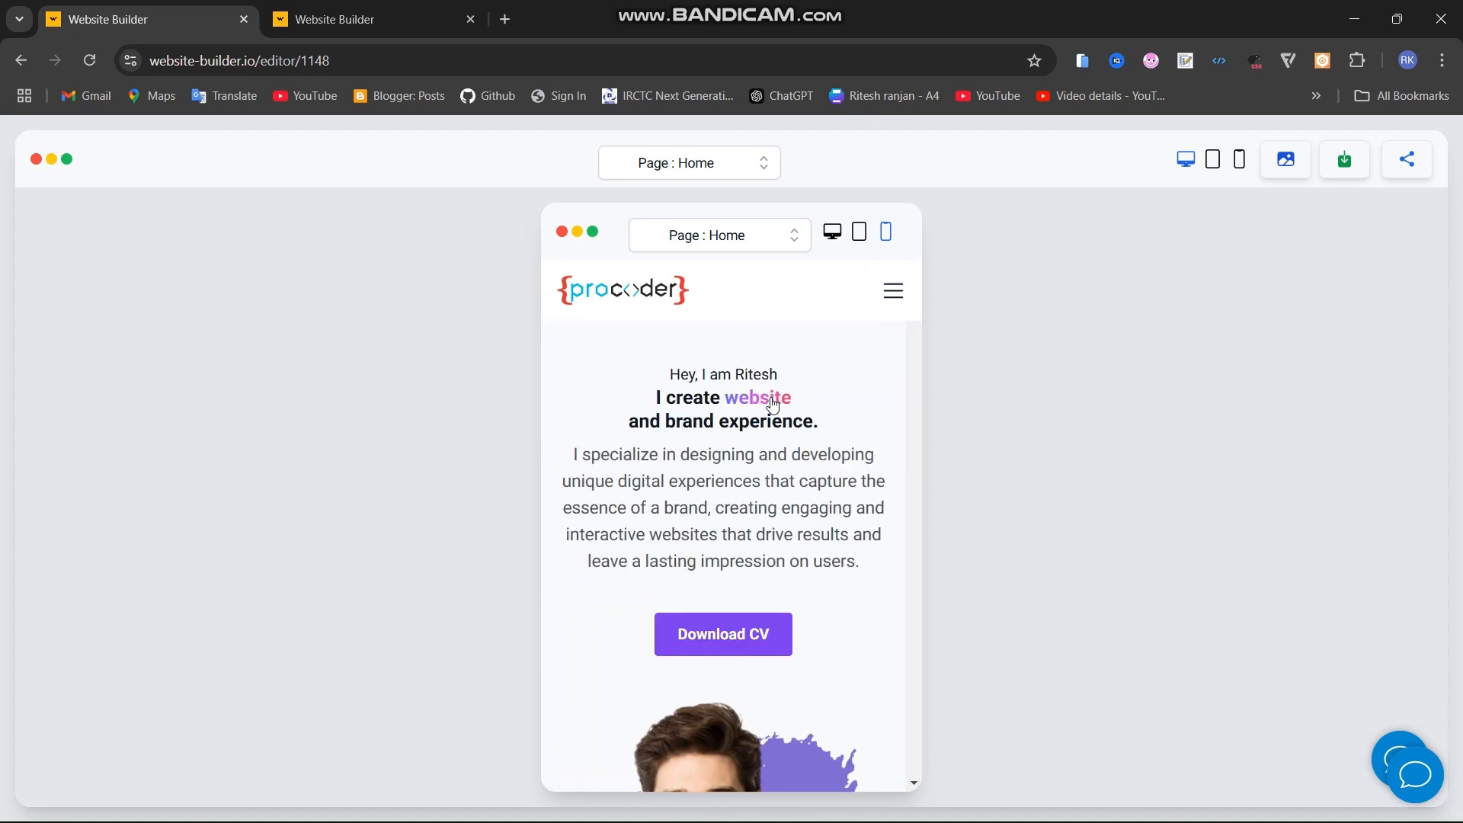
pyautogui.scroll(-20, 772, 401)
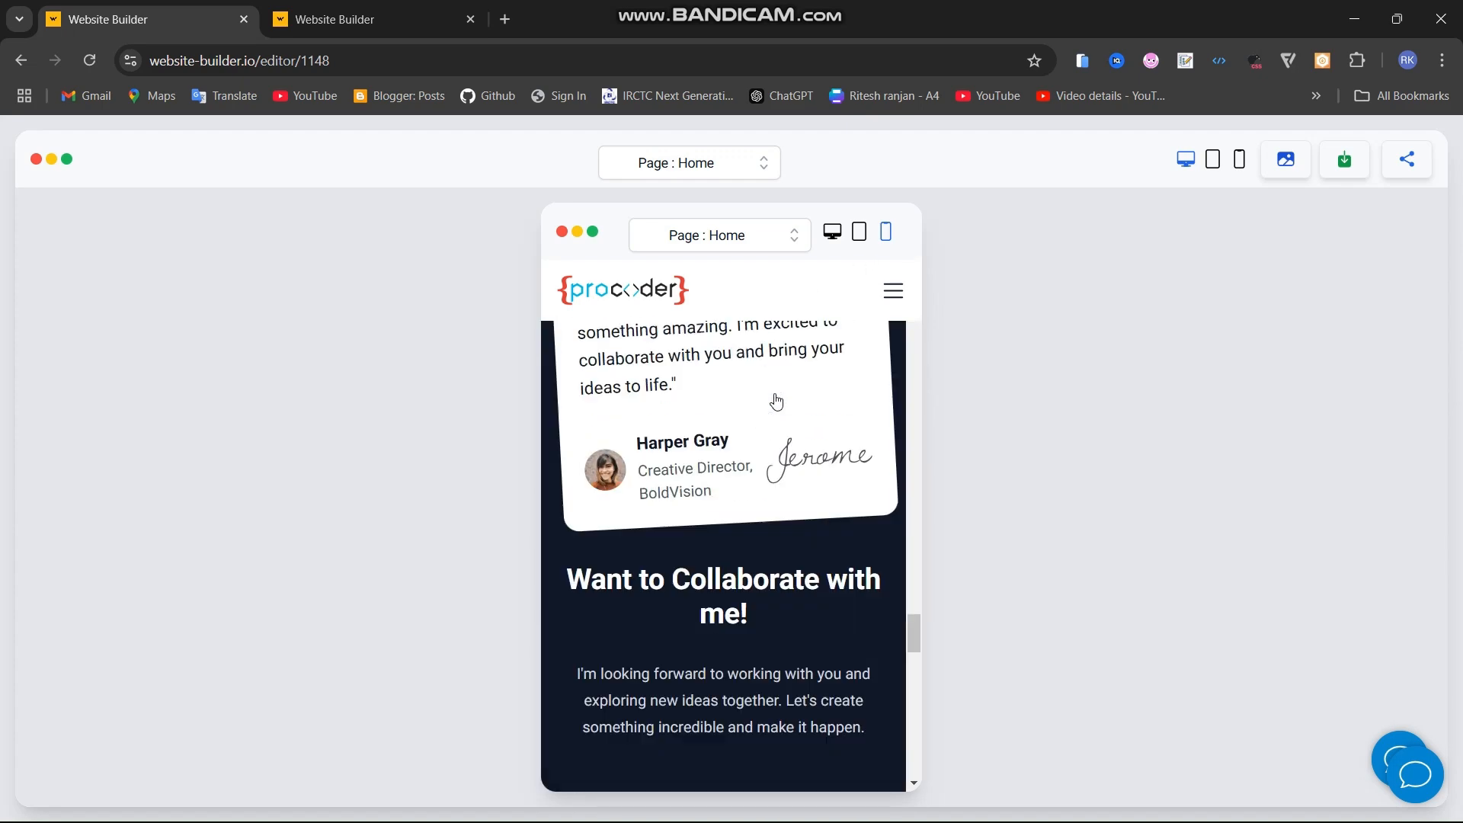
pyautogui.scroll(15, 774, 383)
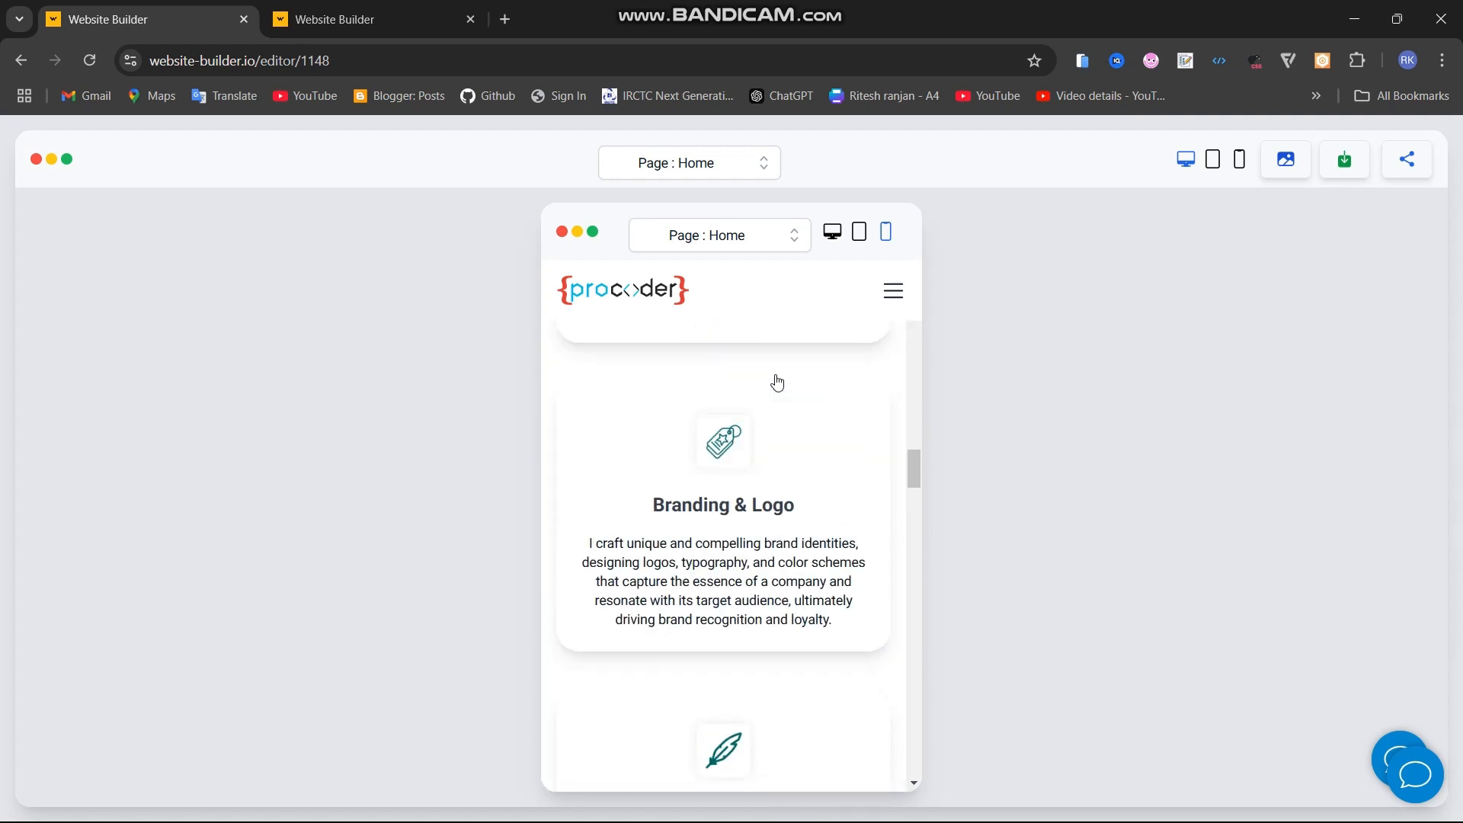
pyautogui.click(893, 291)
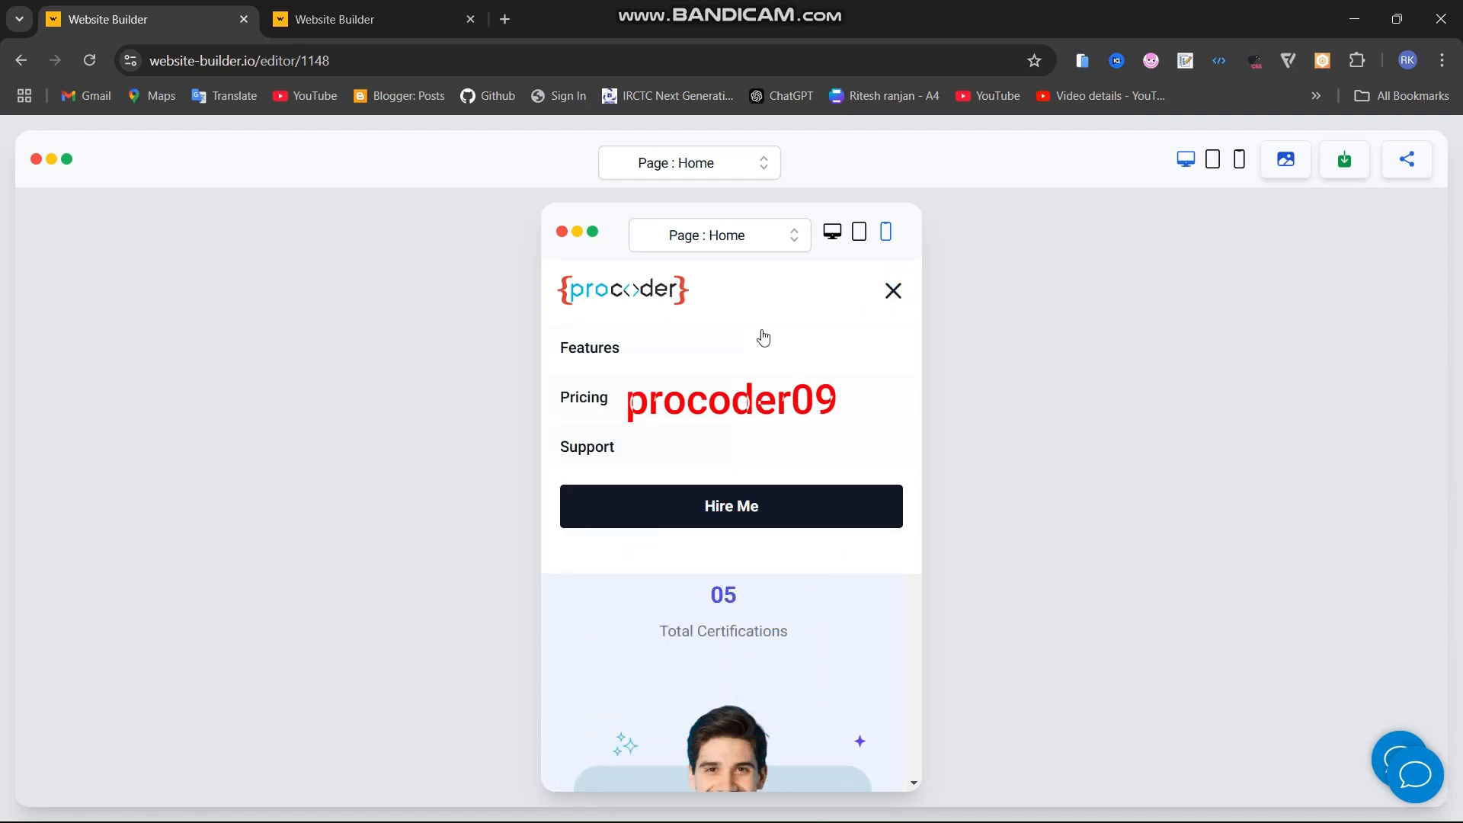
pyautogui.click(894, 290)
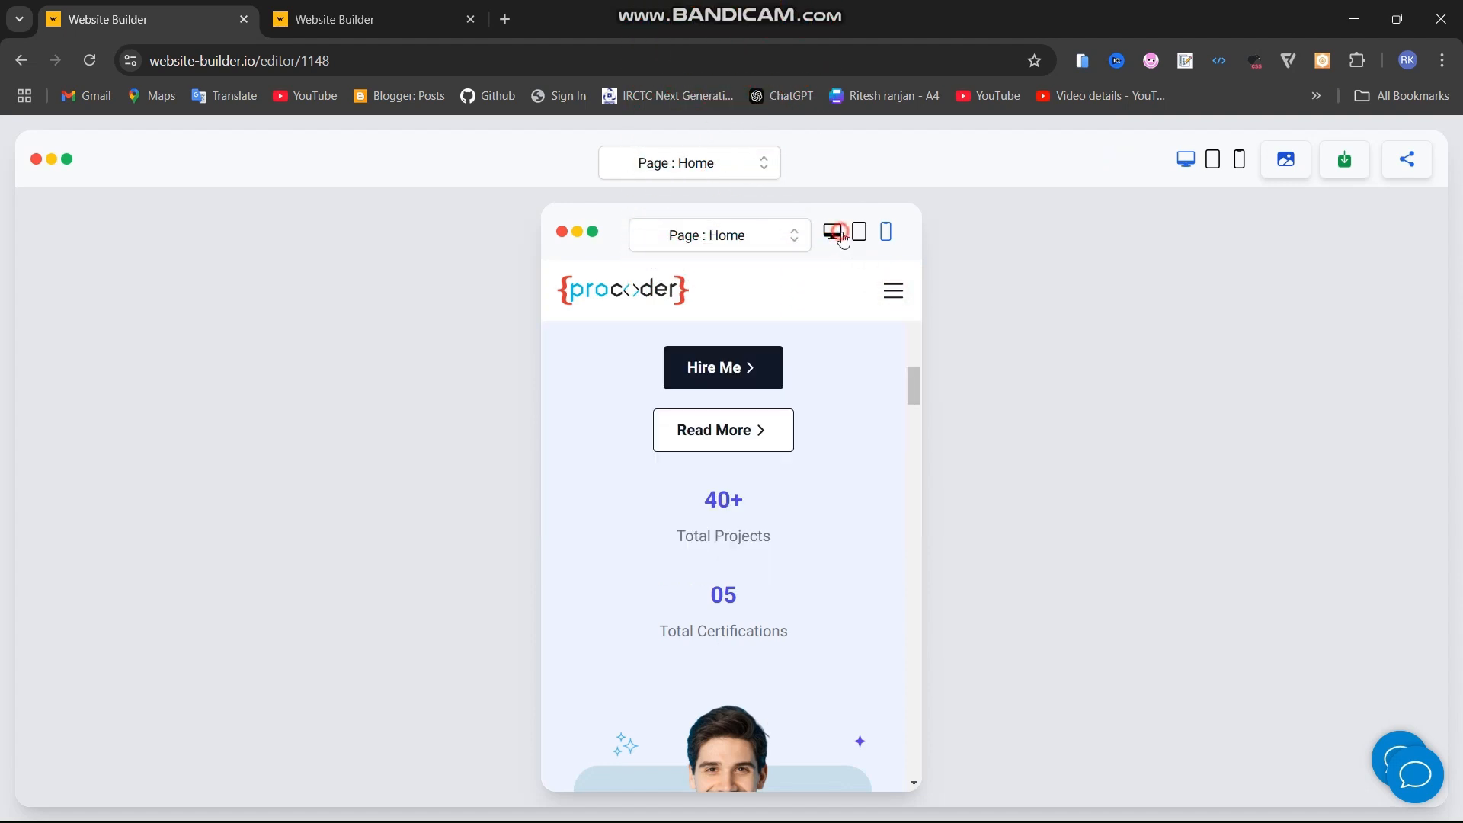
# Return to desktop view and check the Home page from the header through the Customer Testimonials section
pyautogui.click(835, 232)
pyautogui.click(1158, 396)
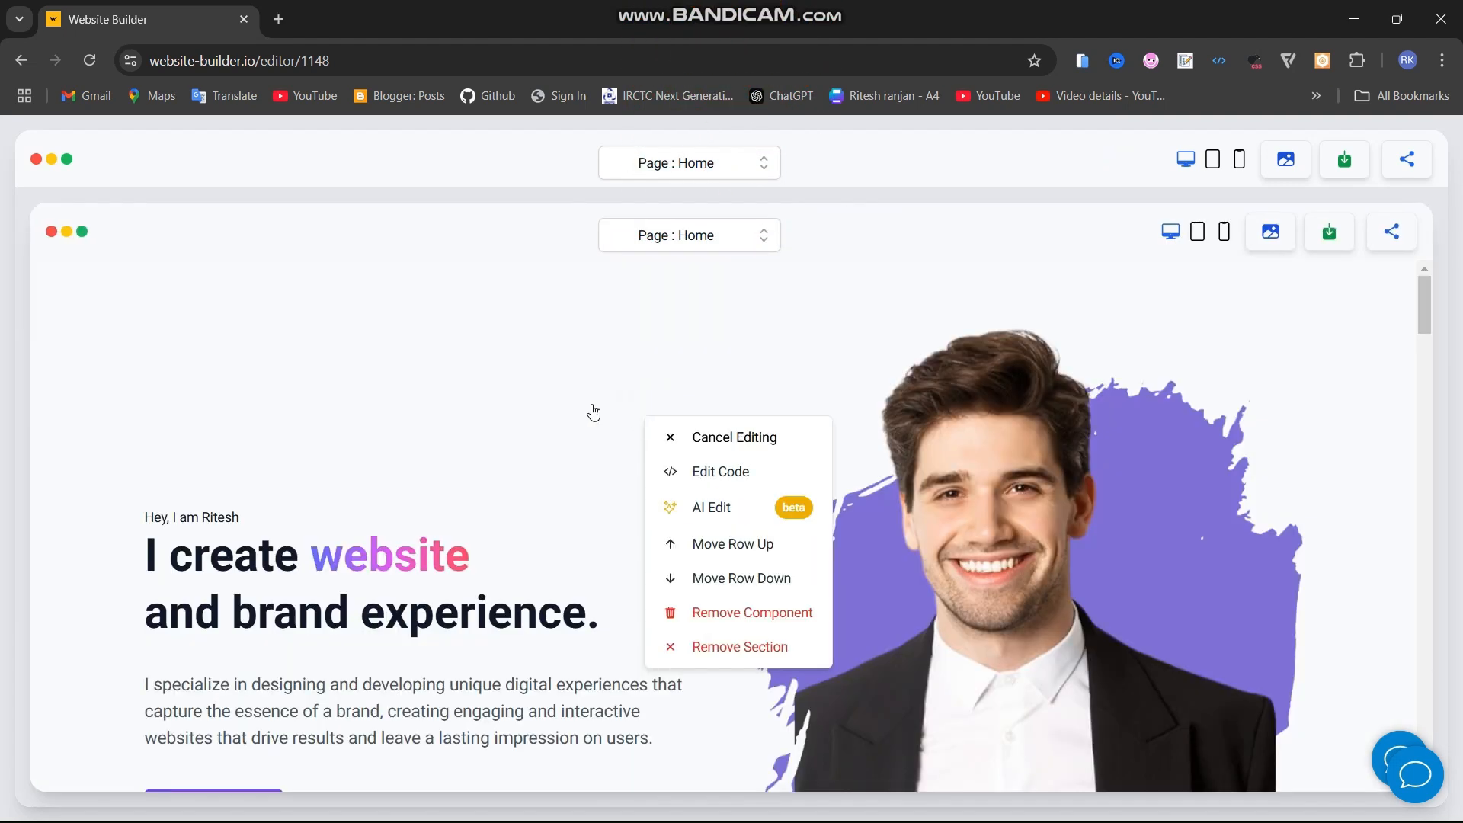
pyautogui.click(189, 401)
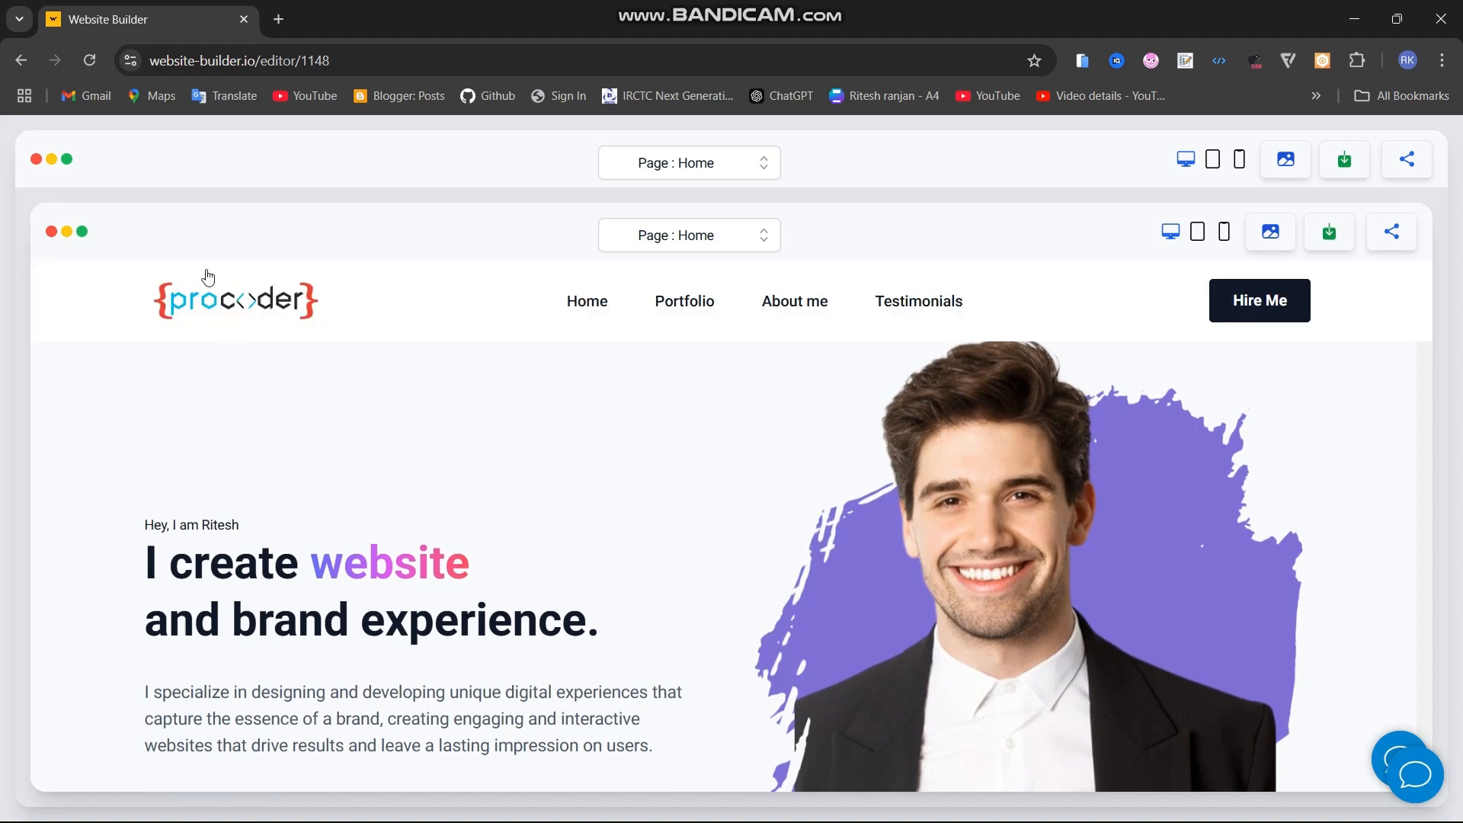
pyautogui.scroll(-5, 538, 356)
pyautogui.scroll(-5, 539, 357)
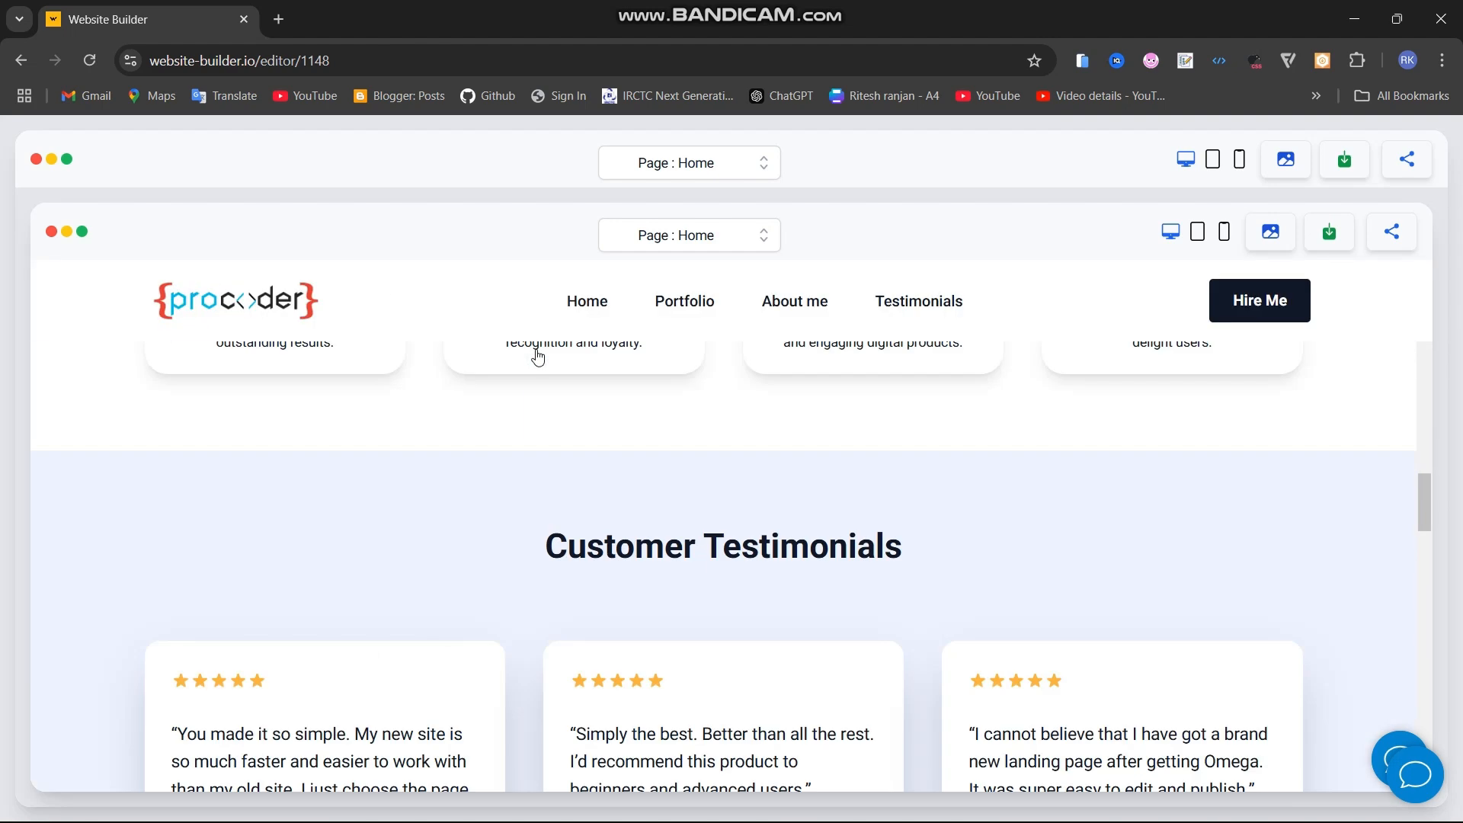
pyautogui.scroll(10, 538, 396)
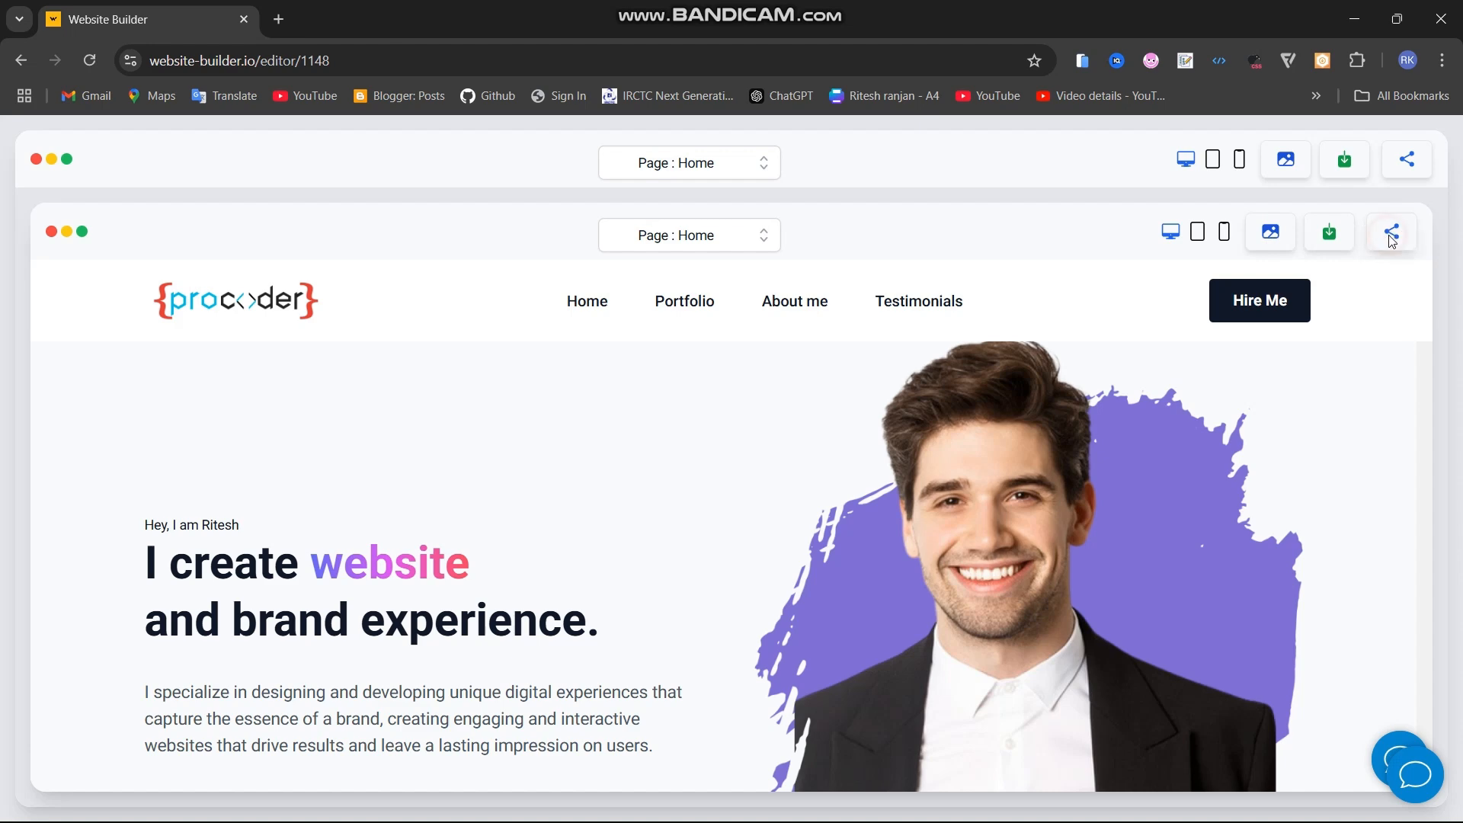
# Generate a share link for the website, copy it and open it in a new browser tab
pyautogui.click(1392, 234)
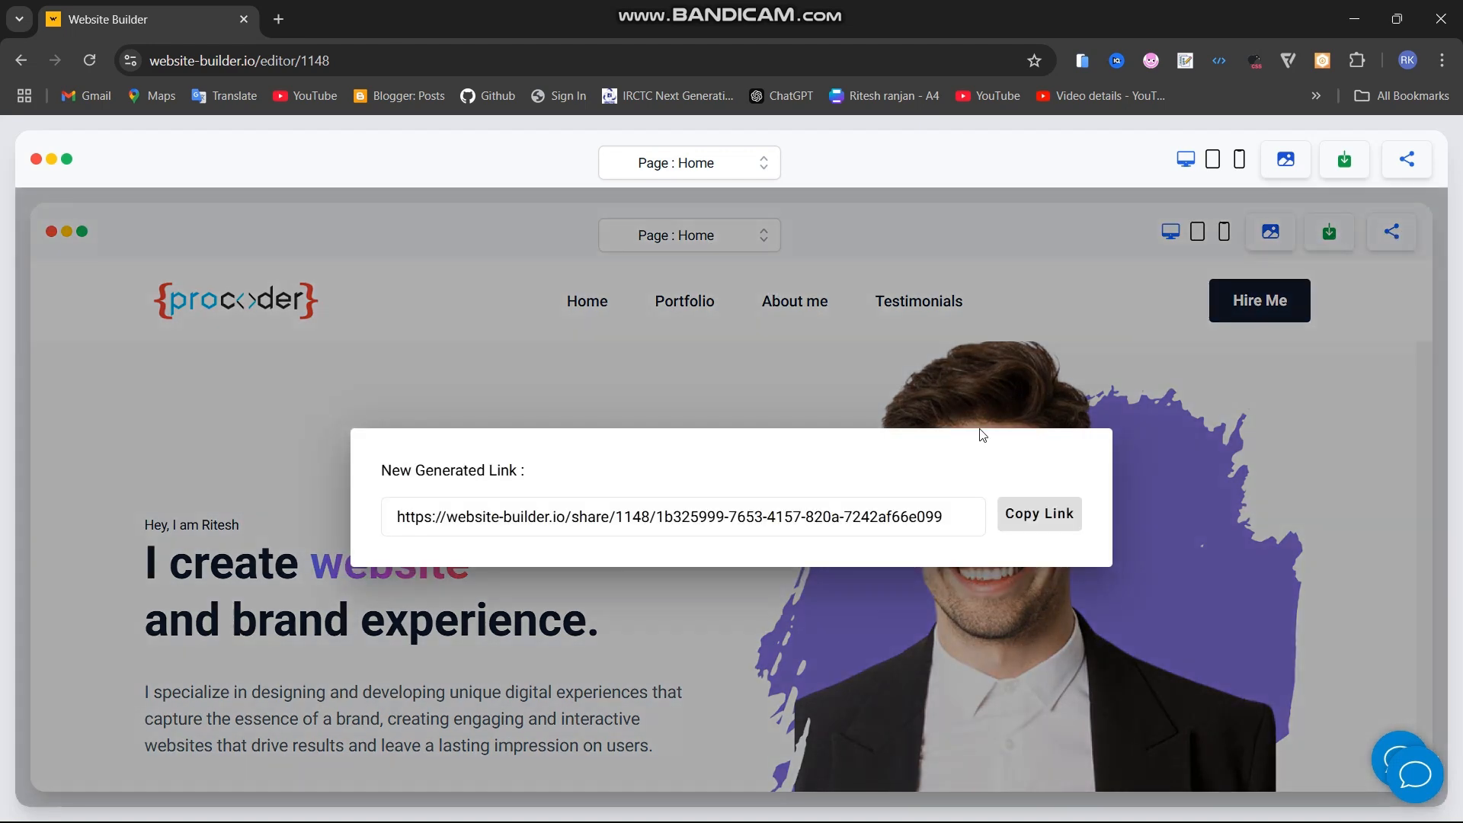
pyautogui.click(1041, 523)
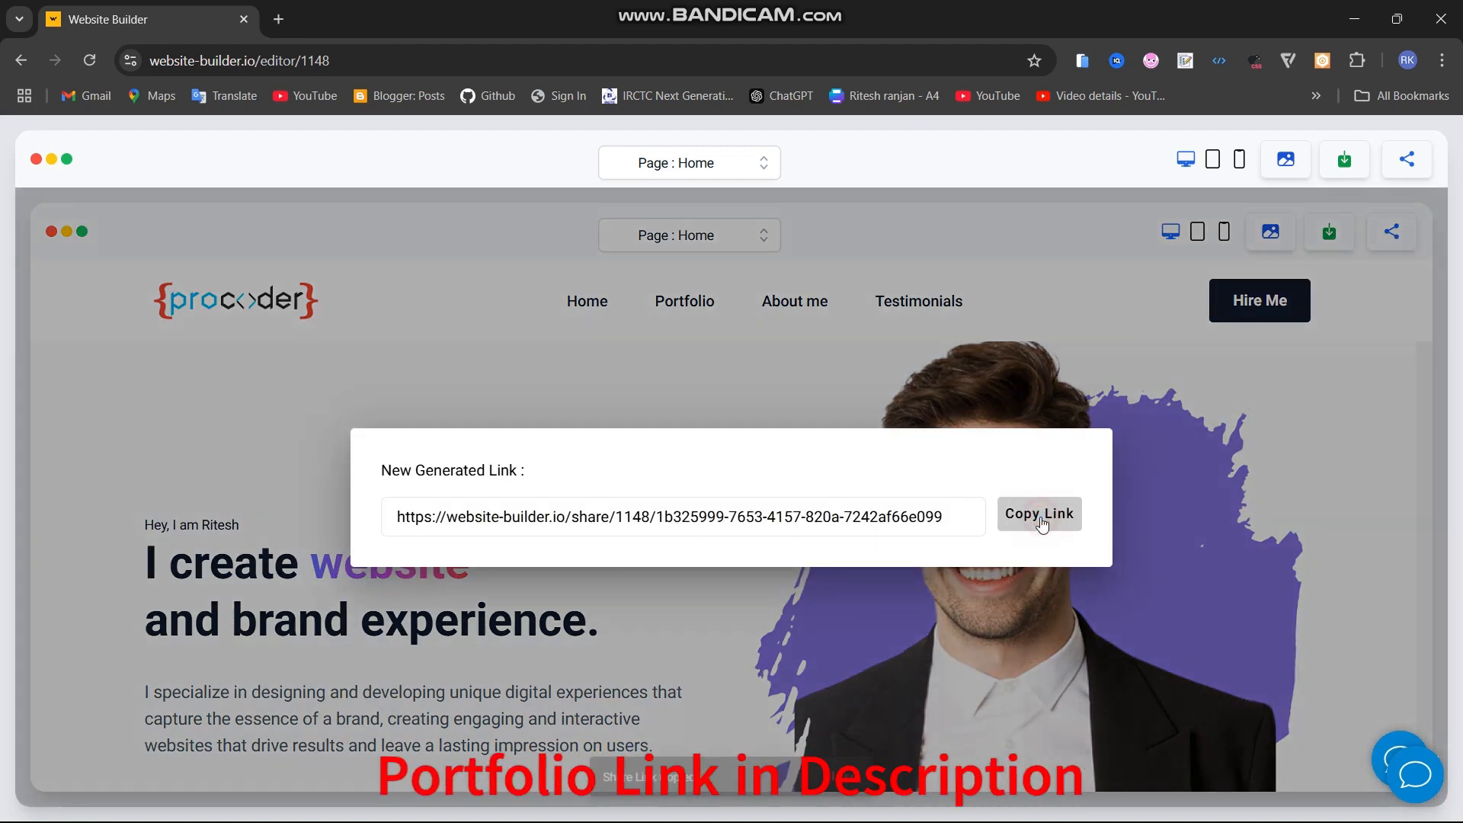
pyautogui.click(1009, 399)
pyautogui.click(279, 19)
pyautogui.hotkey('ctrl', 'v')
pyautogui.press('Return')
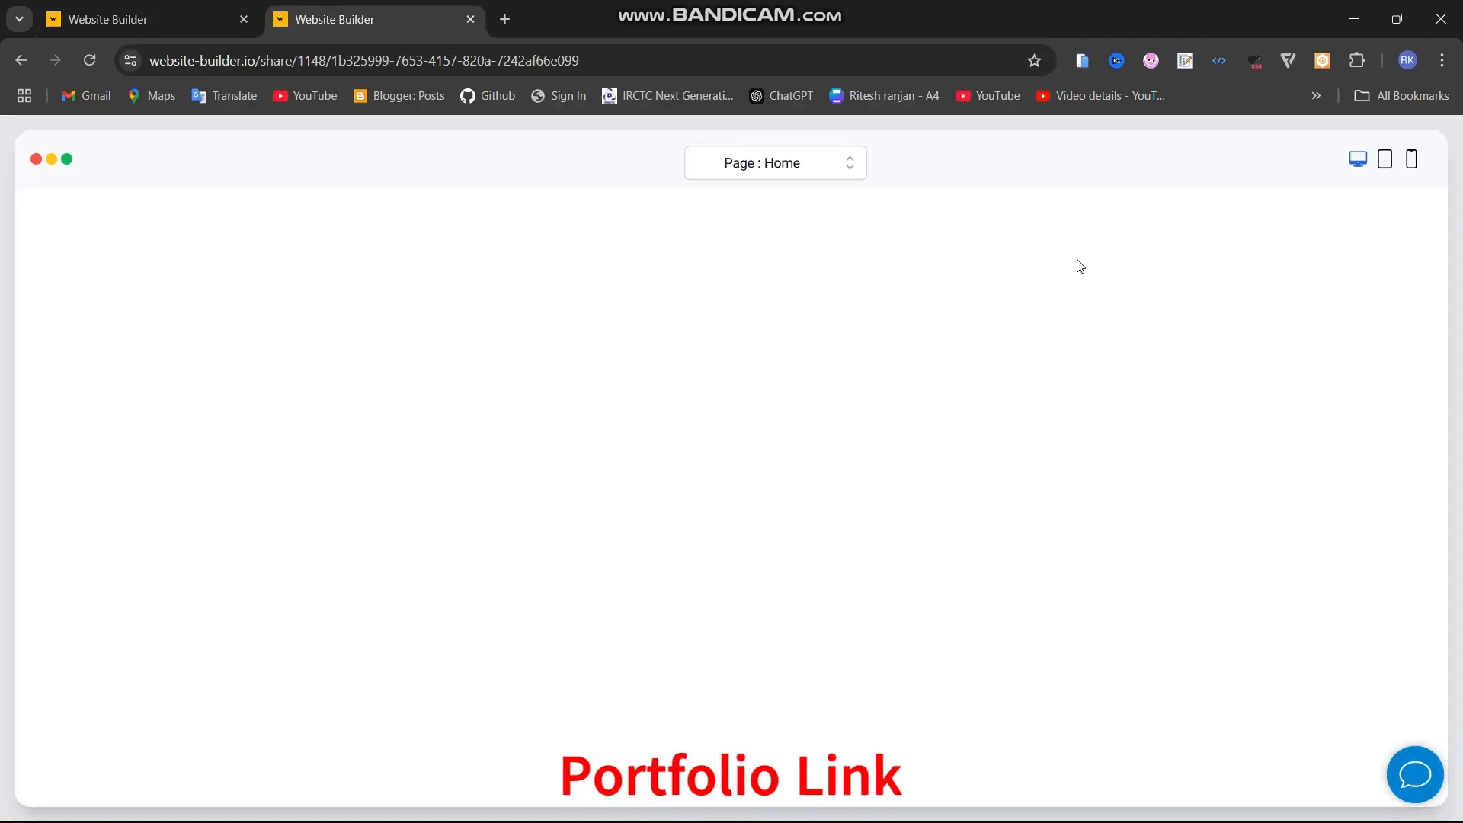
# Look through the shared portfolio page's sections and return to its header
pyautogui.scroll(-10, 726, 343)
pyautogui.scroll(10, 726, 338)
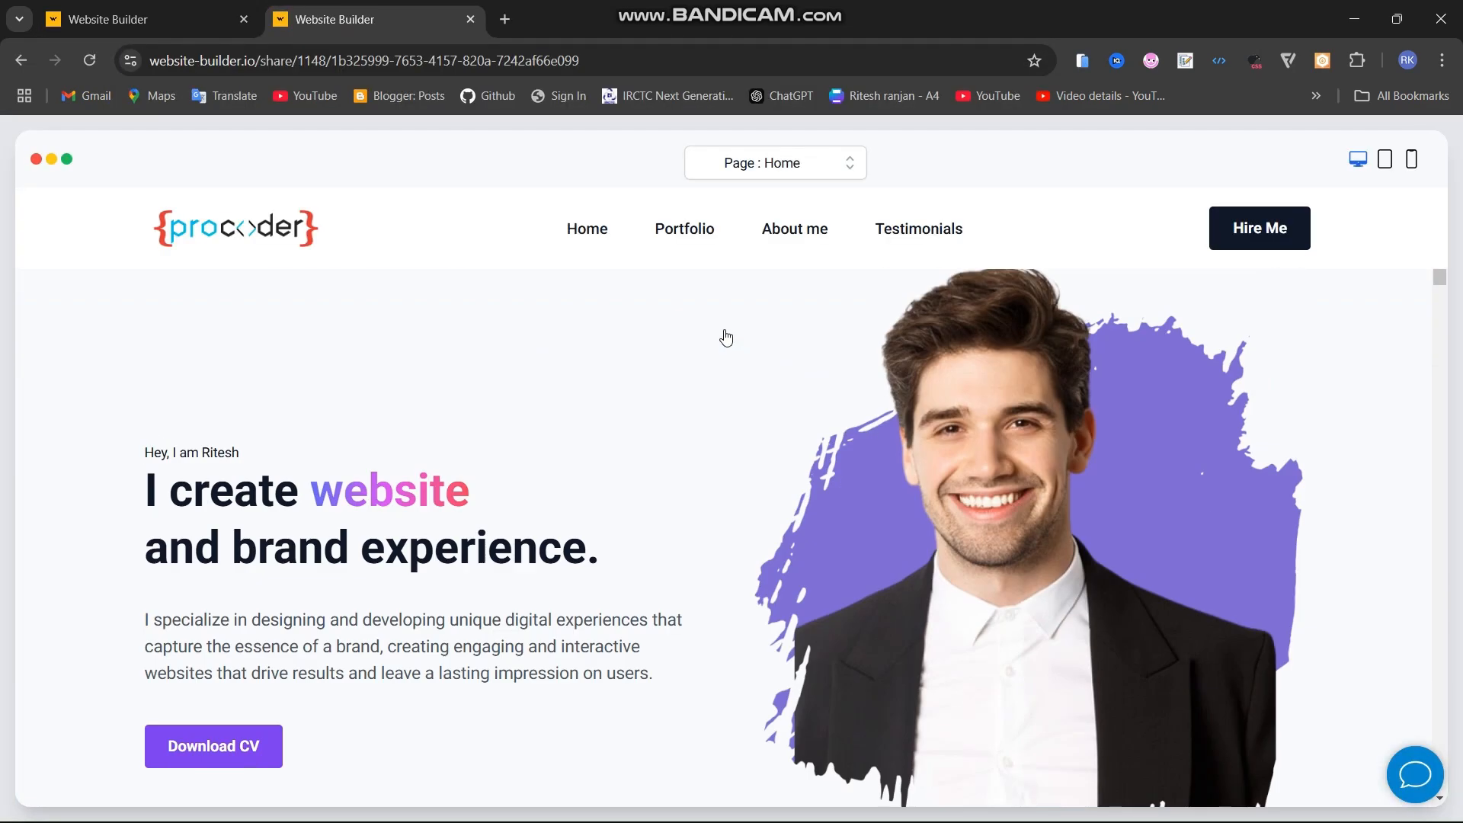
pyautogui.scroll(-15, 727, 330)
pyautogui.scroll(10, 725, 328)
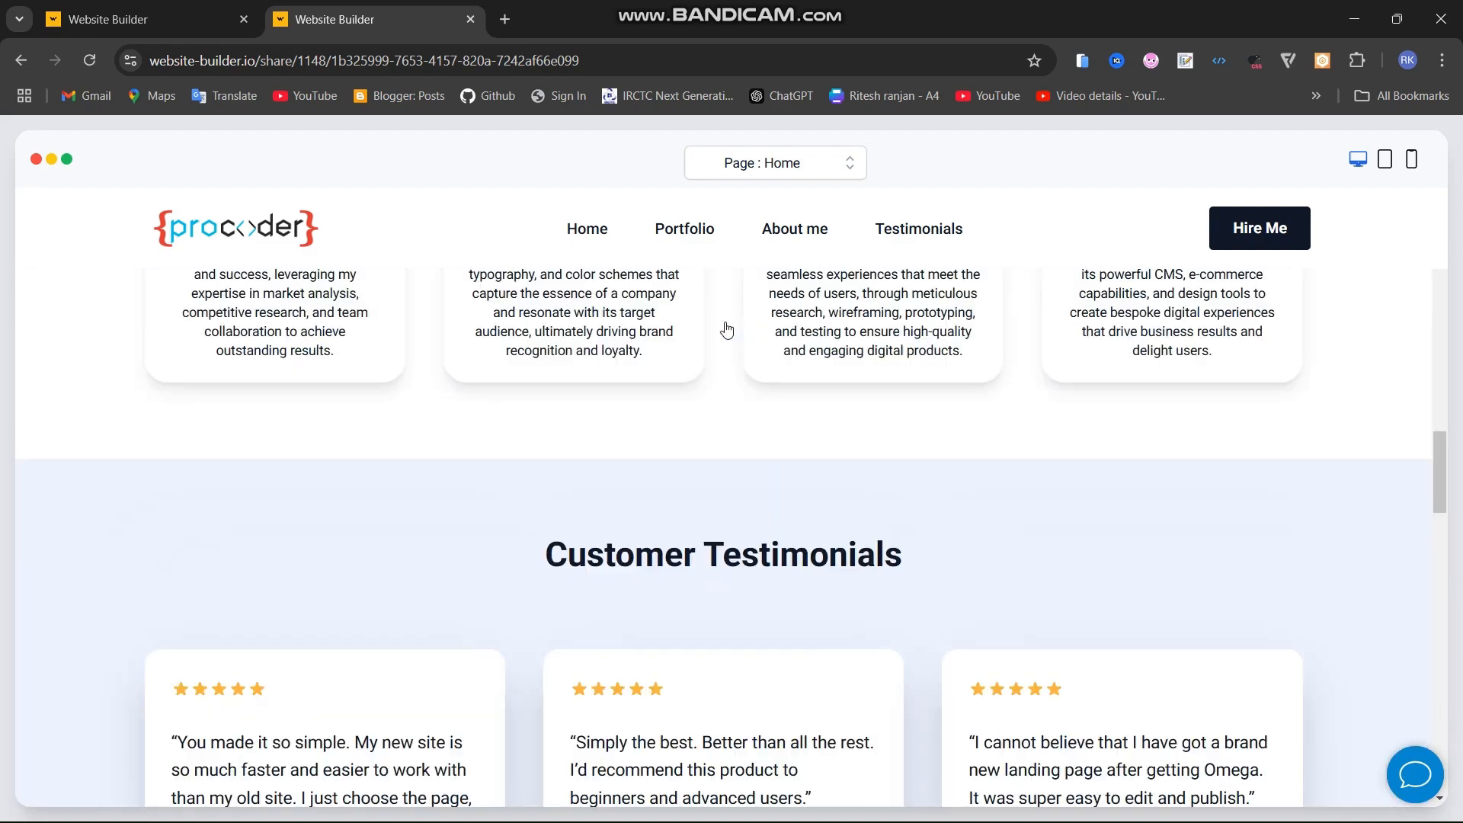
pyautogui.scroll(5, 728, 326)
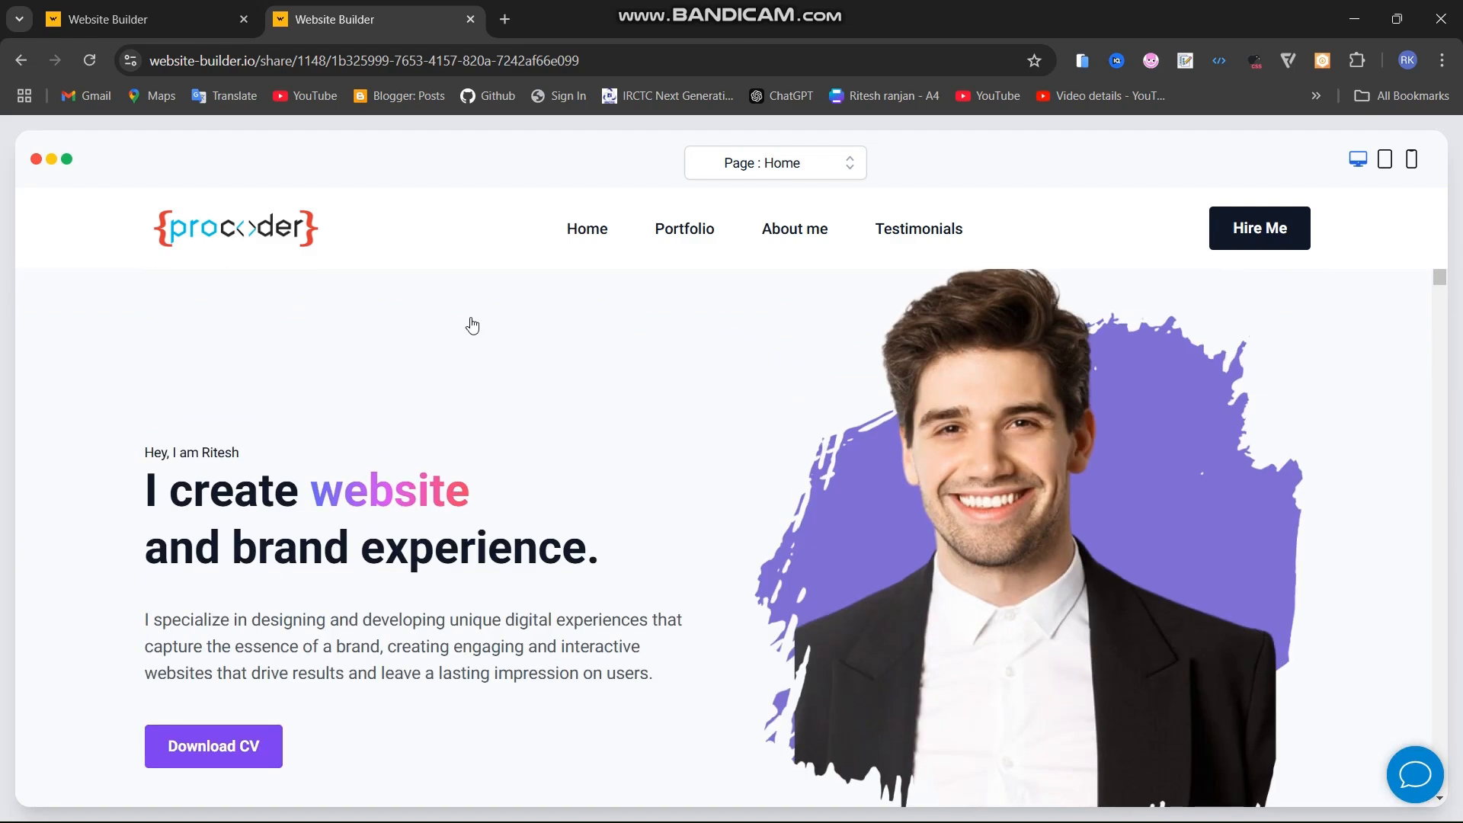
# Download the website from the editor as 1148.zip and open its index HTML file in the browser
pyautogui.hotkey('ctrl', 'shift', 'Tab')
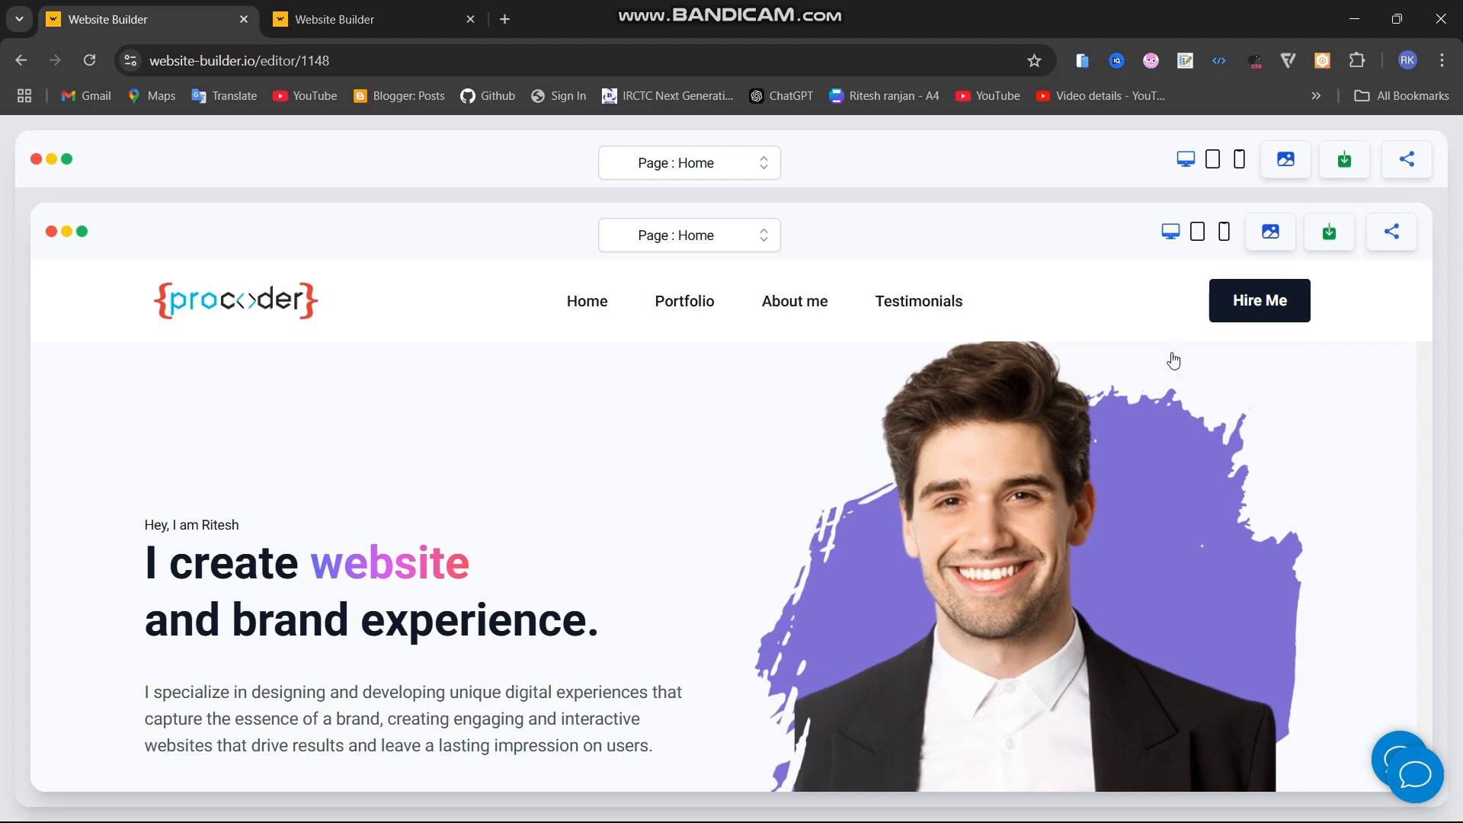
pyautogui.click(1330, 241)
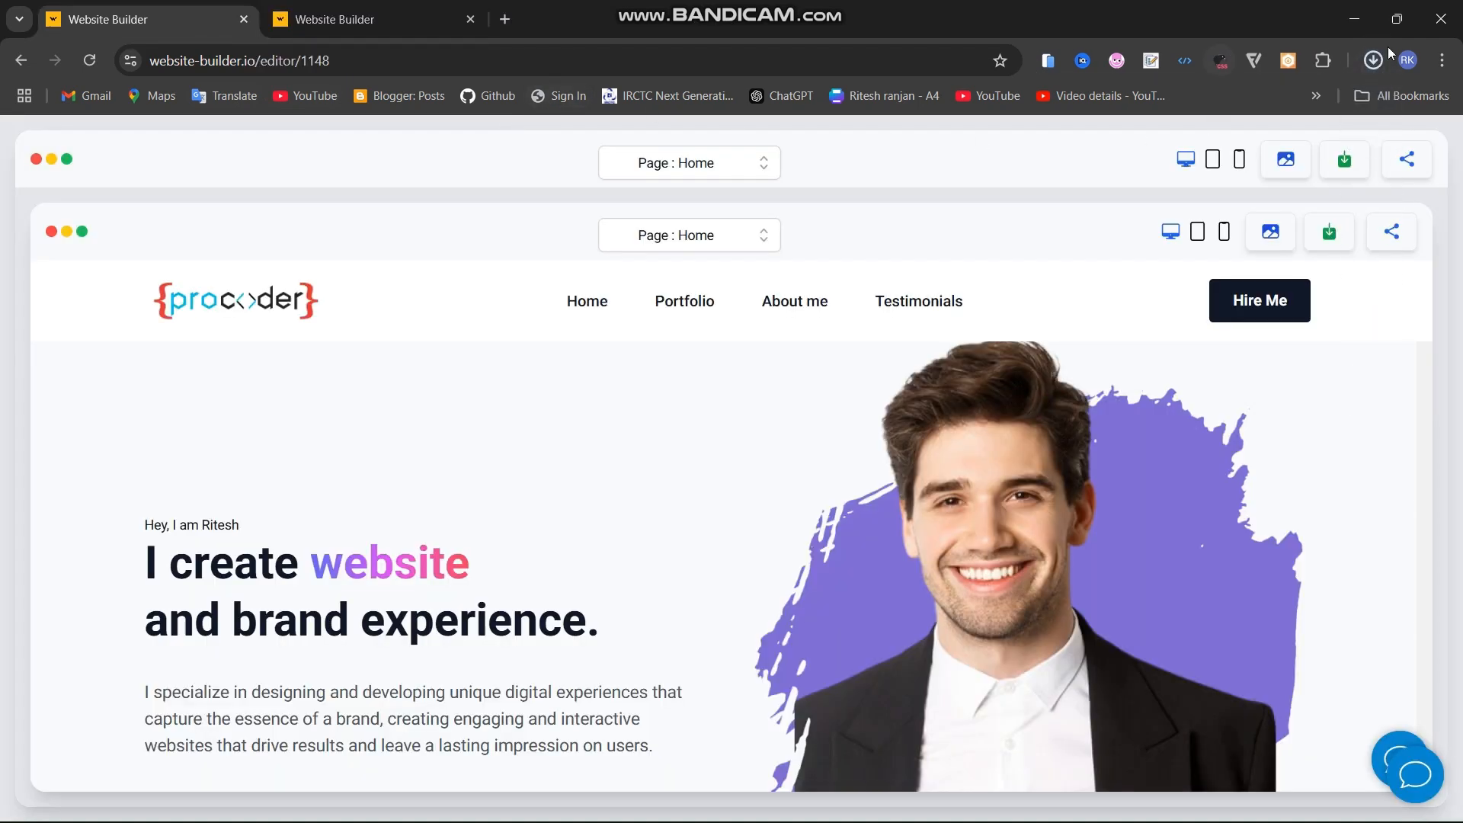
pyautogui.click(1376, 56)
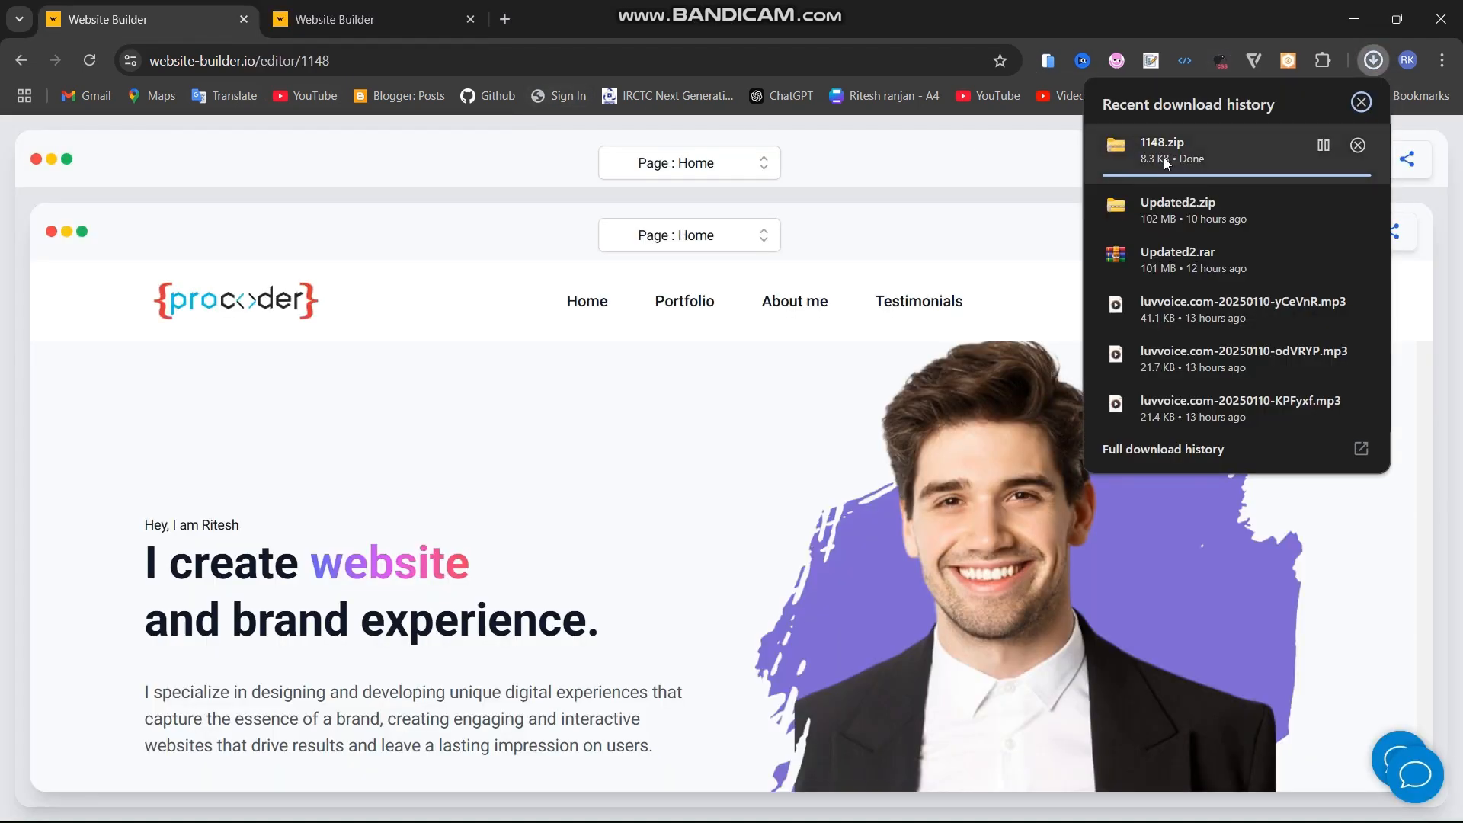
pyautogui.click(1240, 158)
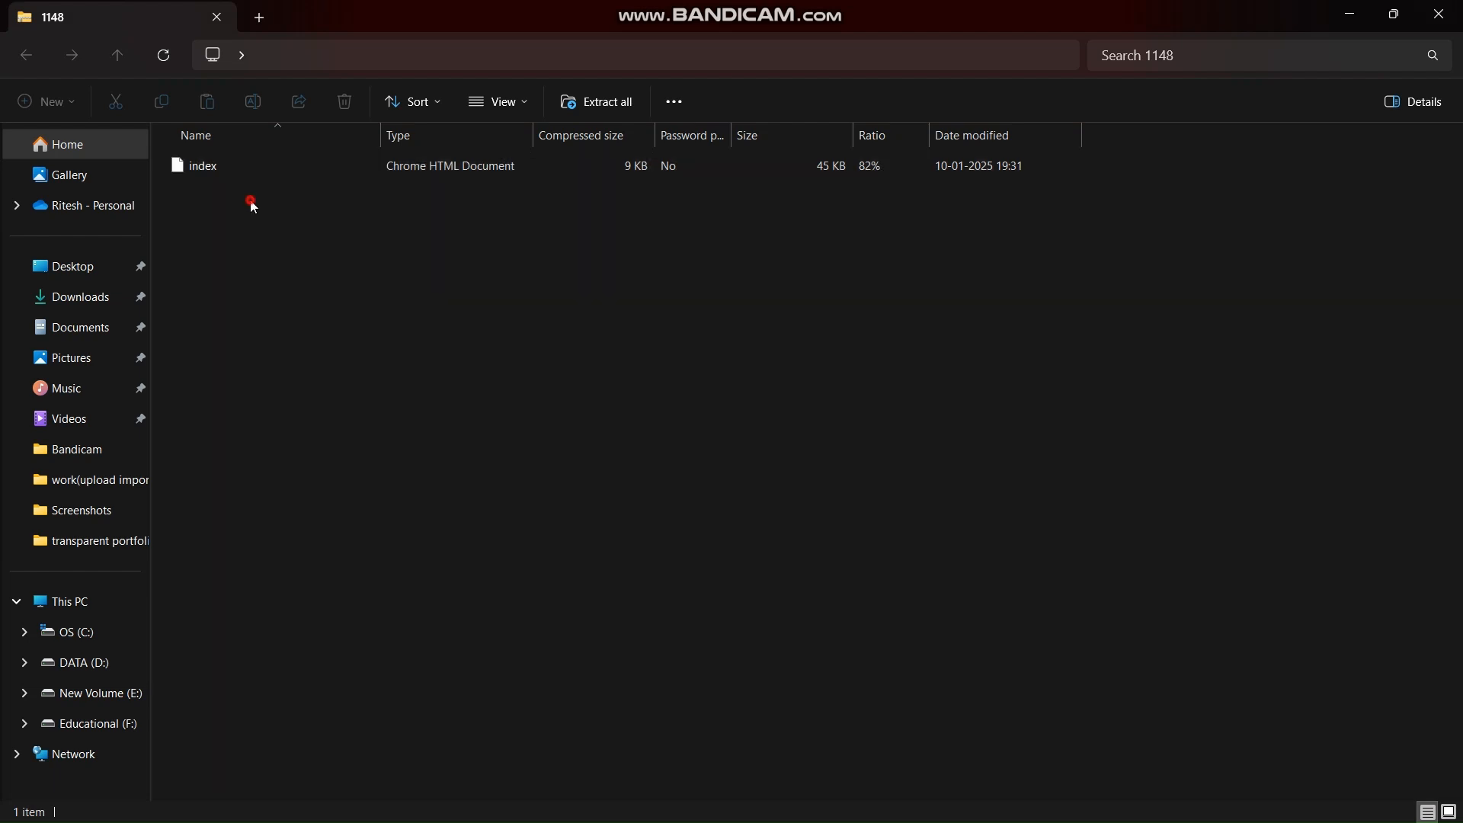
pyautogui.click(228, 166)
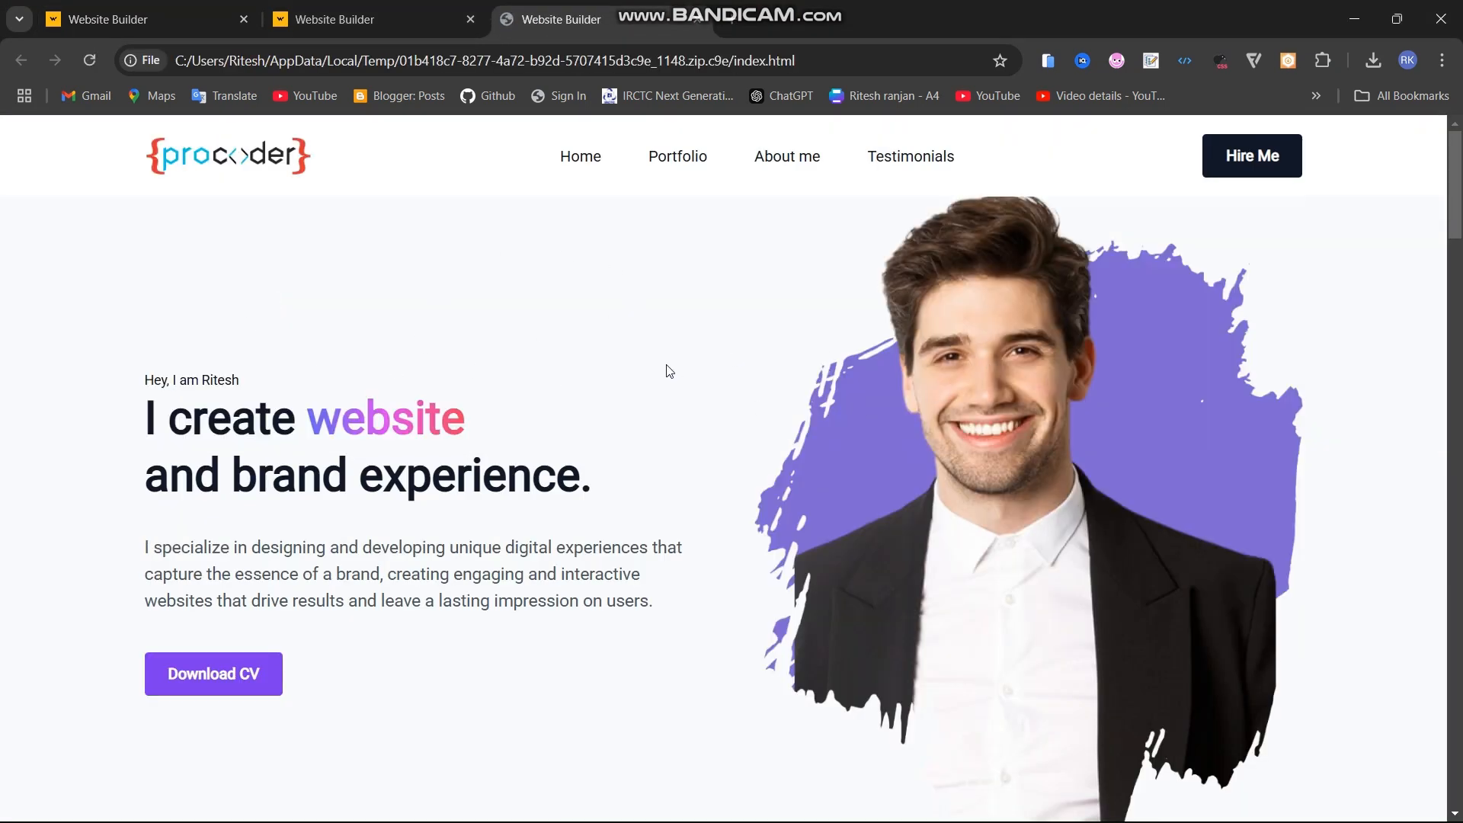
# Review the exported page's sections, and inspect the first grid container under body in responsive view with the developer tools
pyautogui.scroll(-20, 671, 364)
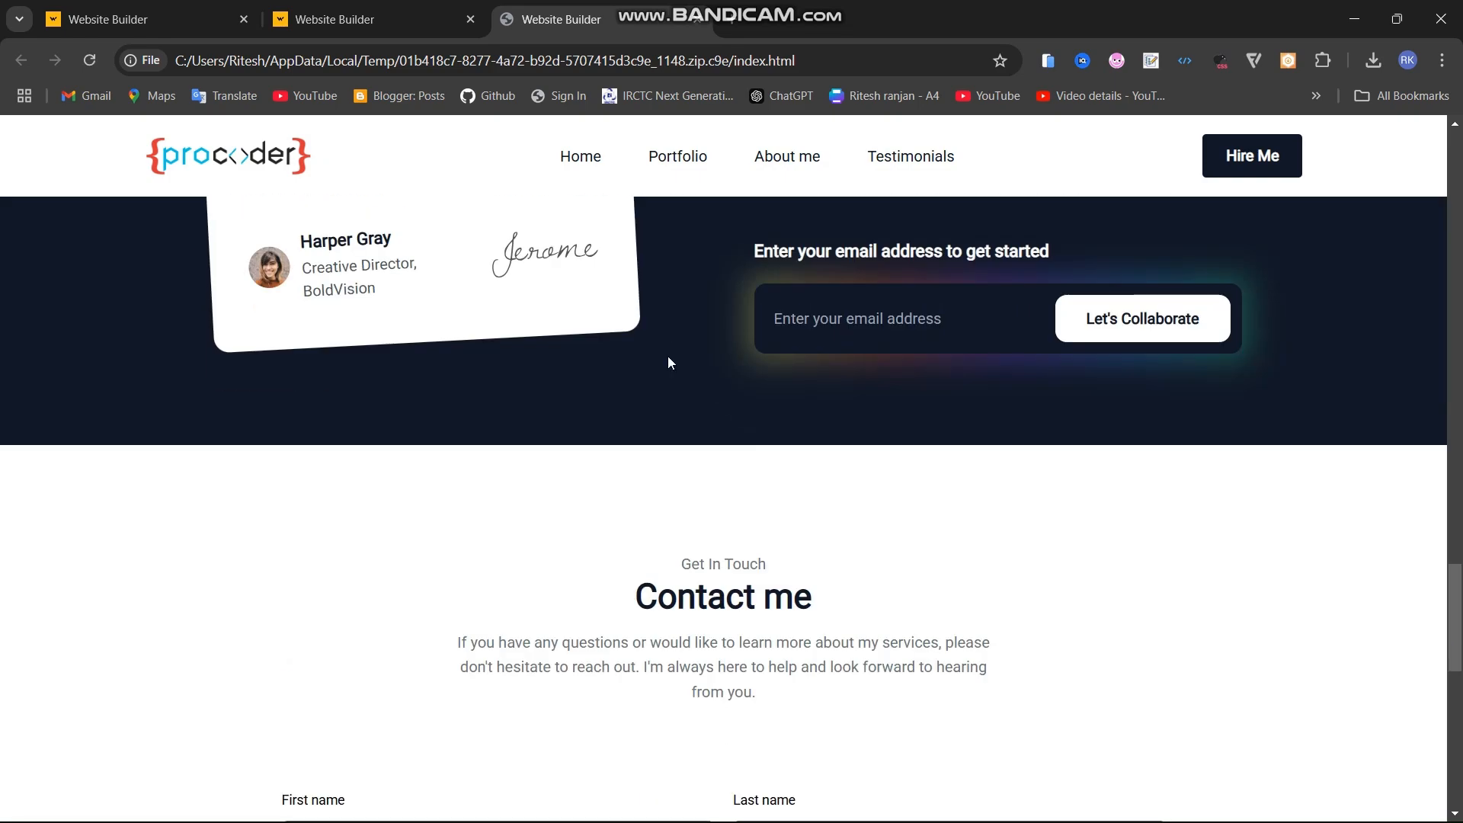
pyautogui.scroll(20, 672, 350)
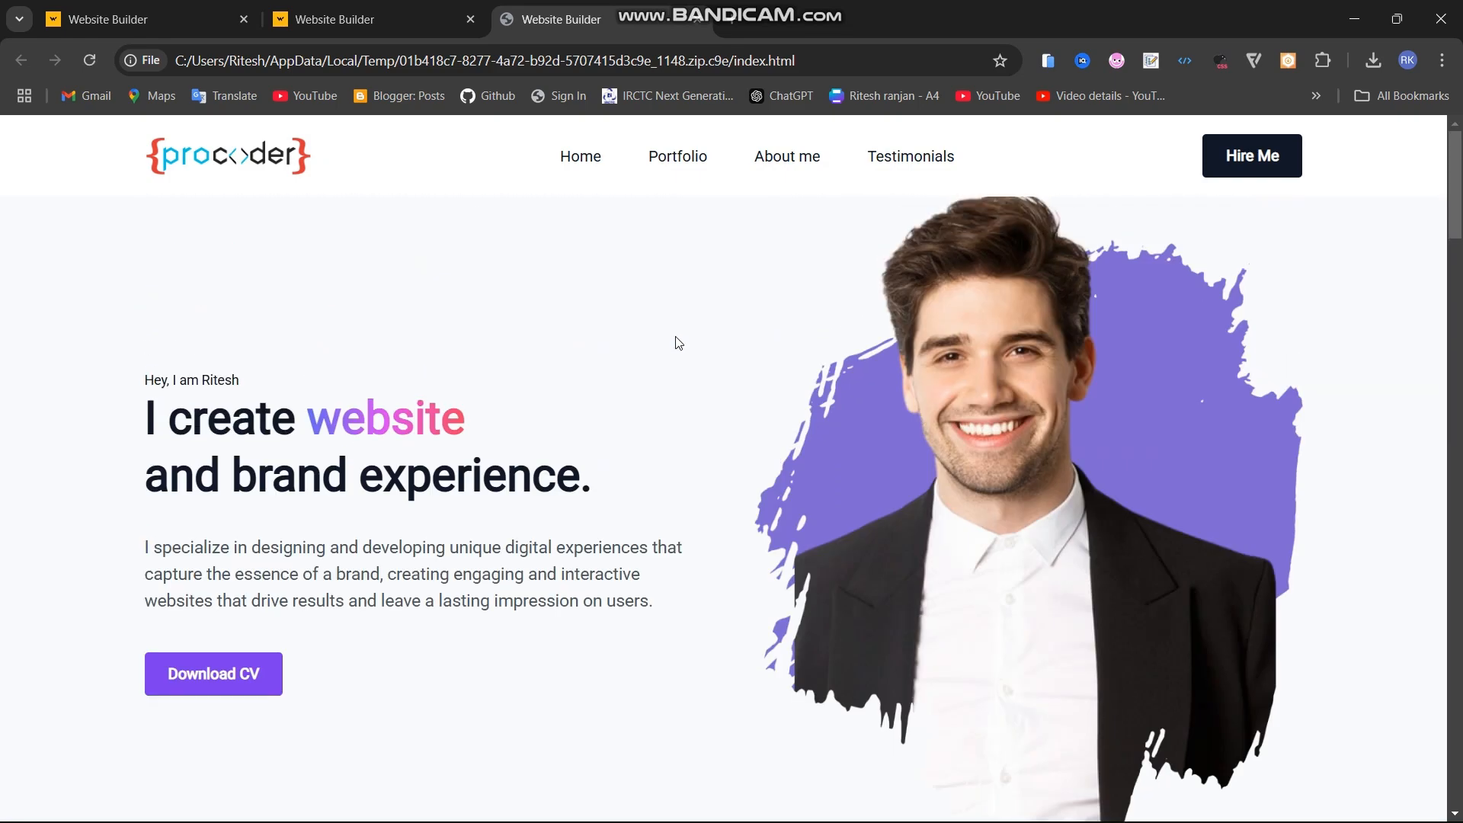
pyautogui.rightClick(676, 339)
pyautogui.click(756, 675)
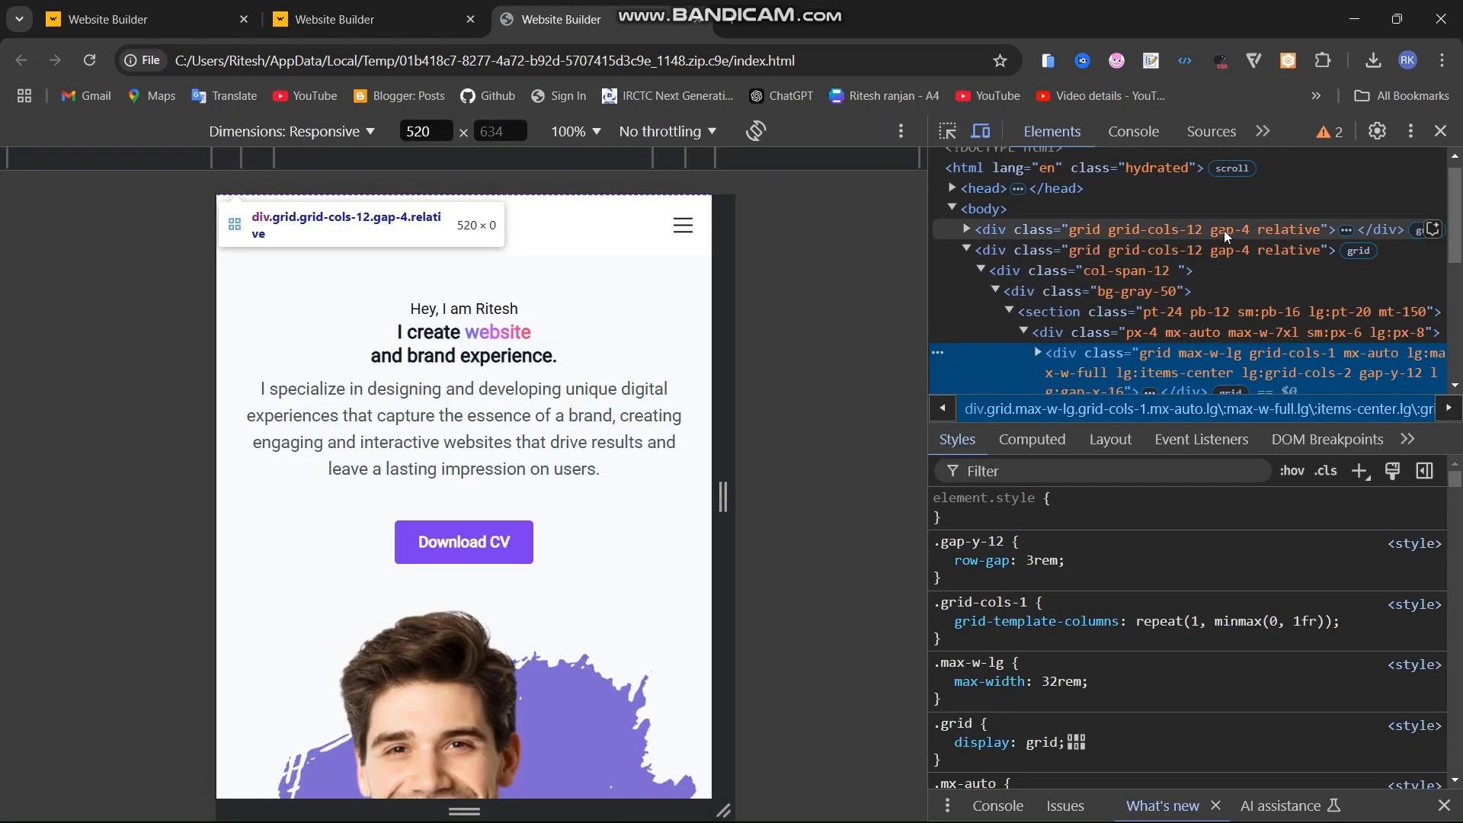
pyautogui.click(1195, 236)
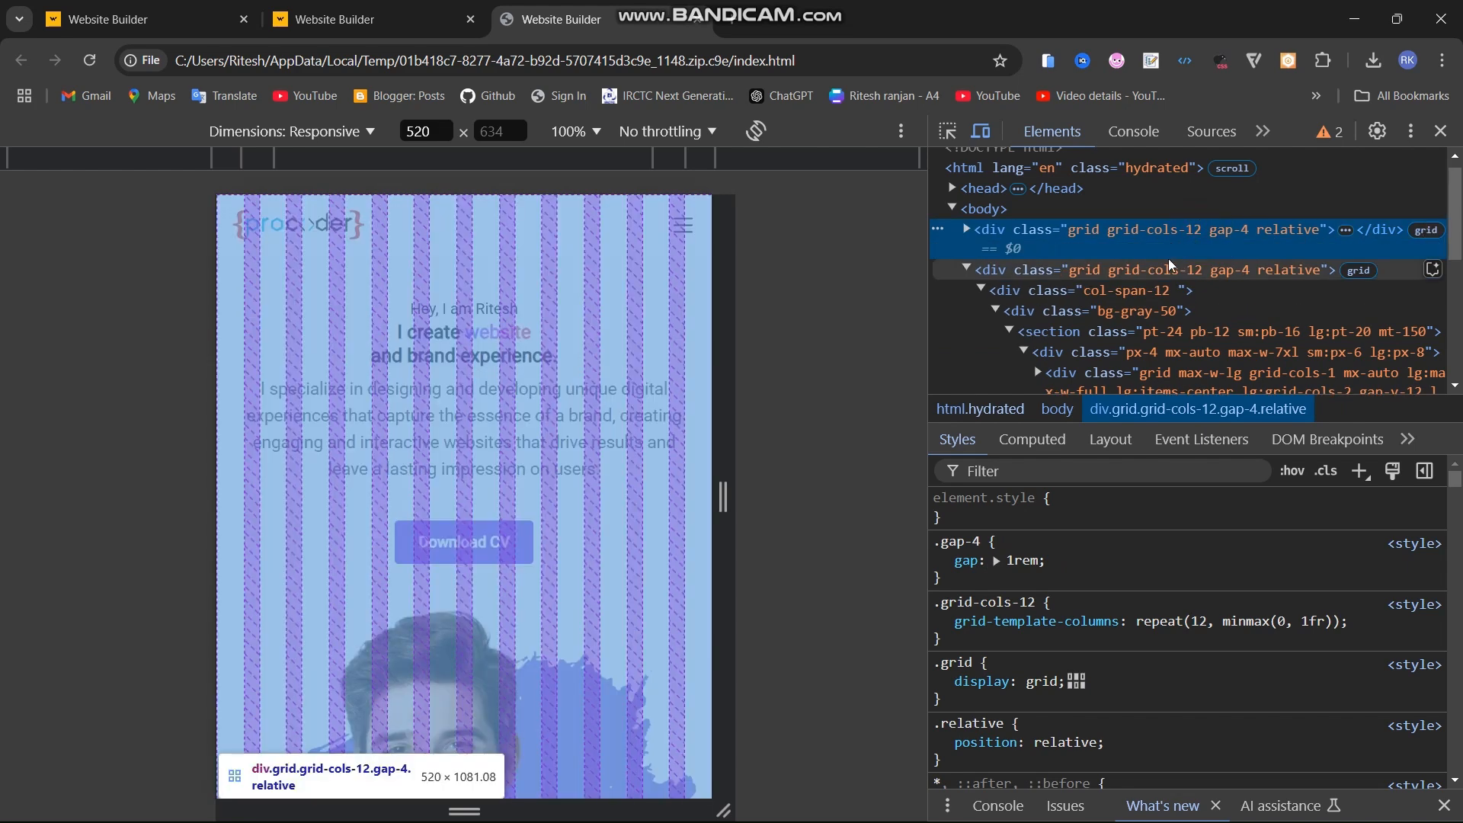
# Inspect the second grid container and its nested col-span-12 and bg-gray-50 divs, then close the developer tools
pyautogui.click(1096, 268)
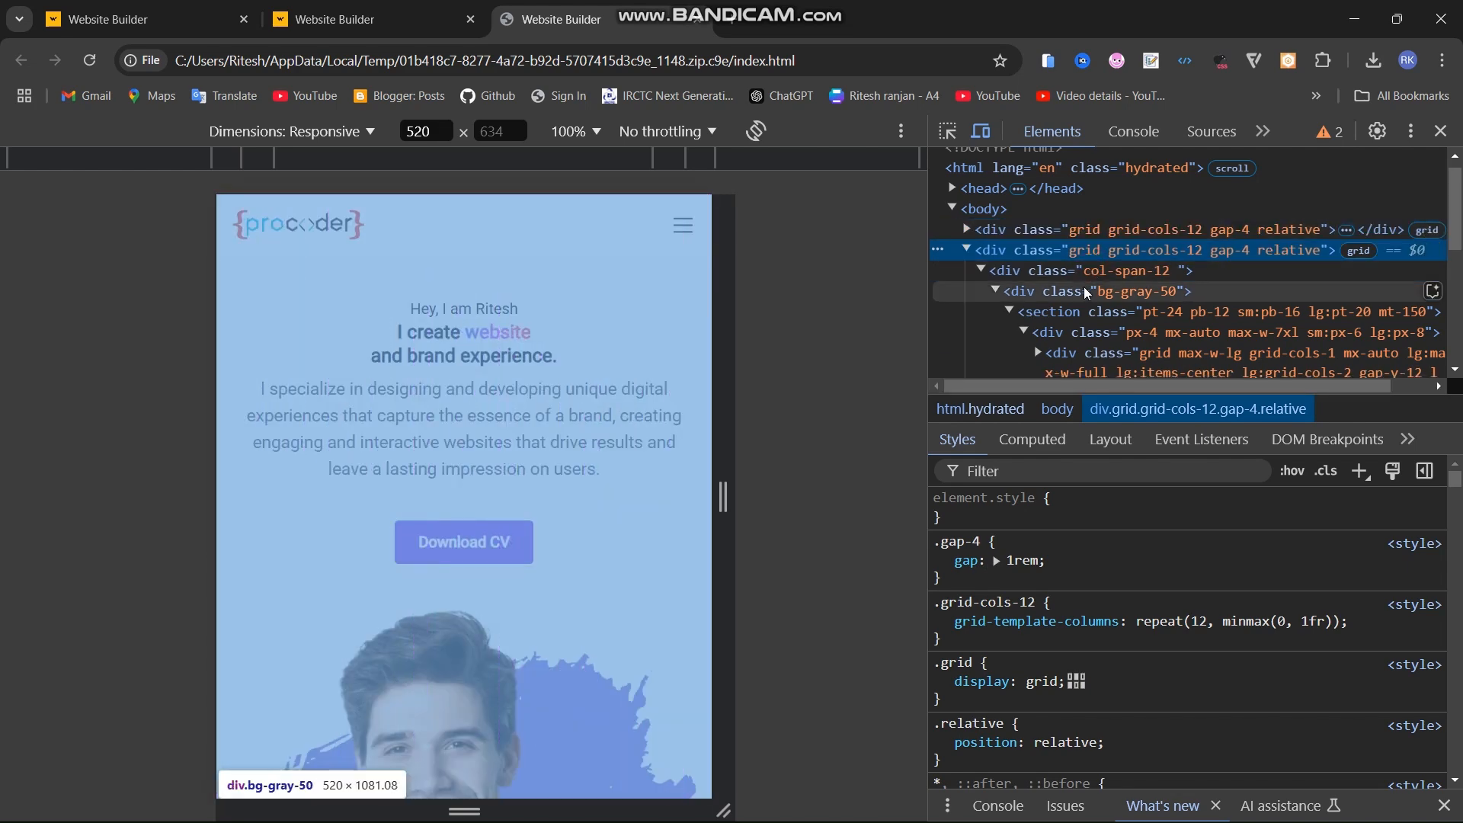
pyautogui.click(1098, 273)
pyautogui.click(1102, 293)
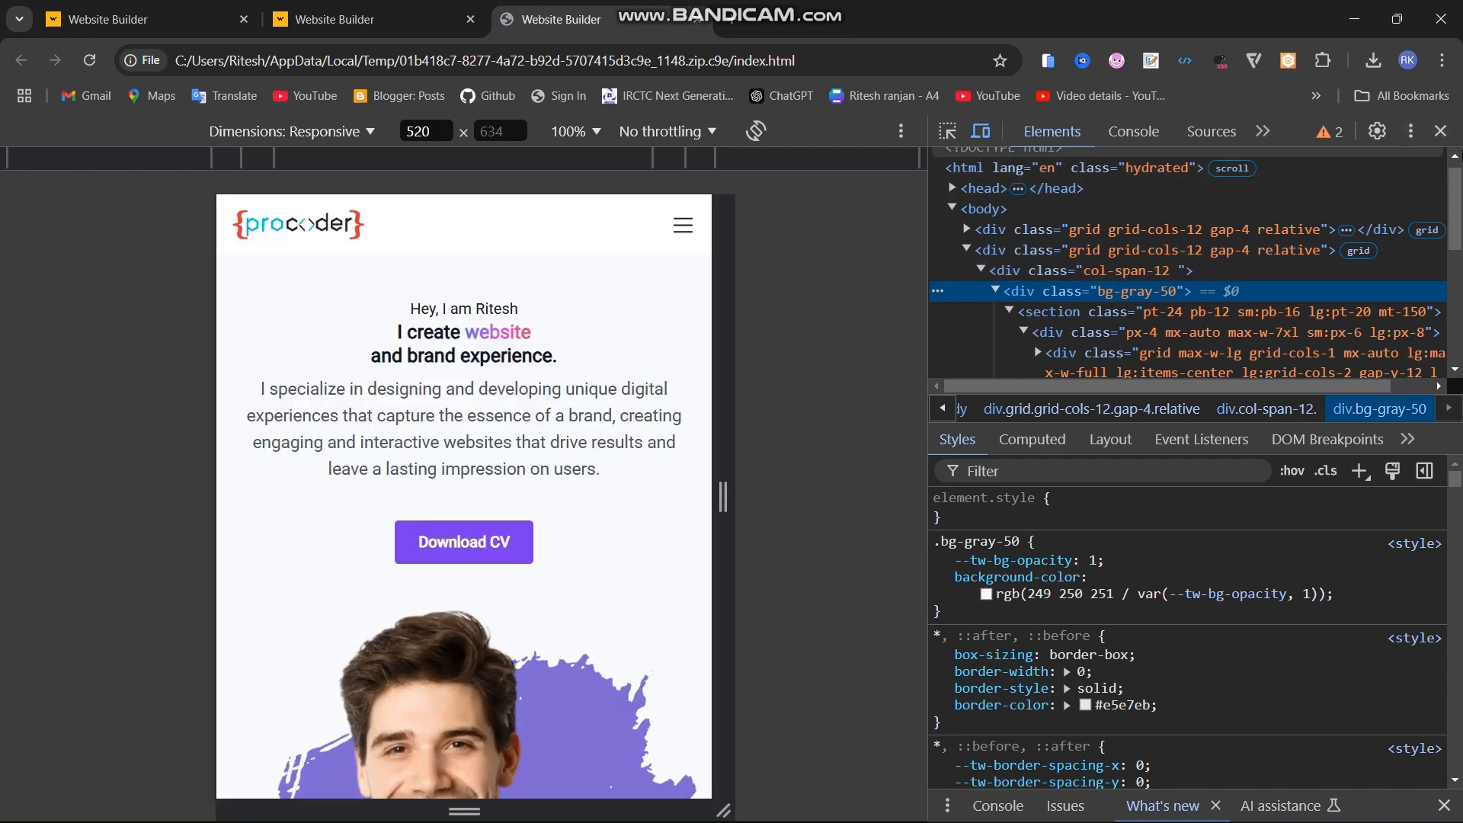
pyautogui.click(1441, 131)
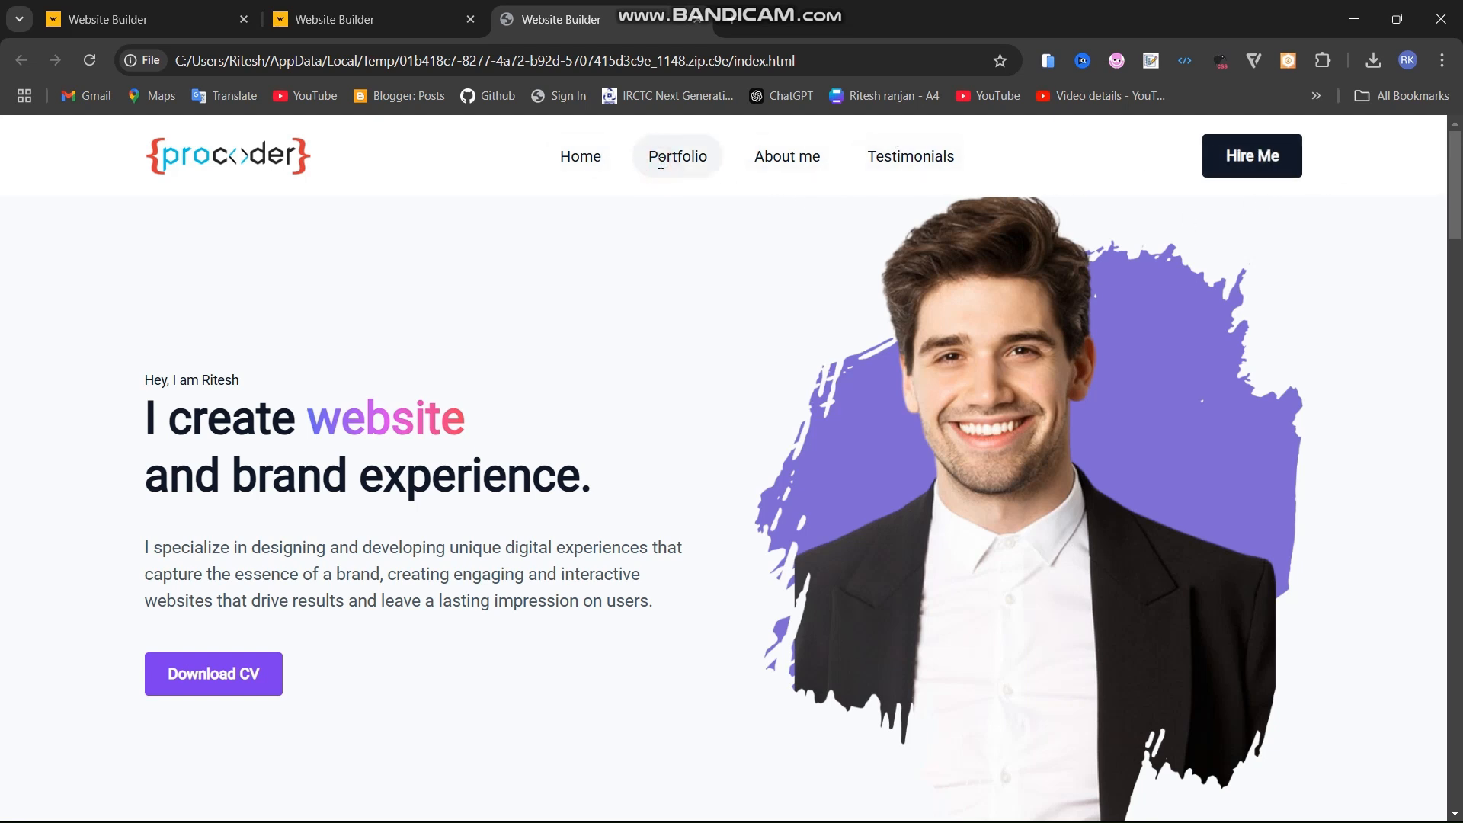
# Look through the exported portfolio page's sections at full desktop width, from the header down to the footer
pyautogui.scroll(-20, 785, 369)
pyautogui.scroll(19, 784, 349)
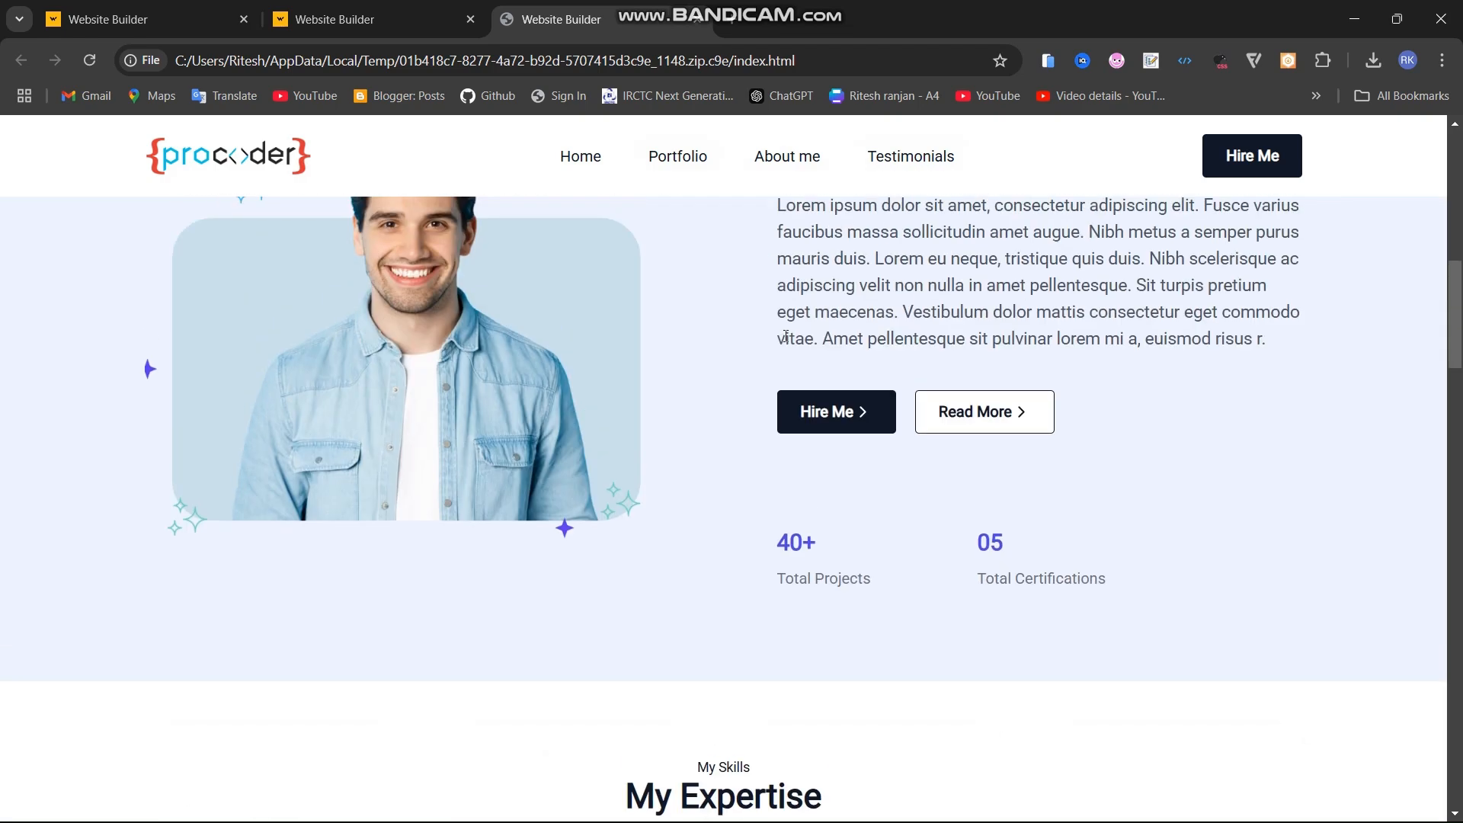
pyautogui.scroll(-20, 787, 337)
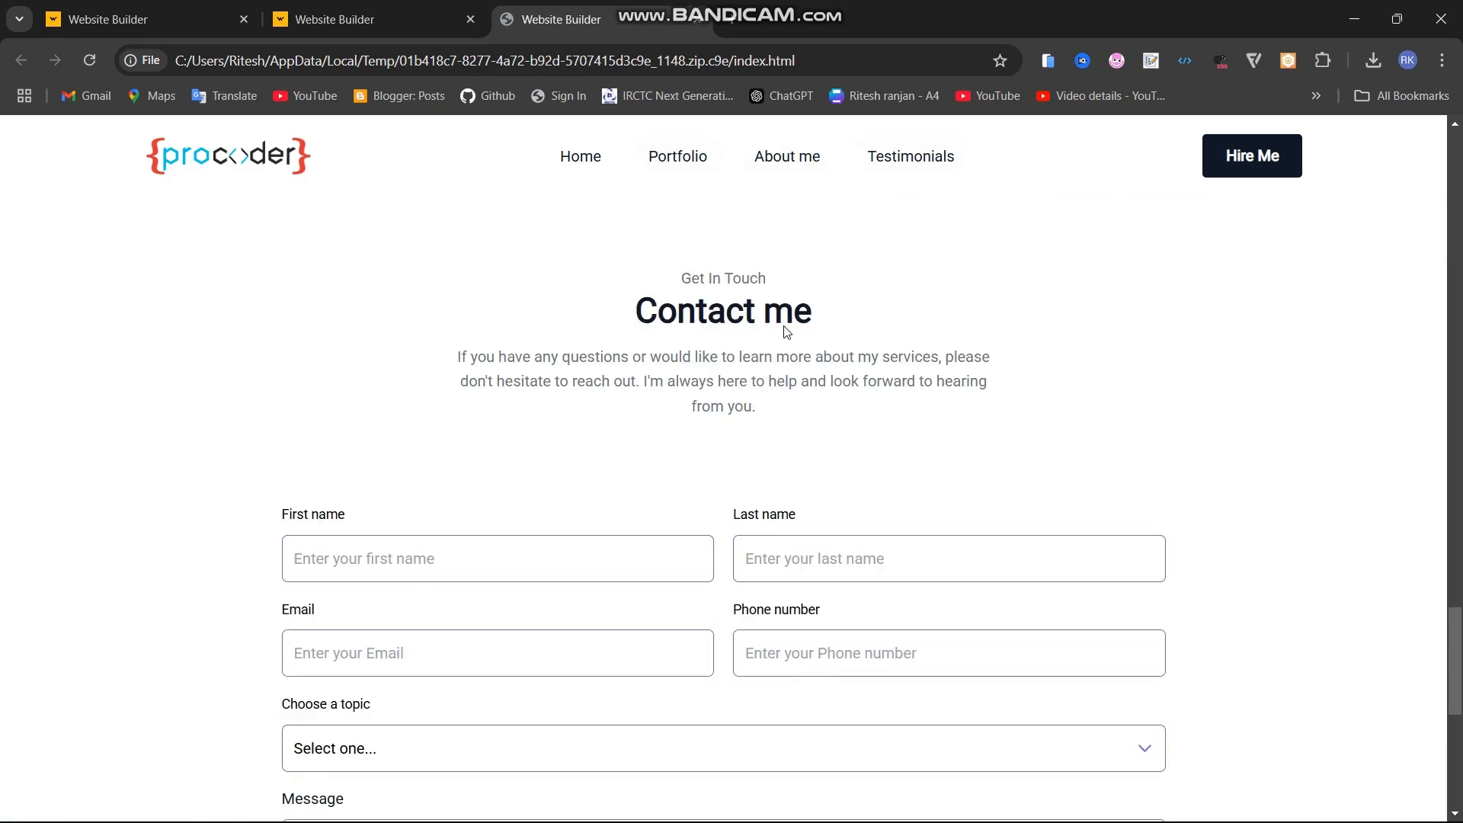
pyautogui.scroll(3, 785, 325)
pyautogui.scroll(-3, 543, 504)
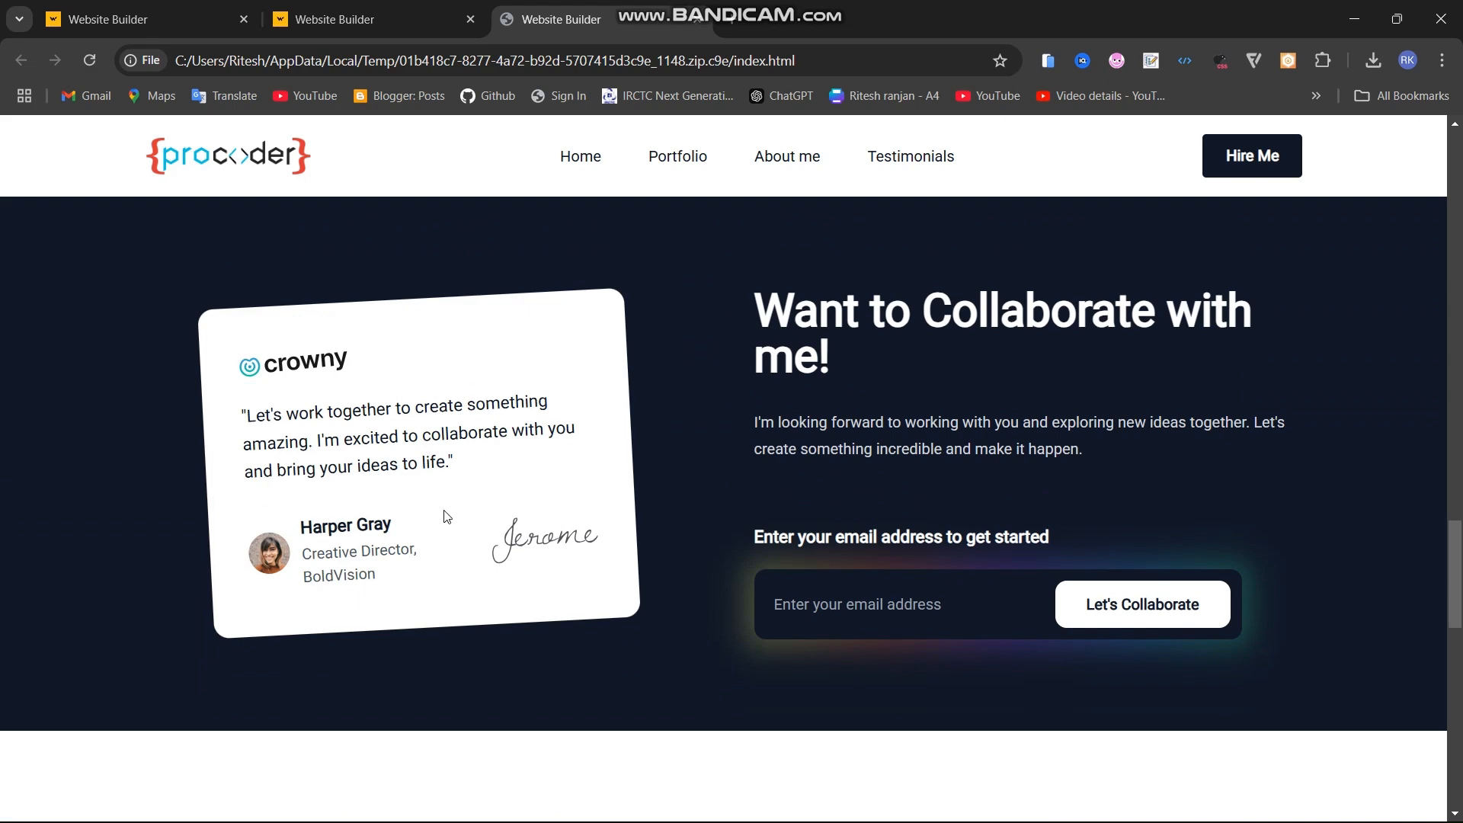
pyautogui.scroll(-12, 447, 517)
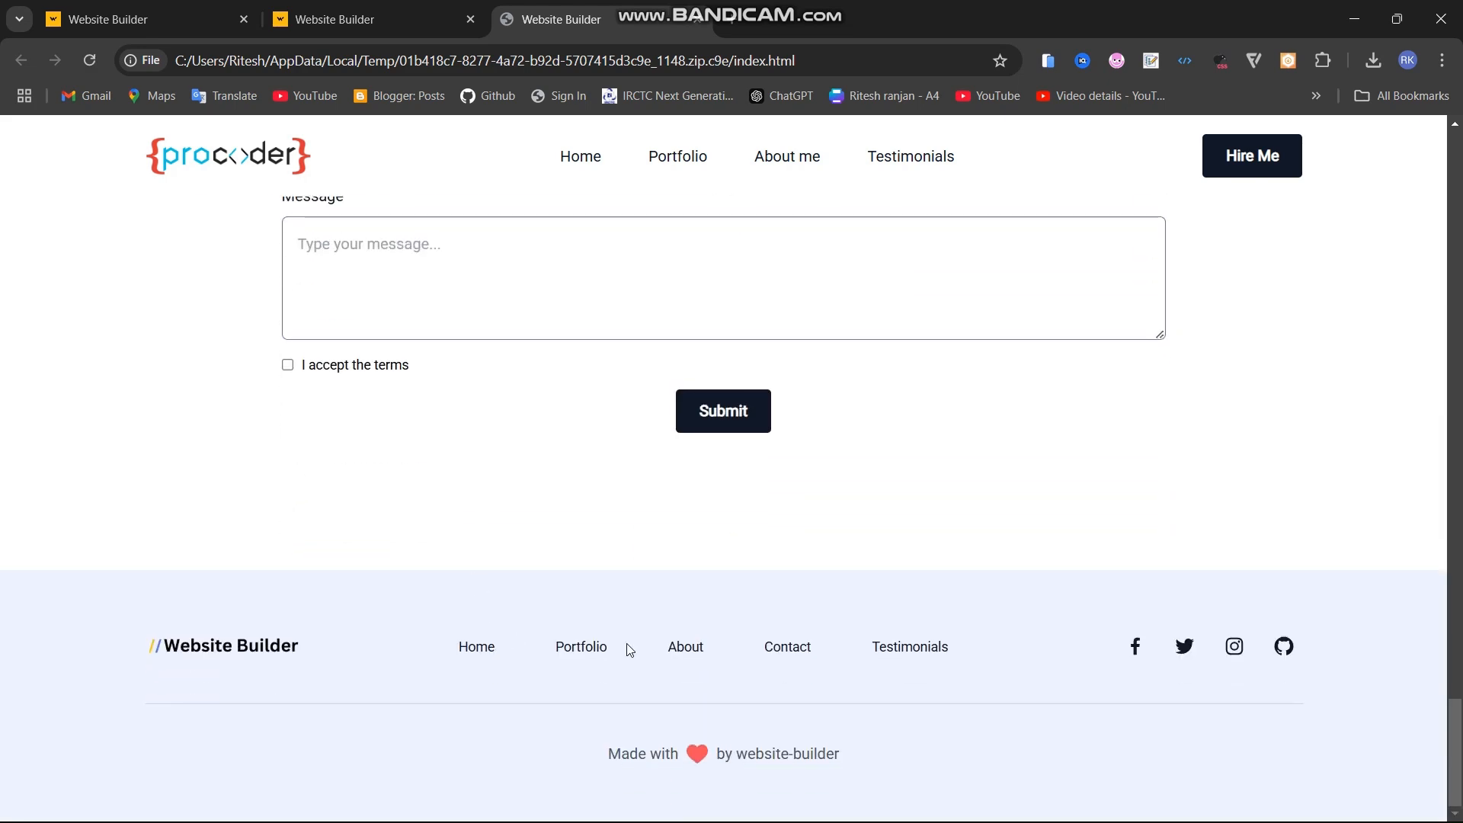